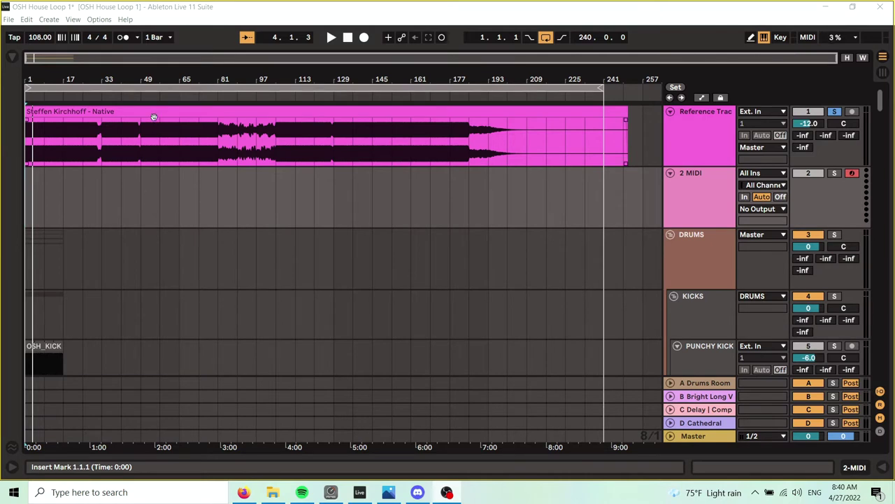
Step: Open the reference track's audio clip, turn its warping off and back on, and keep the current timing
{"action": "left_click", "coordinate": [720, 125]}
{"action": "right_click", "coordinate": [709, 118]}
{"action": "left_click", "coordinate": [696, 125]}
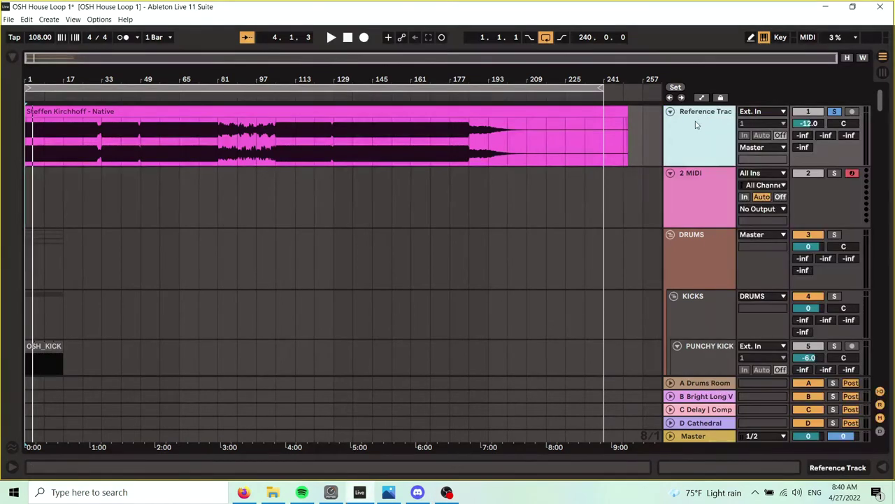
{"action": "double_click", "coordinate": [400, 113]}
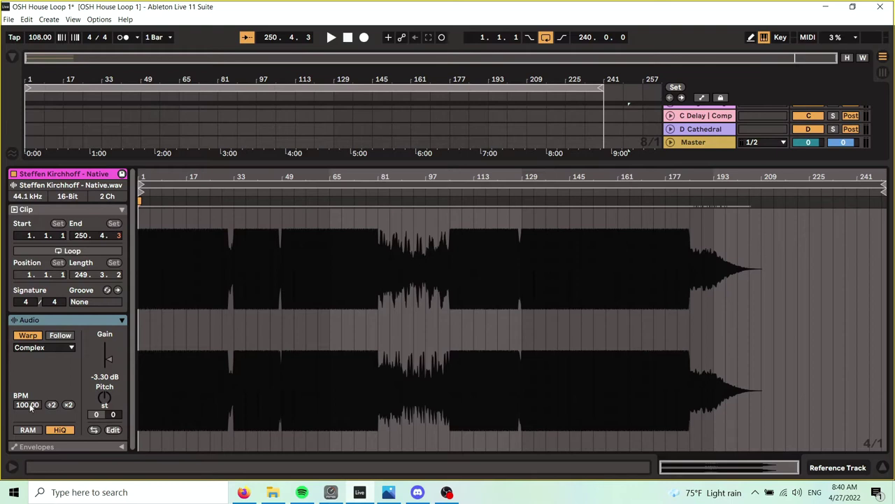
{"action": "left_click", "coordinate": [29, 335]}
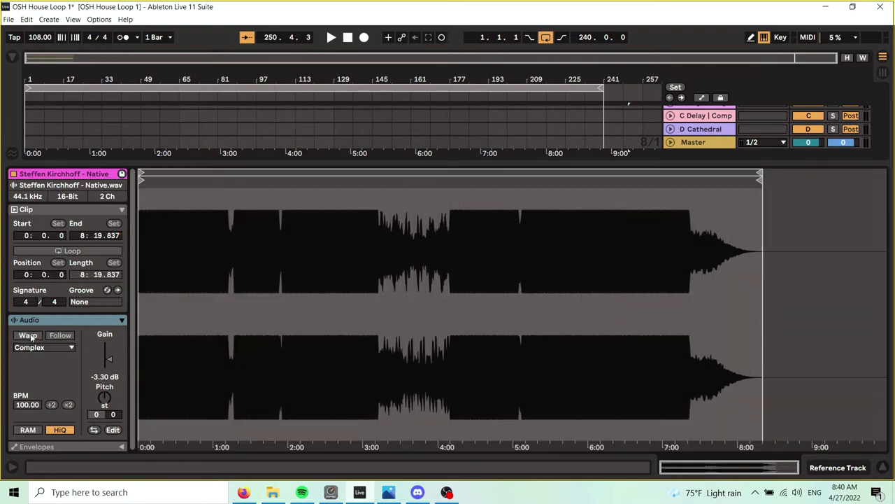
{"action": "left_click", "coordinate": [29, 336]}
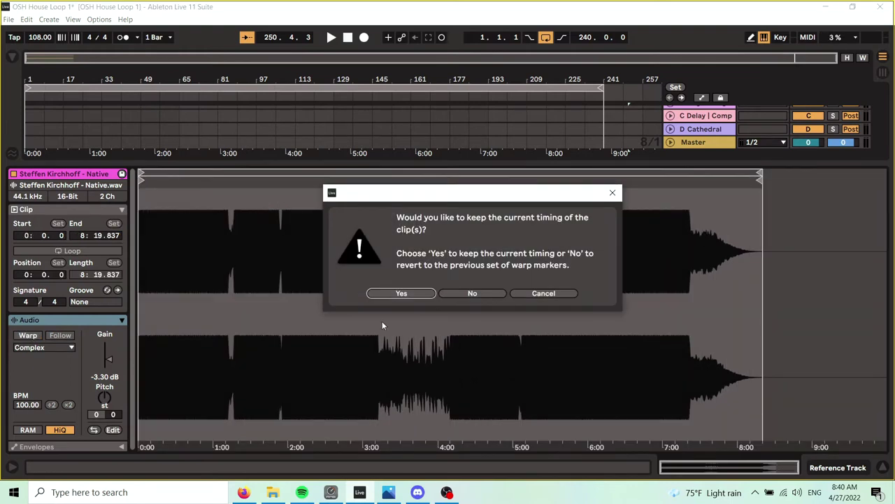
{"action": "left_click", "coordinate": [388, 297]}
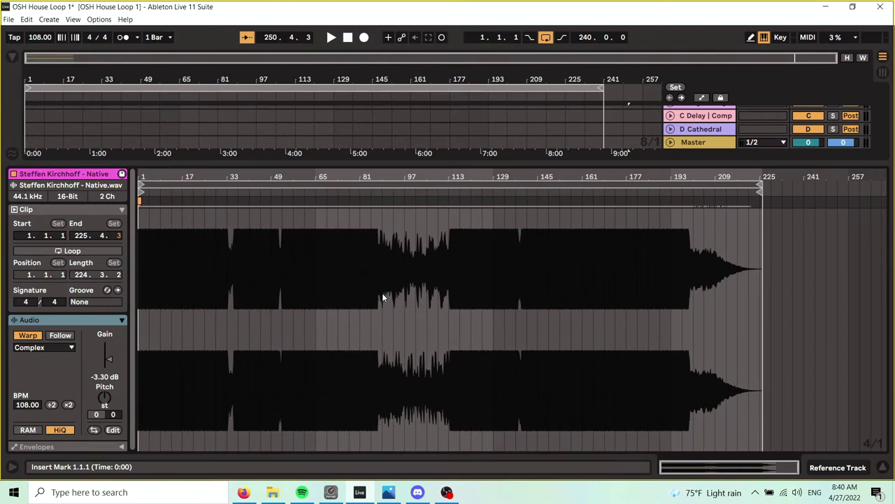
Step: Set the reference clip's BPM to 100, inspect its waveform against the bar grid, and close the clip details
{"action": "left_click", "coordinate": [24, 404]}
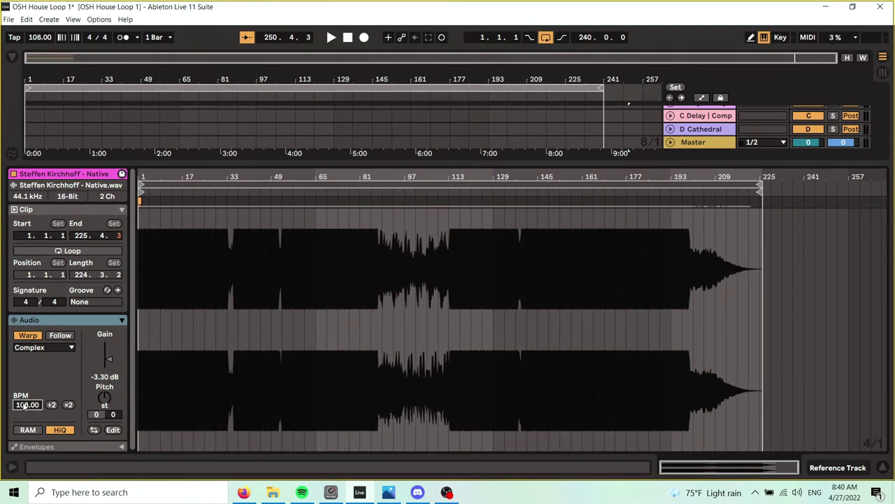
{"action": "type", "text": "100"}
{"action": "key", "text": "Return"}
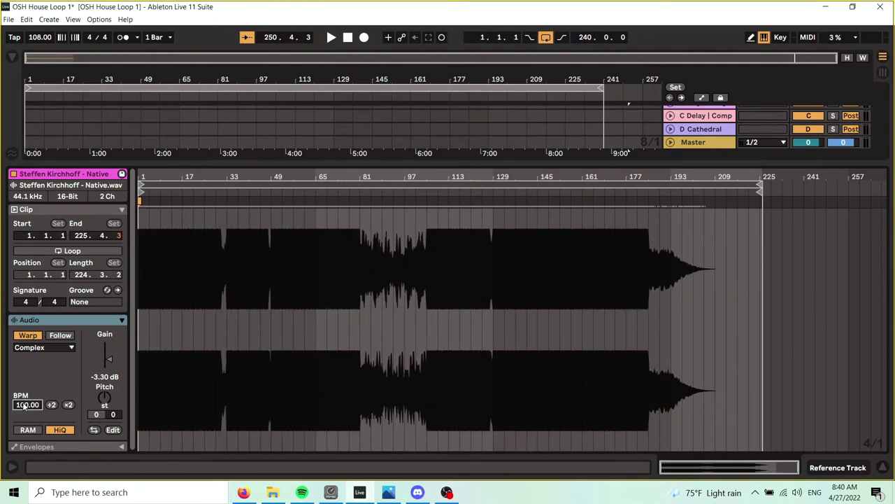
{"action": "left_click_drag", "start_coordinate": [150, 176], "coordinate": [150, 212]}
{"action": "left_click_drag", "start_coordinate": [178, 176], "coordinate": [203, 176]}
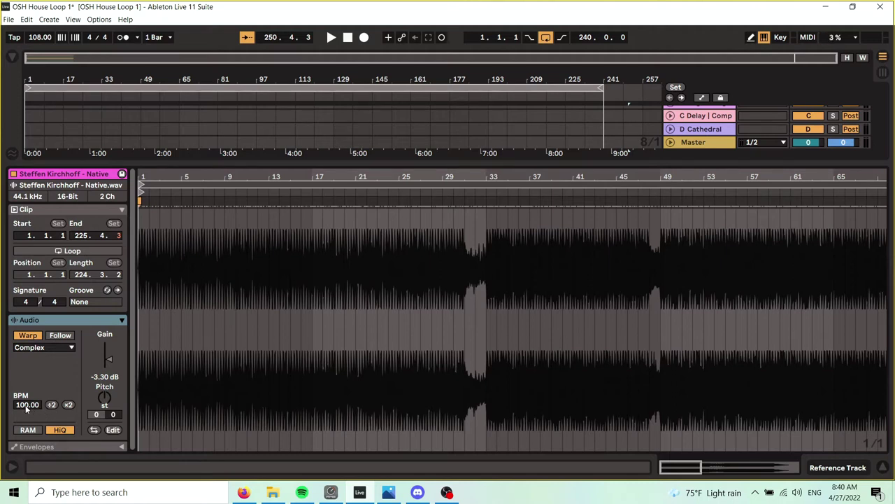
{"action": "left_click_drag", "start_coordinate": [492, 175], "coordinate": [249, 169]}
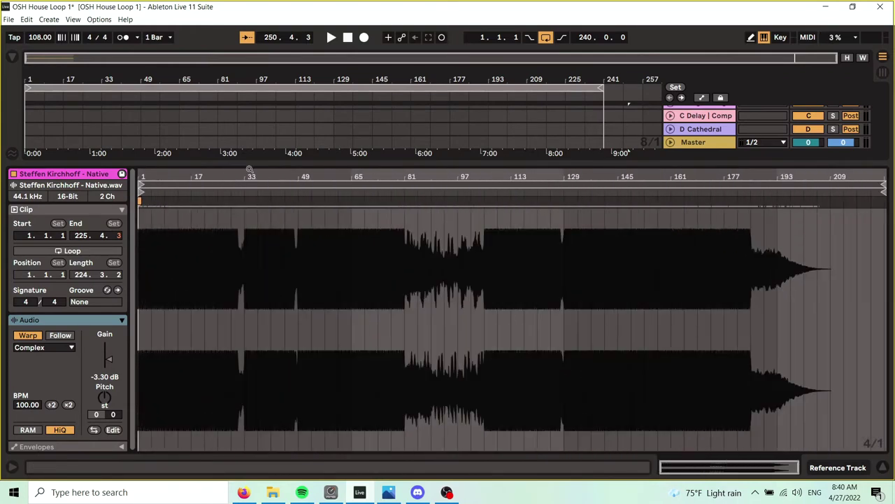
{"action": "left_click", "coordinate": [884, 468]}
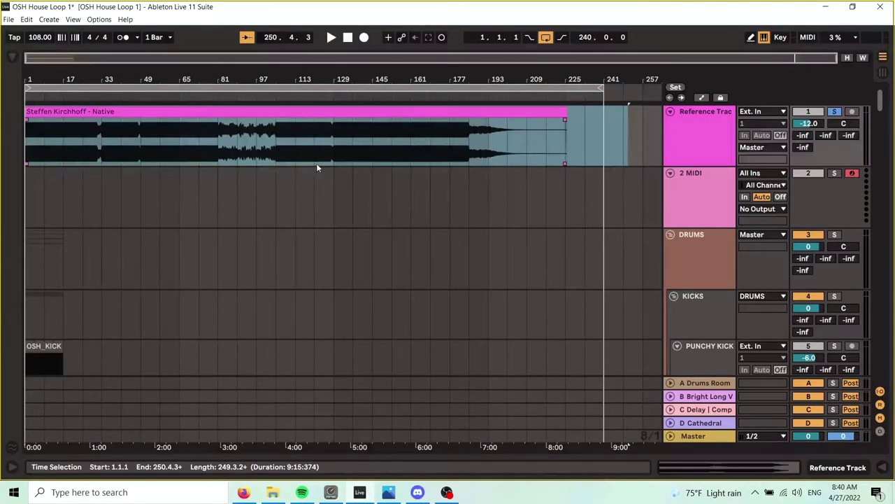
Step: Try a project tempo of 137 BPM and return it to 108 BPM
{"action": "left_click_drag", "start_coordinate": [40, 38], "coordinate": [40, 17]}
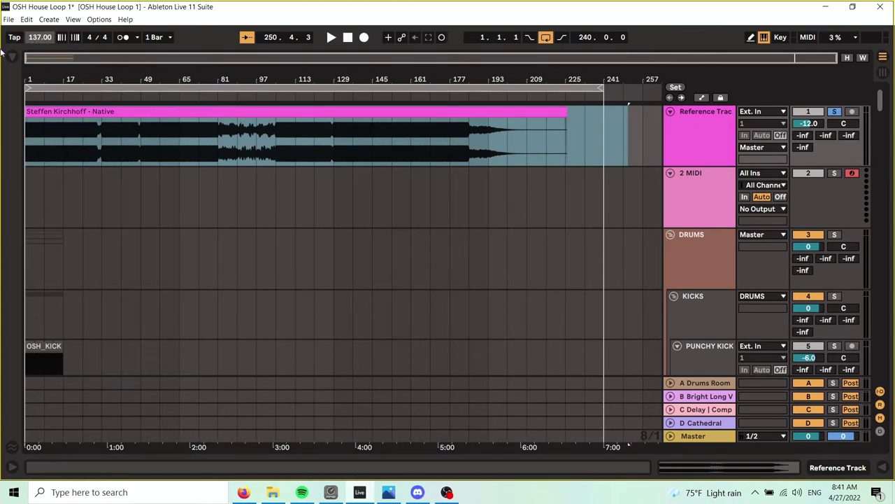
{"action": "left_click_drag", "start_coordinate": [40, 37], "coordinate": [55, 75]}
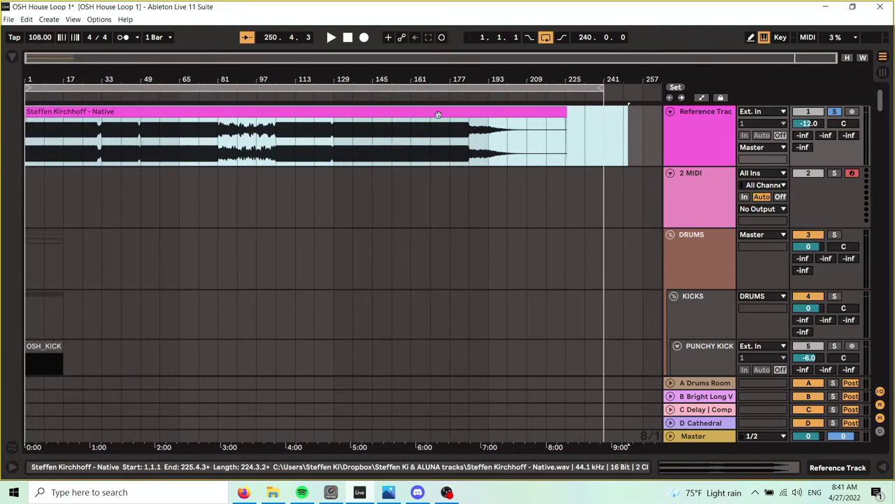
Step: Enlarge the arrangement overview above the timeline
{"action": "key", "text": "ctrl+a"}
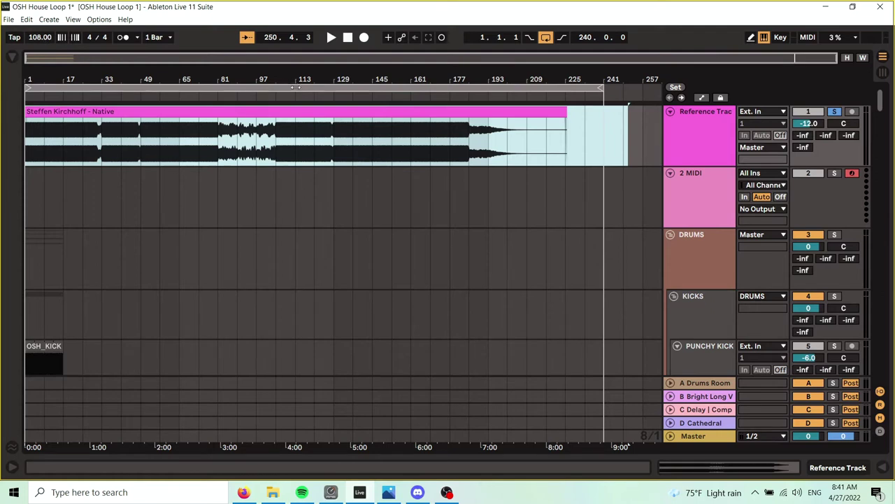
{"action": "left_click_drag", "start_coordinate": [87, 62], "coordinate": [180, 104]}
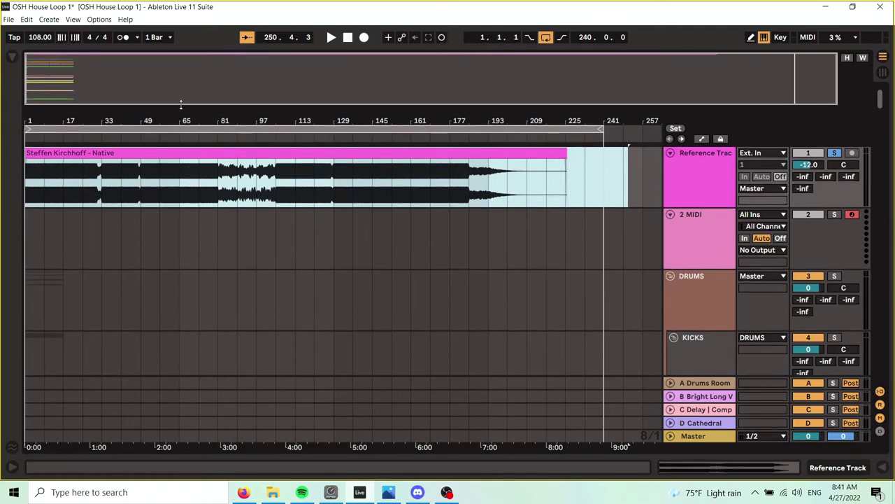
{"action": "left_click", "coordinate": [134, 108]}
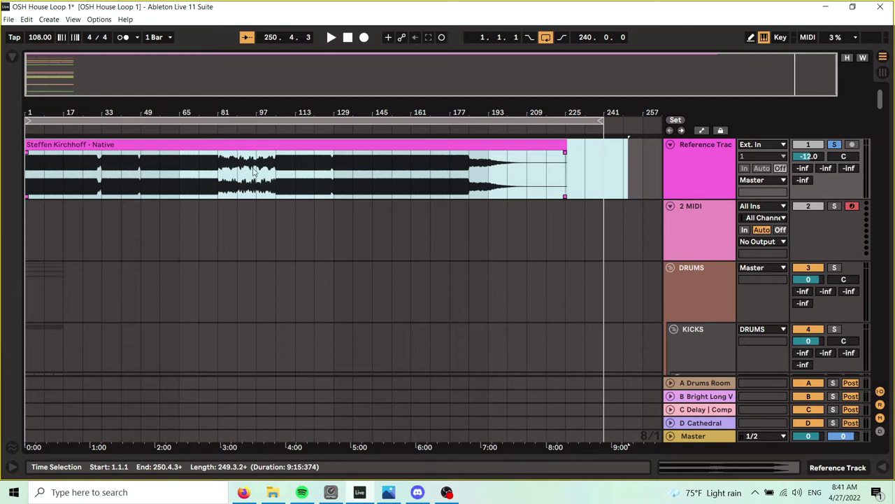
Step: Examine the level changes along the reference clip's waveform, including the section around bars 81 to 105
{"action": "left_click", "coordinate": [94, 116]}
{"action": "left_click_drag", "start_coordinate": [94, 116], "coordinate": [233, 168]}
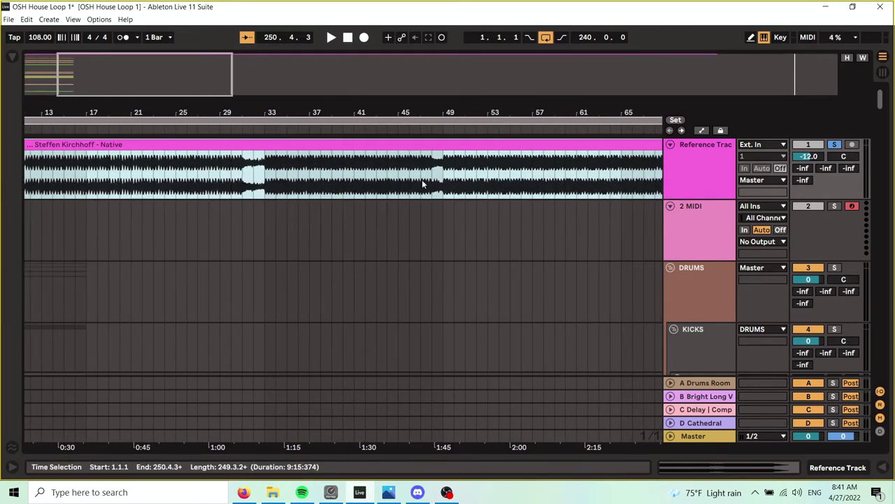
{"action": "left_click_drag", "start_coordinate": [432, 104], "coordinate": [138, 102]}
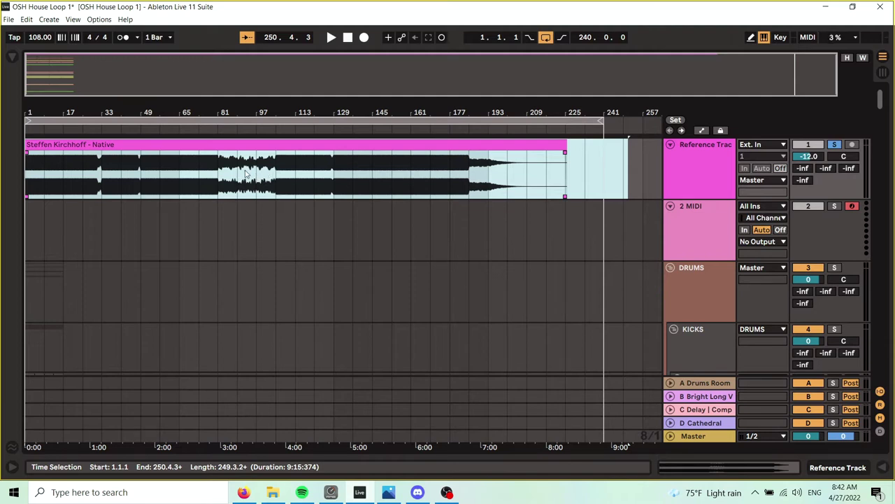
{"action": "left_click", "coordinate": [259, 144]}
{"action": "left_click", "coordinate": [274, 150]}
{"action": "left_click", "coordinate": [285, 146]}
{"action": "left_click", "coordinate": [274, 147]}
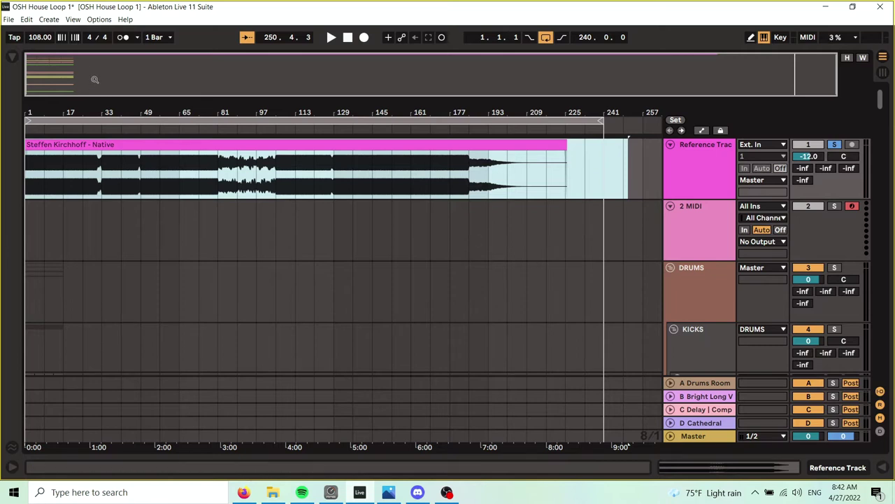
Step: Add a locator named INTRO at bar 25 and move it to bar 1
{"action": "left_click_drag", "start_coordinate": [95, 108], "coordinate": [135, 107]}
{"action": "key", "text": "minus"}
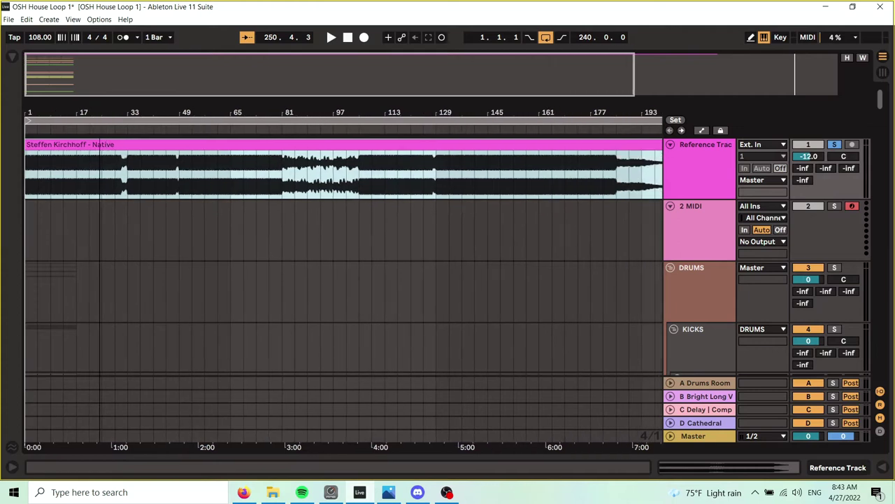
{"action": "right_click", "coordinate": [125, 130]}
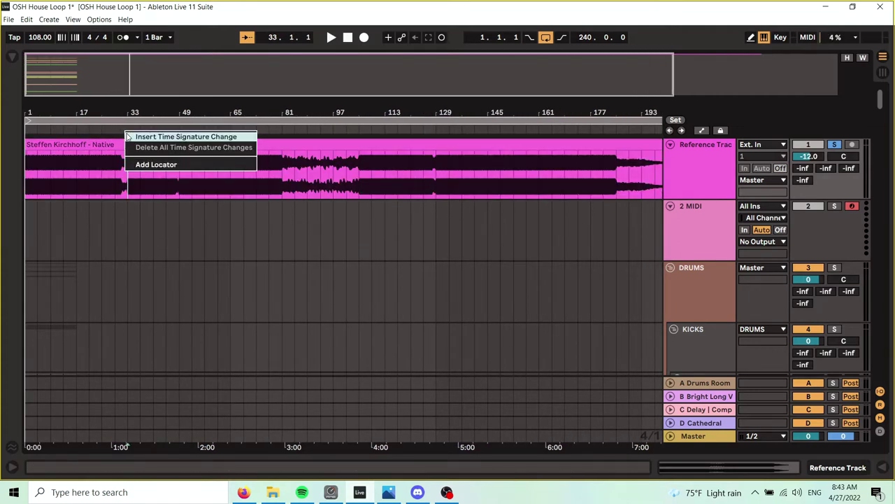
{"action": "left_click", "coordinate": [84, 133]}
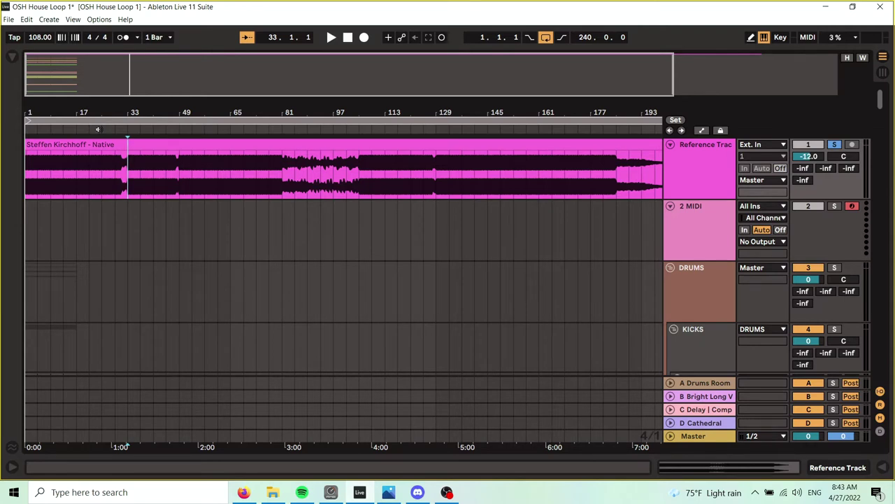
{"action": "right_click", "coordinate": [98, 129]}
{"action": "left_click", "coordinate": [116, 165]}
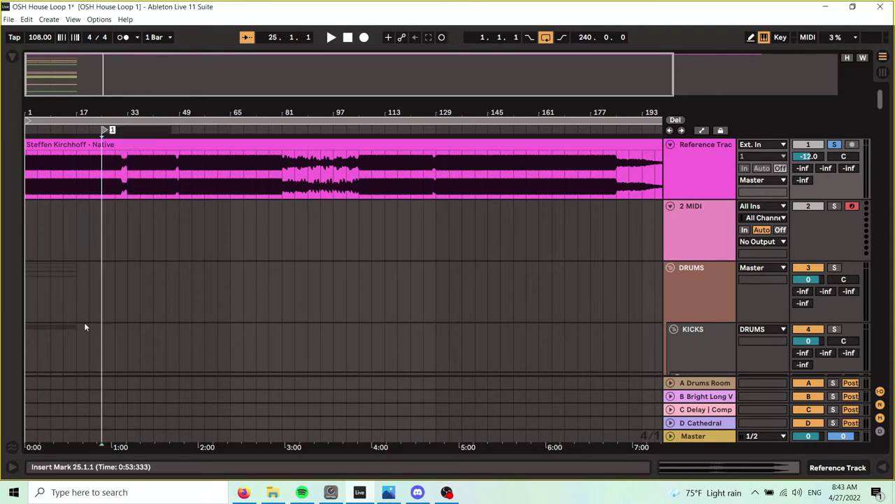
{"action": "type", "text": "INTRO"}
{"action": "key", "text": "Return"}
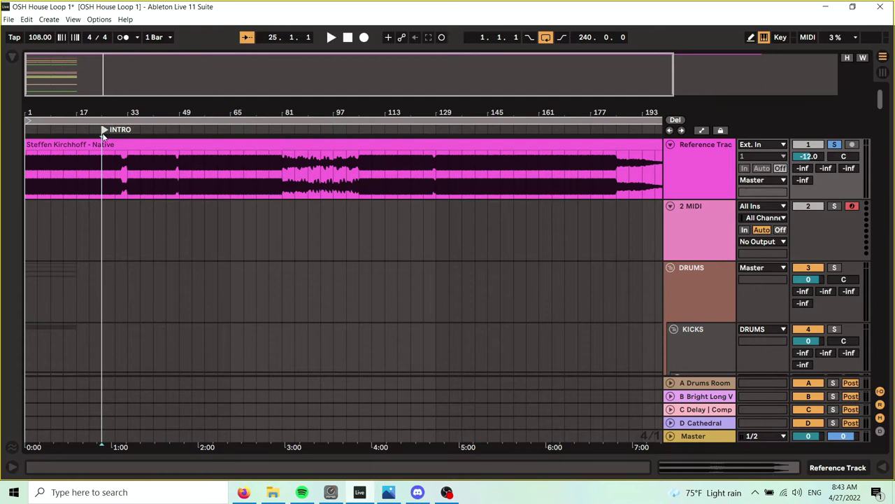
{"action": "left_click_drag", "start_coordinate": [108, 129], "coordinate": [28, 129]}
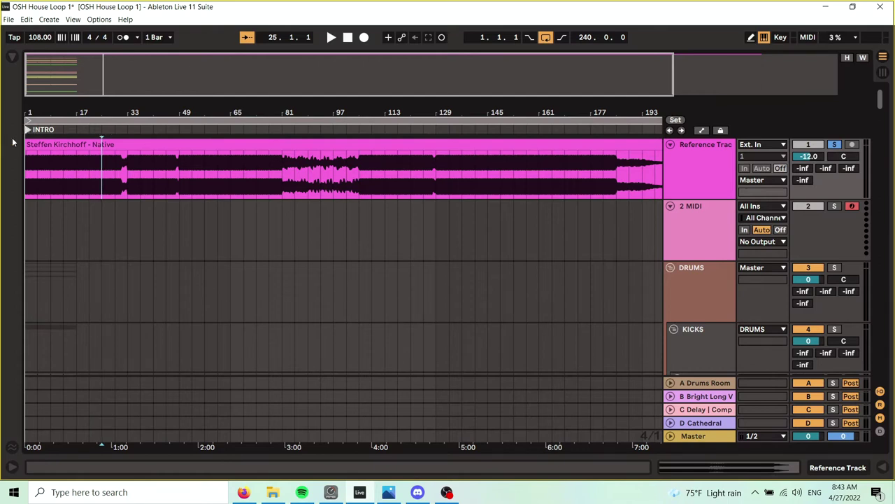
Step: Add a locator named Drop 1 at bar 33, where the reference track's first dip ends
{"action": "left_click_drag", "start_coordinate": [42, 111], "coordinate": [47, 134]}
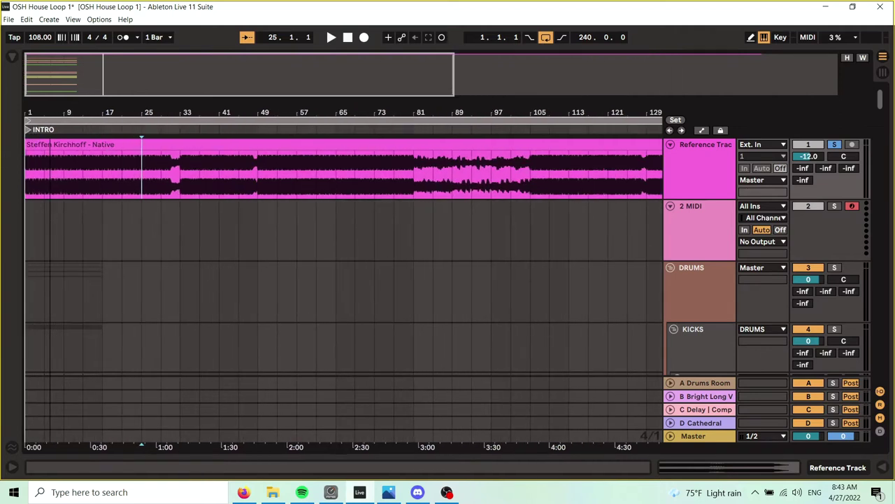
{"action": "left_click_drag", "start_coordinate": [171, 109], "coordinate": [115, 133]}
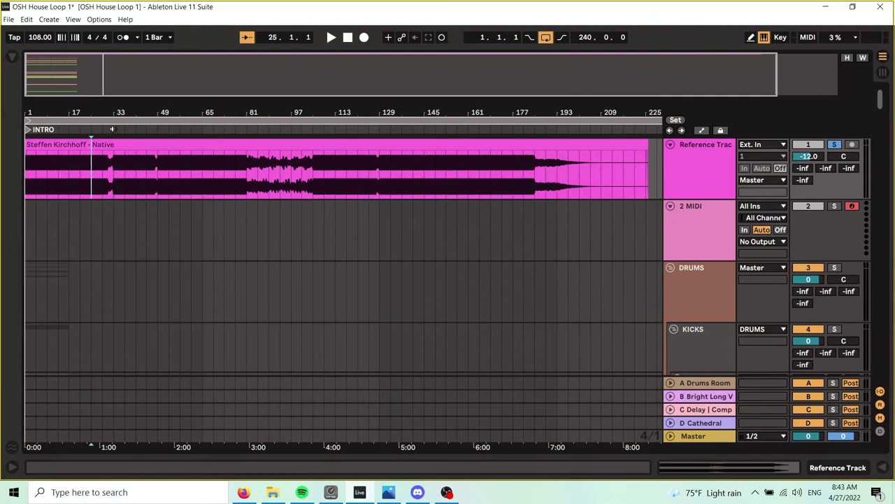
{"action": "right_click", "coordinate": [112, 129]}
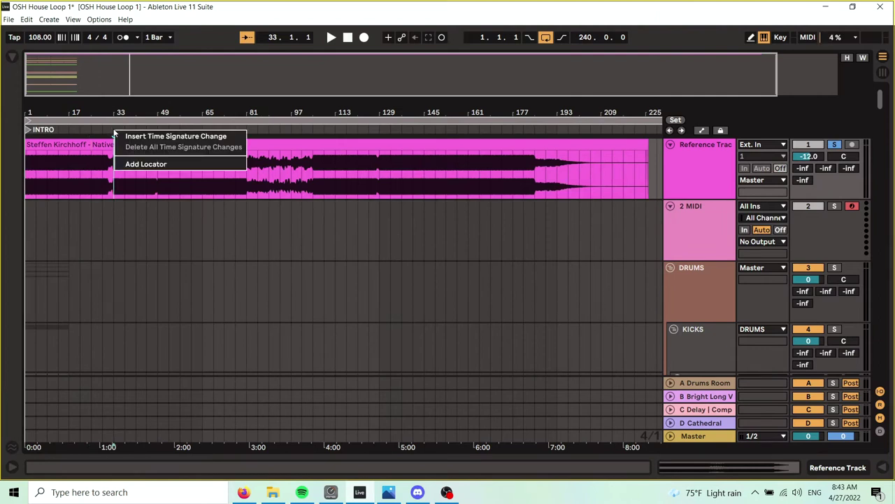
{"action": "left_click", "coordinate": [132, 164]}
{"action": "type", "text": "Drop 1"}
{"action": "key", "text": "Return"}
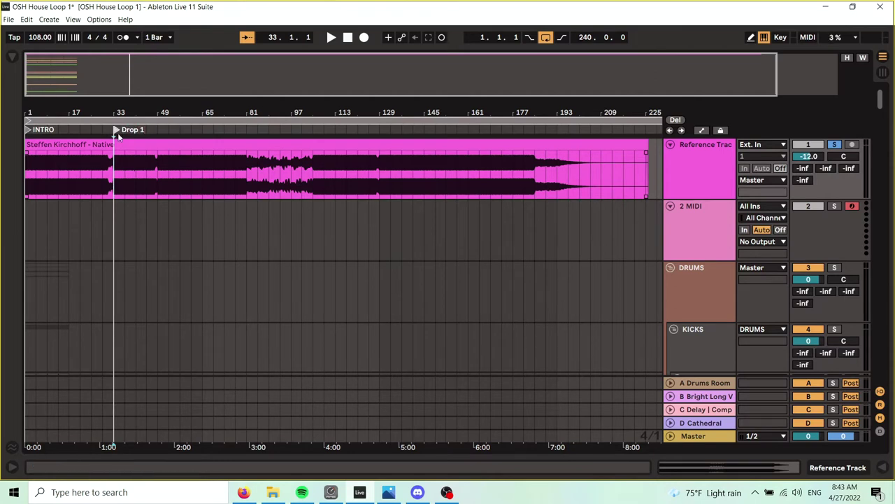
Step: Add a locator named Build Up at bar 49, after the reference track's second dip
{"action": "mouse_move", "coordinate": [117, 112]}
{"action": "left_mouse_down"}
{"action": "mouse_move", "coordinate": [209, 111]}
{"action": "mouse_move", "coordinate": [148, 111]}
{"action": "mouse_move", "coordinate": [196, 105]}
{"action": "left_mouse_up"}
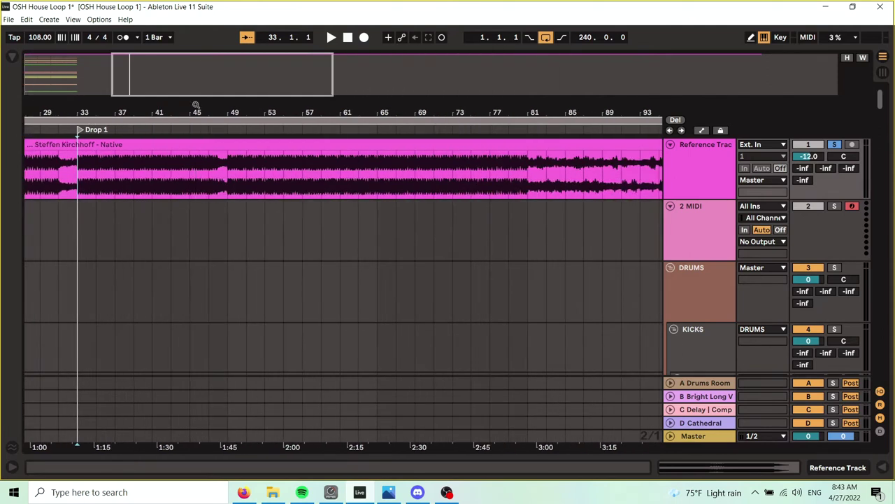
{"action": "right_click", "coordinate": [230, 130]}
{"action": "left_click", "coordinate": [260, 164]}
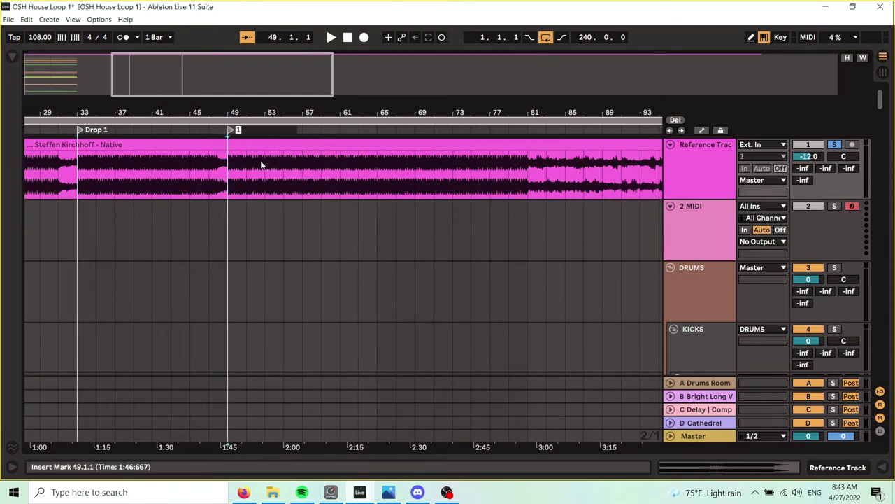
{"action": "type", "text": "Build Up"}
{"action": "key", "text": "Return"}
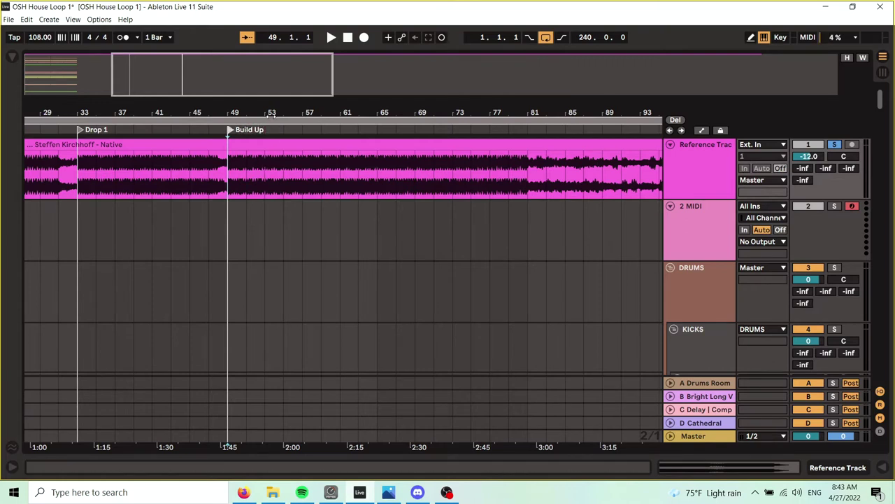
Step: Add a locator named Break at bar 81, where the reference waveform thins out
{"action": "left_click_drag", "start_coordinate": [271, 114], "coordinate": [173, 100]}
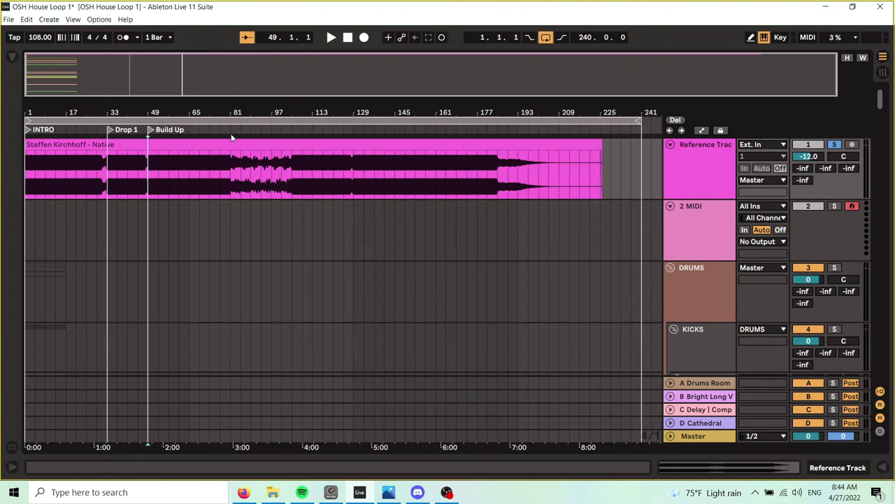
{"action": "left_click_drag", "start_coordinate": [223, 112], "coordinate": [224, 123]}
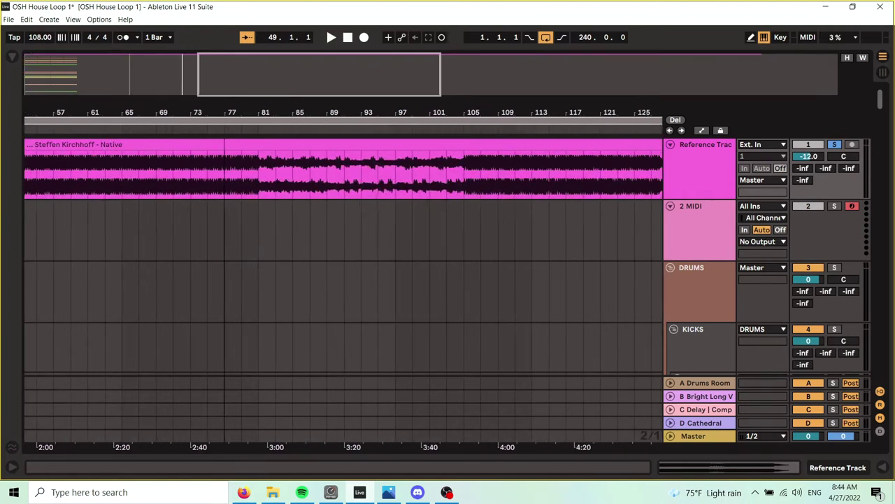
{"action": "right_click", "coordinate": [258, 130]}
{"action": "left_click", "coordinate": [281, 161]}
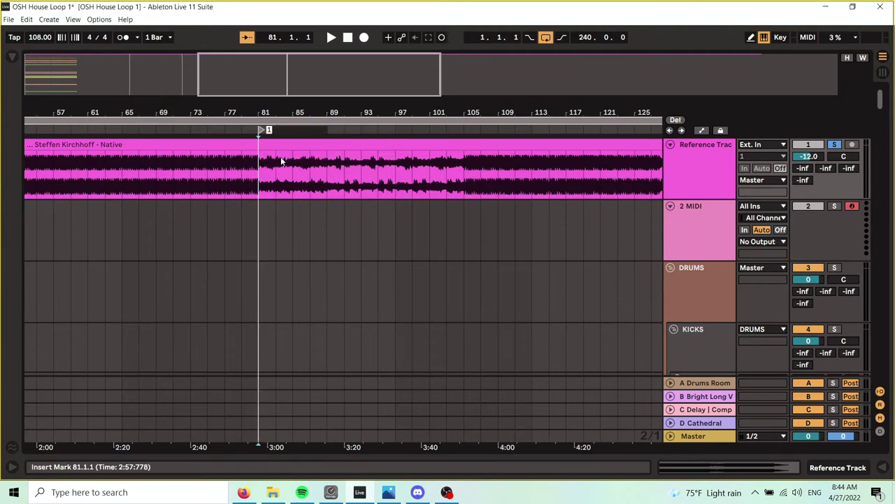
{"action": "key", "text": "ctrl+r"}
{"action": "type", "text": "BRE"}
{"action": "type", "text": "ak"}
{"action": "key", "text": "Return"}
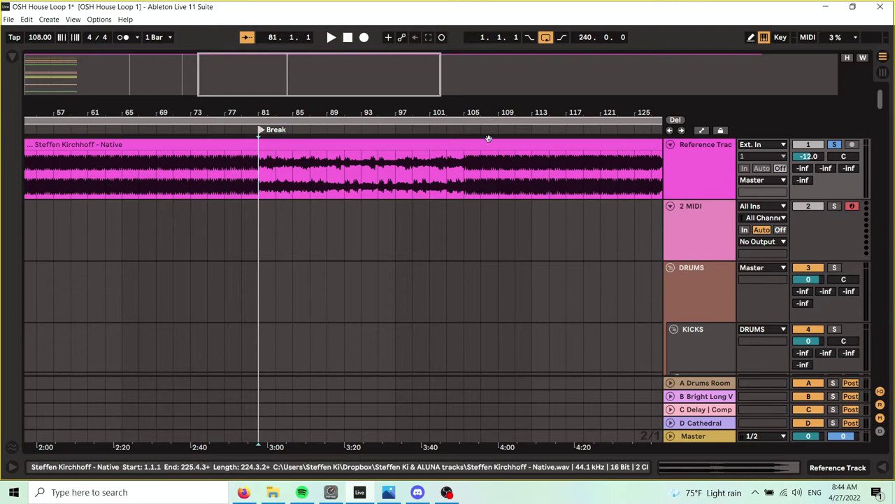
Step: Add a locator named Drop 2 at bar 105, where the reference track's full waveform returns after the break
{"action": "right_click", "coordinate": [464, 133]}
{"action": "left_click", "coordinate": [490, 167]}
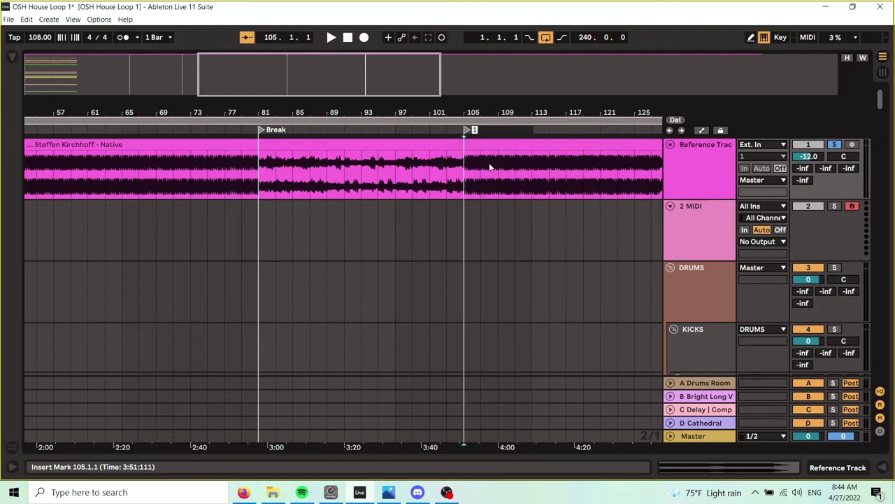
{"action": "type", "text": "Drop 2"}
{"action": "key", "text": "Return"}
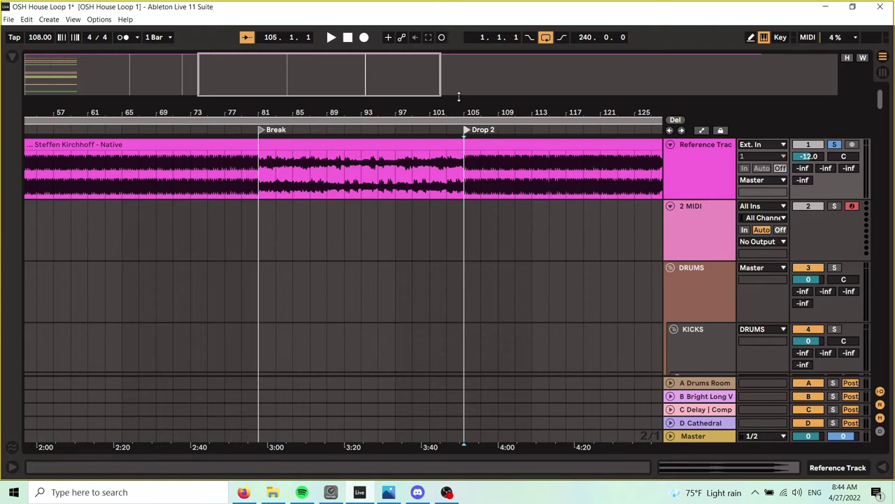
Step: Add a locator named Build Up at bar 129, after the short dip following Drop 2
{"action": "left_click_drag", "start_coordinate": [464, 114], "coordinate": [198, 74]}
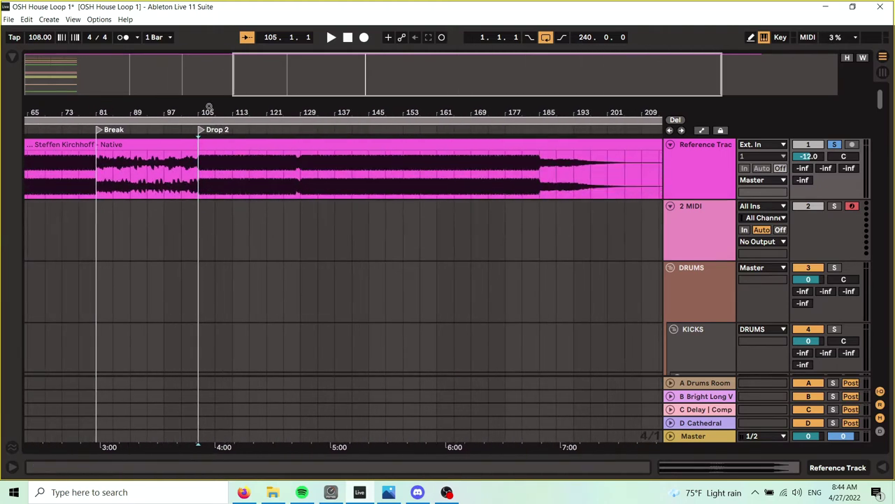
{"action": "left_click_drag", "start_coordinate": [301, 108], "coordinate": [415, 113]}
{"action": "right_click", "coordinate": [414, 129]}
{"action": "left_click", "coordinate": [439, 163]}
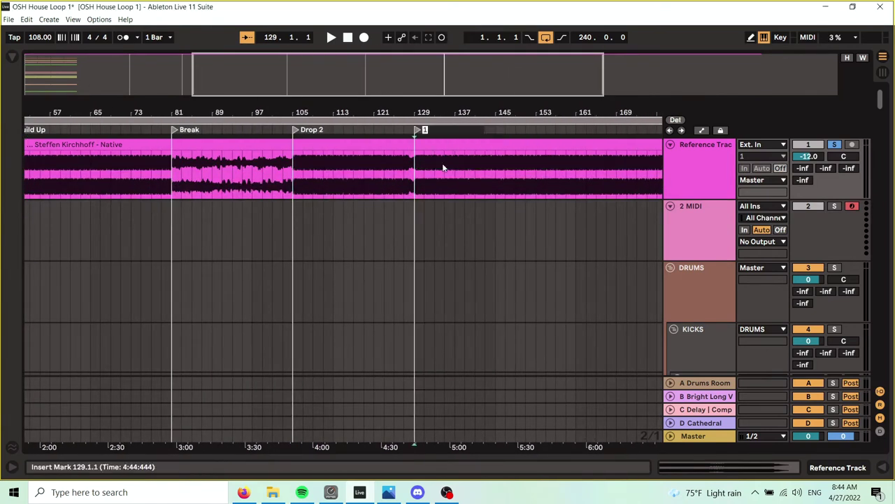
{"action": "type", "text": "Build Up"}
{"action": "key", "text": "Return"}
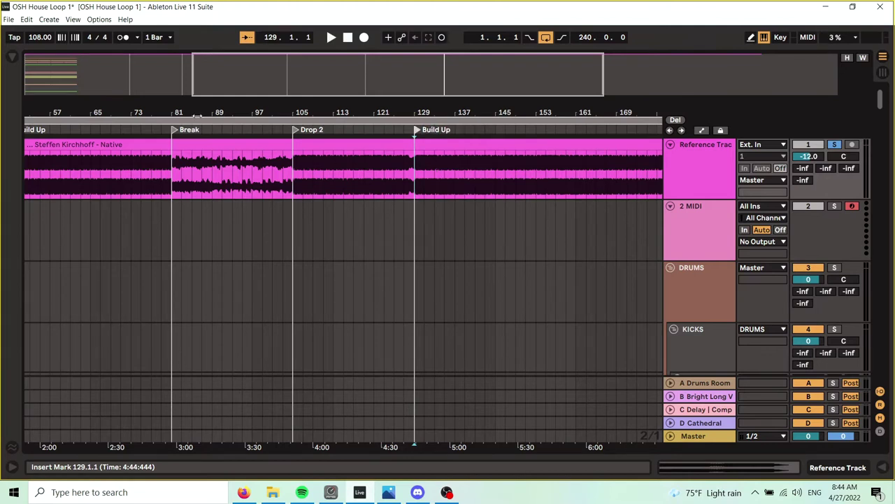
Step: Add a locator named OUTRO at bar 185, where the reference waveform thins out towards its end
{"action": "left_click_drag", "start_coordinate": [122, 113], "coordinate": [218, 110]}
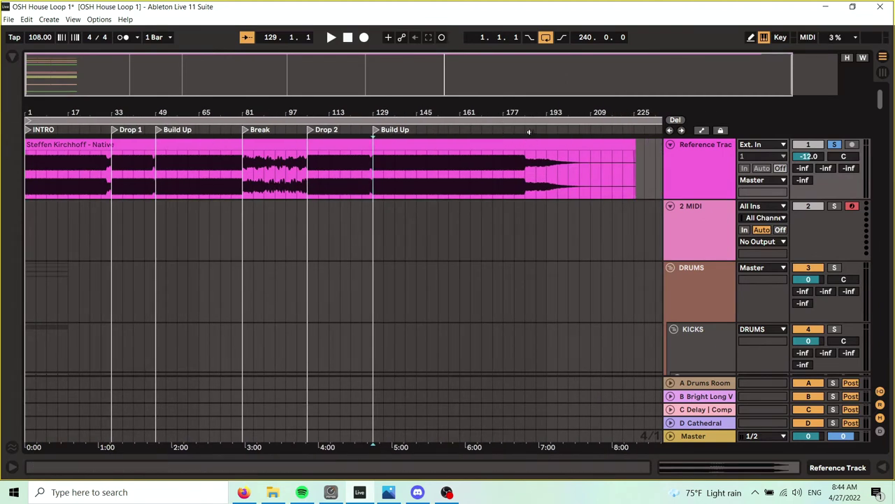
{"action": "left_click_drag", "start_coordinate": [523, 116], "coordinate": [524, 155]}
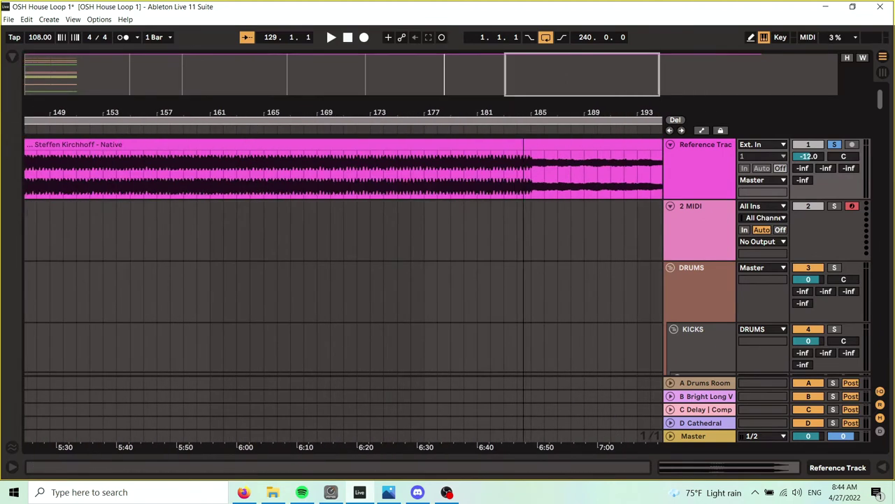
{"action": "right_click", "coordinate": [527, 129]}
{"action": "left_click", "coordinate": [548, 161]}
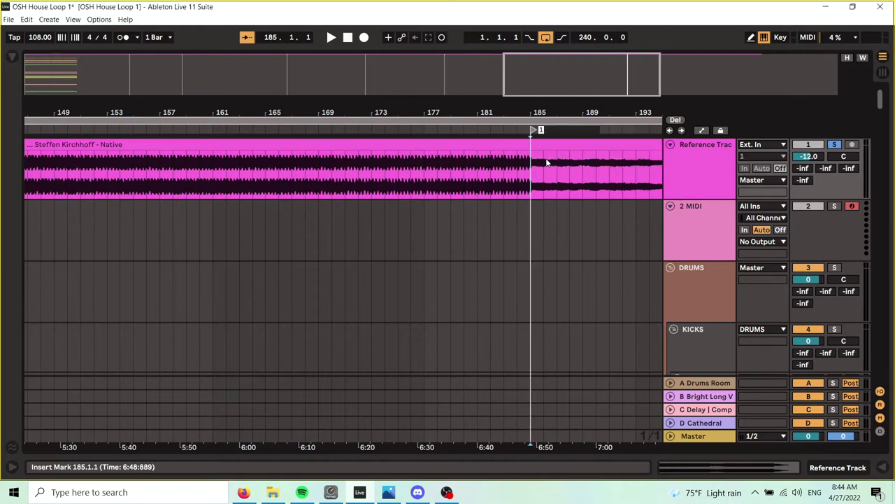
{"action": "type", "text": "OUTRO"}
{"action": "key", "text": "Return"}
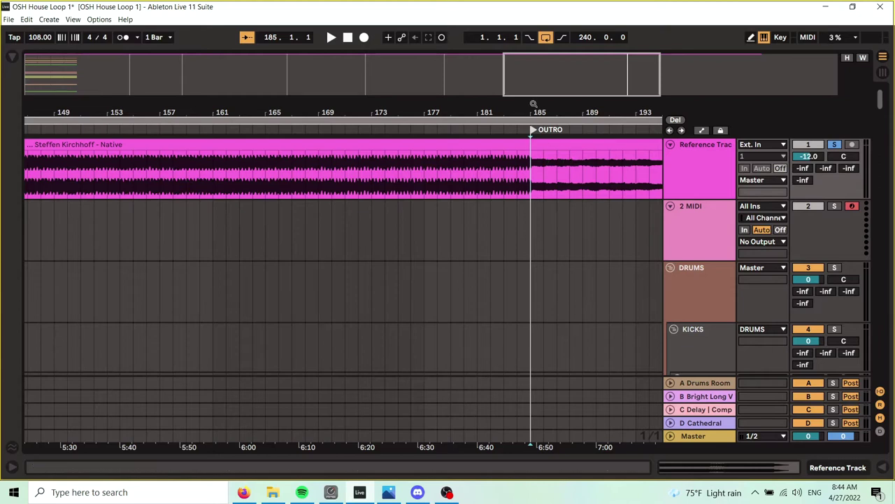
Step: Add a locator named Build Down at bar 161, between the second Build Up and OUTRO
{"action": "left_click_drag", "start_coordinate": [528, 113], "coordinate": [498, 52]}
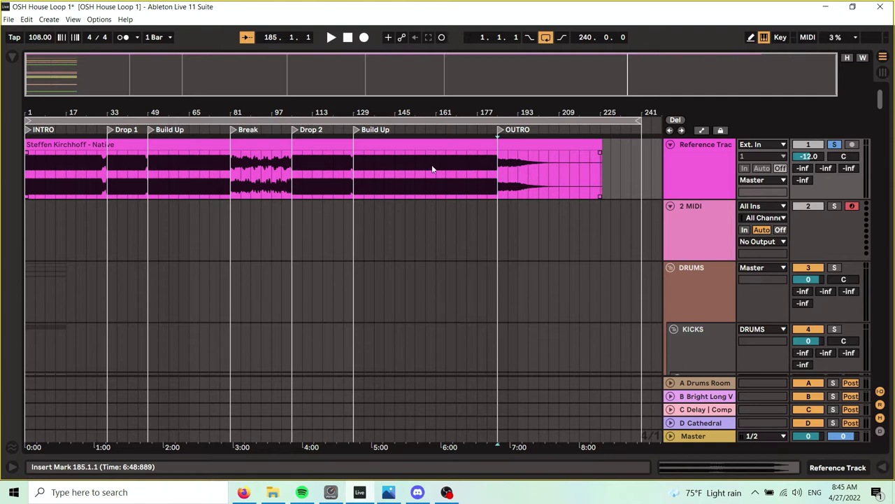
{"action": "left_click_drag", "start_coordinate": [435, 112], "coordinate": [442, 131]}
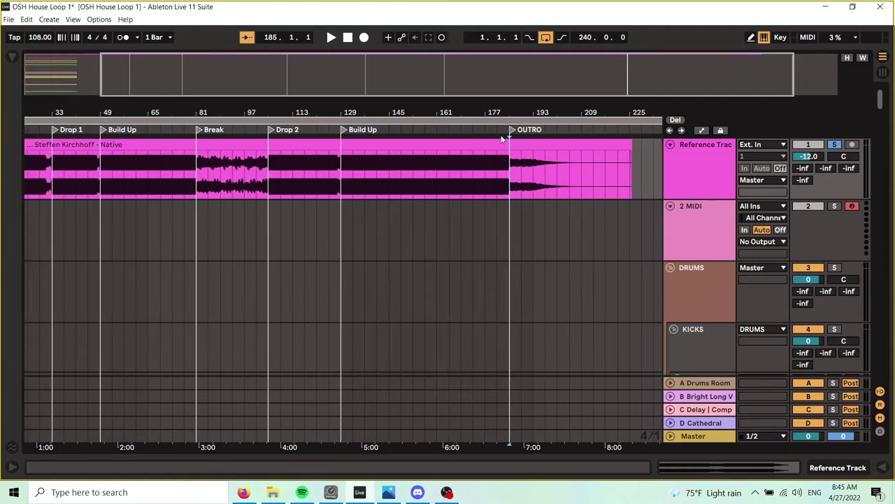
{"action": "left_click", "coordinate": [439, 131]}
{"action": "right_click", "coordinate": [439, 131]}
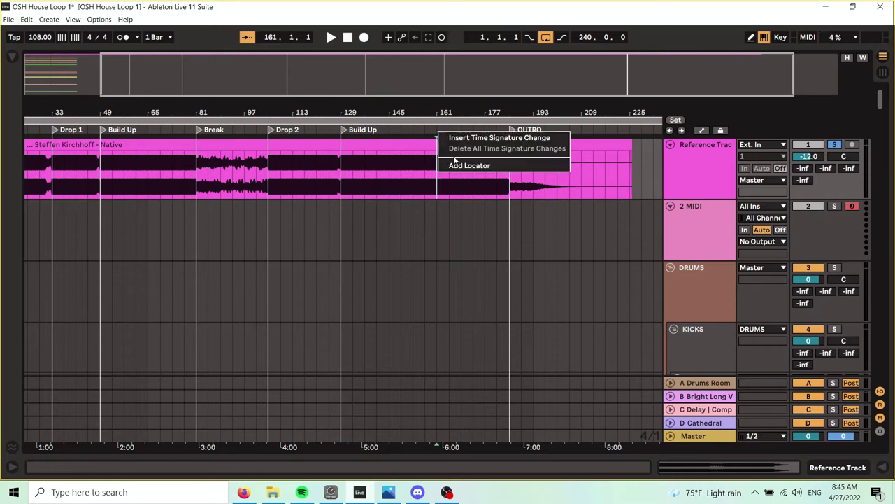
{"action": "left_click", "coordinate": [459, 165]}
{"action": "type", "text": "Bui"}
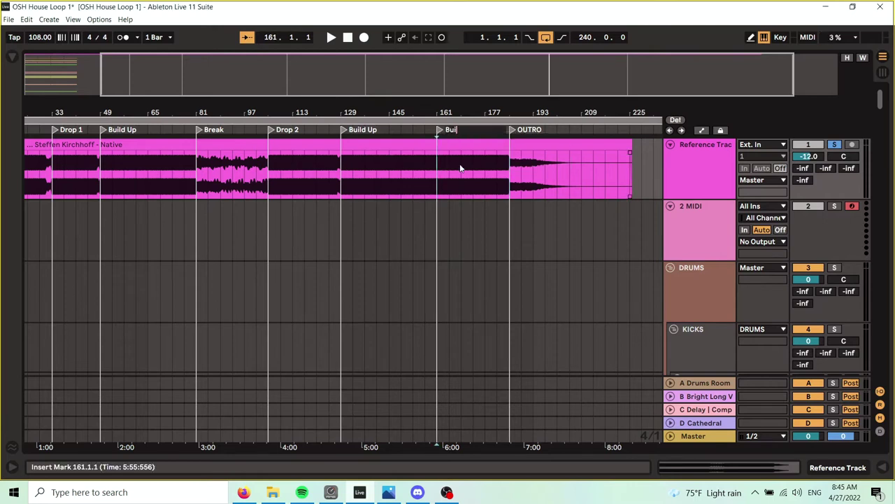
{"action": "type", "text": "ld Down"}
{"action": "key", "text": "Return"}
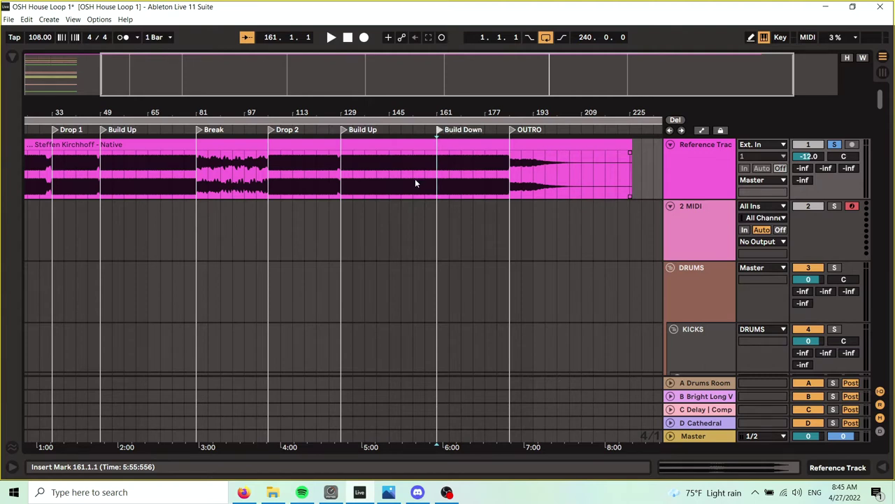
Step: Deactivate and reactivate the whole reference clip, and turn off solo on its track
{"action": "left_click_drag", "start_coordinate": [408, 104], "coordinate": [410, 70]}
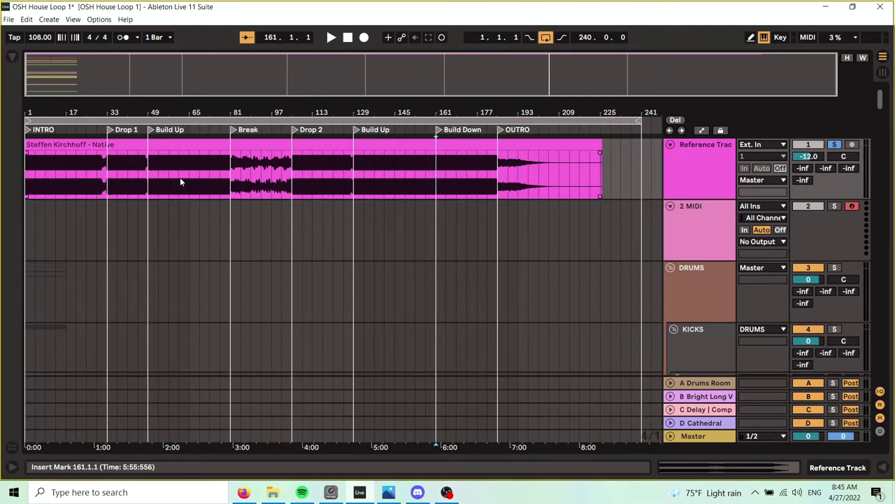
{"action": "left_click", "coordinate": [388, 147]}
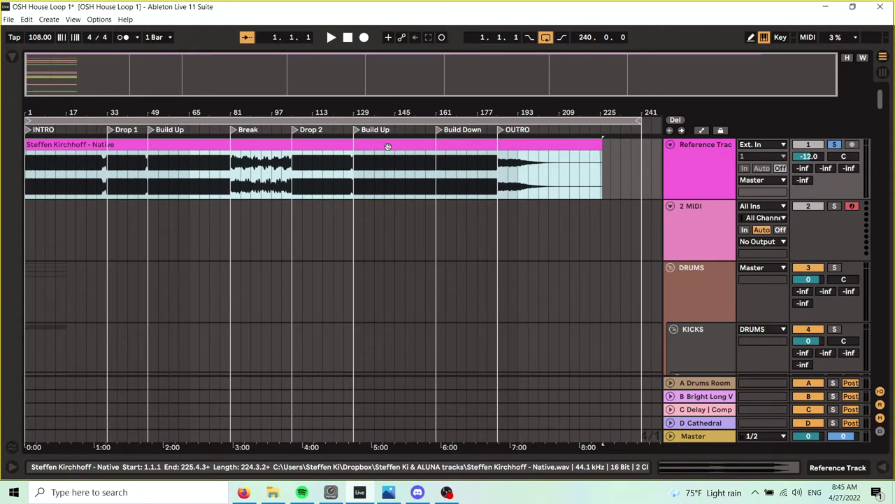
{"action": "key", "text": "0"}
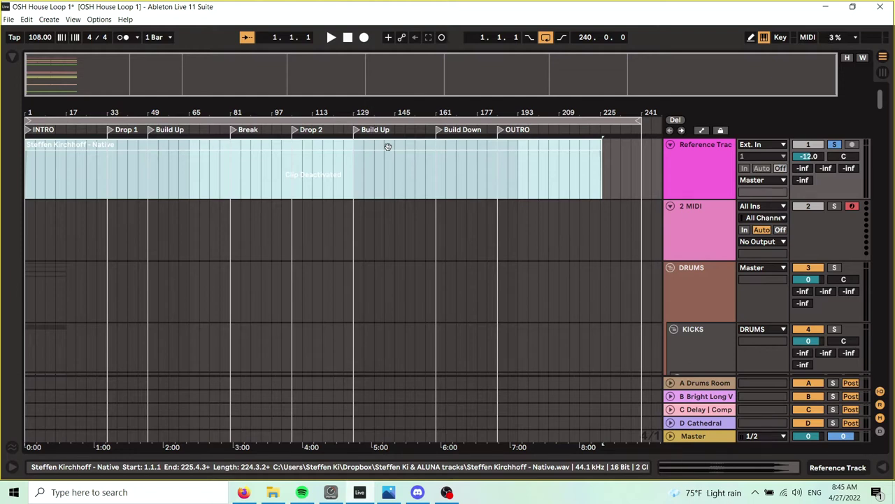
{"action": "key", "text": "0"}
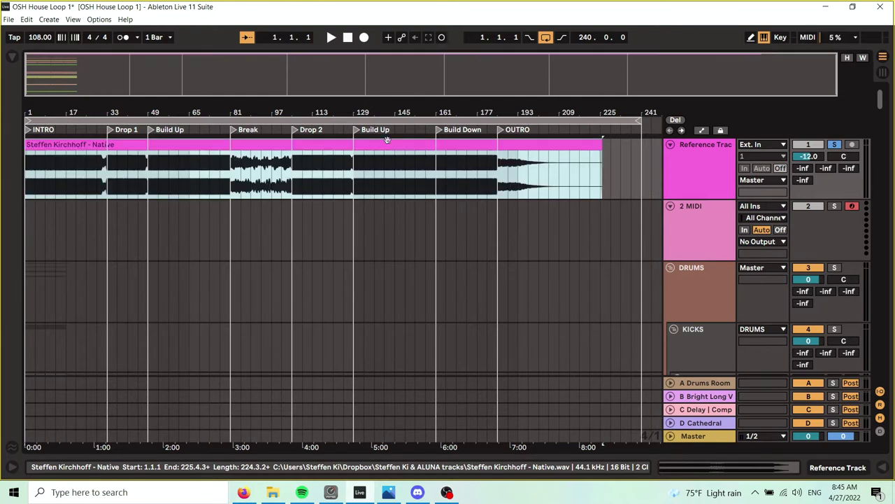
{"action": "left_click", "coordinate": [836, 145]}
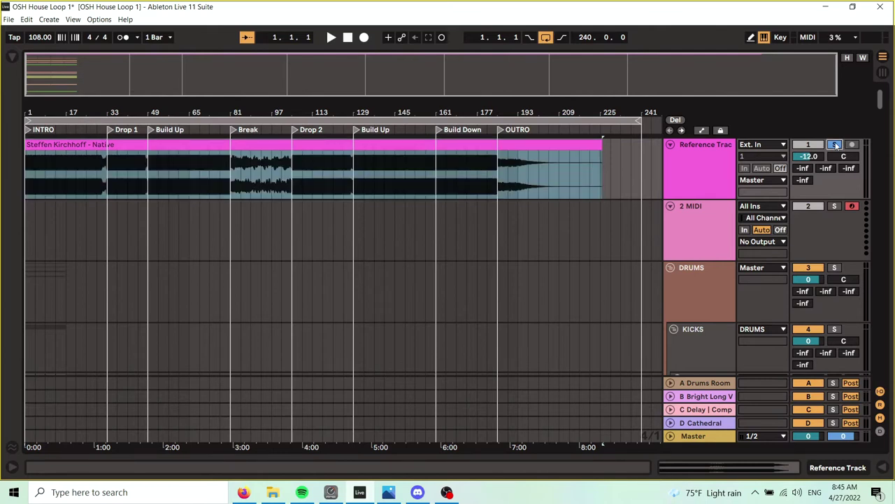
Step: Place the insert marker at bar 1 and play the soloed reference track from there
{"action": "left_click", "coordinate": [29, 164]}
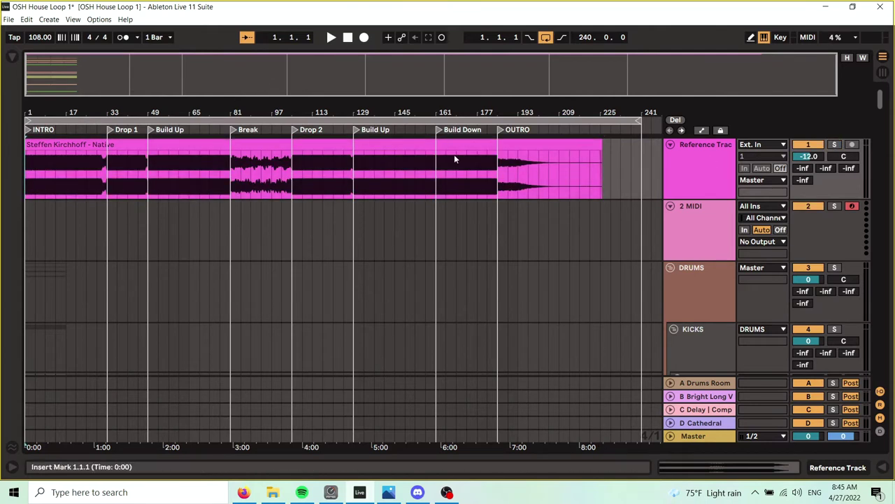
{"action": "left_click_drag", "start_coordinate": [32, 107], "coordinate": [39, 106]}
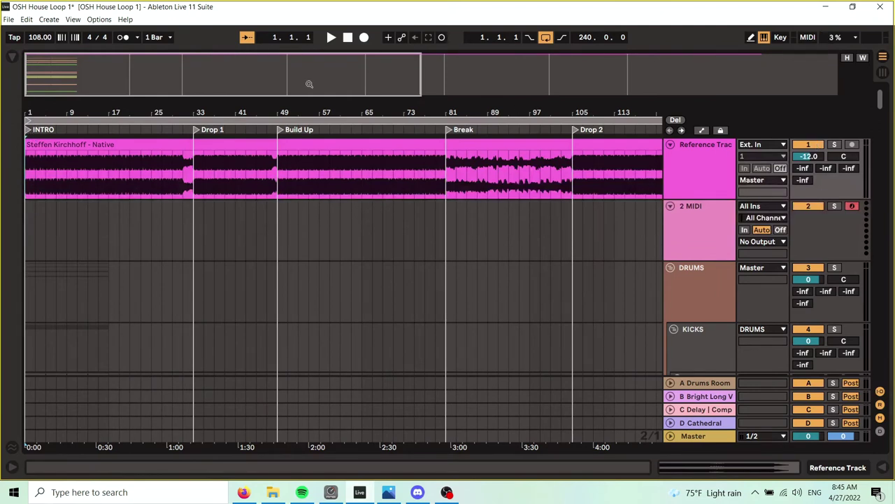
{"action": "left_click", "coordinate": [331, 38]}
{"action": "left_click", "coordinate": [348, 38]}
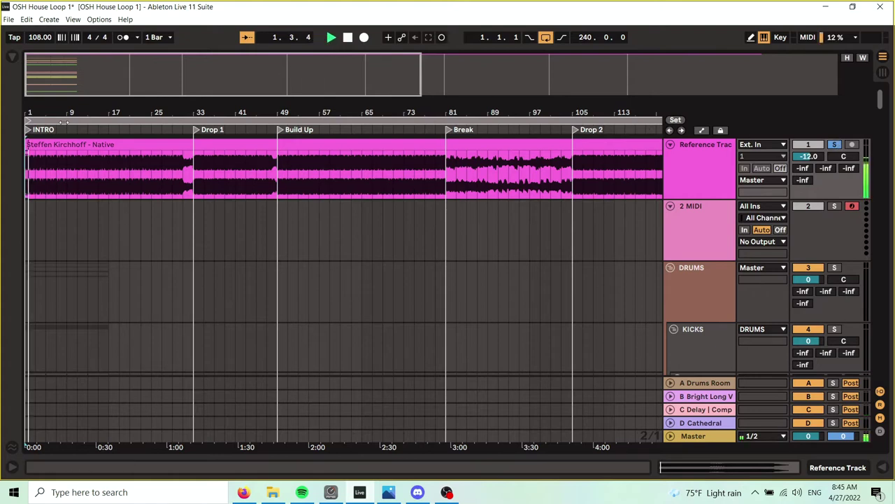
Step: Add a locator named percs at bar 9 within the intro while the reference track plays
{"action": "left_click_drag", "start_coordinate": [44, 113], "coordinate": [45, 143]}
{"action": "left_click_drag", "start_coordinate": [150, 112], "coordinate": [105, 112]}
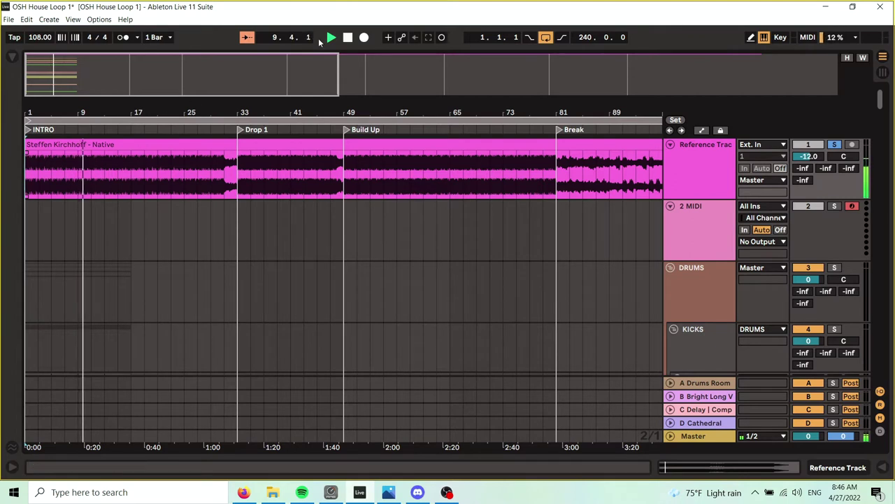
{"action": "right_click", "coordinate": [78, 131]}
{"action": "left_click", "coordinate": [103, 163]}
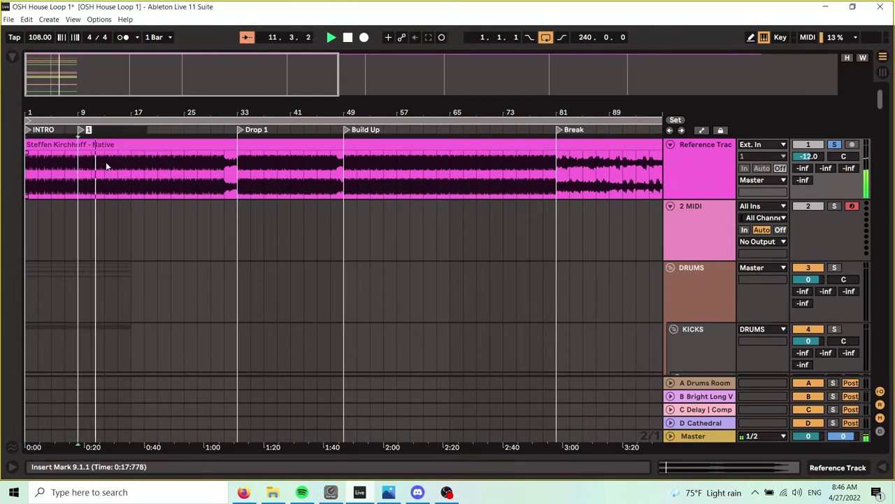
{"action": "type", "text": "percs"}
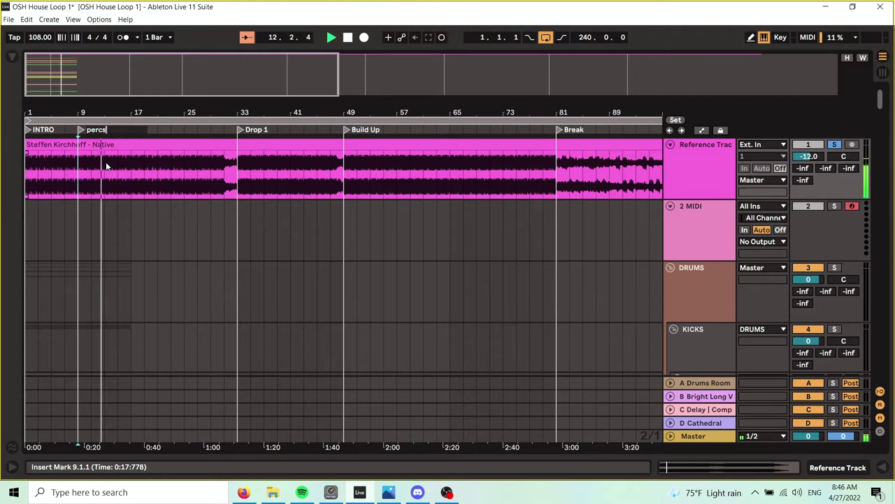
{"action": "key", "text": "Return"}
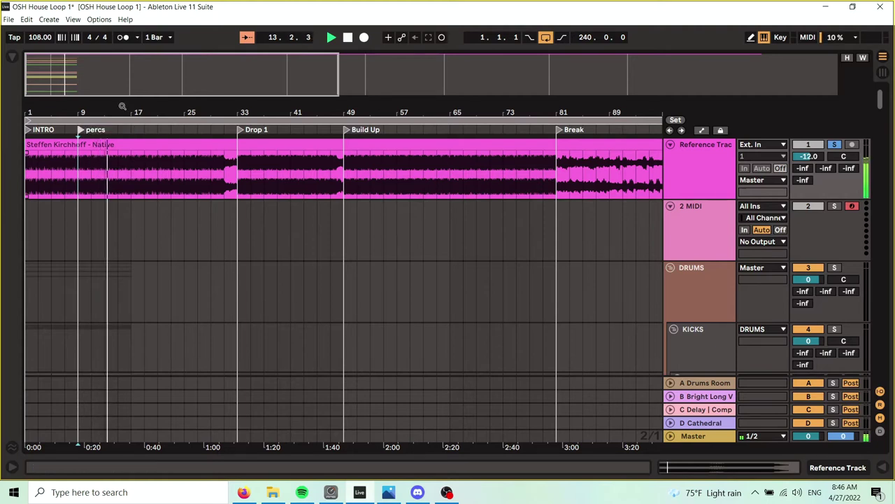
Step: Add a locator named extra percs at bar 25, before Drop 1
{"action": "left_click_drag", "start_coordinate": [126, 109], "coordinate": [188, 109]}
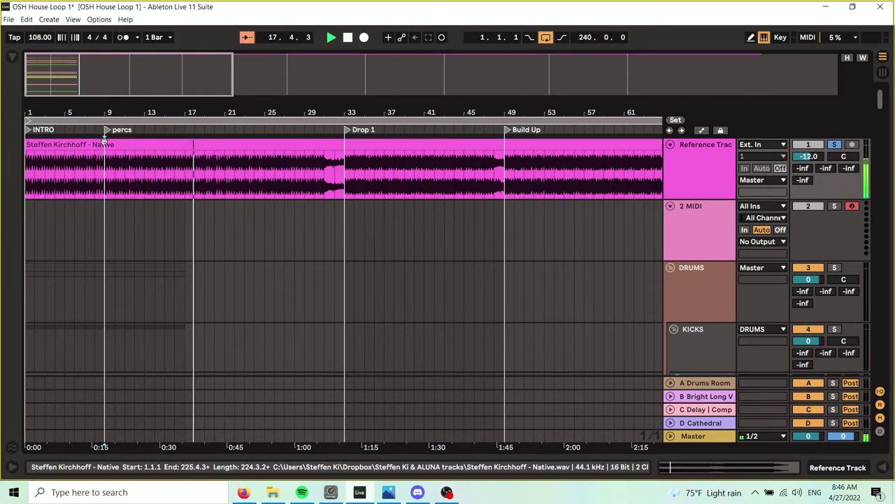
{"action": "left_click_drag", "start_coordinate": [193, 113], "coordinate": [166, 109]}
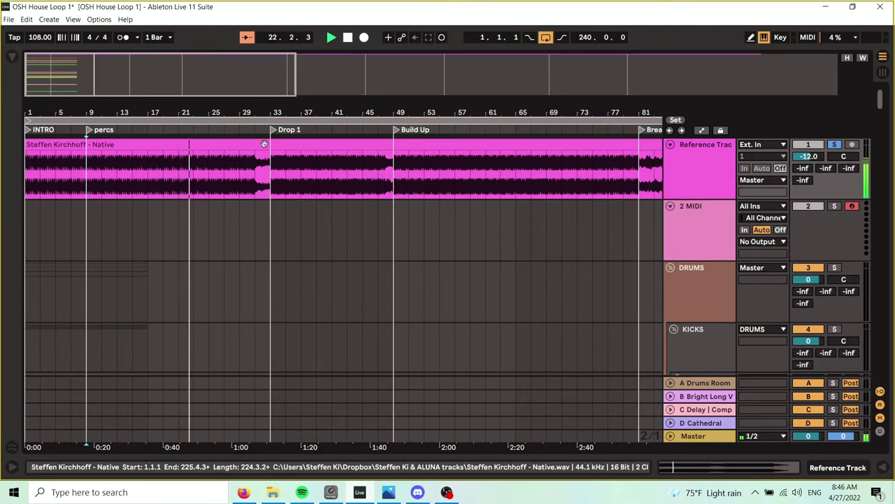
{"action": "left_click_drag", "start_coordinate": [213, 109], "coordinate": [178, 109]}
{"action": "scroll", "coordinate": [240, 112], "scroll_direction": "up", "scroll_amount": 4}
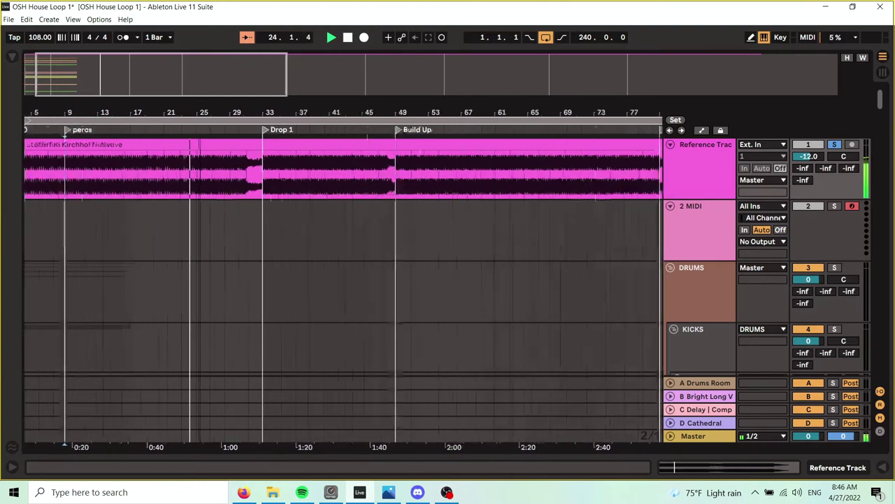
{"action": "right_click", "coordinate": [215, 129]}
{"action": "left_click", "coordinate": [234, 161]}
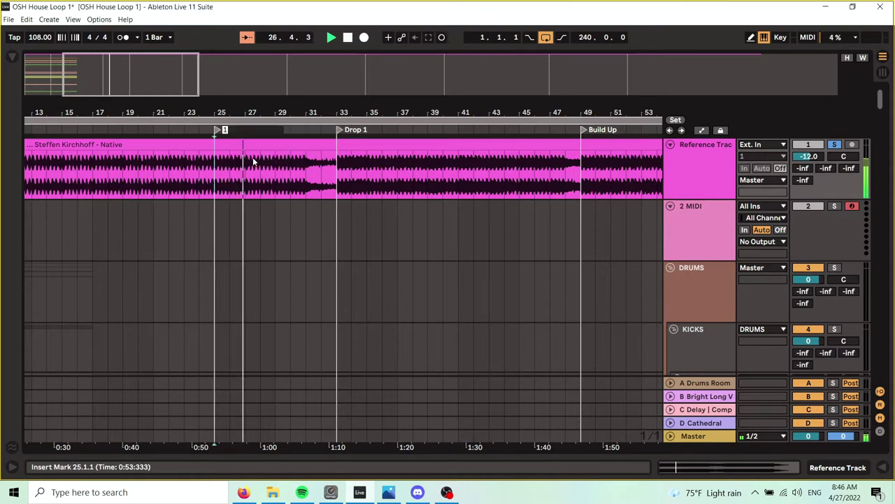
{"action": "type", "text": "extra"}
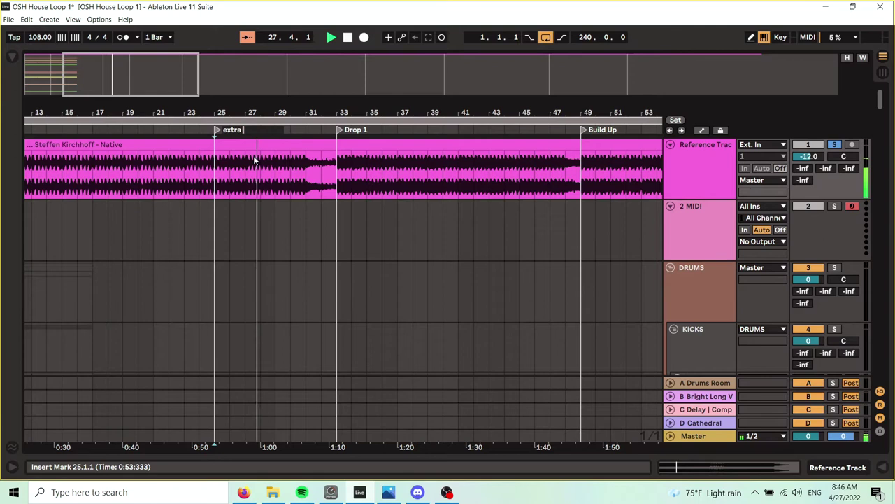
{"action": "type", "text": " percs"}
{"action": "key", "text": "Return"}
Step: Add a locator named transition at bar 31, where the reference waveform dips before Drop 1
{"action": "left_click_drag", "start_coordinate": [330, 105], "coordinate": [357, 142]}
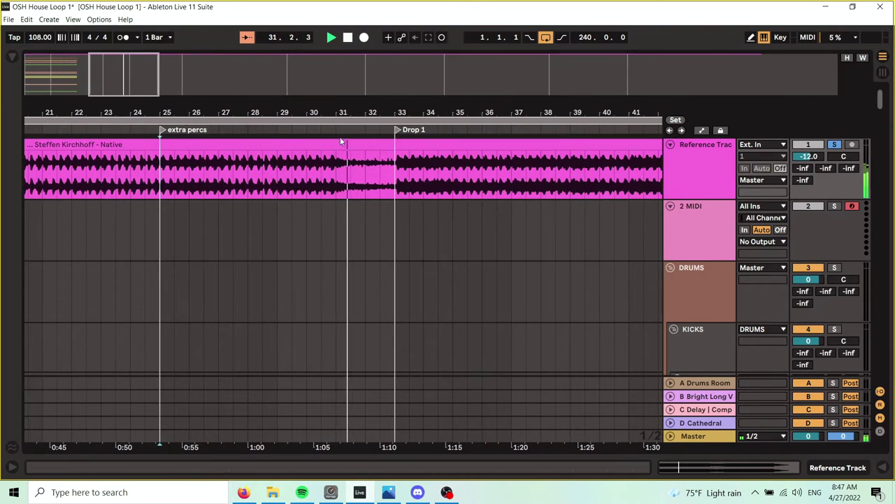
{"action": "right_click", "coordinate": [331, 130]}
{"action": "left_click", "coordinate": [353, 160]}
{"action": "type", "text": "transition"}
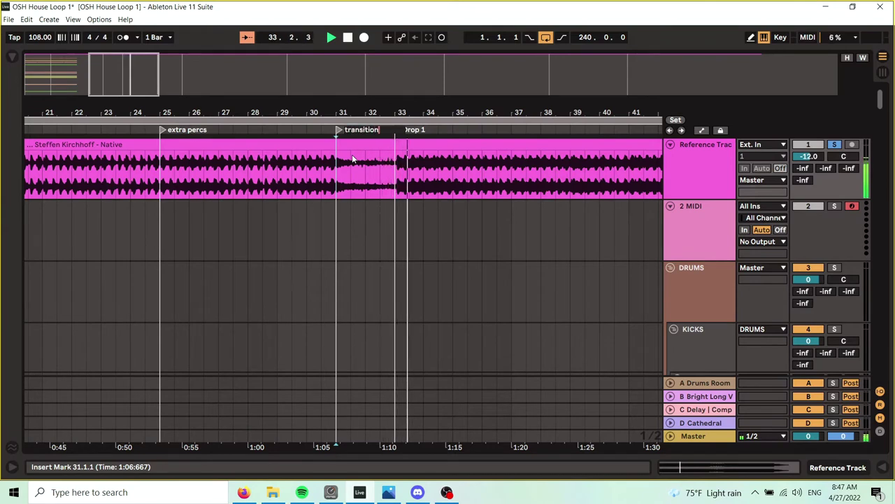
{"action": "key", "text": "Return"}
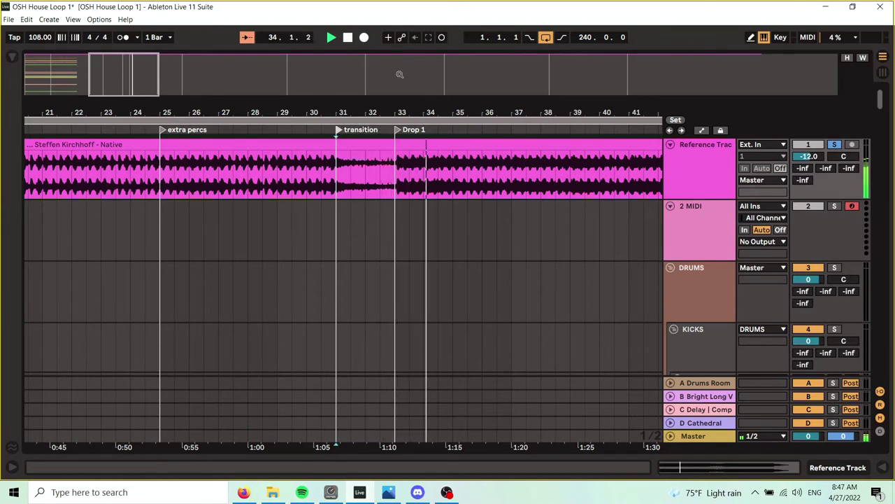
{"action": "left_click_drag", "start_coordinate": [396, 114], "coordinate": [280, 74]}
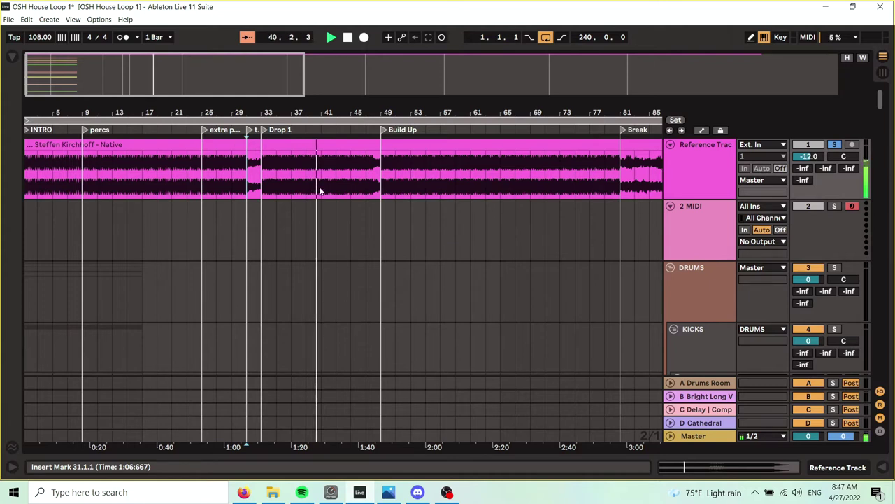
Step: Add a locator named new percs at bar 41, halfway through Drop 1
{"action": "left_click_drag", "start_coordinate": [346, 112], "coordinate": [331, 110]}
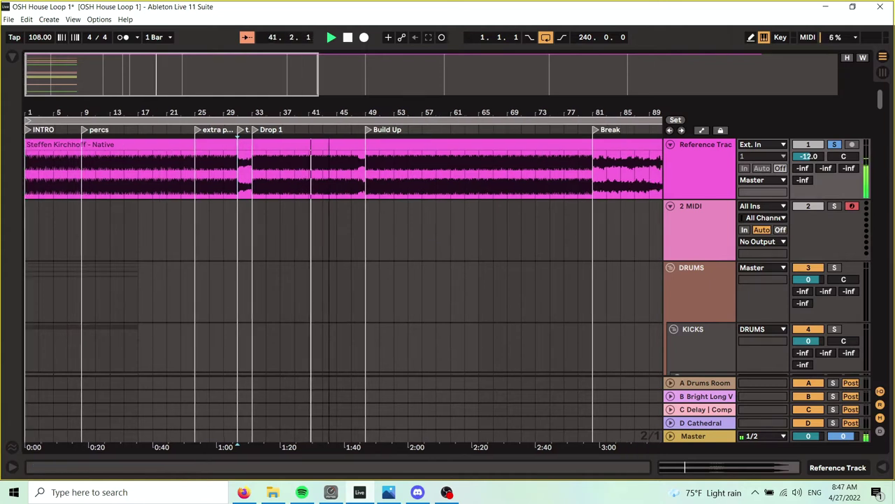
{"action": "right_click", "coordinate": [314, 130]}
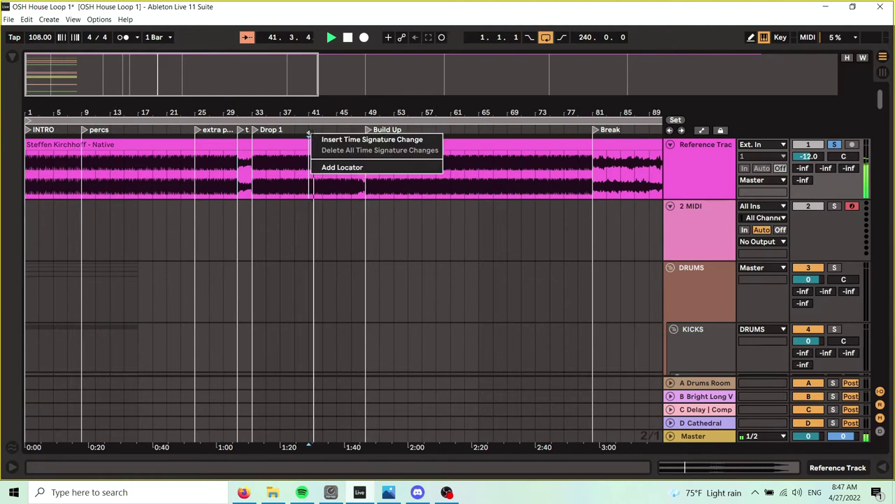
{"action": "left_click", "coordinate": [334, 168]}
{"action": "type", "text": "new percs"}
{"action": "key", "text": "Return"}
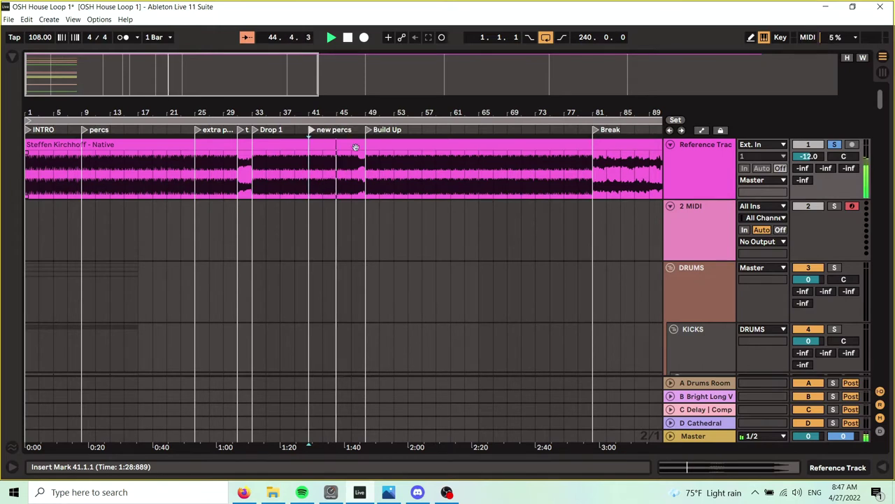
Step: Add a locator named transition at bar 48, where the reference waveform dips just before the first Build Up
{"action": "scroll", "coordinate": [338, 170], "scroll_direction": "up", "scroll_amount": 2}
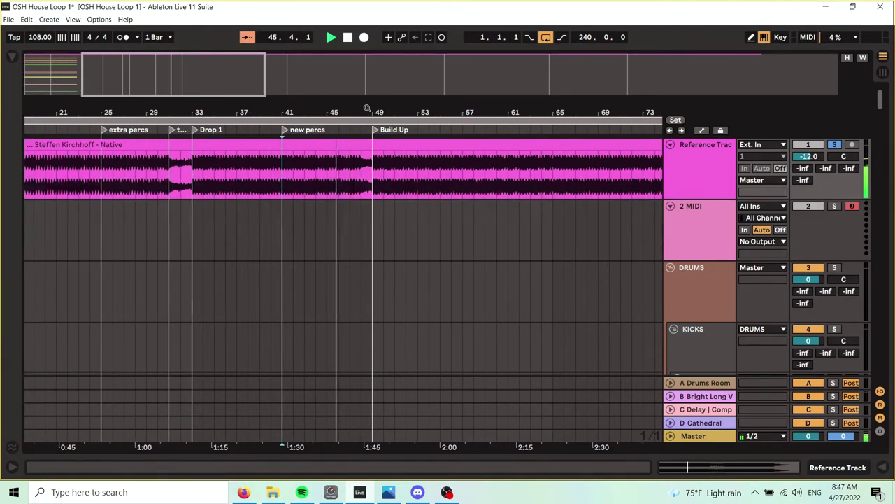
{"action": "scroll", "coordinate": [370, 170], "scroll_direction": "up", "scroll_amount": 3}
{"action": "scroll", "coordinate": [369, 170], "scroll_direction": "down", "scroll_amount": 2}
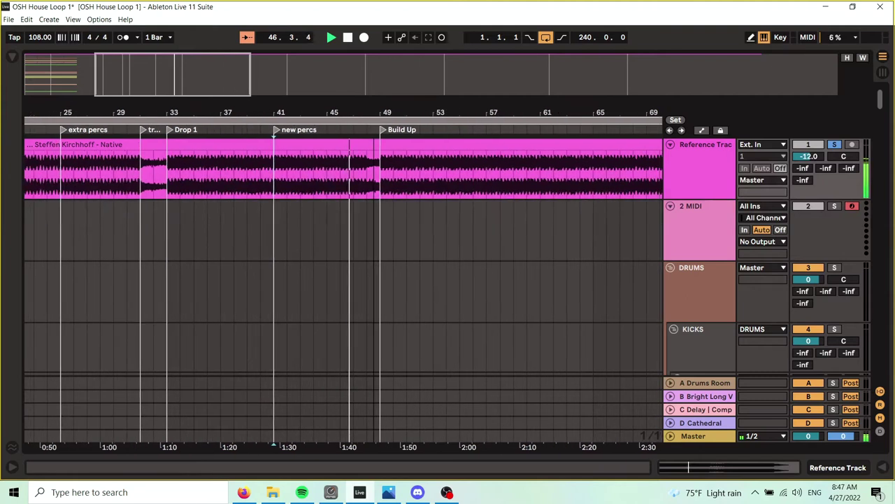
{"action": "left_click_drag", "start_coordinate": [392, 106], "coordinate": [441, 202]}
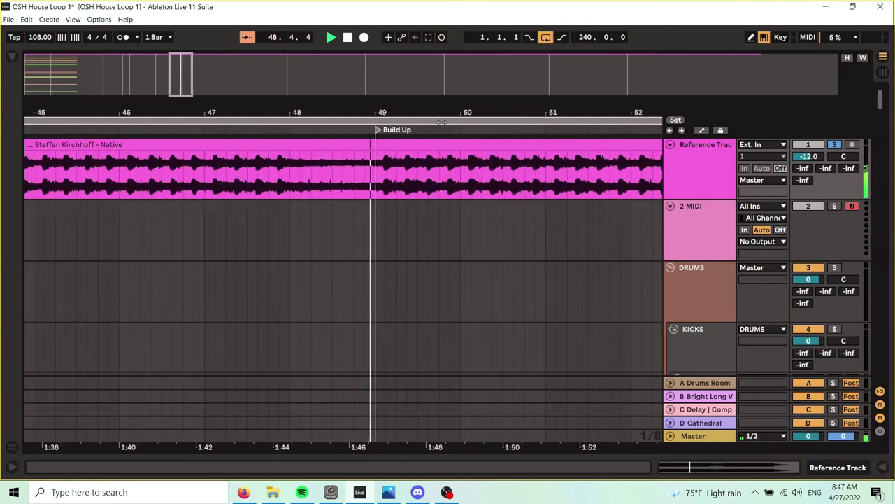
{"action": "right_click", "coordinate": [290, 133]}
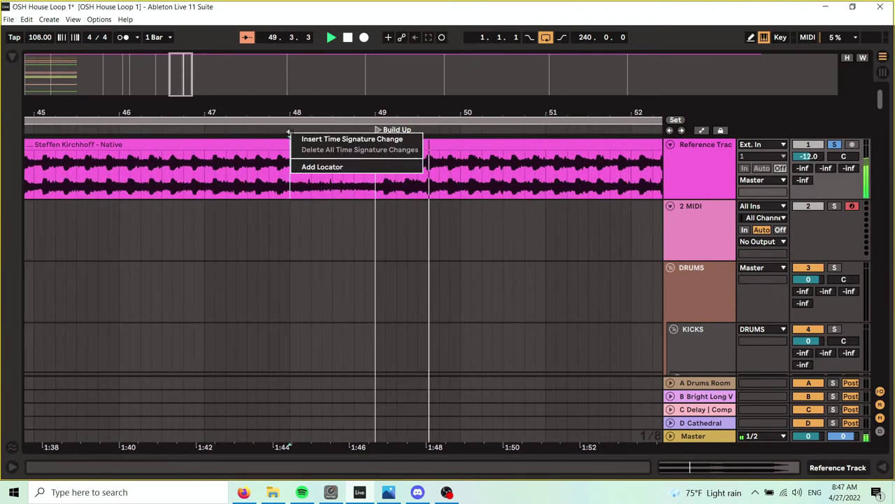
{"action": "left_click", "coordinate": [308, 166]}
{"action": "type", "text": "transition"}
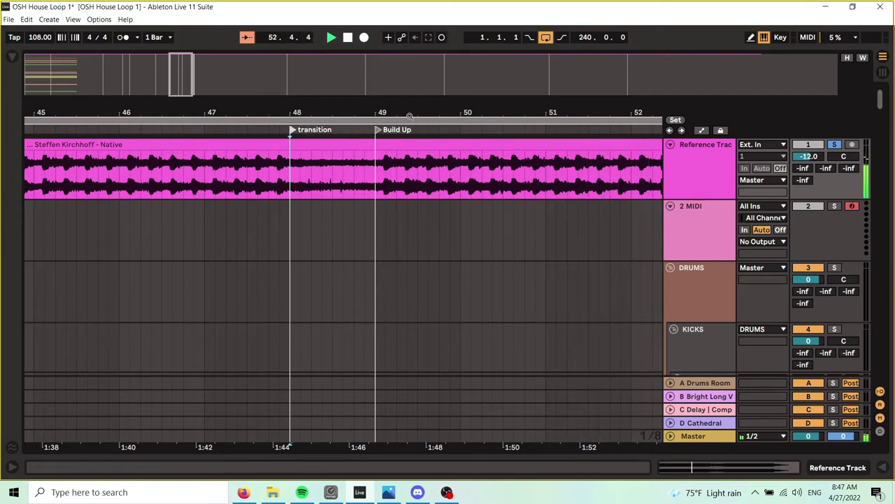
Step: Add a locator named build down at bar 65, between the first Build Up and the Break
{"action": "scroll", "coordinate": [315, 167], "scroll_direction": "down", "scroll_amount": 10}
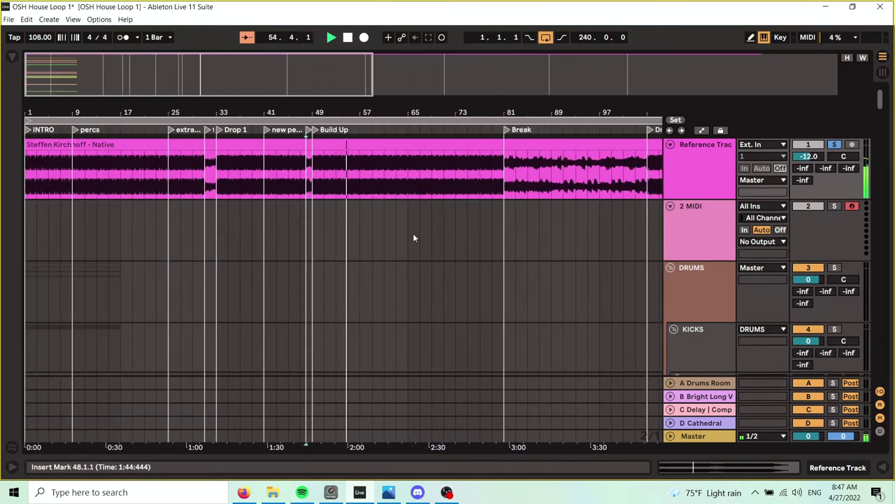
{"action": "left_click_drag", "start_coordinate": [407, 110], "coordinate": [407, 92]}
{"action": "scroll", "coordinate": [384, 126], "scroll_direction": "down", "scroll_amount": 1}
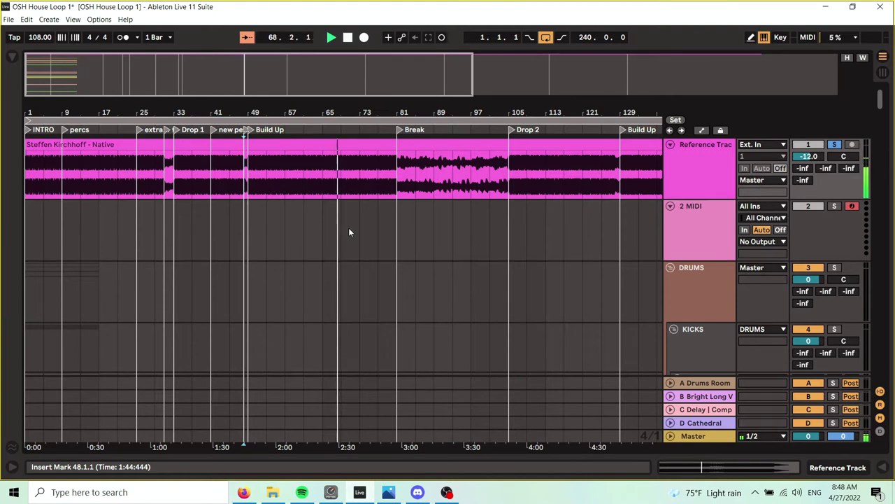
{"action": "right_click", "coordinate": [321, 130]}
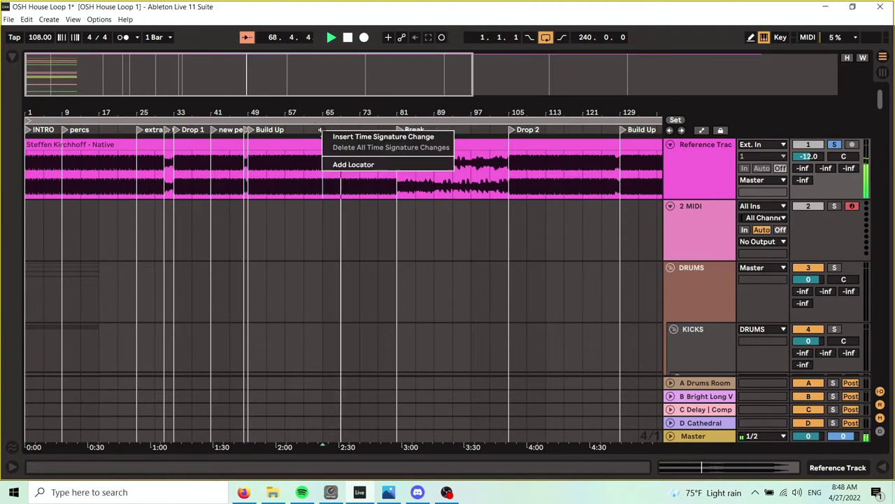
{"action": "left_click", "coordinate": [342, 165]}
{"action": "type", "text": "bui"}
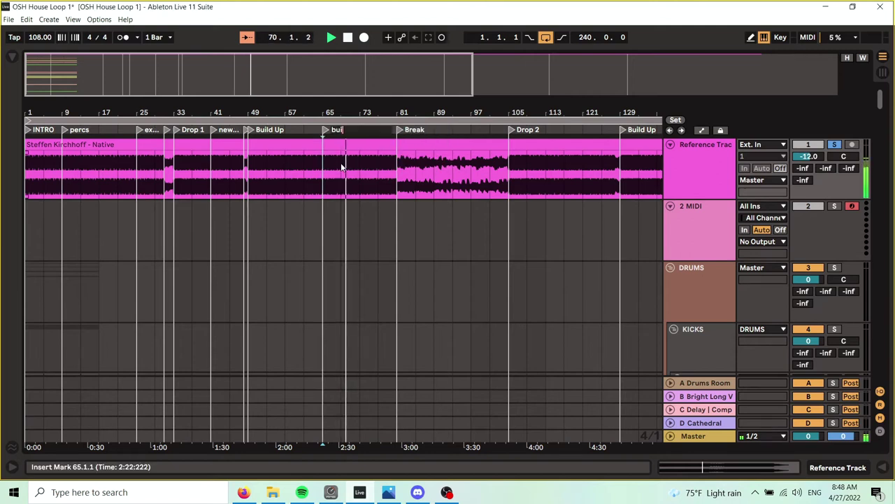
{"action": "type", "text": "ld down"}
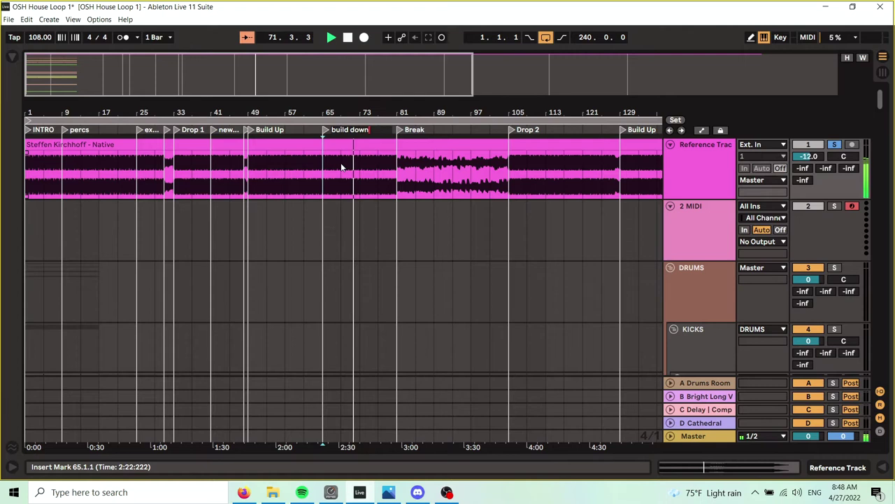
{"action": "key", "text": "Return"}
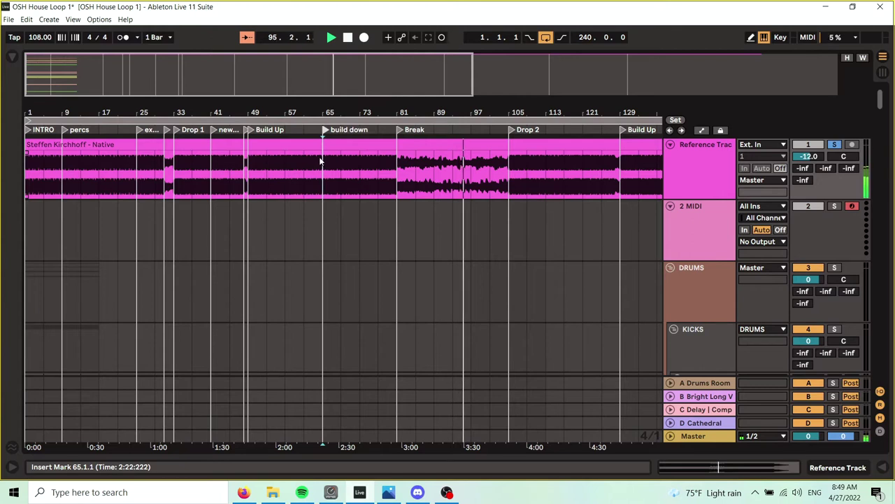
Step: Follow the reference playback through the Break into Drop 2 and add a locator named percs at bar 121
{"action": "left_click_drag", "start_coordinate": [523, 99], "coordinate": [502, 82]}
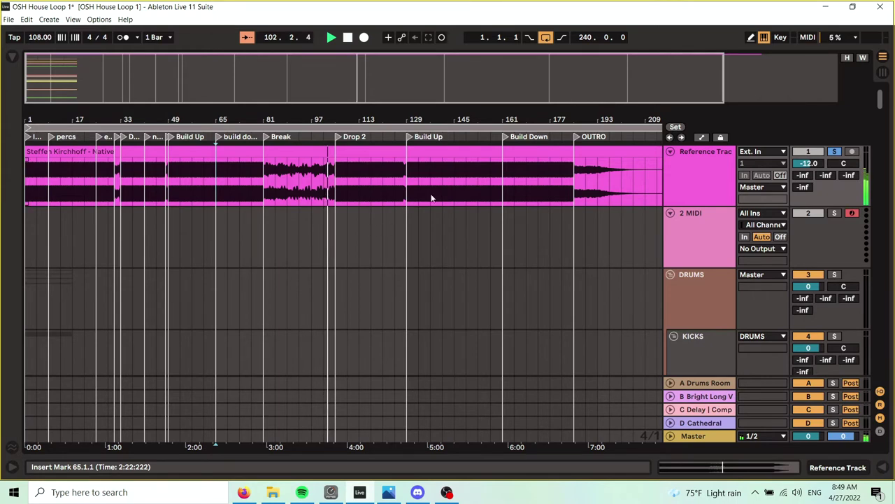
{"action": "left_click_drag", "start_coordinate": [316, 115], "coordinate": [327, 157]}
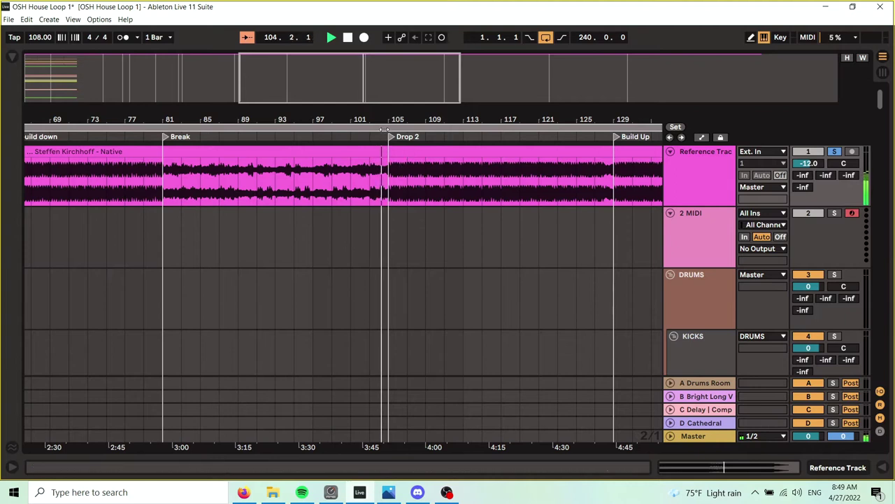
{"action": "mouse_move", "coordinate": [426, 118]}
{"action": "left_mouse_down"}
{"action": "mouse_move", "coordinate": [426, 106]}
{"action": "mouse_move", "coordinate": [448, 116]}
{"action": "mouse_move", "coordinate": [422, 109]}
{"action": "left_mouse_up"}
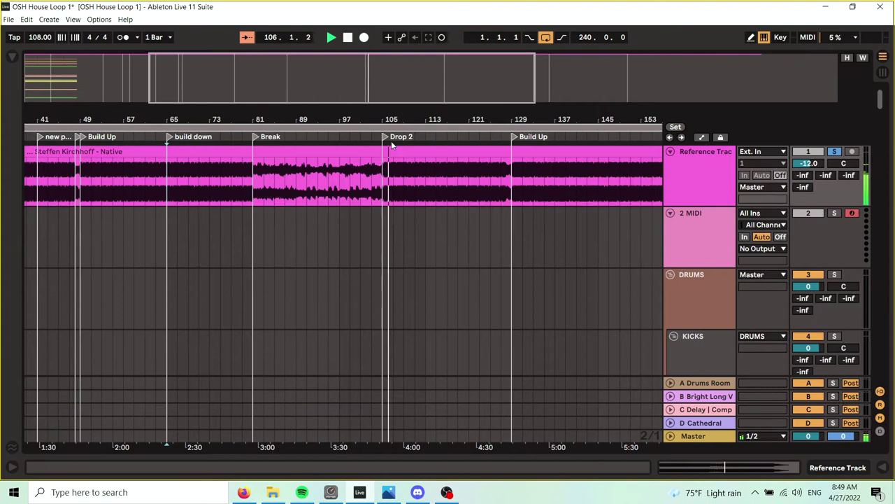
{"action": "key", "text": "minus"}
{"action": "key", "text": "minus"}
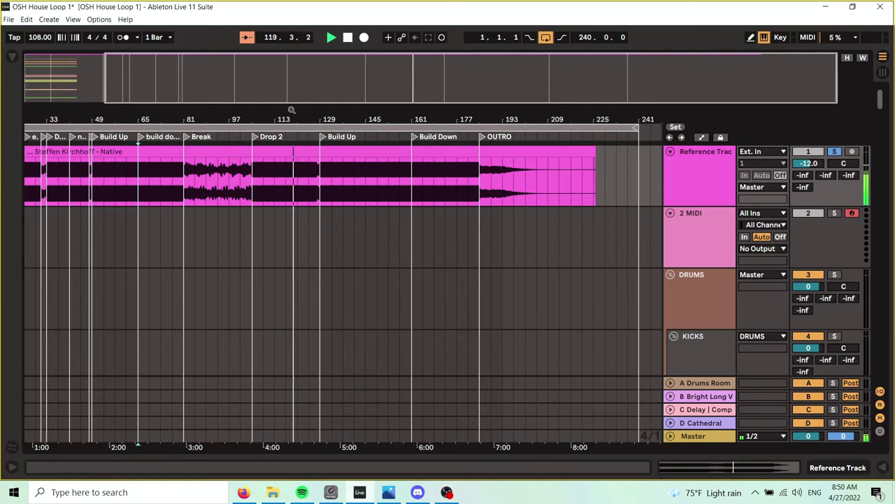
{"action": "left_click_drag", "start_coordinate": [300, 118], "coordinate": [344, 174]}
{"action": "left_click_drag", "start_coordinate": [350, 116], "coordinate": [351, 76]}
{"action": "left_click_drag", "start_coordinate": [363, 119], "coordinate": [363, 110]}
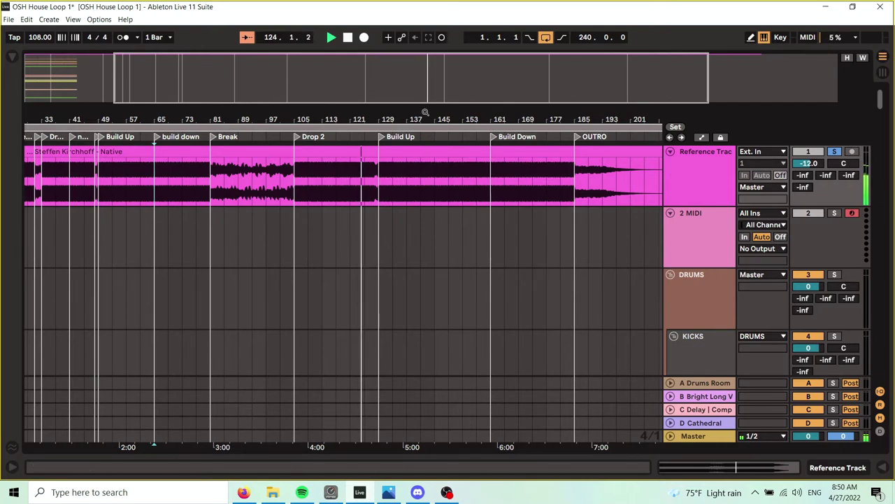
{"action": "left_click_drag", "start_coordinate": [417, 123], "coordinate": [388, 120]}
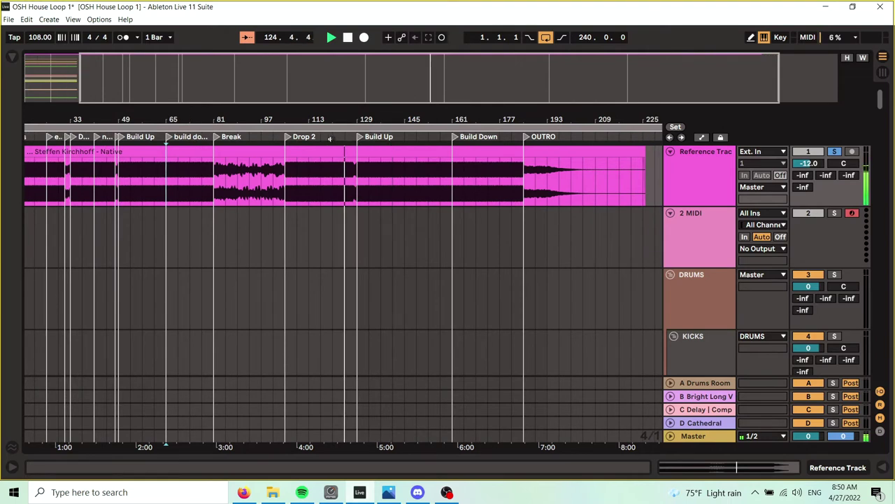
{"action": "right_click", "coordinate": [332, 138]}
{"action": "left_click", "coordinate": [364, 170]}
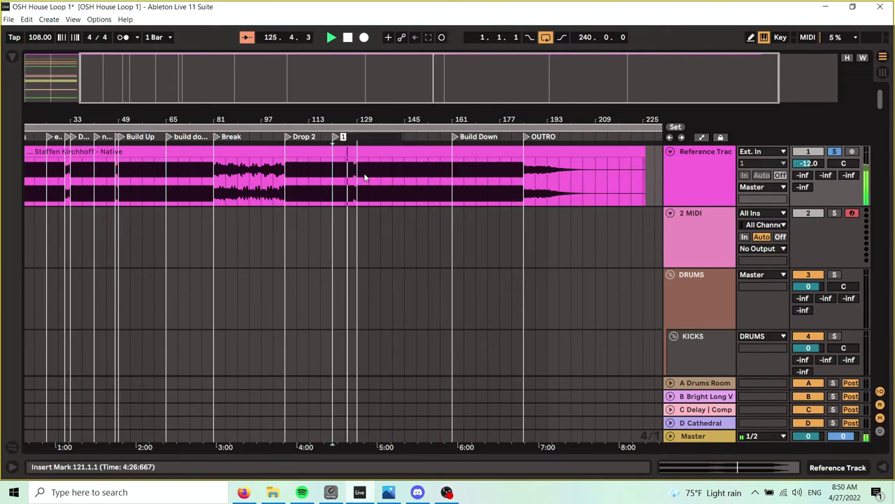
{"action": "type", "text": "per"}
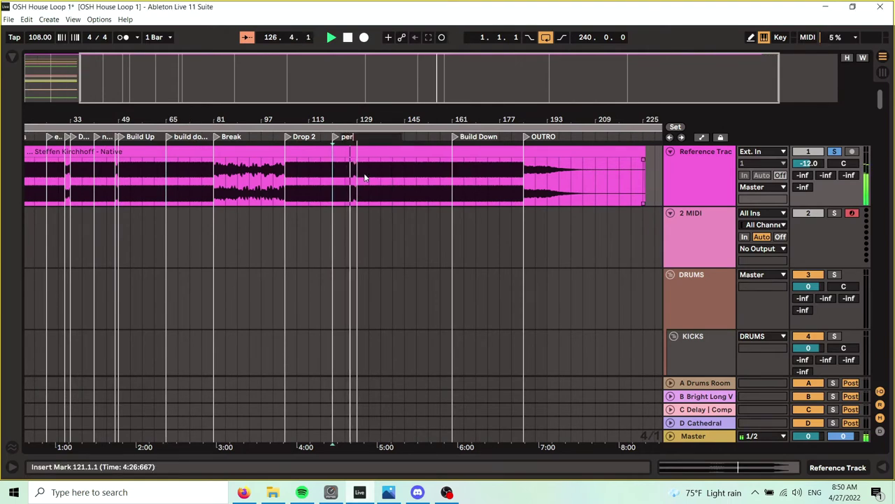
{"action": "type", "text": "cs"}
{"action": "key", "text": "Return"}
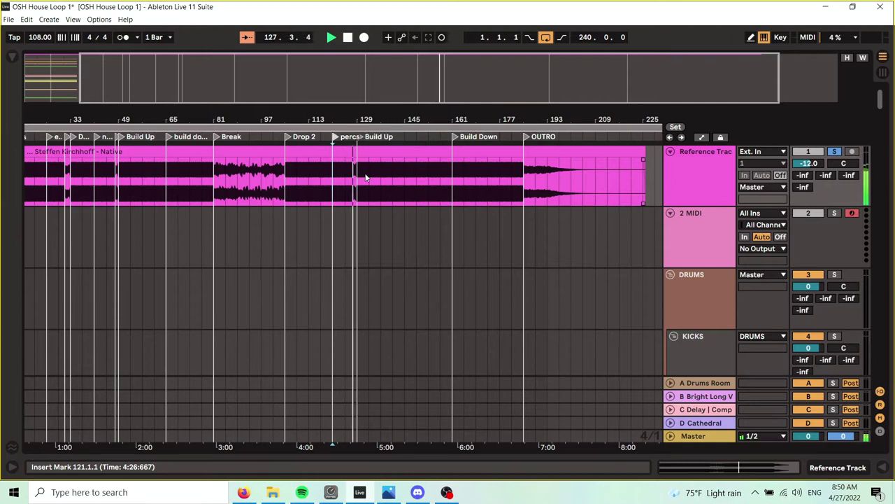
Step: Add a locator named Peak at bar 145, between the second Build Up and Build Down
{"action": "left_click_drag", "start_coordinate": [368, 121], "coordinate": [342, 113]}
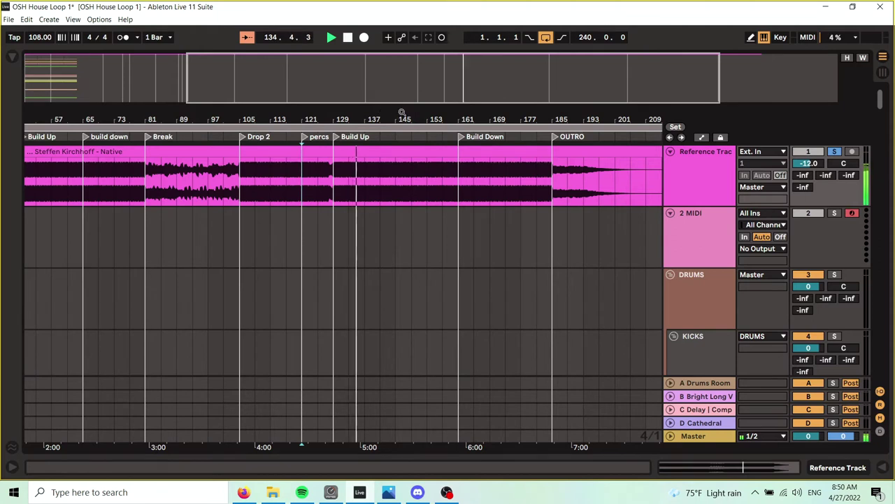
{"action": "left_click_drag", "start_coordinate": [403, 112], "coordinate": [402, 129]}
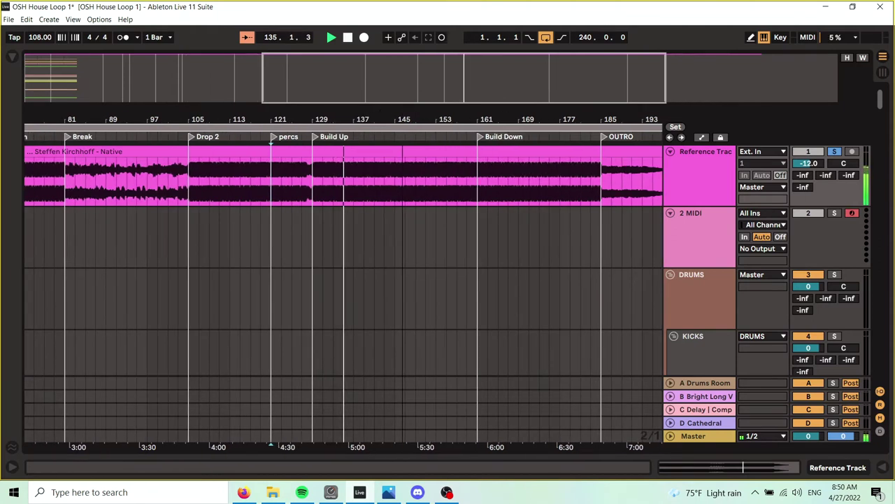
{"action": "right_click", "coordinate": [396, 142]}
{"action": "left_click", "coordinate": [409, 172]}
{"action": "type", "text": "Peak"}
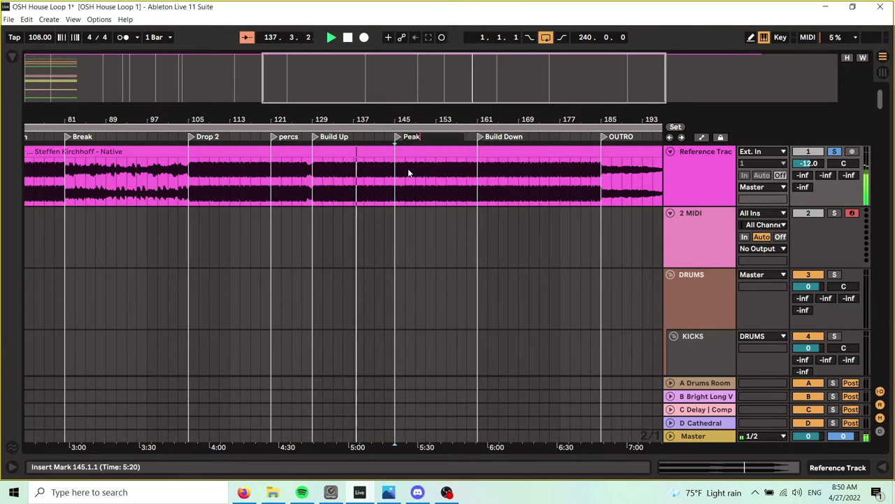
{"action": "key", "text": "Return"}
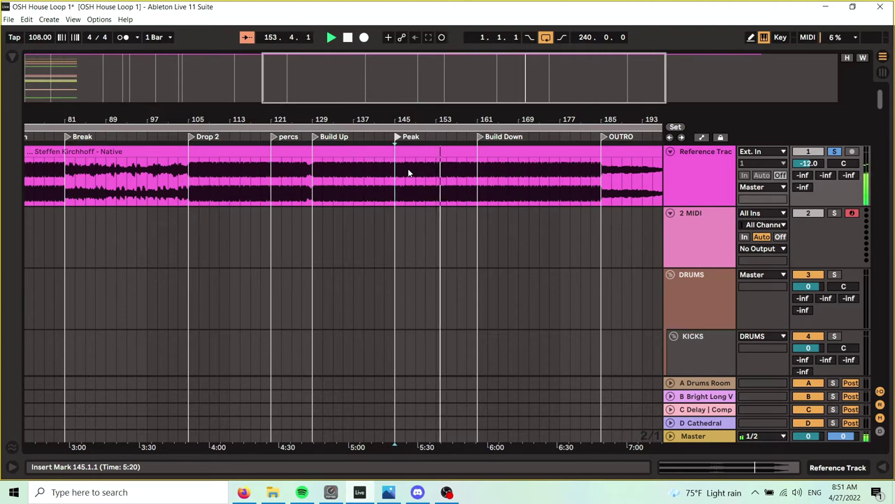
Step: Move the second Build Down locator to bar 169 while the reference track plays on
{"action": "left_click_drag", "start_coordinate": [480, 138], "coordinate": [523, 141]}
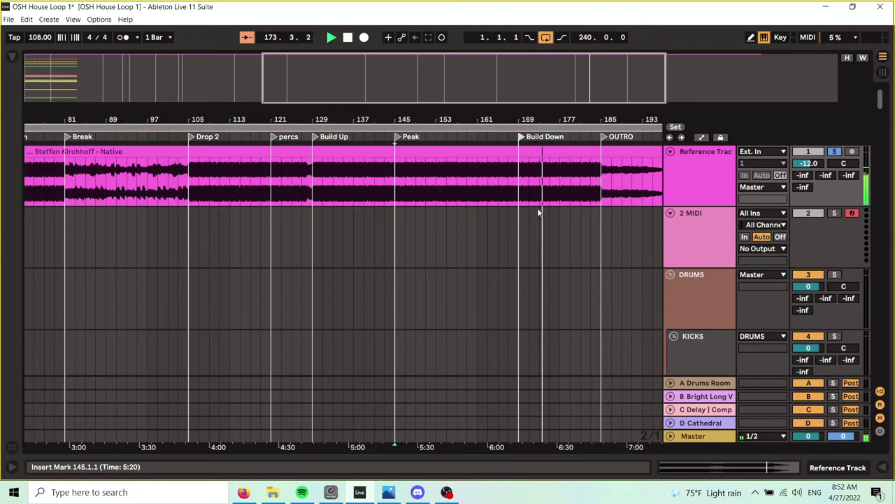
{"action": "left_click_drag", "start_coordinate": [559, 123], "coordinate": [386, 105]}
{"action": "key", "text": "minus"}
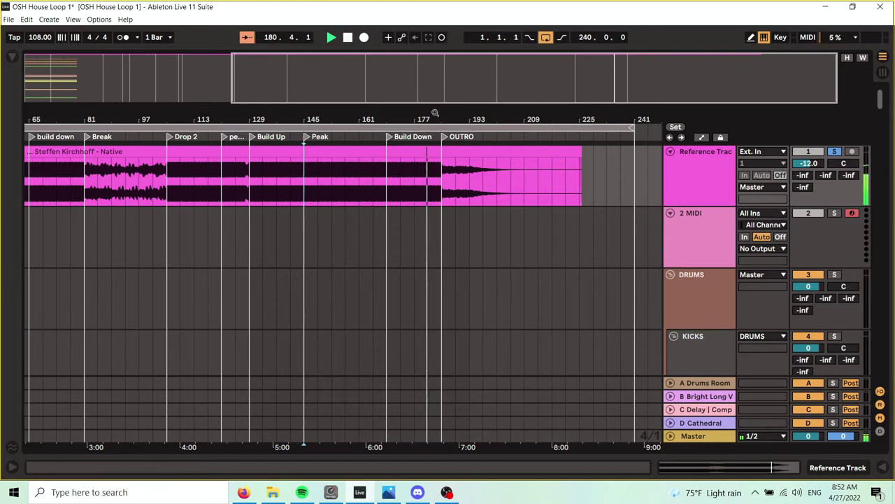
{"action": "left_click_drag", "start_coordinate": [435, 114], "coordinate": [435, 166]}
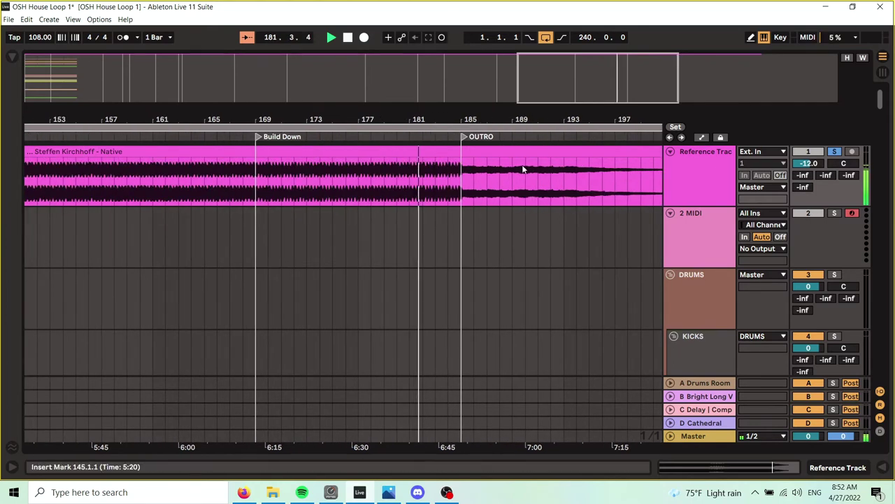
Step: Stop playback during the OUTRO's fade-out and select the reference track's audio clip
{"action": "left_click_drag", "start_coordinate": [474, 118], "coordinate": [326, 80]}
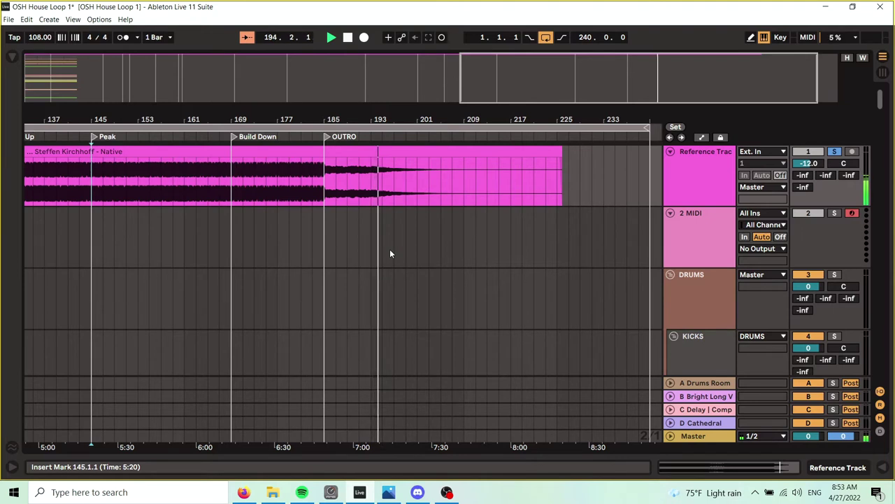
{"action": "left_click_drag", "start_coordinate": [374, 117], "coordinate": [519, 42]}
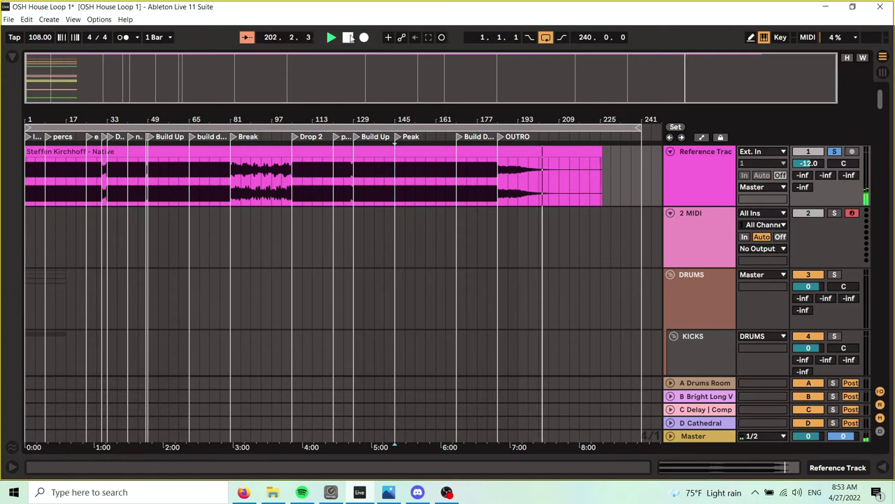
{"action": "left_click", "coordinate": [349, 40]}
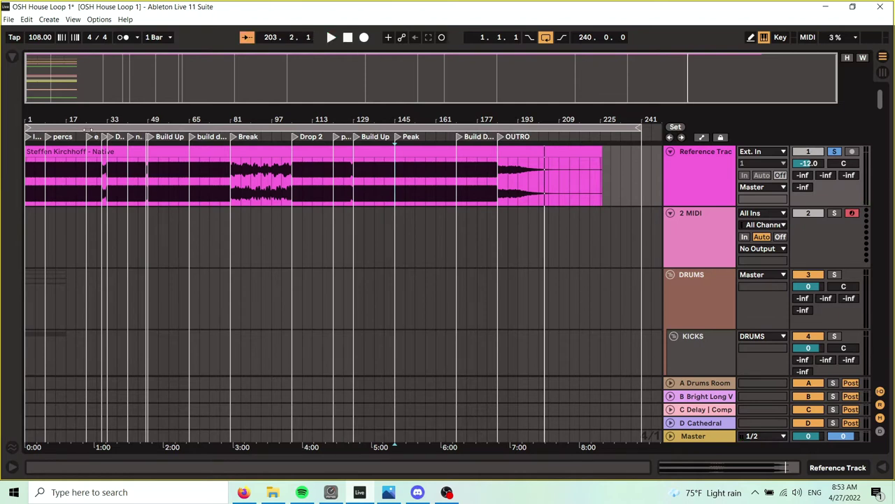
{"action": "left_click_drag", "start_coordinate": [68, 116], "coordinate": [53, 98]}
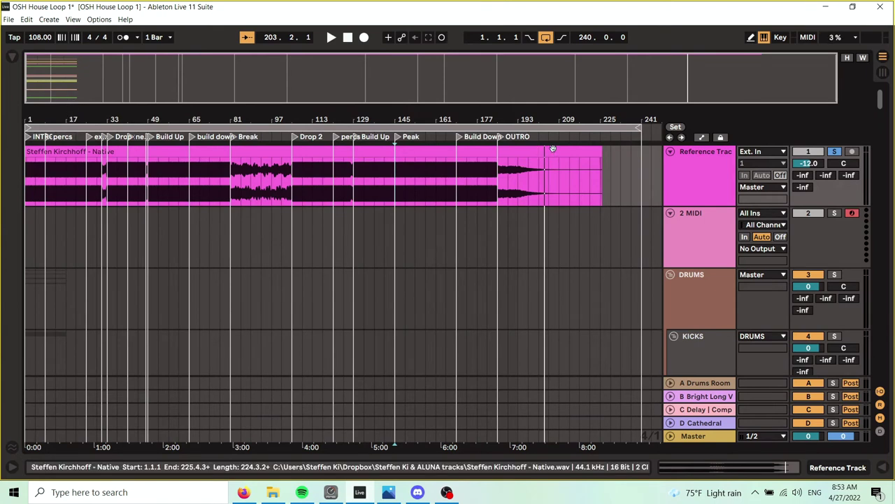
{"action": "left_click", "coordinate": [577, 149]}
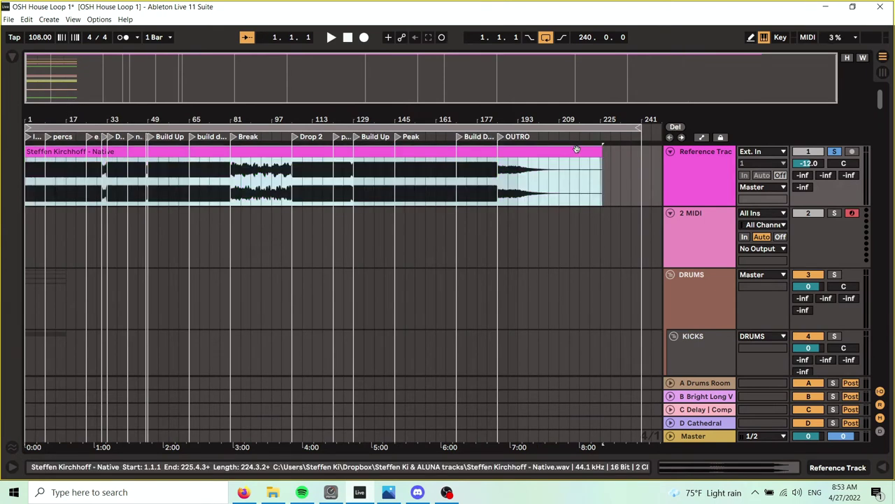
Step: Deactivate the reference track's audio clip and turn off the reference track's solo
{"action": "key", "text": "0"}
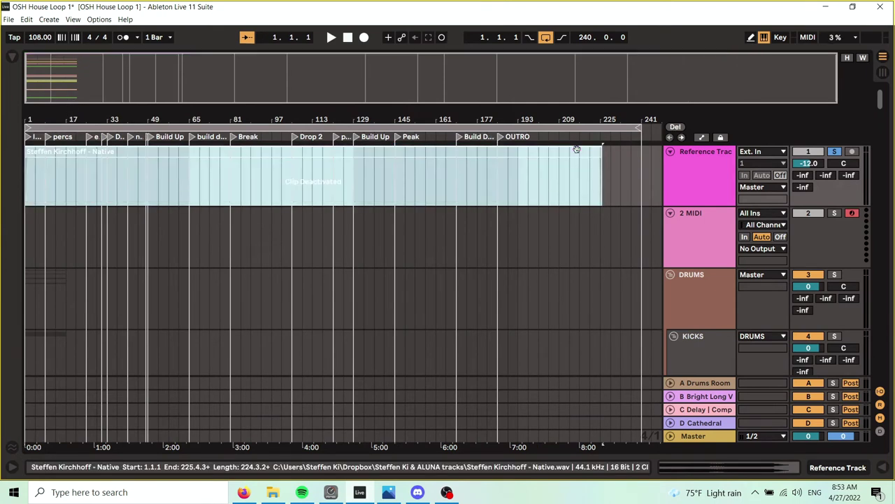
{"action": "left_click", "coordinate": [835, 153]}
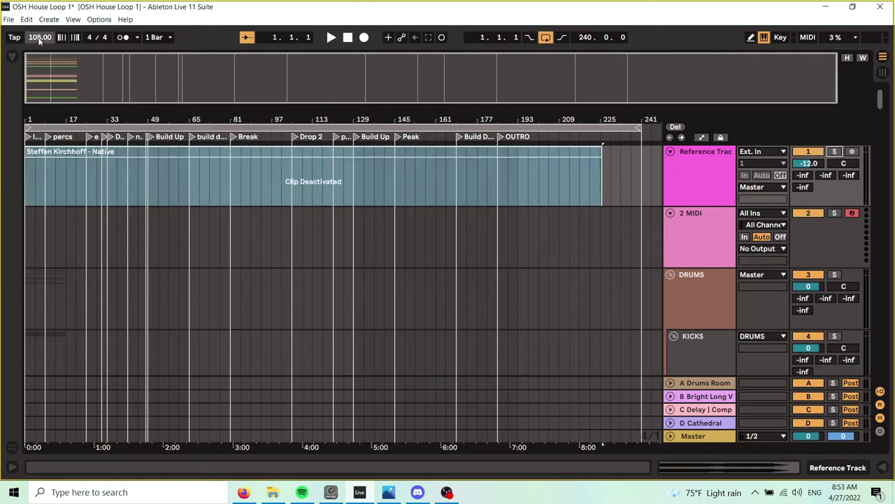
Step: Set the project tempo to 120 BPM and shorten the loop brace to the eight-bar INTRO, from bar 1 to bar 9
{"action": "left_click_drag", "start_coordinate": [40, 37], "coordinate": [39, 20]}
{"action": "left_click_drag", "start_coordinate": [54, 111], "coordinate": [310, 112]}
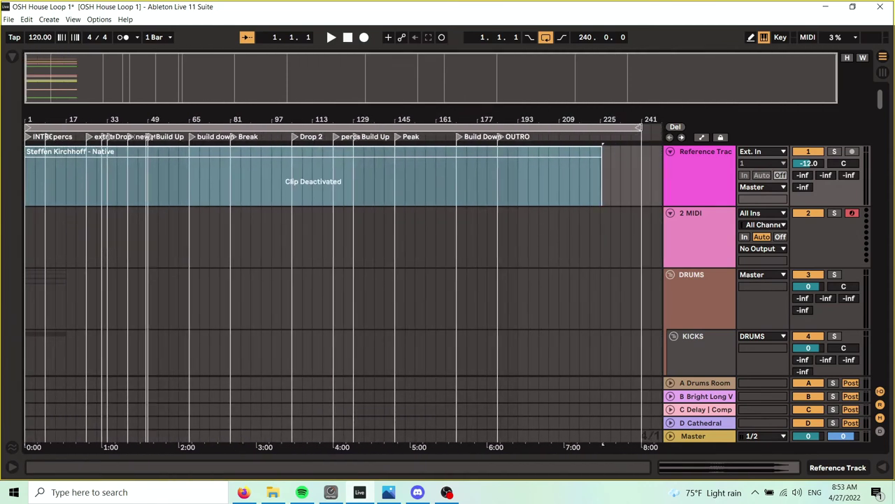
{"action": "left_click_drag", "start_coordinate": [638, 127], "coordinate": [46, 173]}
{"action": "left_click", "coordinate": [92, 128]}
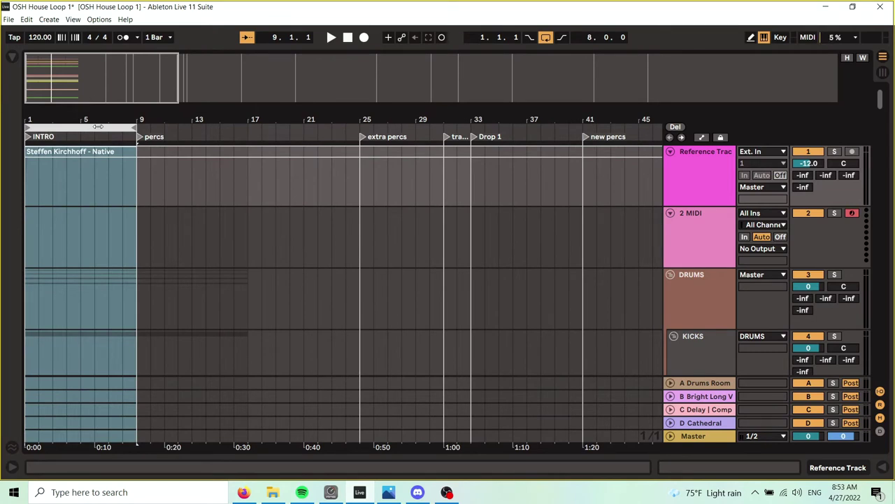
Step: Shift the eight-bar loop brace forward through the marked sections until it starts at bar 137, before the Peak locator
{"action": "key", "text": "Up"}
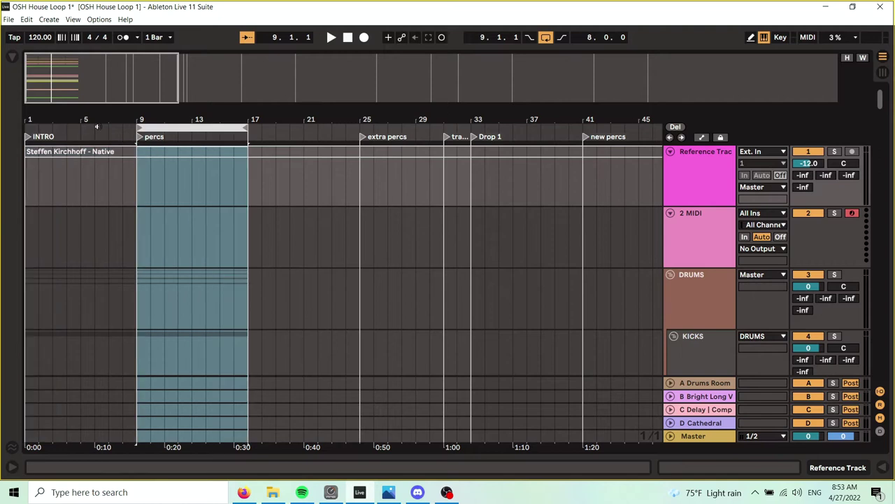
{"action": "key", "text": "Up"}
{"action": "key", "text": "Up"}
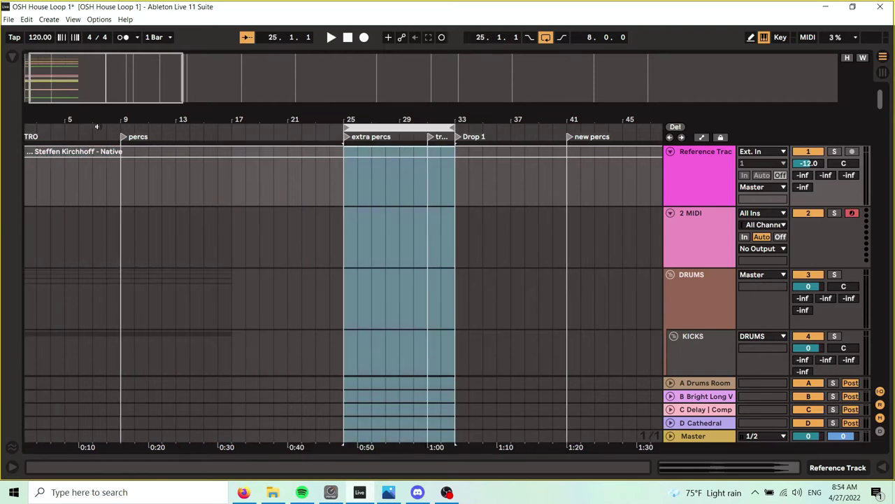
{"action": "key", "text": "Up"}
{"action": "key", "text": "Up"}
{"action": "key", "text": "Up"}
{"action": "key", "text": "Up"}
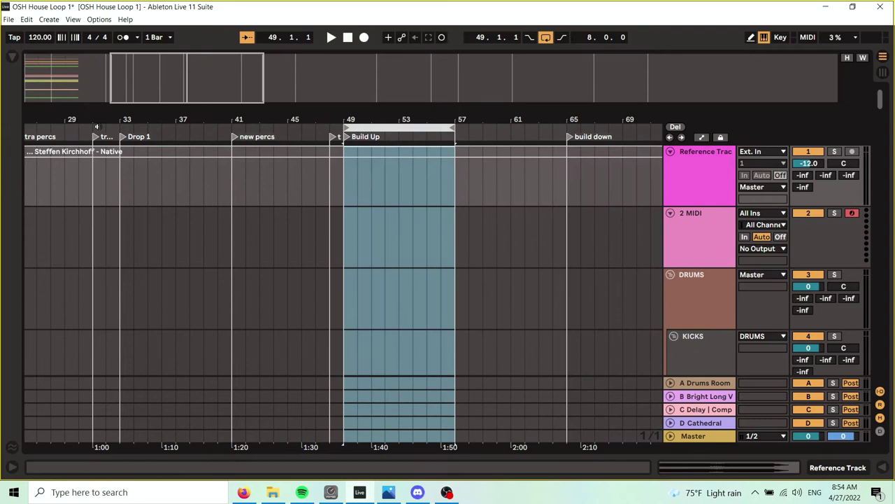
{"action": "key", "text": "Up"}
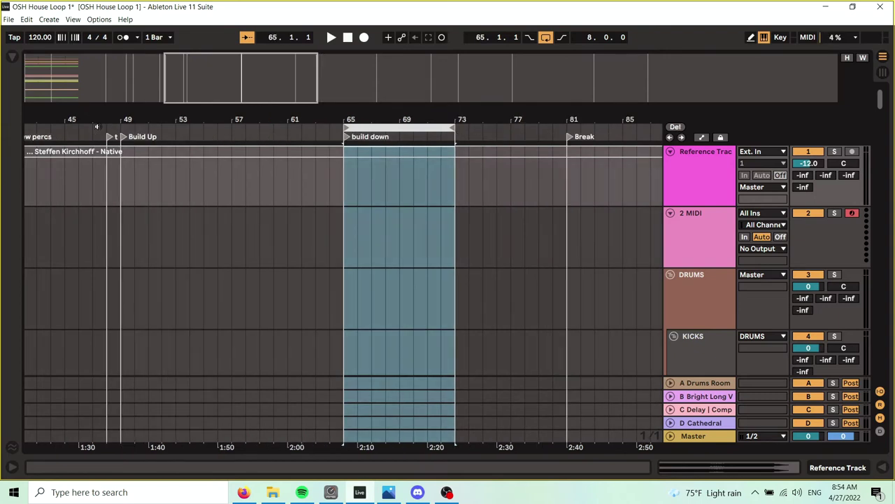
{"action": "key", "text": "Up"}
{"action": "key", "text": "Up"}
{"action": "key", "text": "Up"}
{"action": "key", "text": "Up"}
{"action": "key", "text": "Down"}
{"action": "key", "text": "Down"}
{"action": "key", "text": "Up"}
{"action": "key", "text": "Up"}
{"action": "key", "text": "Up"}
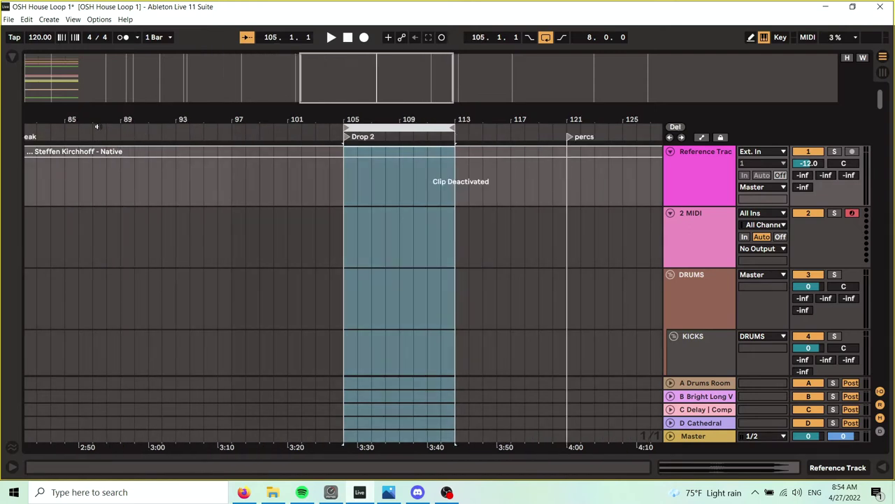
{"action": "key", "text": "Up"}
{"action": "key", "text": "Up"}
{"action": "key", "text": "Up"}
{"action": "key", "text": "Up"}
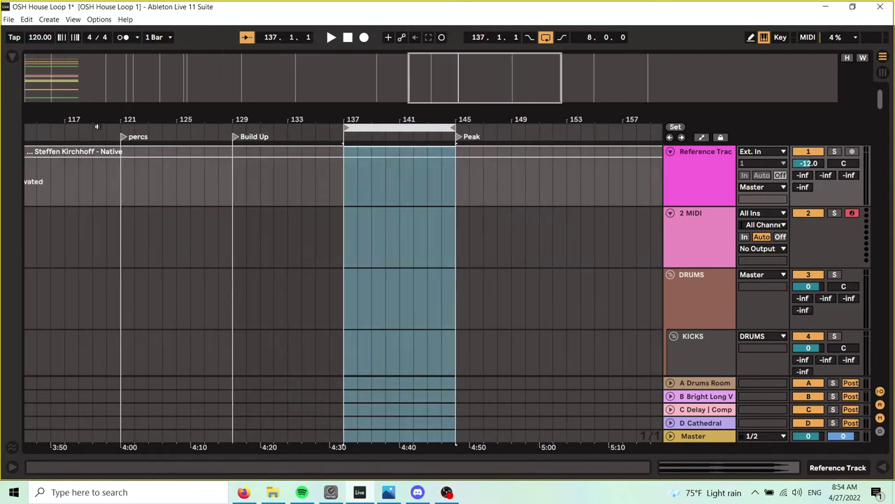
Step: Shift the eight-bar loop brace back through the arrangement so that it starts at bar 1 in the INTRO
{"action": "key", "text": "Down"}
{"action": "key", "text": "Down"}
{"action": "key", "text": "Down"}
{"action": "key", "text": "Down"}
{"action": "key", "text": "Down"}
{"action": "key", "text": "Down"}
{"action": "key", "text": "Down"}
{"action": "key", "text": "Down"}
{"action": "key", "text": "Down"}
{"action": "key", "text": "Down"}
{"action": "key", "text": "Down"}
{"action": "key", "text": "Down"}
{"action": "key", "text": "Down"}
{"action": "key", "text": "Down"}
{"action": "key", "text": "Down"}
{"action": "key", "text": "Down"}
{"action": "key", "text": "Down"}
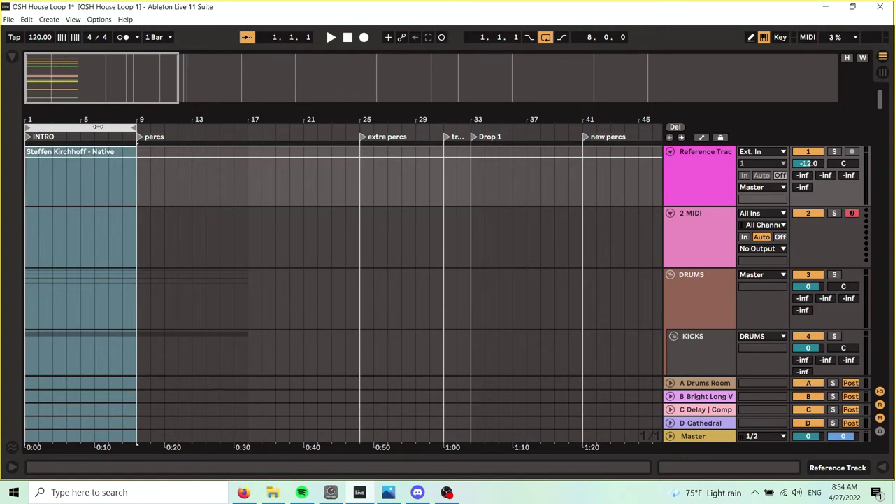
{"action": "key", "text": "Up"}
{"action": "key", "text": "Down"}
Step: Play the looped INTRO section briefly to hear the house loop, and stop playback at bar 1
{"action": "mouse_move", "coordinate": [883, 105]}
{"action": "left_mouse_down"}
{"action": "mouse_move", "coordinate": [881, 190]}
{"action": "mouse_move", "coordinate": [881, 103]}
{"action": "left_mouse_up"}
{"action": "left_click", "coordinate": [332, 39]}
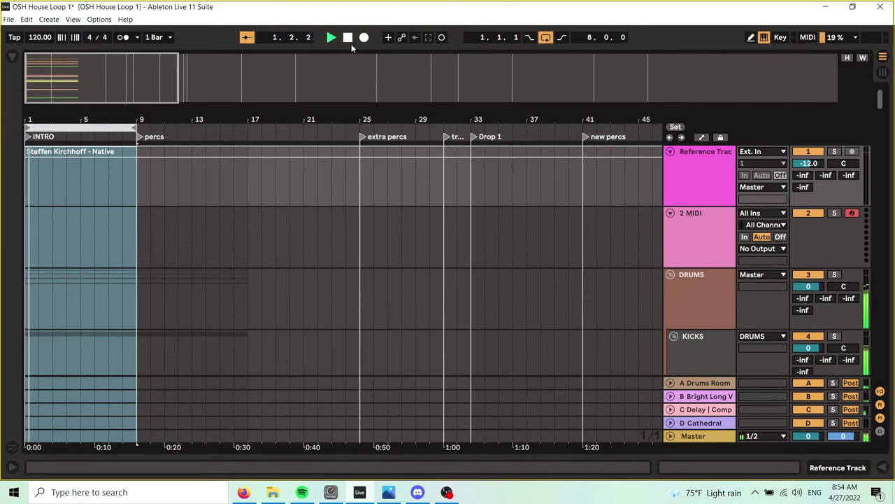
{"action": "left_click", "coordinate": [348, 38]}
{"action": "left_click", "coordinate": [349, 40]}
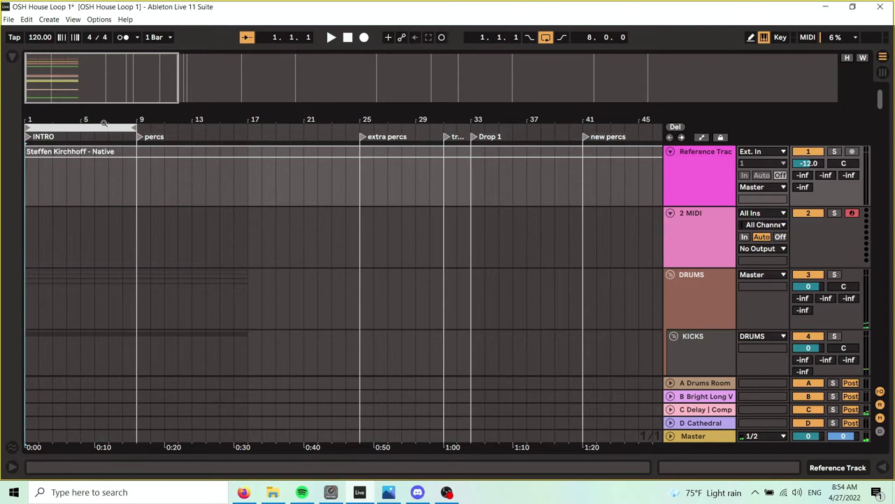
Step: Examine the INTRO section across the locators, the deactivated reference clip, and the kick and shamanic drum tracks
{"action": "left_click_drag", "start_coordinate": [104, 121], "coordinate": [105, 111]}
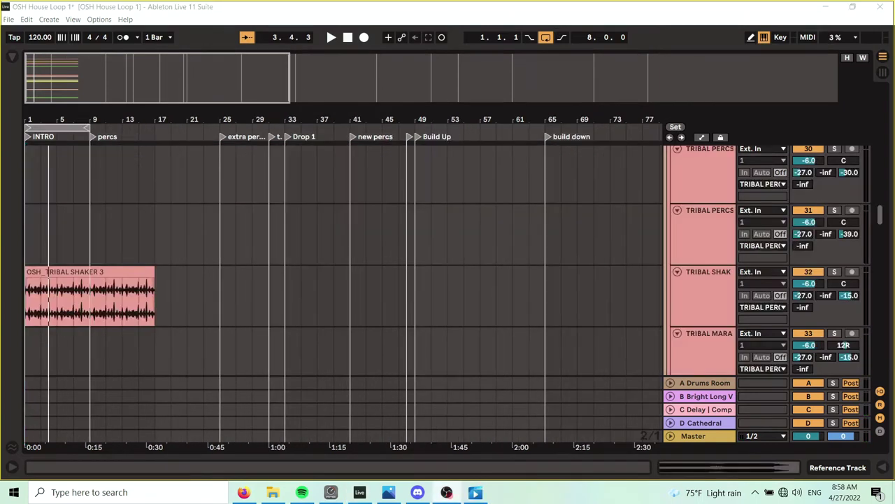
{"action": "left_click_drag", "start_coordinate": [54, 119], "coordinate": [63, 119]}
{"action": "left_click_drag", "start_coordinate": [881, 220], "coordinate": [882, 98]}
{"action": "left_click", "coordinate": [40, 170]}
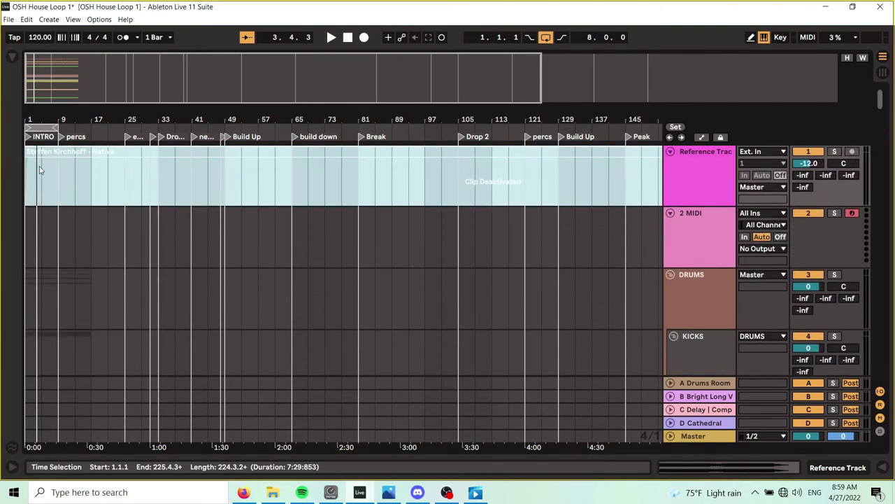
{"action": "left_click_drag", "start_coordinate": [42, 115], "coordinate": [43, 158]}
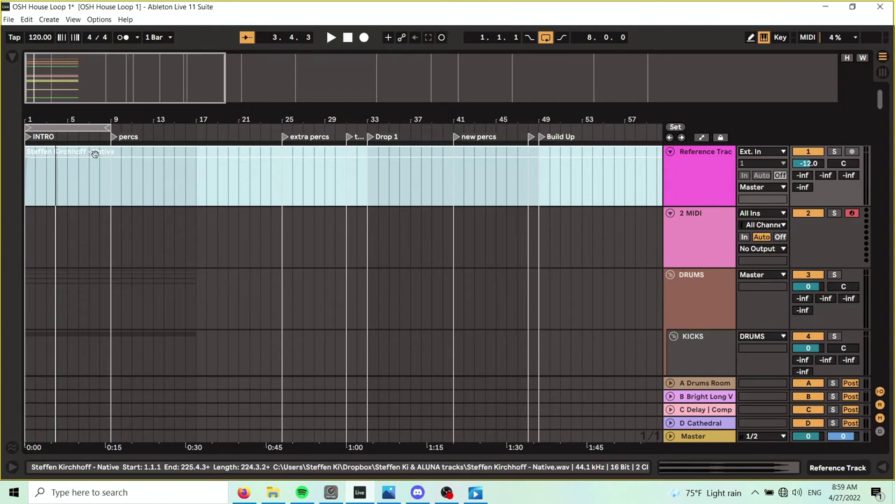
{"action": "left_click_drag", "start_coordinate": [881, 102], "coordinate": [880, 108]}
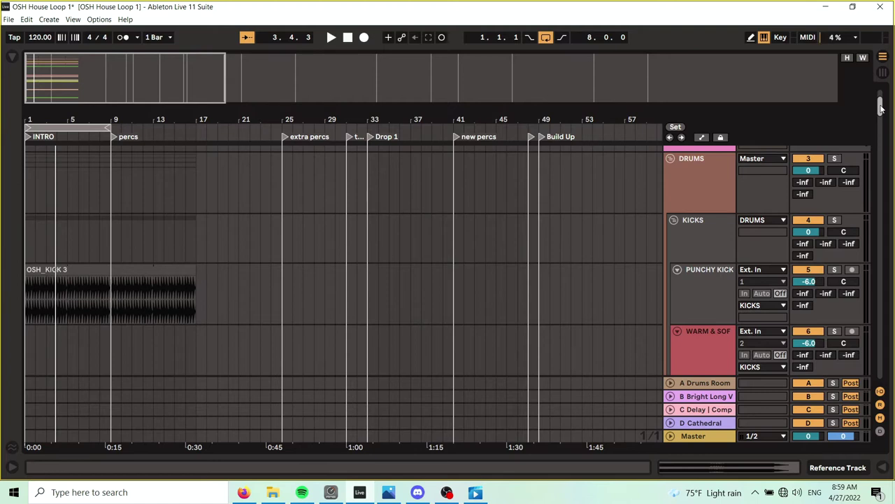
{"action": "left_click_drag", "start_coordinate": [881, 108], "coordinate": [880, 119]}
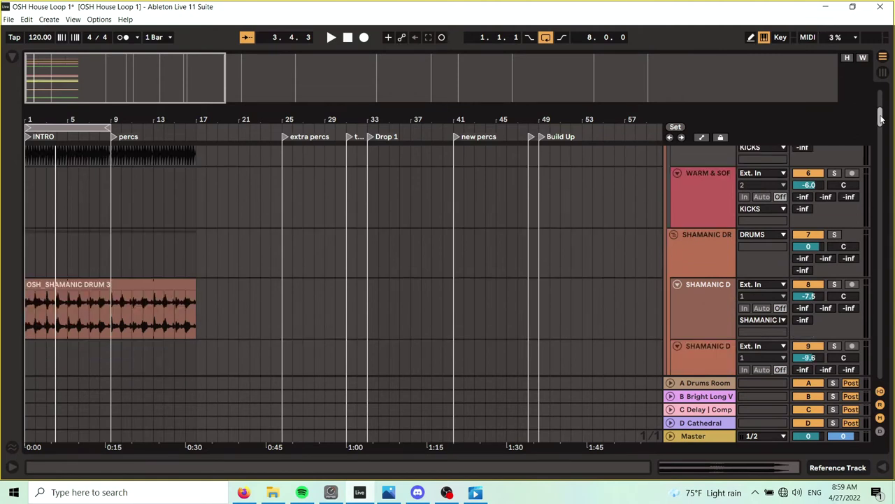
{"action": "mouse_move", "coordinate": [881, 119]}
{"action": "left_mouse_down"}
{"action": "mouse_move", "coordinate": [880, 98]}
{"action": "mouse_move", "coordinate": [881, 116]}
{"action": "left_mouse_up"}
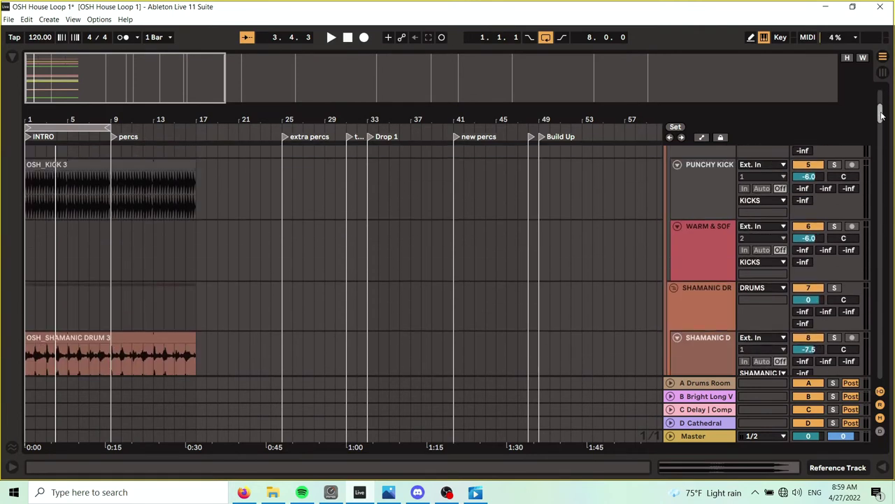
Step: Fold the drum tracks that contain clips: PUNCHY KICK, the OSH_SHAMANIC DRUM 3 track, BATA and CUMACO
{"action": "left_click", "coordinate": [676, 165]}
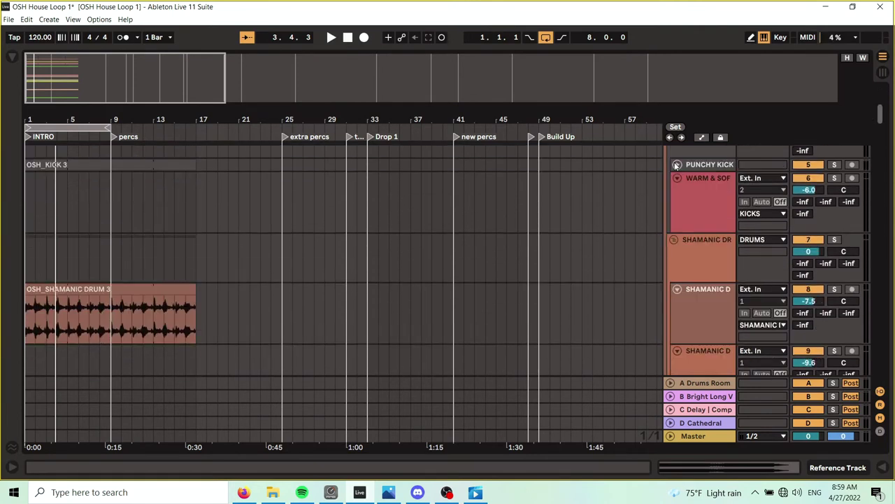
{"action": "left_click", "coordinate": [677, 291]}
{"action": "scroll", "coordinate": [681, 312], "scroll_direction": "down", "scroll_amount": 5}
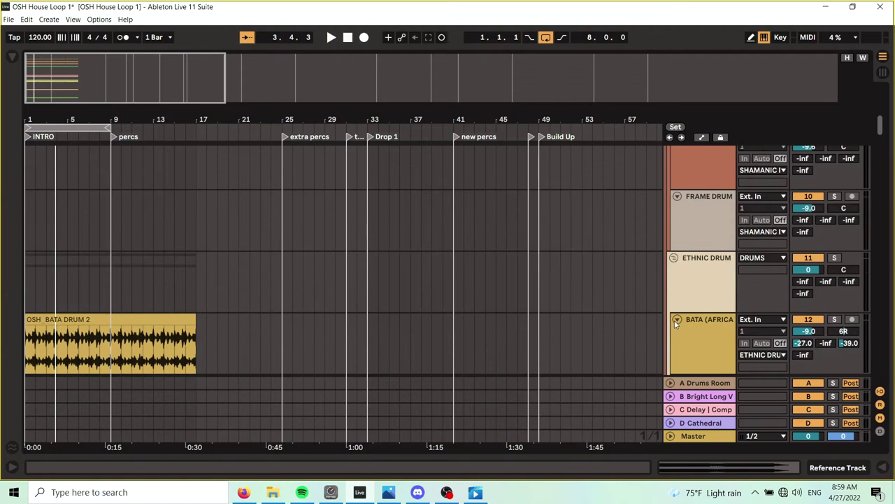
{"action": "left_click", "coordinate": [676, 321]}
{"action": "scroll", "coordinate": [676, 318], "scroll_direction": "down", "scroll_amount": 5}
{"action": "left_click", "coordinate": [675, 314]}
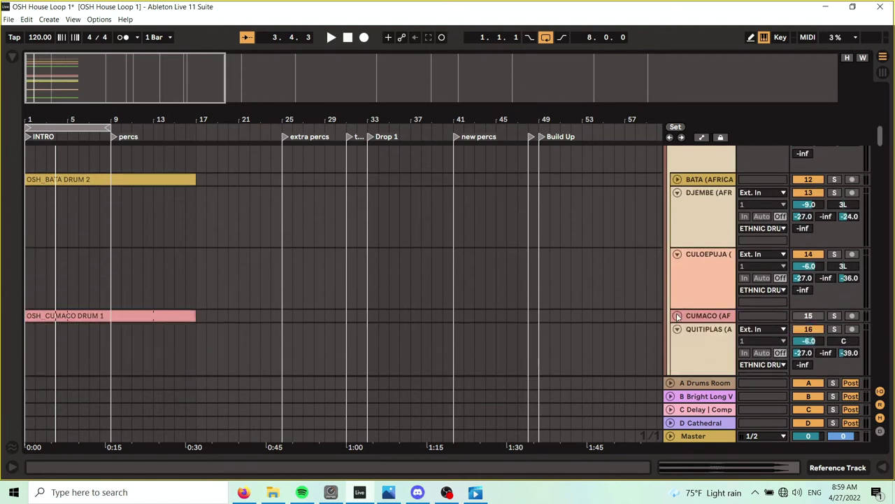
Step: Fold the SUB bass track and the TRIBAL SHAKER and CLAVES percussion tracks
{"action": "scroll", "coordinate": [678, 317], "scroll_direction": "down", "scroll_amount": 4}
{"action": "scroll", "coordinate": [678, 317], "scroll_direction": "down", "scroll_amount": 4}
{"action": "left_click", "coordinate": [674, 250]}
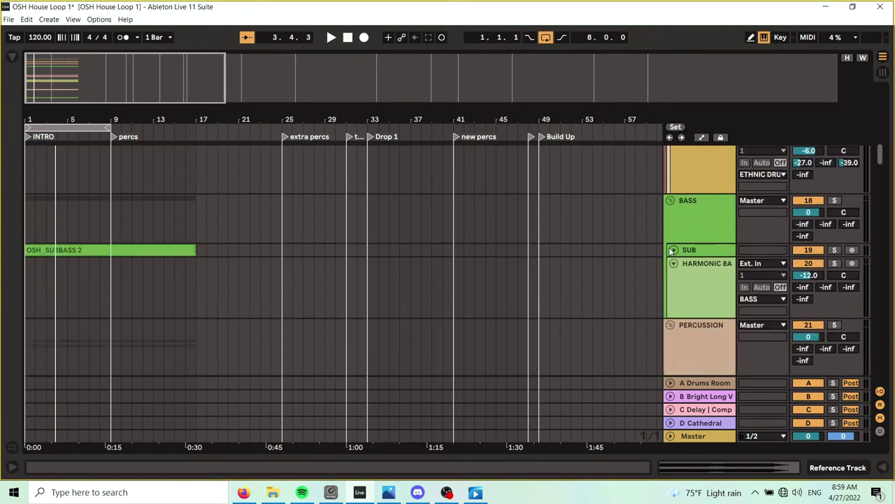
{"action": "left_click", "coordinate": [674, 253]}
{"action": "scroll", "coordinate": [677, 258], "scroll_direction": "down", "scroll_amount": 7}
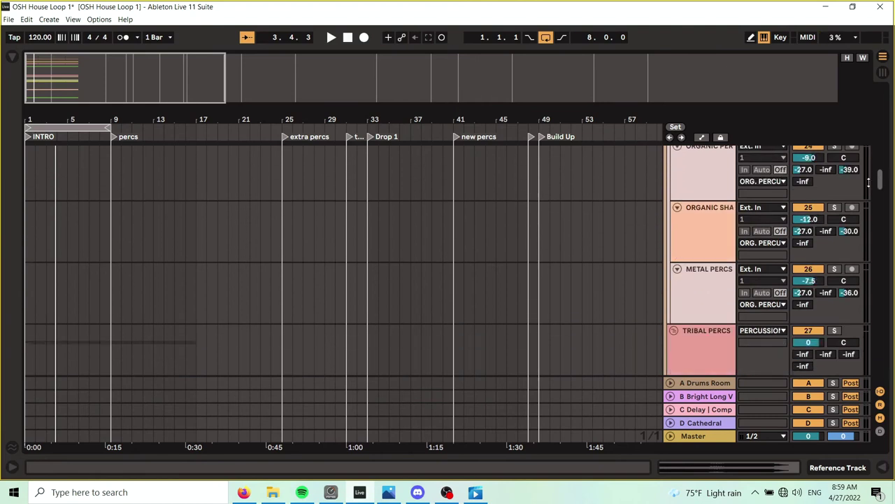
{"action": "left_click_drag", "start_coordinate": [880, 184], "coordinate": [887, 217]}
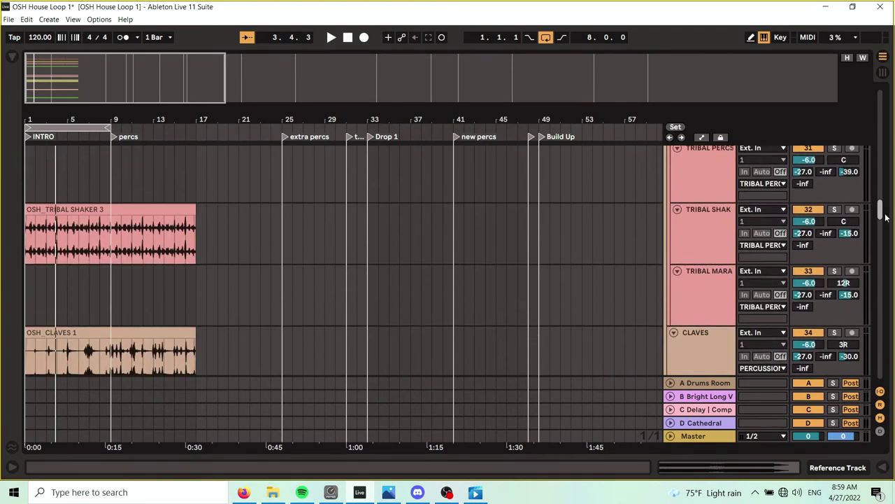
{"action": "left_click", "coordinate": [678, 209]}
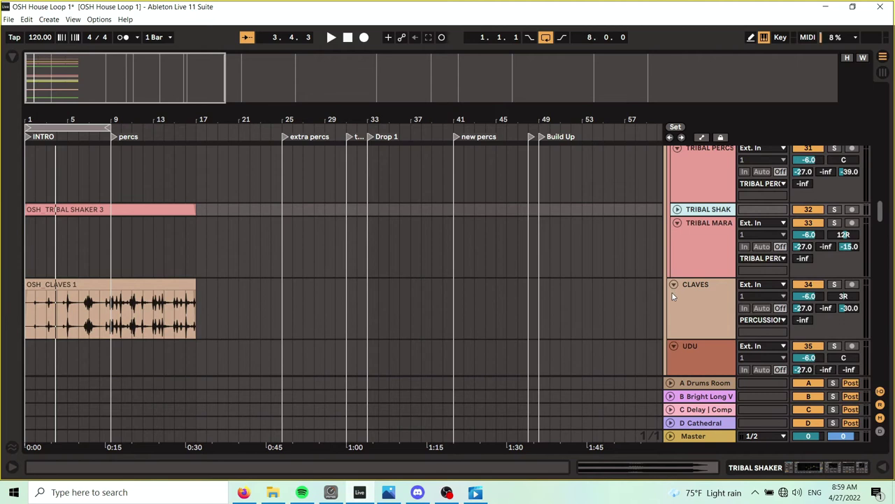
{"action": "scroll", "coordinate": [692, 279], "scroll_direction": "down", "scroll_amount": 5}
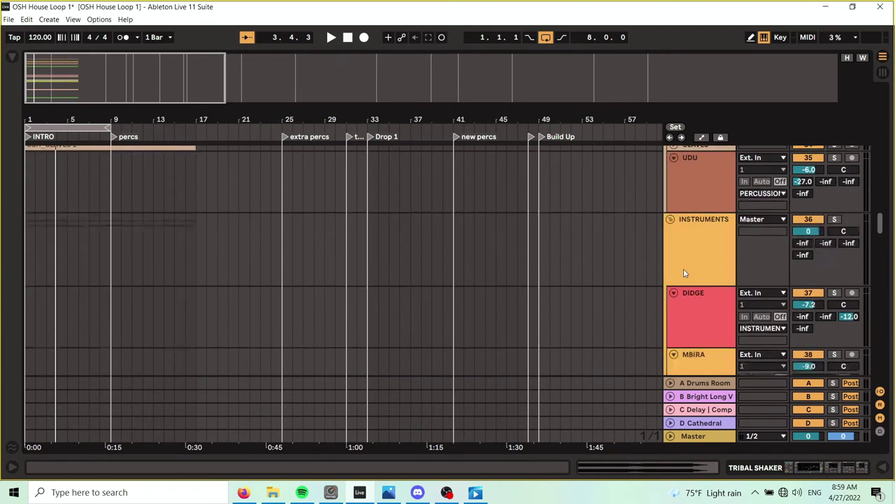
Step: Fold the instrument and harmony tracks containing the OSH_ Kalimba 8, OSH_HNDPN & SNSL 1 and OSH_HARMONY LOW 5 clips
{"action": "left_click", "coordinate": [674, 303]}
{"action": "scroll", "coordinate": [677, 301], "scroll_direction": "down", "scroll_amount": 3}
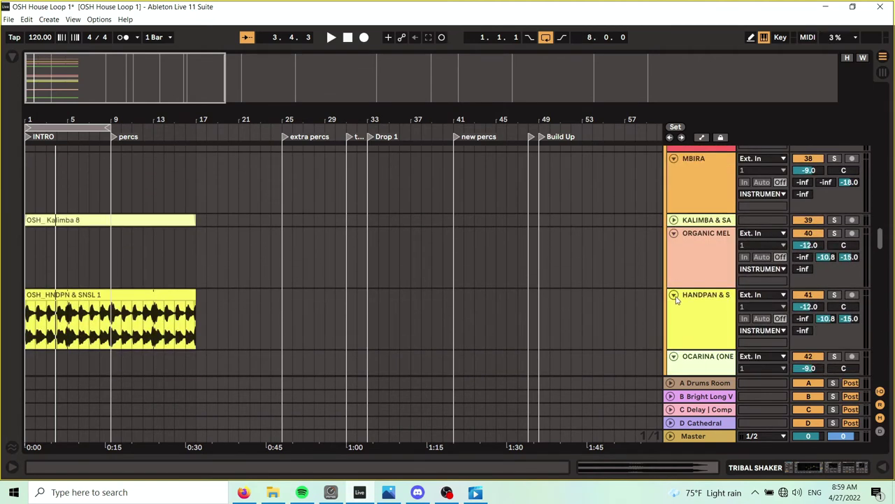
{"action": "left_click", "coordinate": [674, 295]}
{"action": "scroll", "coordinate": [676, 296], "scroll_direction": "down", "scroll_amount": 10}
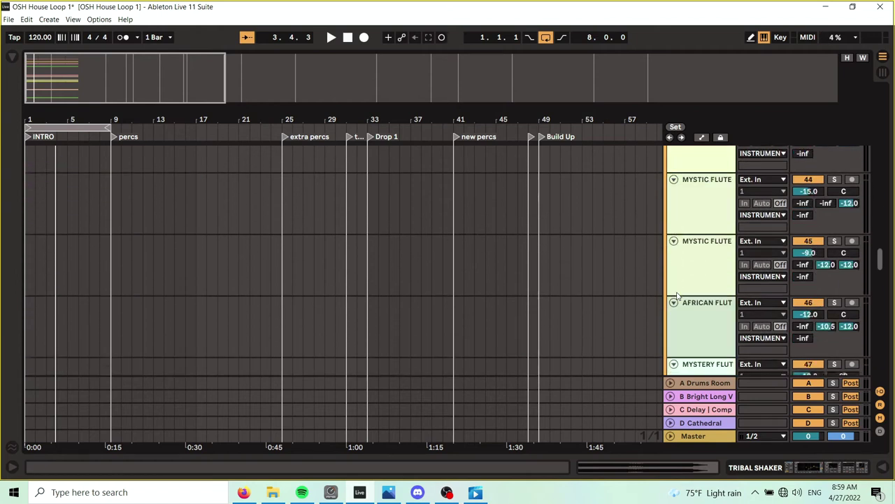
{"action": "scroll", "coordinate": [677, 292], "scroll_direction": "down", "scroll_amount": 5}
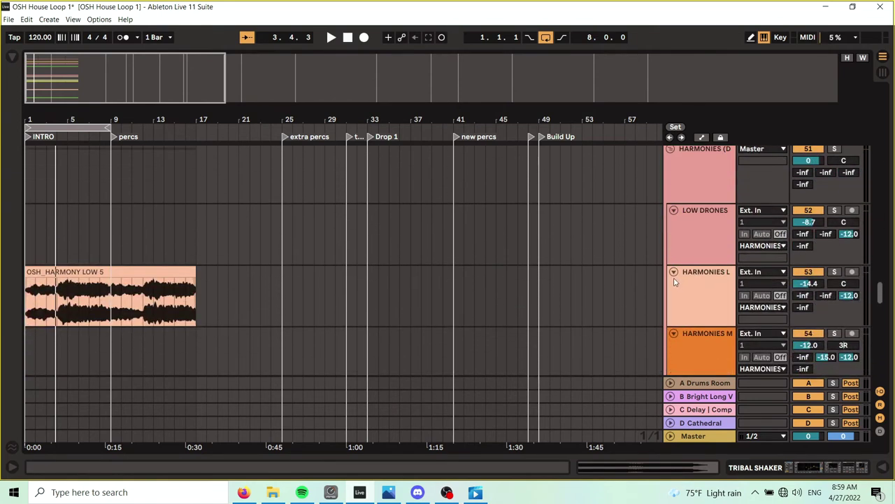
{"action": "left_click", "coordinate": [674, 272]}
Step: Look through the atmosphere, nature sound and tribal ambience tracks around the OSH_Jungle Ambience Night 3 clip
{"action": "scroll", "coordinate": [676, 275], "scroll_direction": "down", "scroll_amount": 8}
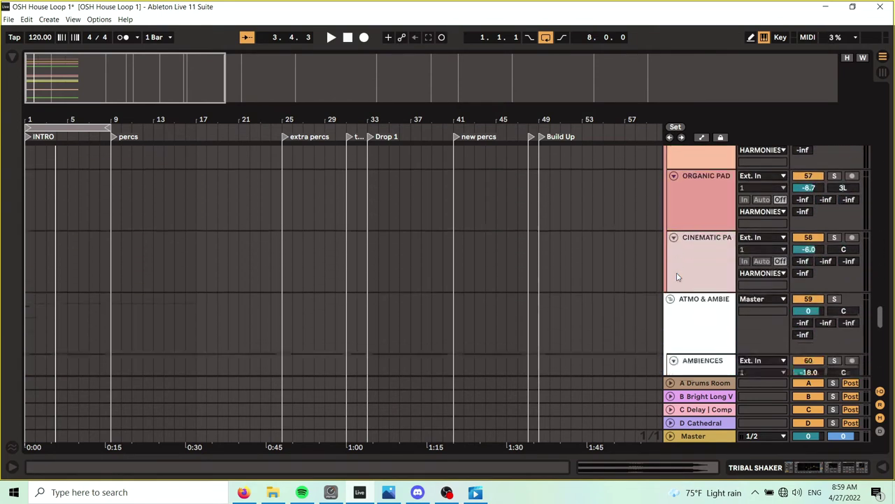
{"action": "scroll", "coordinate": [678, 276], "scroll_direction": "down", "scroll_amount": 5}
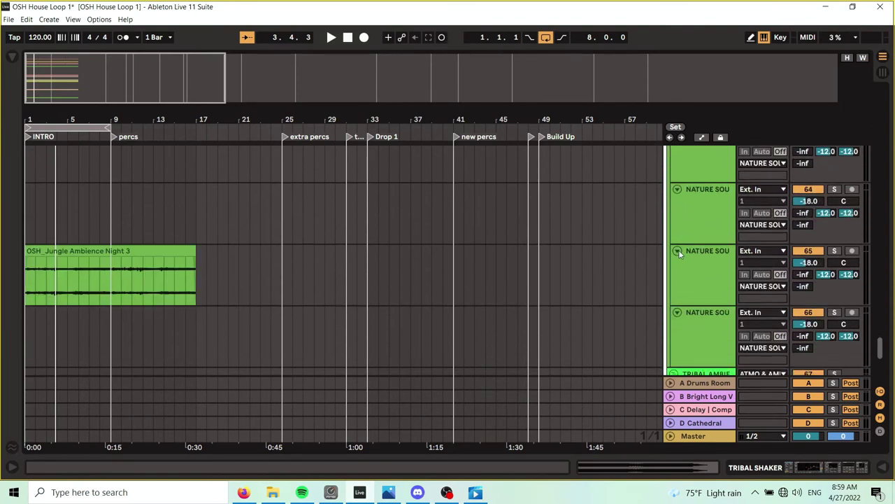
{"action": "key", "text": "Left"}
{"action": "scroll", "coordinate": [179, 254], "scroll_direction": "down", "scroll_amount": 1}
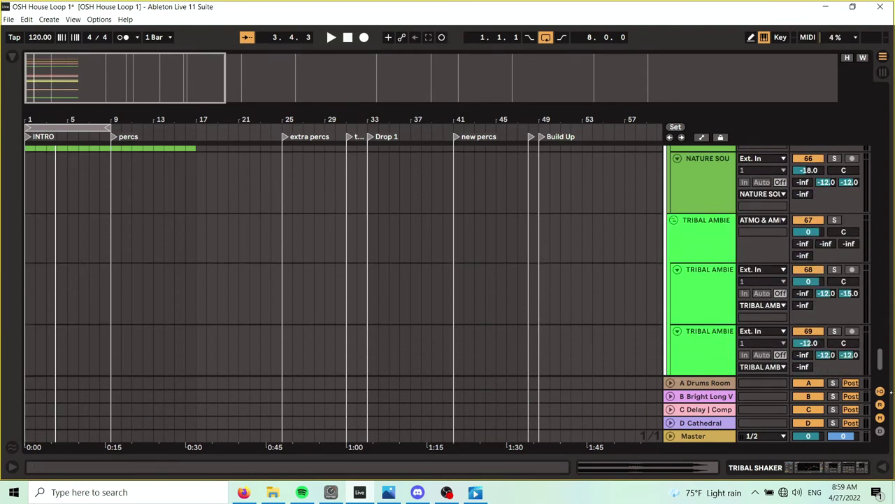
{"action": "scroll", "coordinate": [881, 365], "scroll_direction": "up", "scroll_amount": 3}
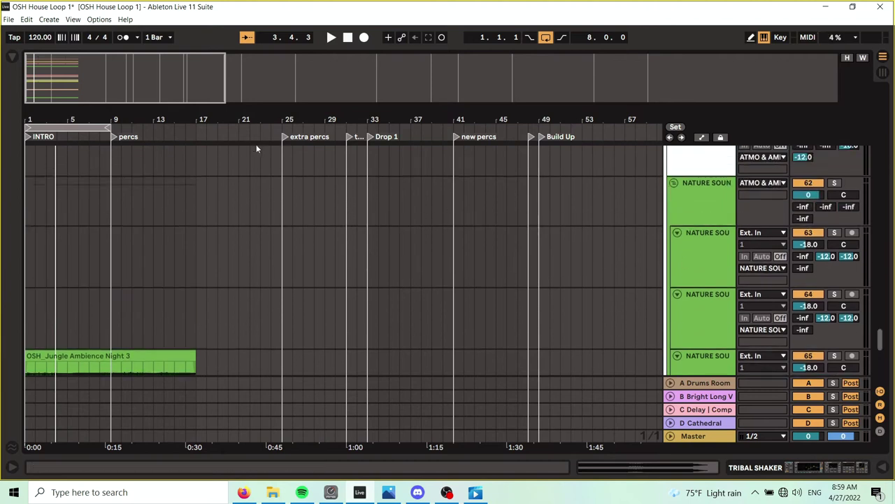
{"action": "scroll", "coordinate": [142, 236], "scroll_direction": "down", "scroll_amount": 3}
{"action": "scroll", "coordinate": [142, 236], "scroll_direction": "down", "scroll_amount": 2}
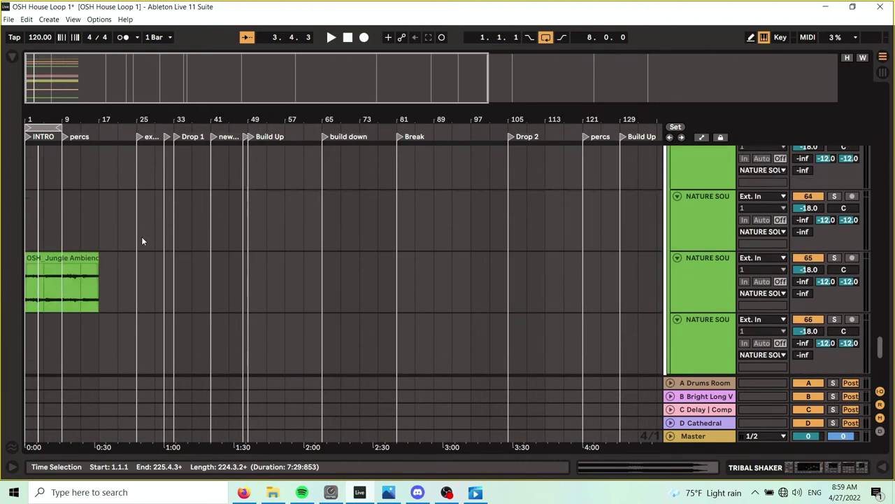
Step: Extend the OSH_Jungle Ambience Night 3 clip past the OUTRO locator to bar 193
{"action": "left_click_drag", "start_coordinate": [97, 256], "coordinate": [508, 279]}
{"action": "left_click_drag", "start_coordinate": [439, 120], "coordinate": [262, 119]}
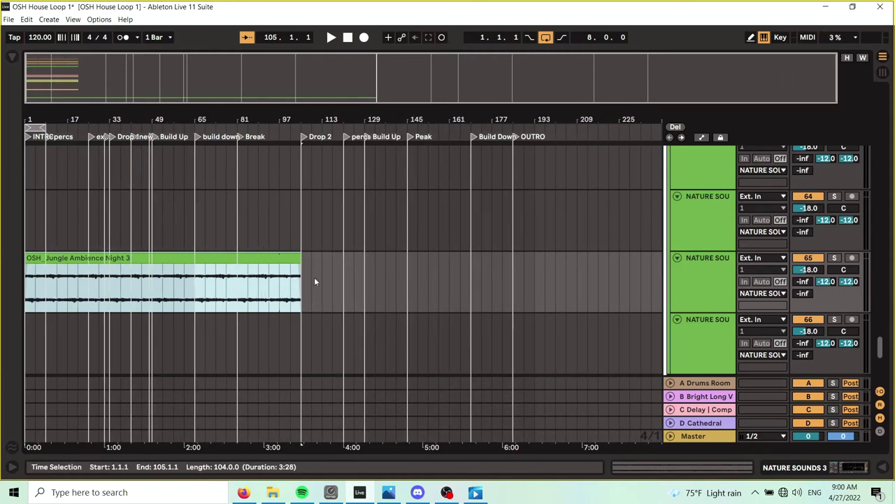
{"action": "left_click_drag", "start_coordinate": [301, 276], "coordinate": [535, 242]}
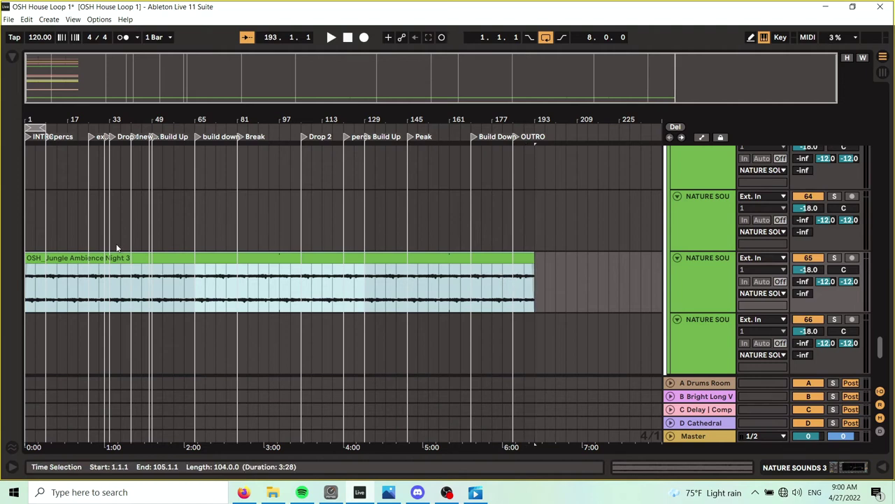
Step: Unfold the low harmonies track that contains the OSH_HARMONY LOW 5 clip
{"action": "scroll", "coordinate": [117, 248], "scroll_direction": "up", "scroll_amount": 15}
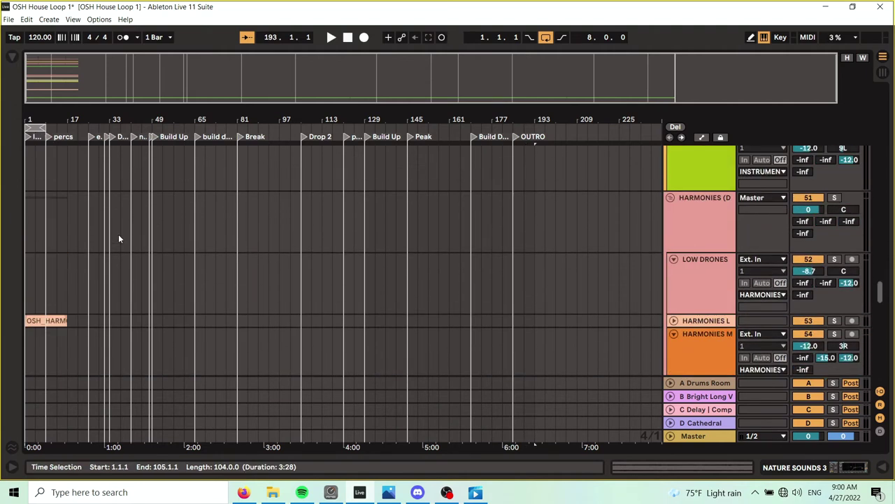
{"action": "left_click_drag", "start_coordinate": [29, 119], "coordinate": [30, 201]}
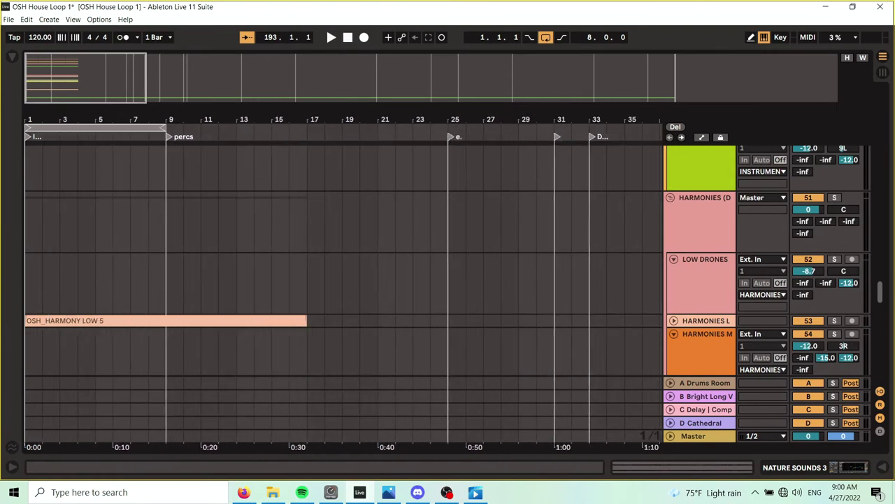
{"action": "scroll", "coordinate": [215, 261], "scroll_direction": "down", "scroll_amount": 2}
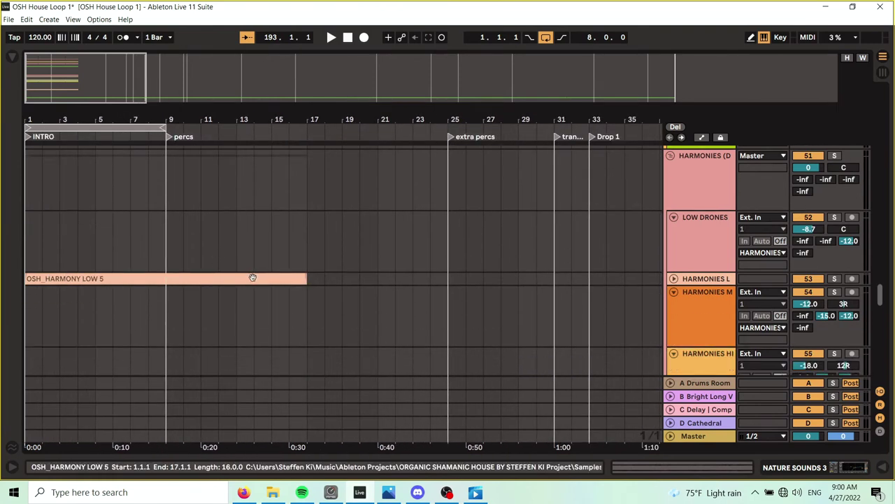
{"action": "left_click", "coordinate": [674, 278]}
Step: Move the OSH_ Kalimba 8 clip to the Build Up locator at bar 49
{"action": "left_click_drag", "start_coordinate": [880, 289], "coordinate": [882, 238]}
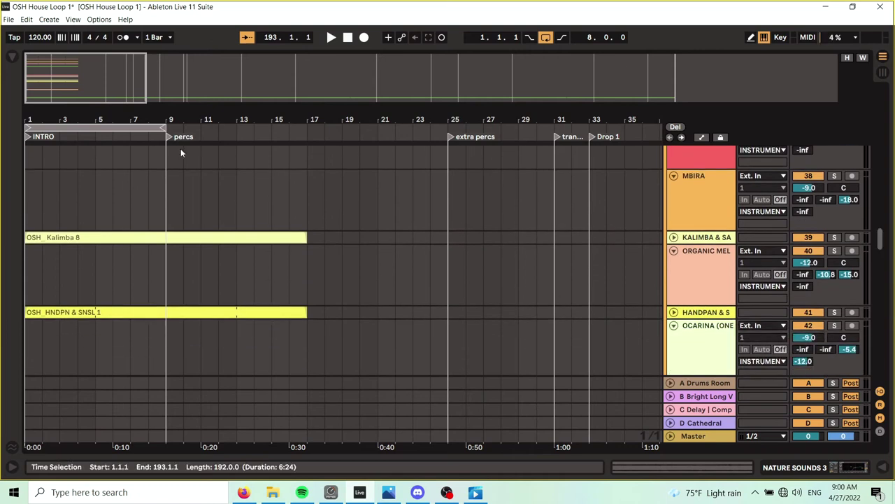
{"action": "left_click_drag", "start_coordinate": [192, 111], "coordinate": [193, 70]}
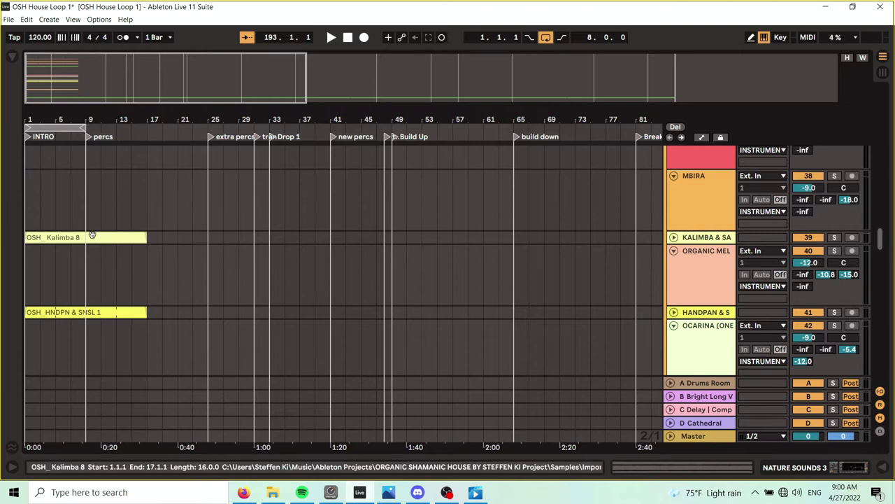
{"action": "left_click_drag", "start_coordinate": [91, 237], "coordinate": [460, 237]}
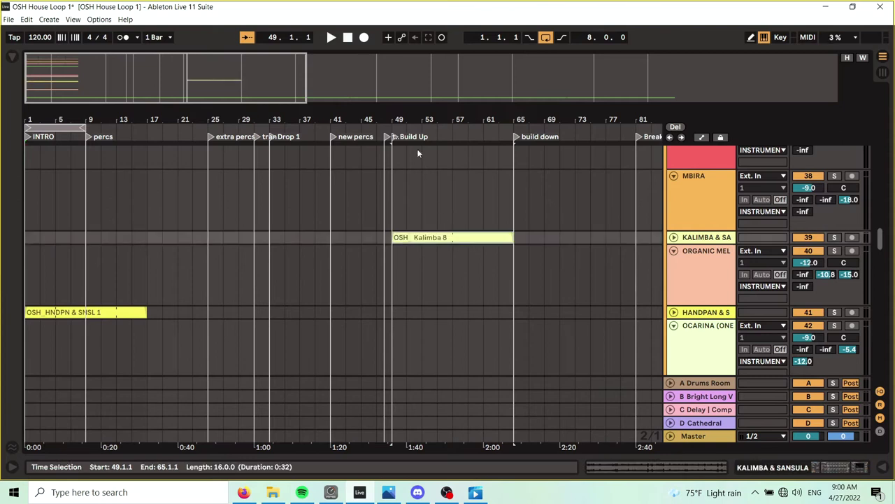
{"action": "mouse_move", "coordinate": [401, 119]}
{"action": "left_mouse_down"}
{"action": "mouse_move", "coordinate": [402, 175]}
{"action": "mouse_move", "coordinate": [400, 117]}
{"action": "left_mouse_up"}
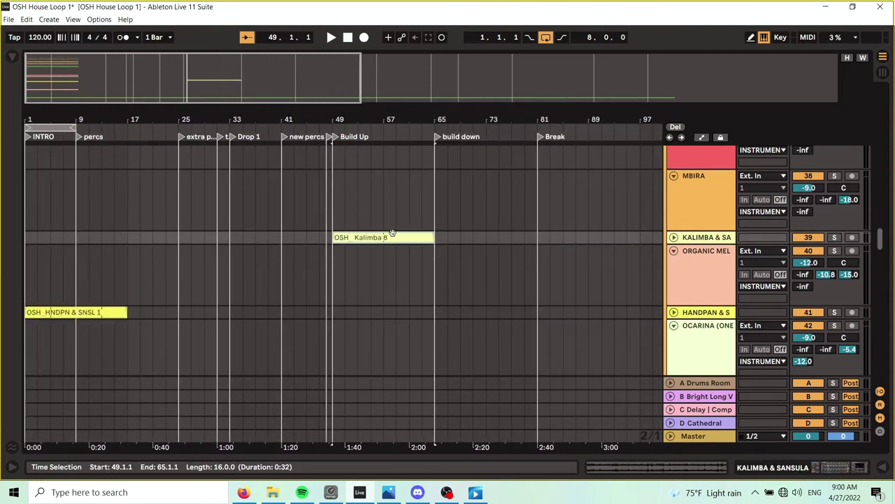
Step: Move the OSH_HNDPN & SNSL 1 clip to the Drop 1 locator at bar 33
{"action": "left_click", "coordinate": [84, 312]}
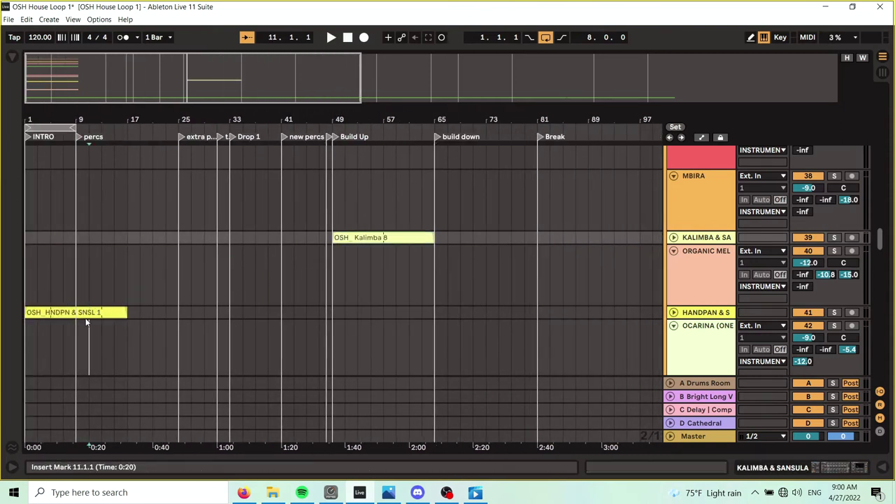
{"action": "left_click_drag", "start_coordinate": [77, 313], "coordinate": [237, 316]}
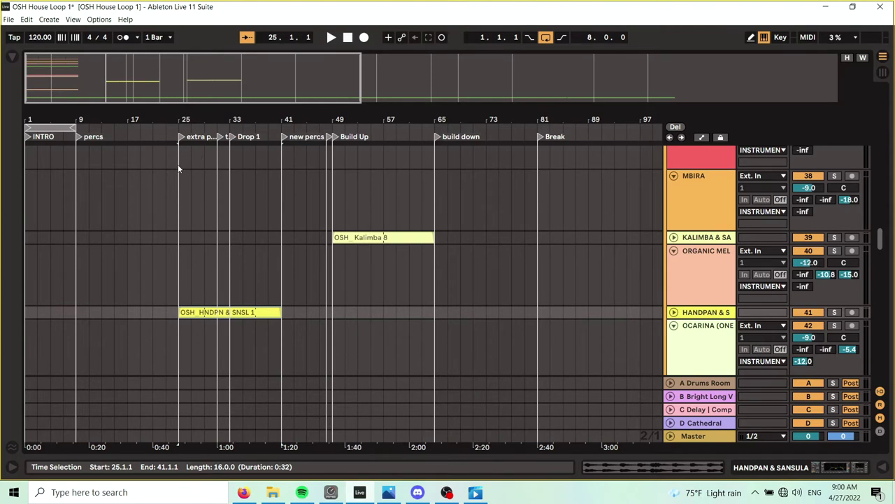
{"action": "left_click_drag", "start_coordinate": [237, 313], "coordinate": [282, 315]}
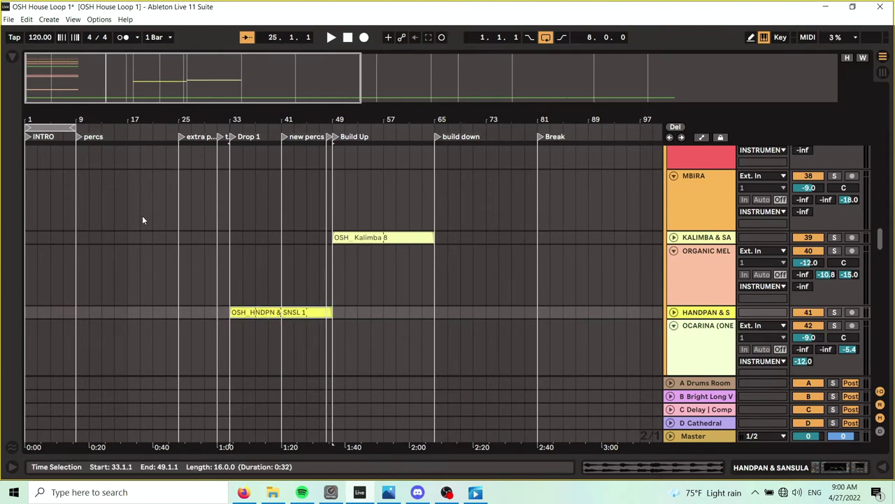
Step: Move the OSH_TRIBAL SHAKER 3 clip to extra percs at bar 25 and the OSH_CLAVES 1 clip to percs at bar 9
{"action": "scroll", "coordinate": [167, 245], "scroll_direction": "down", "scroll_amount": 3}
{"action": "scroll", "coordinate": [164, 222], "scroll_direction": "up", "scroll_amount": 10}
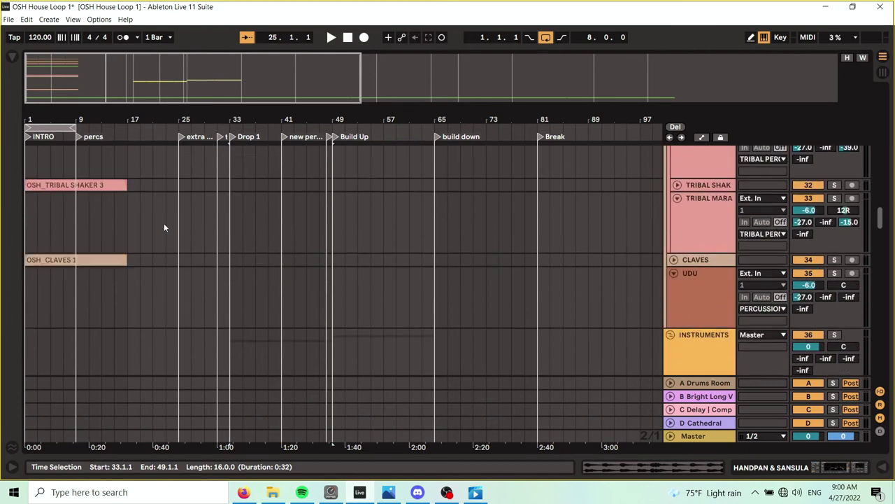
{"action": "scroll", "coordinate": [98, 227], "scroll_direction": "up", "scroll_amount": 1}
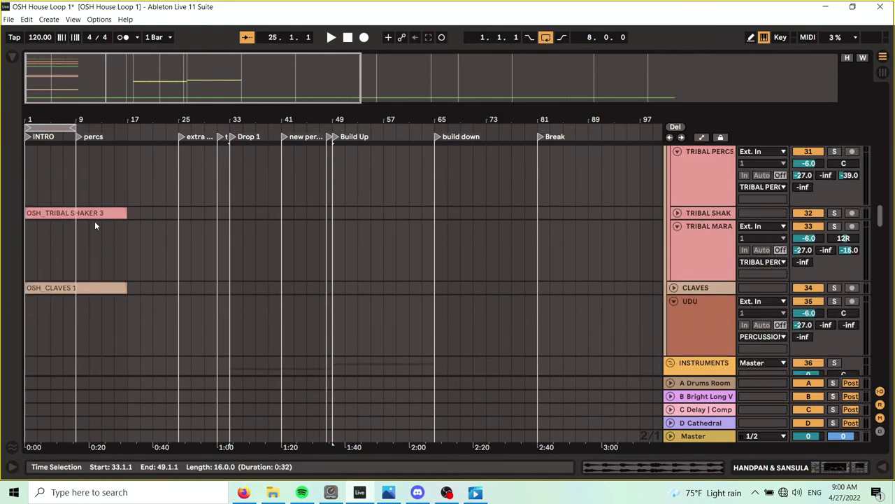
{"action": "left_click", "coordinate": [98, 213]}
{"action": "left_click_drag", "start_coordinate": [149, 219], "coordinate": [209, 216]}
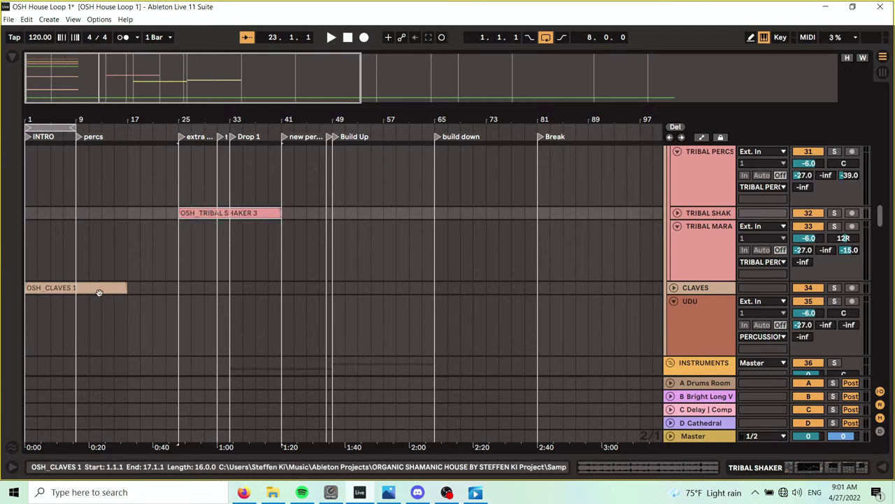
{"action": "left_click_drag", "start_coordinate": [93, 287], "coordinate": [144, 287]}
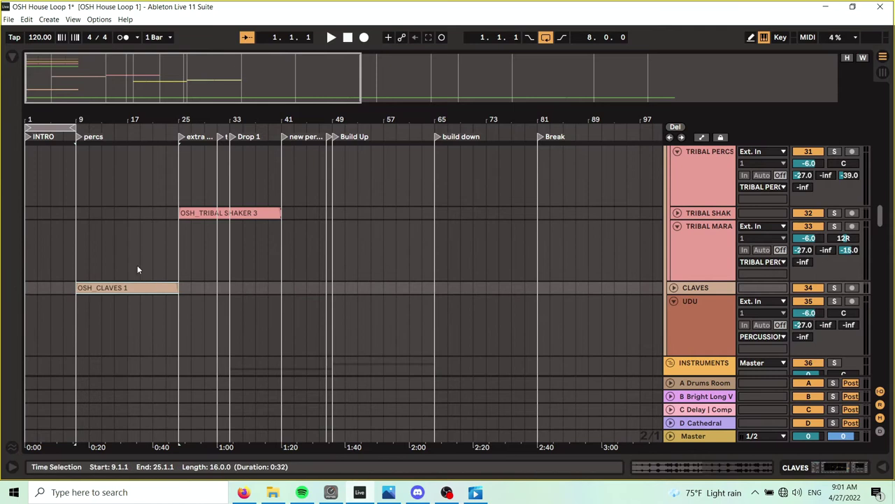
Step: Move the OSH_SUBBASS 2 clip to the Drop 1 locator at bar 33
{"action": "scroll", "coordinate": [137, 265], "scroll_direction": "up", "scroll_amount": 3}
{"action": "scroll", "coordinate": [137, 265], "scroll_direction": "up", "scroll_amount": 10}
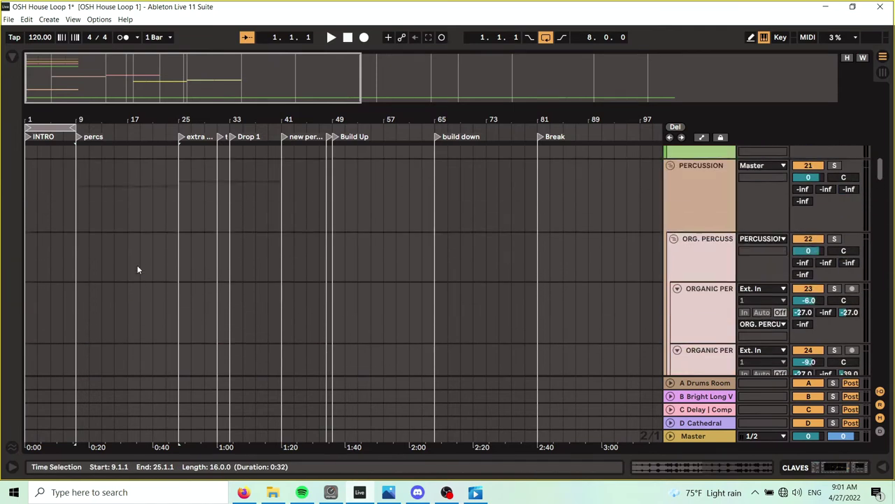
{"action": "scroll", "coordinate": [137, 265], "scroll_direction": "up", "scroll_amount": 5}
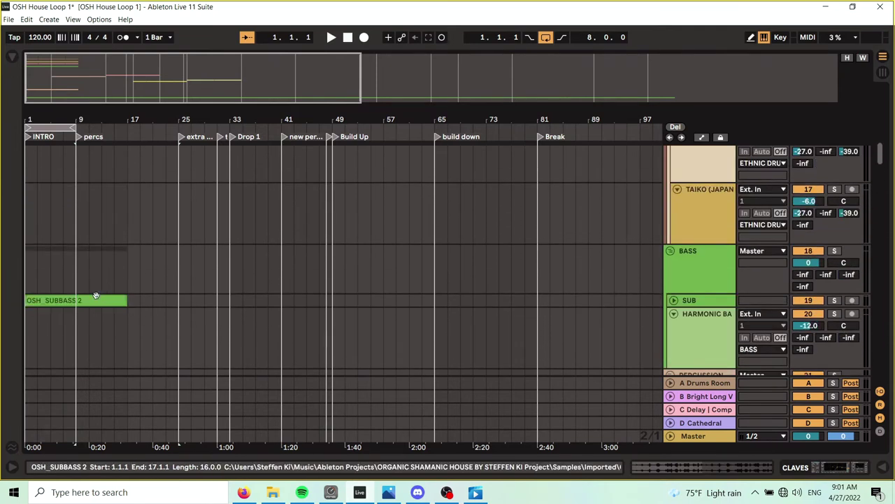
{"action": "left_click_drag", "start_coordinate": [91, 301], "coordinate": [297, 303]}
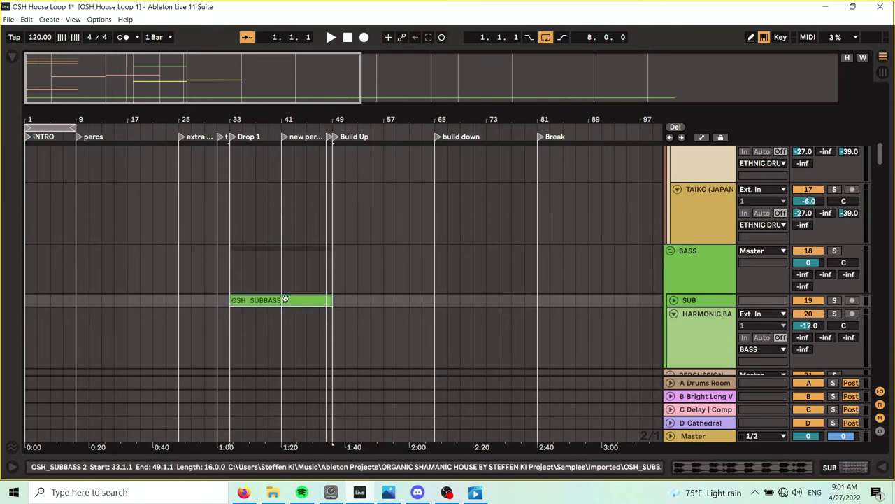
Step: Move the OSH_CUMACO DRUM 1 clip to extra percs at bar 25 and the OSH_BATA DRUM 2 clip to bar 17
{"action": "scroll", "coordinate": [156, 266], "scroll_direction": "up", "scroll_amount": 8}
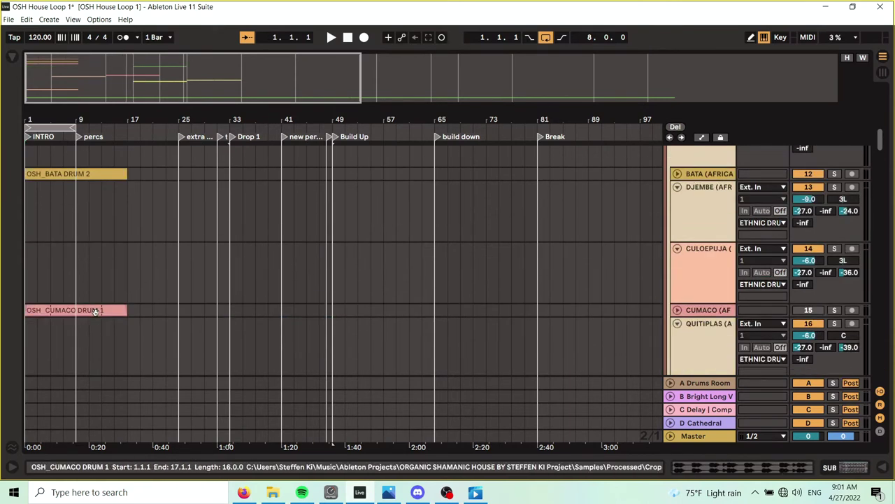
{"action": "left_click_drag", "start_coordinate": [98, 310], "coordinate": [250, 324]}
{"action": "scroll", "coordinate": [155, 302], "scroll_direction": "up", "scroll_amount": 7}
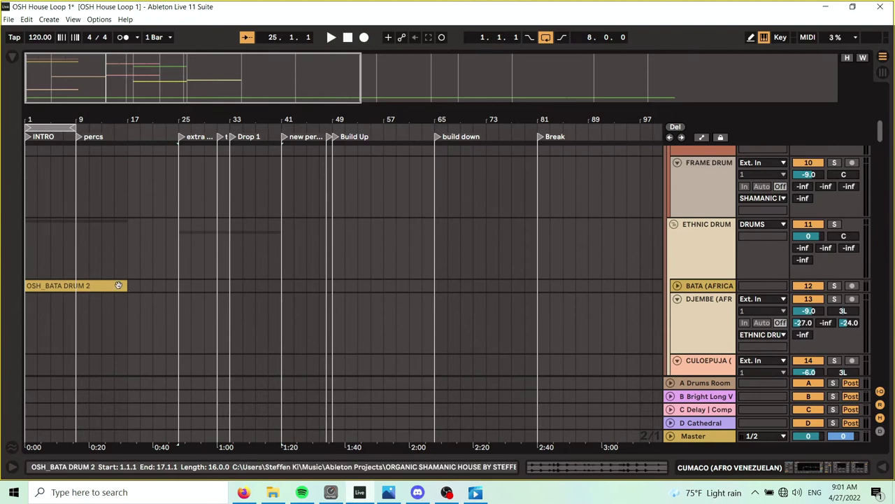
{"action": "left_click_drag", "start_coordinate": [88, 287], "coordinate": [199, 288]}
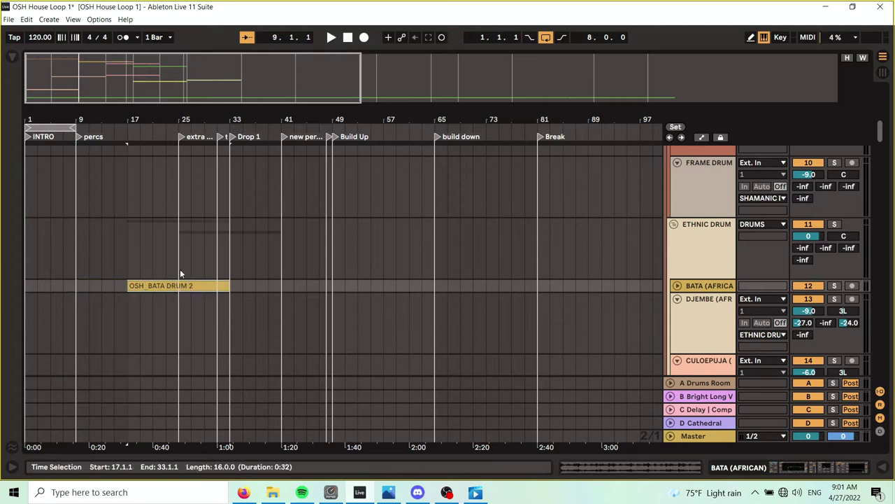
Step: Move the OSH_SHAMANIC DRUM 3 clip to the percs locator at bar 9 and extend the OSH_KICK 3 clip to bar 25
{"action": "scroll", "coordinate": [151, 276], "scroll_direction": "up", "scroll_amount": 8}
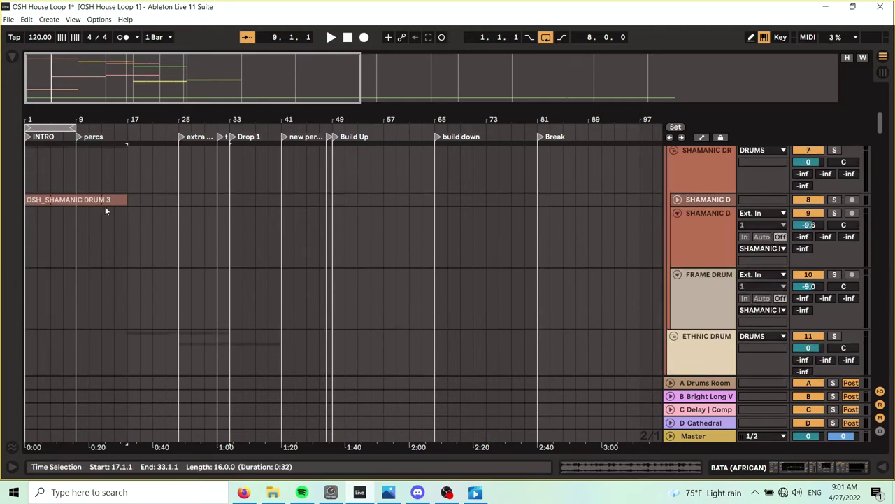
{"action": "left_click_drag", "start_coordinate": [86, 198], "coordinate": [135, 204]}
{"action": "scroll", "coordinate": [130, 219], "scroll_direction": "up", "scroll_amount": 5}
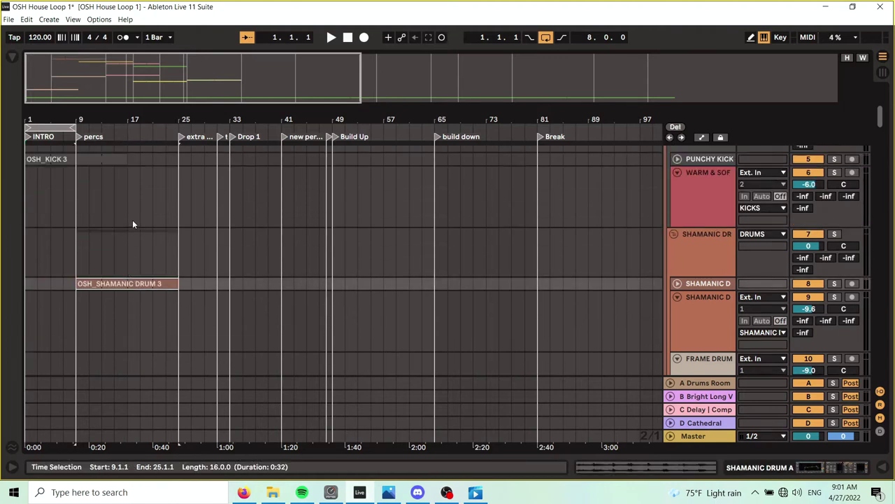
{"action": "left_click_drag", "start_coordinate": [123, 228], "coordinate": [178, 229]}
{"action": "scroll", "coordinate": [172, 225], "scroll_direction": "up", "scroll_amount": 5}
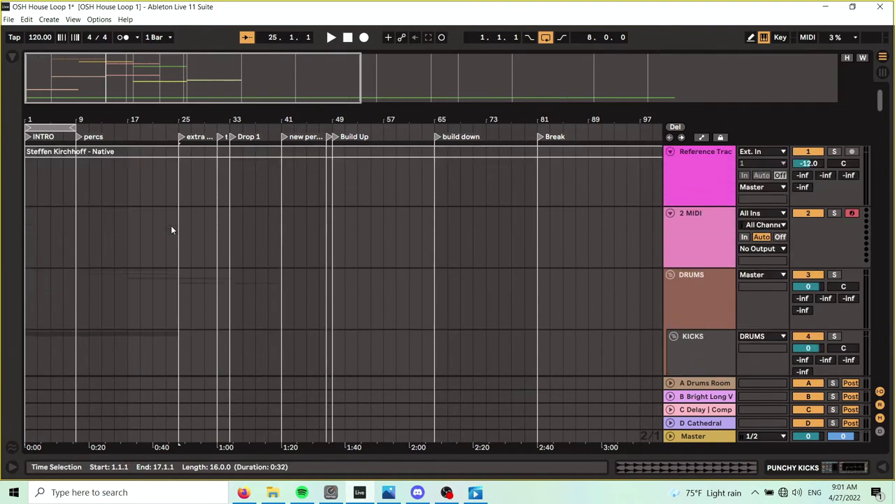
Step: Extend the arrangement loop to 16 bars so it runs from bar 1 to bar 17
{"action": "left_click_drag", "start_coordinate": [55, 111], "coordinate": [97, 129]}
{"action": "left_click", "coordinate": [51, 125]}
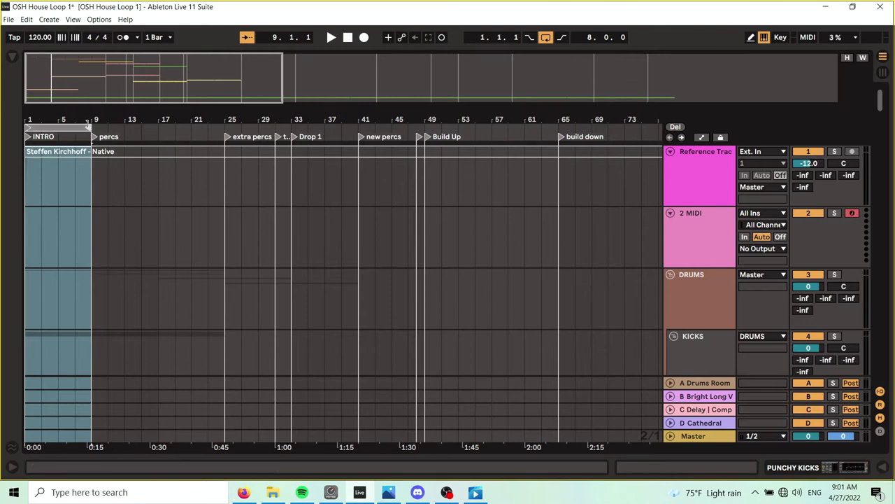
{"action": "left_click_drag", "start_coordinate": [91, 127], "coordinate": [157, 132]}
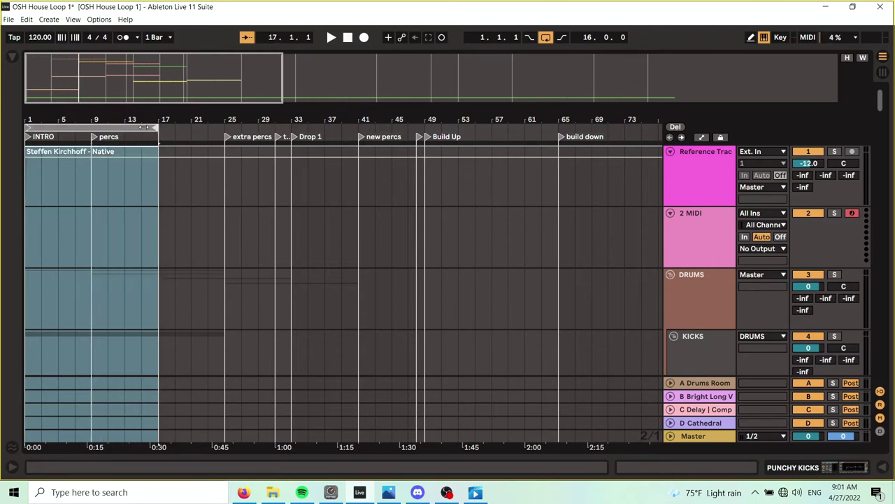
{"action": "left_click", "coordinate": [143, 127]}
{"action": "left_click_drag", "start_coordinate": [101, 115], "coordinate": [102, 120]}
{"action": "scroll", "coordinate": [134, 234], "scroll_direction": "down", "scroll_amount": 3}
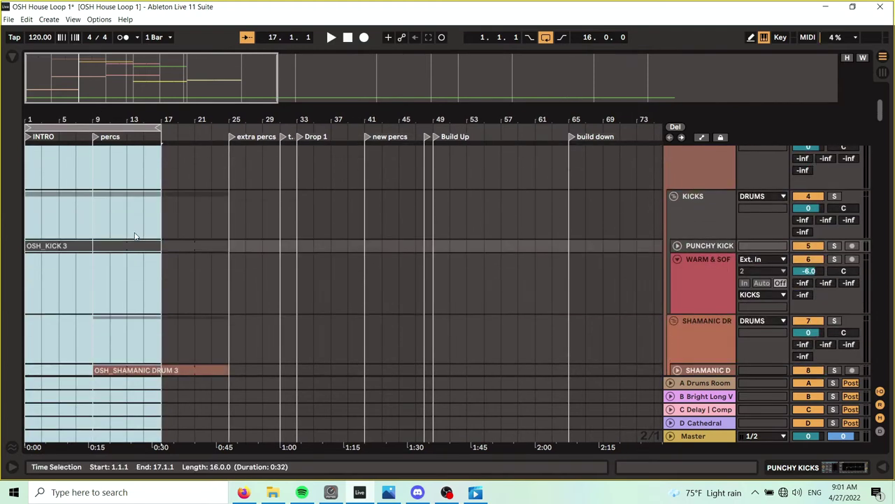
{"action": "scroll", "coordinate": [143, 236], "scroll_direction": "down", "scroll_amount": 2}
{"action": "left_click", "coordinate": [131, 125]}
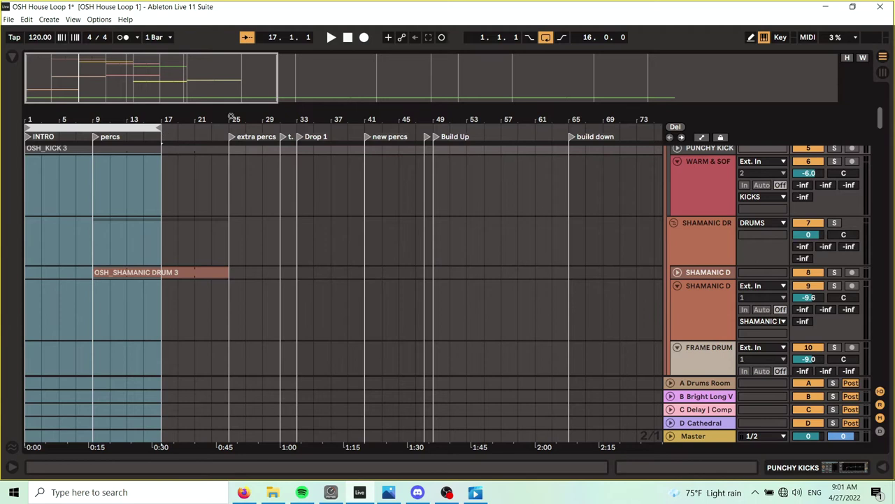
Step: Set the loop start to the percs locator at bar 9 and play the arrangement from bar 1
{"action": "left_click", "coordinate": [348, 38]}
{"action": "left_click_drag", "start_coordinate": [31, 128], "coordinate": [93, 128]}
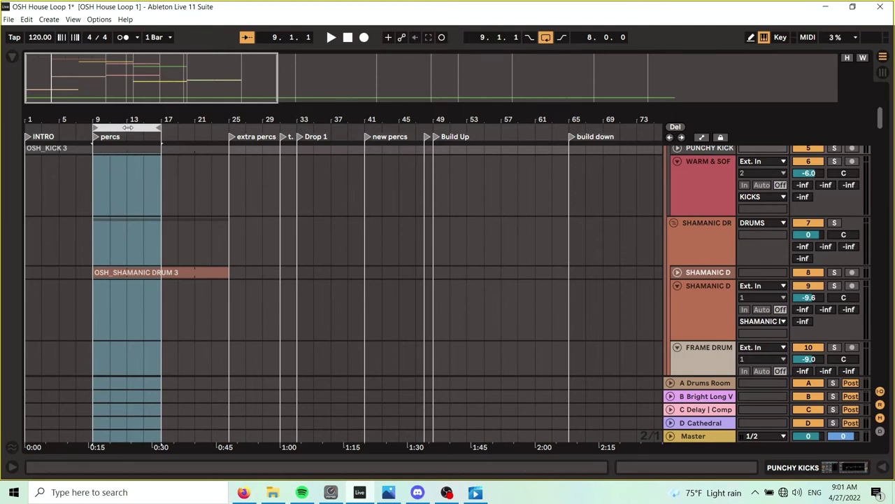
{"action": "left_click", "coordinate": [347, 38]}
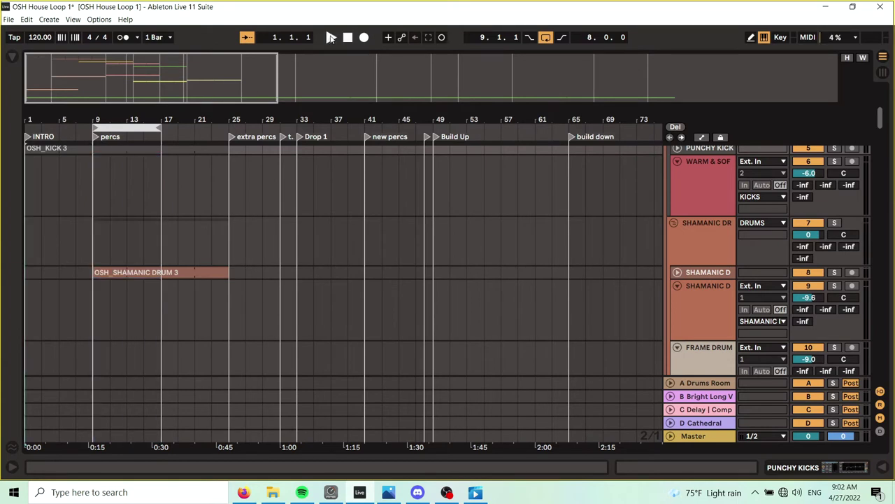
{"action": "left_click", "coordinate": [331, 39]}
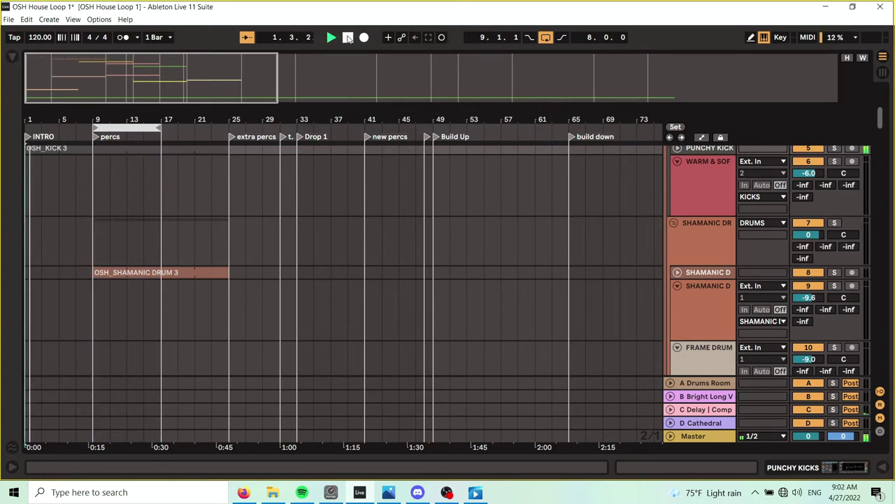
Step: Extend the OSH_HARMONY LOW 5 clip to bar 25 and move the OSH_CLAVES 1 clip to bar 17
{"action": "left_click_drag", "start_coordinate": [883, 123], "coordinate": [880, 305]}
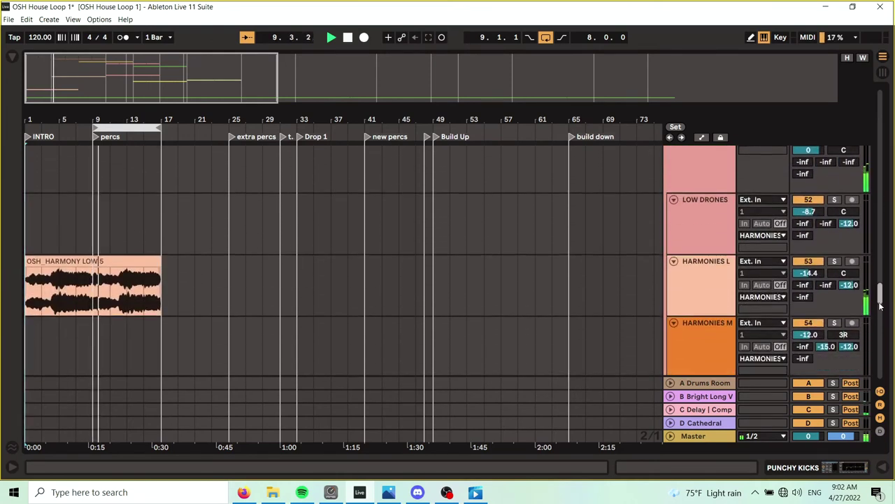
{"action": "left_click_drag", "start_coordinate": [161, 258], "coordinate": [223, 257]}
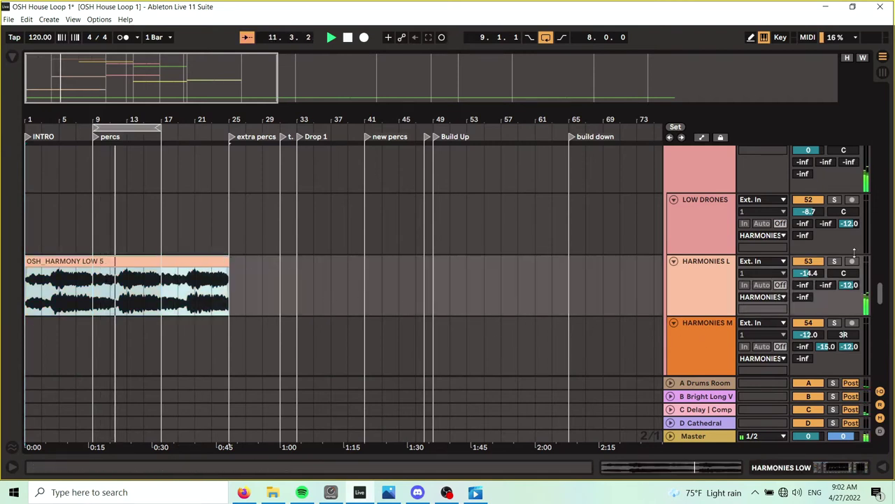
{"action": "left_click_drag", "start_coordinate": [880, 298], "coordinate": [882, 221]}
{"action": "left_click_drag", "start_coordinate": [147, 241], "coordinate": [209, 241]}
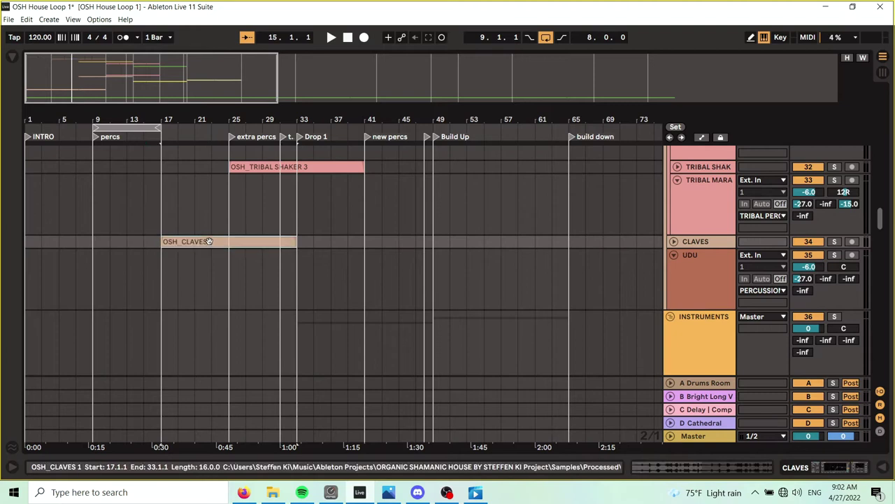
Step: Play the arrangement and move the 8-bar loop so it runs from bar 17 to bar 25
{"action": "key", "text": "space"}
{"action": "left_click_drag", "start_coordinate": [882, 218], "coordinate": [888, 114]}
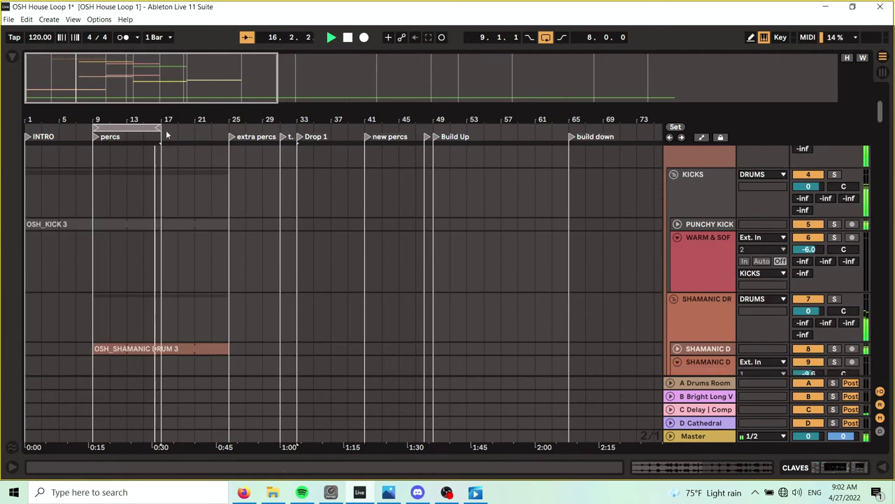
{"action": "left_click_drag", "start_coordinate": [138, 130], "coordinate": [206, 130]}
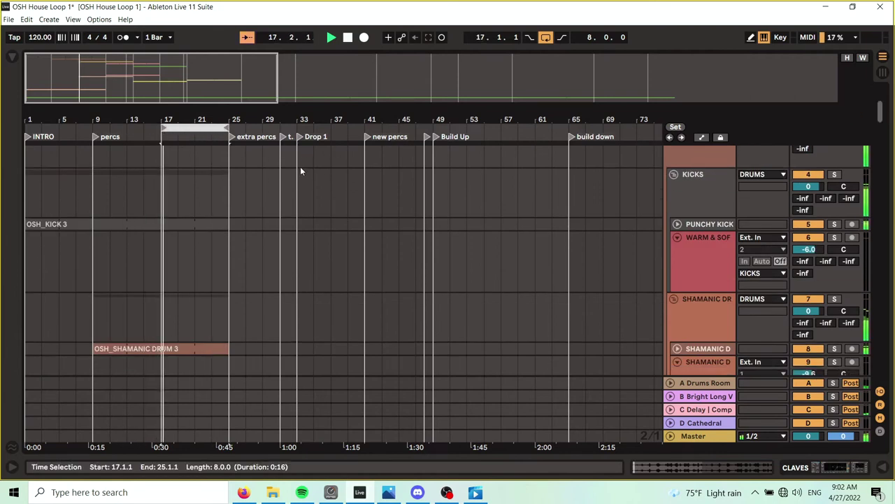
Step: Examine which drum, bass and percussion clips cover the looped section from bar 17 to bar 25 during playback
{"action": "scroll", "coordinate": [257, 210], "scroll_direction": "down", "scroll_amount": 2}
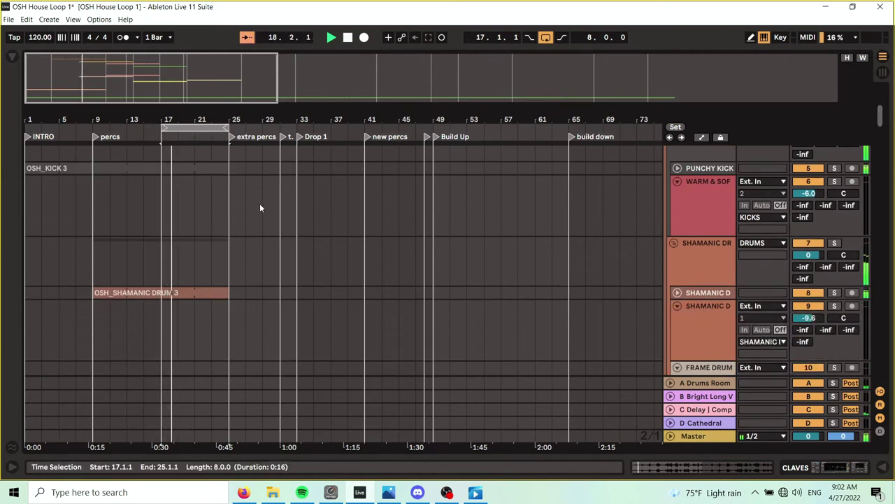
{"action": "scroll", "coordinate": [260, 208], "scroll_direction": "down", "scroll_amount": 3}
{"action": "scroll", "coordinate": [259, 208], "scroll_direction": "down", "scroll_amount": 5}
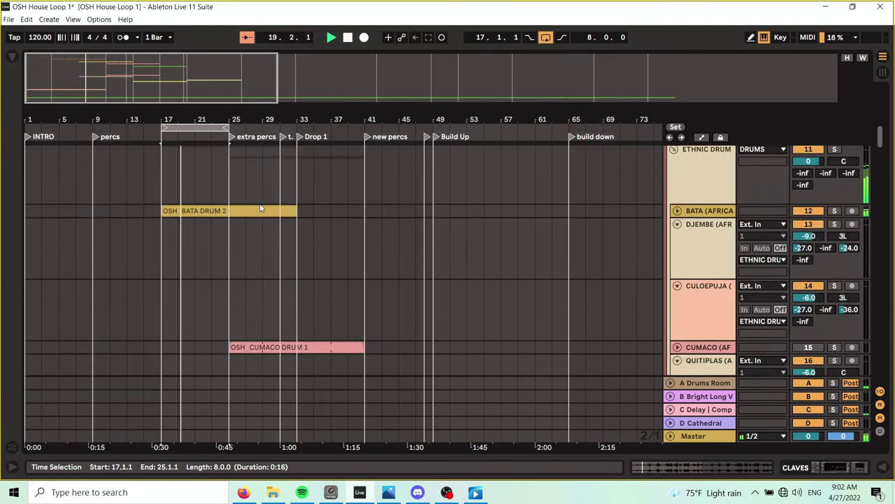
{"action": "scroll", "coordinate": [318, 218], "scroll_direction": "down", "scroll_amount": 6}
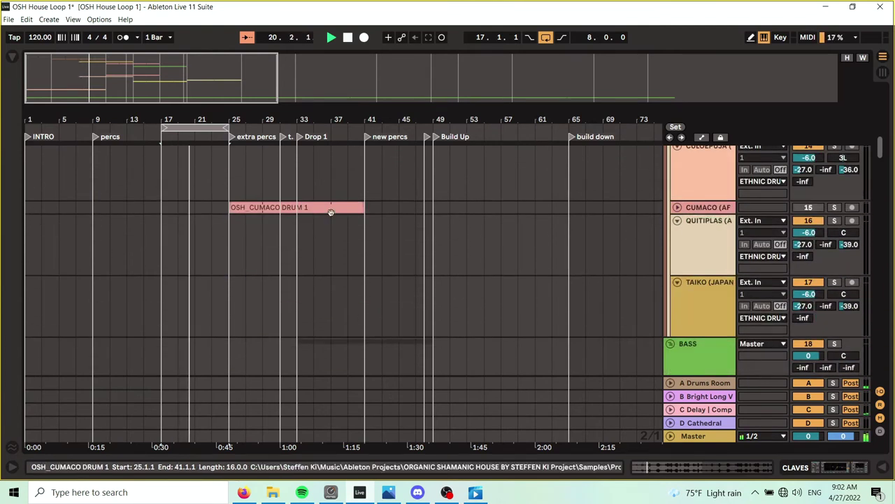
{"action": "scroll", "coordinate": [366, 212], "scroll_direction": "down", "scroll_amount": 4}
{"action": "scroll", "coordinate": [367, 212], "scroll_direction": "down", "scroll_amount": 4}
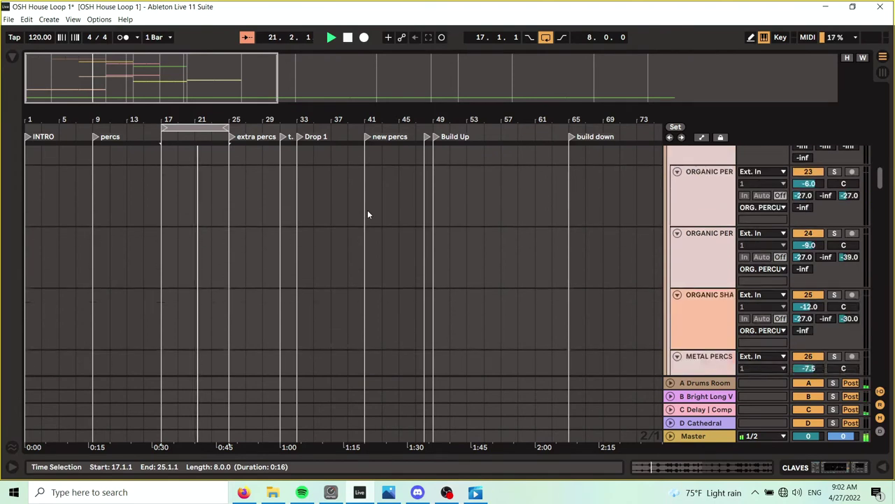
{"action": "scroll", "coordinate": [368, 212], "scroll_direction": "up", "scroll_amount": 7}
{"action": "scroll", "coordinate": [367, 213], "scroll_direction": "up", "scroll_amount": 15}
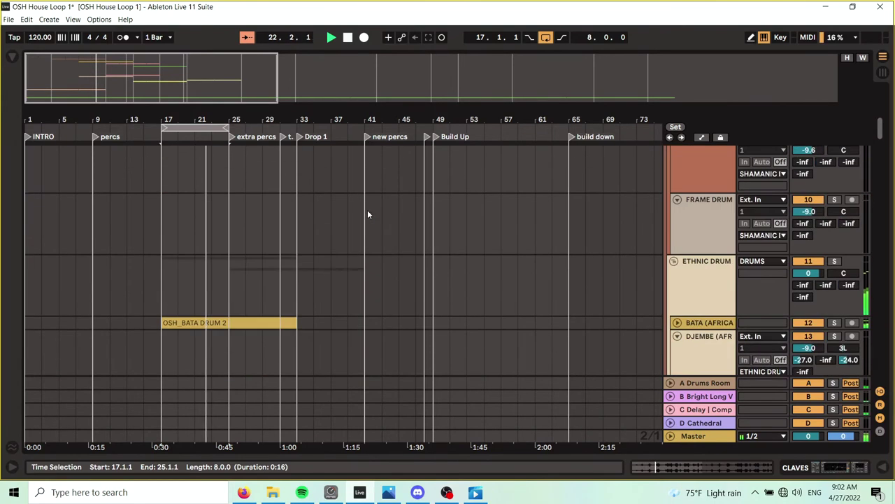
{"action": "scroll", "coordinate": [368, 214], "scroll_direction": "up", "scroll_amount": 5}
Step: Extend the OSH_SHAMANIC DRUM 3 clip to the Drop 1 locator at bar 33 and stop playback
{"action": "scroll", "coordinate": [361, 214], "scroll_direction": "down", "scroll_amount": 4}
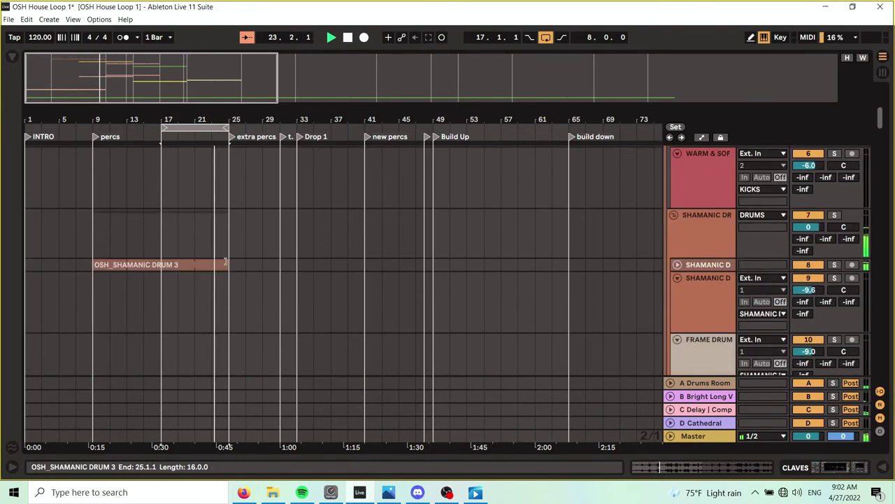
{"action": "left_click", "coordinate": [226, 261]}
{"action": "left_click_drag", "start_coordinate": [225, 263], "coordinate": [297, 264]}
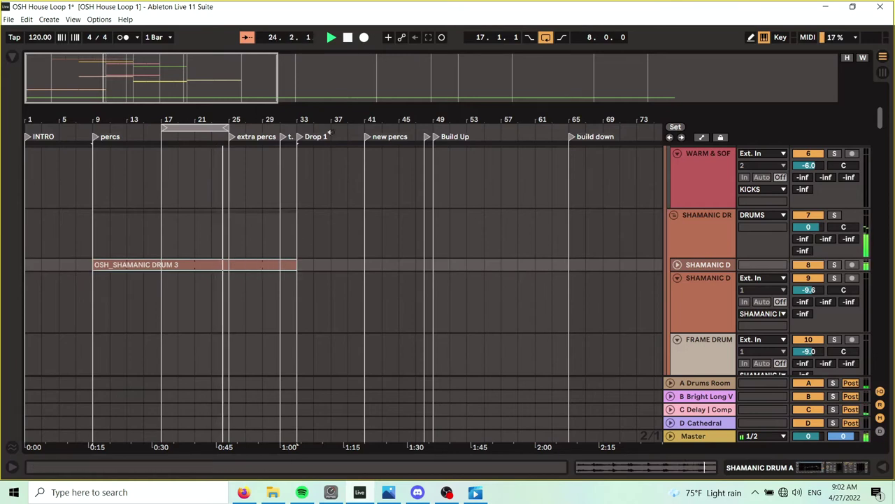
{"action": "left_click", "coordinate": [348, 37]}
Step: Extend the OSH_KICK 3 clip to bar 33, open its clip details and close them again
{"action": "scroll", "coordinate": [164, 276], "scroll_direction": "up", "scroll_amount": 15}
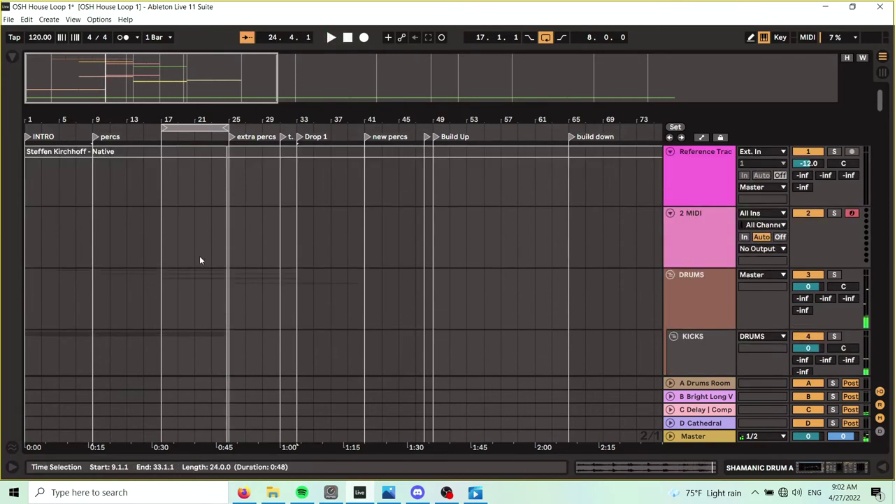
{"action": "scroll", "coordinate": [206, 260], "scroll_direction": "down", "scroll_amount": 7}
{"action": "left_click", "coordinate": [208, 273]}
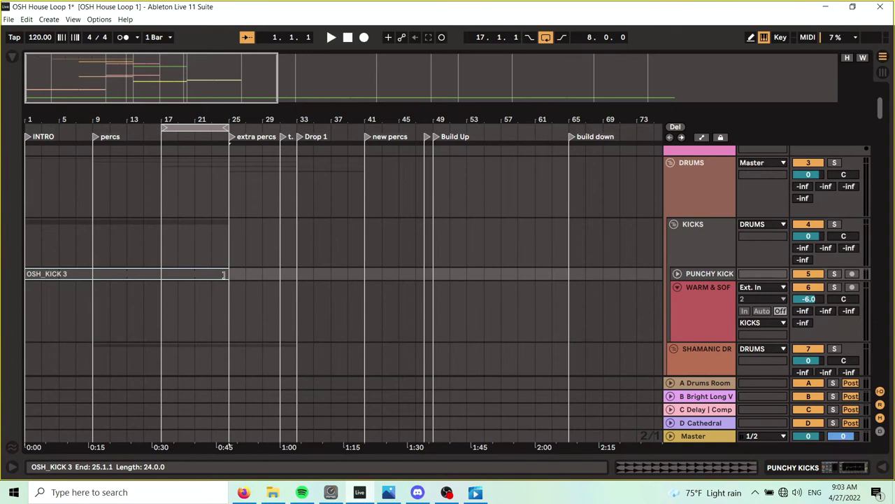
{"action": "left_click_drag", "start_coordinate": [224, 275], "coordinate": [299, 269]}
{"action": "double_click", "coordinate": [247, 280]}
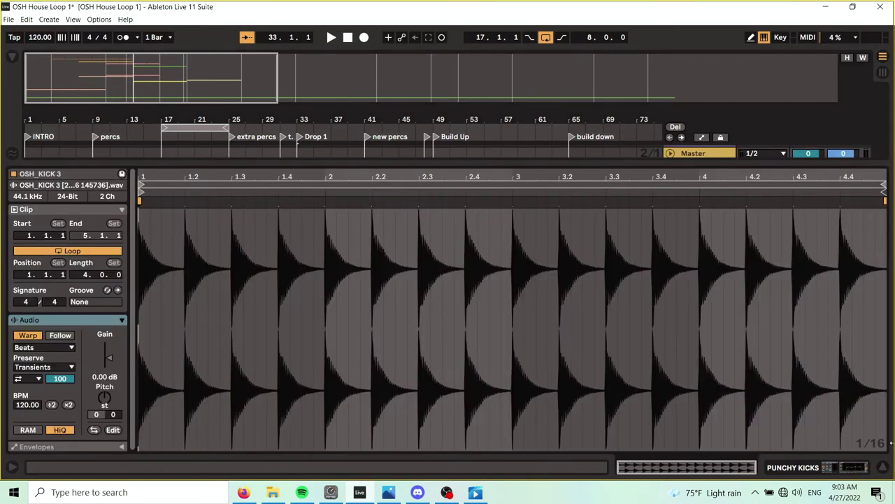
{"action": "left_click", "coordinate": [882, 470]}
Step: Try ending the OSH_SHAMANIC DRUM 3 clip at bar 39, and shorten it to the transition locator at bar 31
{"action": "left_click_drag", "start_coordinate": [291, 277], "coordinate": [341, 280]}
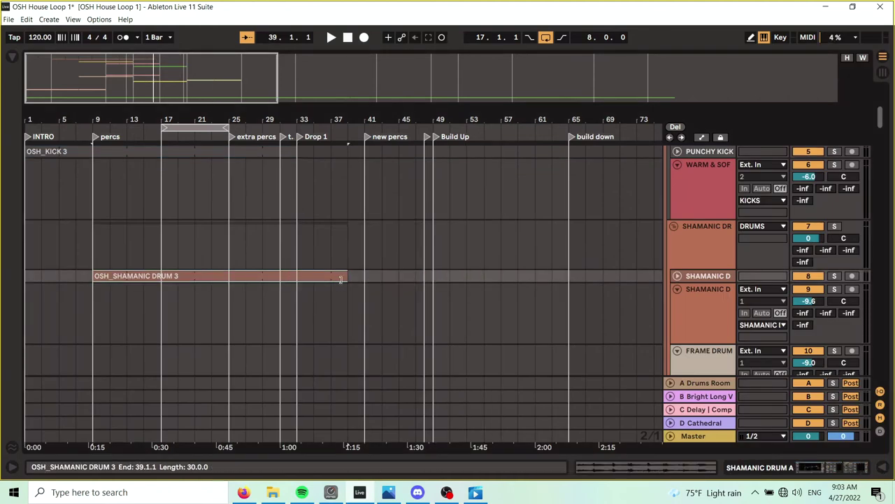
{"action": "left_click_drag", "start_coordinate": [235, 276], "coordinate": [281, 272]}
{"action": "scroll", "coordinate": [262, 256], "scroll_direction": "up", "scroll_amount": 3}
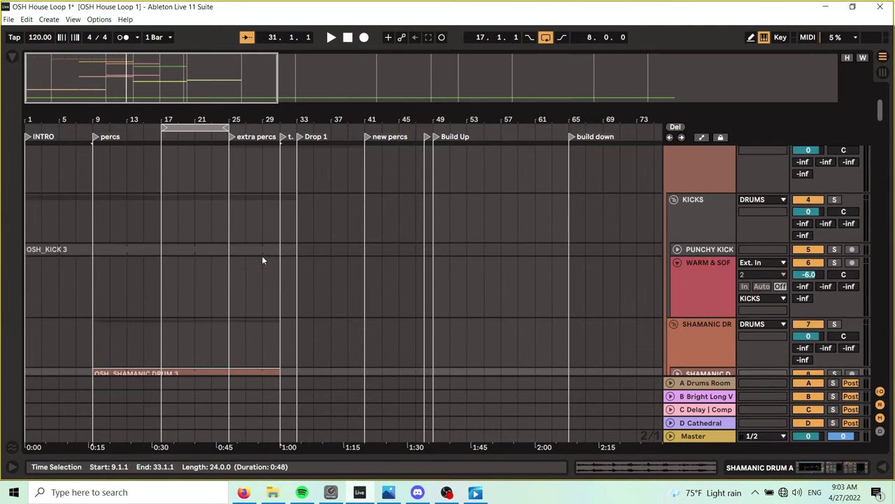
Step: Try extending the OSH_KICK 3 clip to bar 43 and select the looped range from bar 17 to bar 25
{"action": "left_click", "coordinate": [196, 128]}
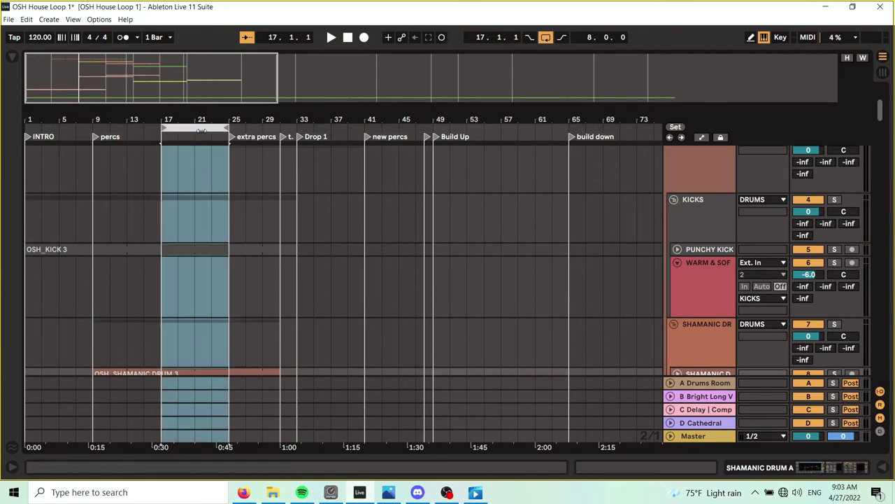
{"action": "scroll", "coordinate": [293, 238], "scroll_direction": "down", "scroll_amount": 1}
{"action": "left_click_drag", "start_coordinate": [294, 235], "coordinate": [377, 226]}
{"action": "left_click", "coordinate": [199, 132]}
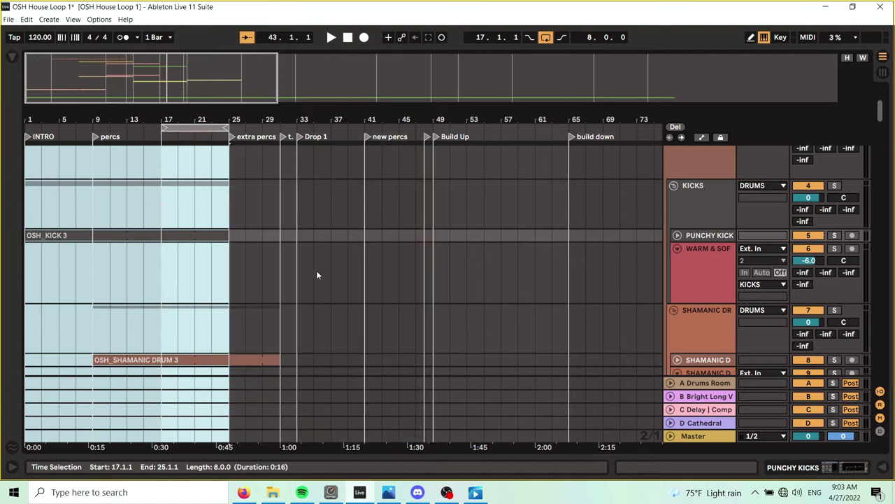
Step: Extend the OSH_KICK 3 clip to the Drop 1 locator at bar 33
{"action": "left_click", "coordinate": [315, 270]}
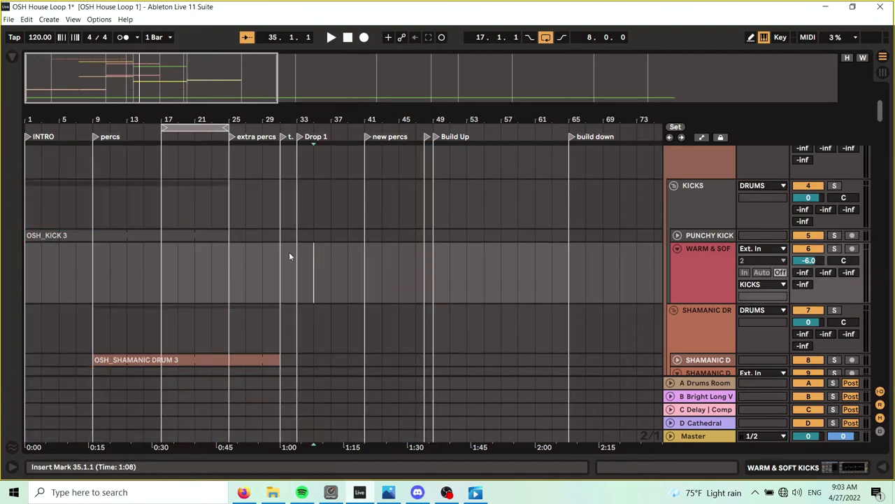
{"action": "left_click", "coordinate": [232, 234]}
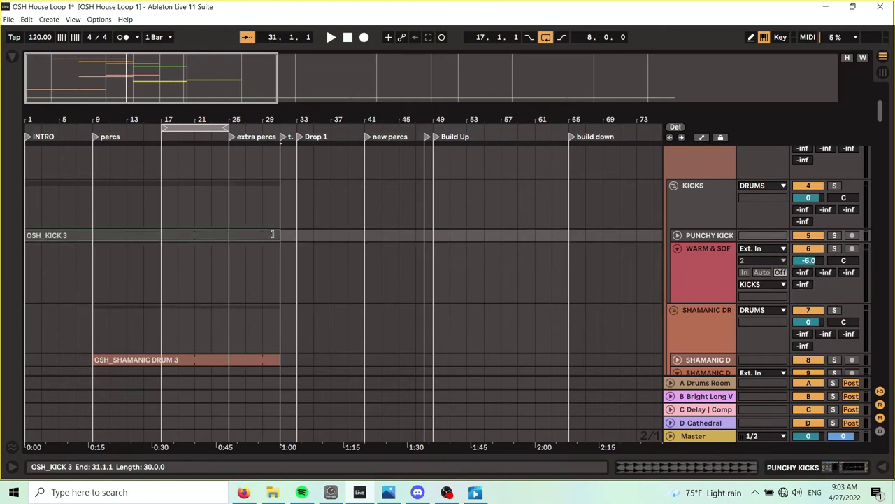
Step: Play the arrangement and move the 8-bar loop to the extra percs locator so it runs from bar 25 to bar 33
{"action": "scroll", "coordinate": [238, 226], "scroll_direction": "down", "scroll_amount": 10}
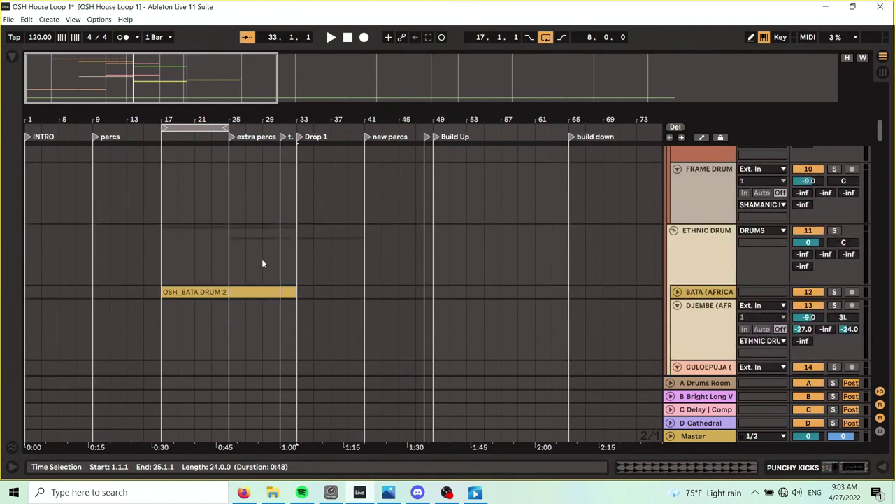
{"action": "scroll", "coordinate": [266, 258], "scroll_direction": "down", "scroll_amount": 10}
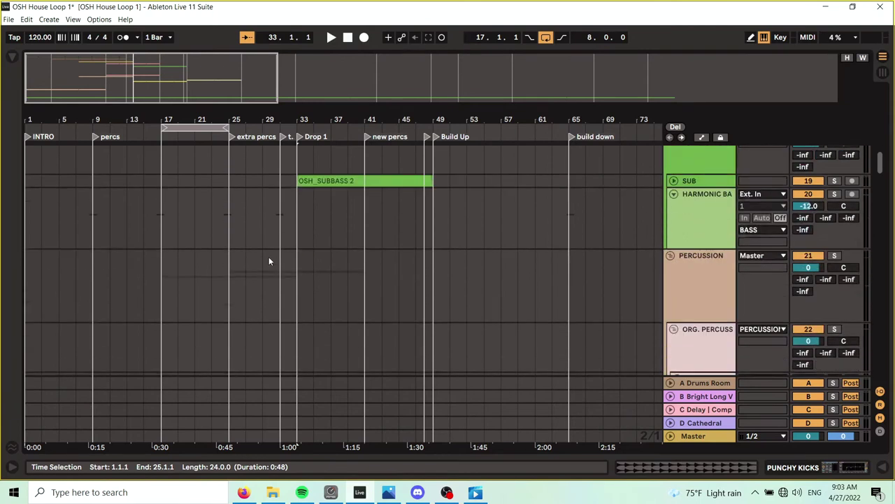
{"action": "scroll", "coordinate": [269, 261], "scroll_direction": "down", "scroll_amount": 2}
{"action": "scroll", "coordinate": [265, 210], "scroll_direction": "up", "scroll_amount": 2}
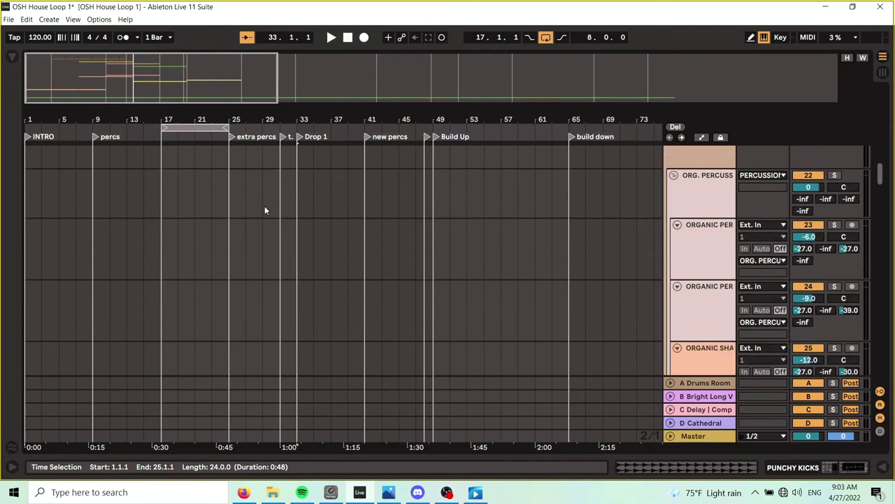
{"action": "left_click", "coordinate": [186, 126]}
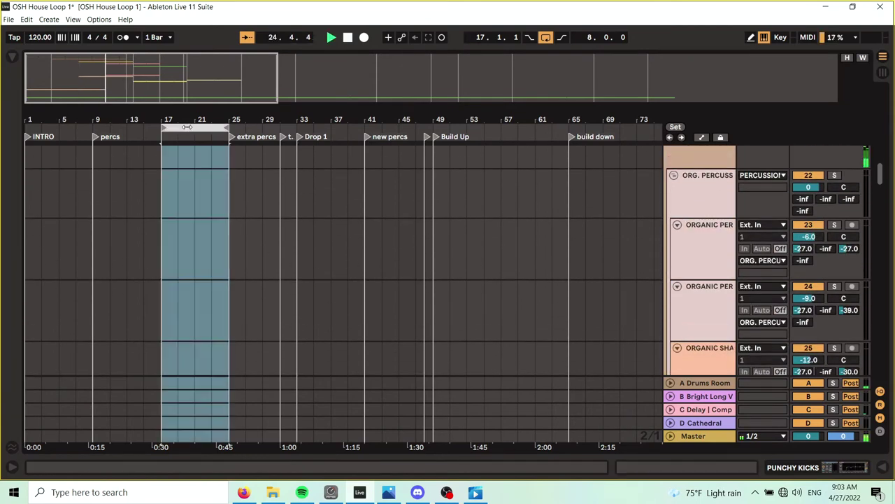
{"action": "left_click_drag", "start_coordinate": [222, 127], "coordinate": [293, 124]}
Step: Extend the OSH_SHAMANIC DRUM 3 and OSH_HARMONY LOW 5 clips to the Drop 1 locator at bar 33
{"action": "left_click_drag", "start_coordinate": [881, 179], "coordinate": [882, 140]}
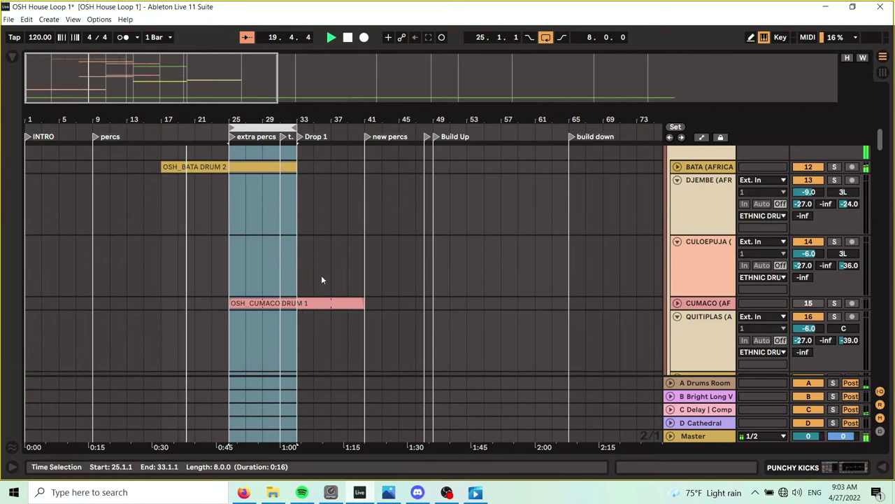
{"action": "left_click_drag", "start_coordinate": [881, 140], "coordinate": [879, 93]}
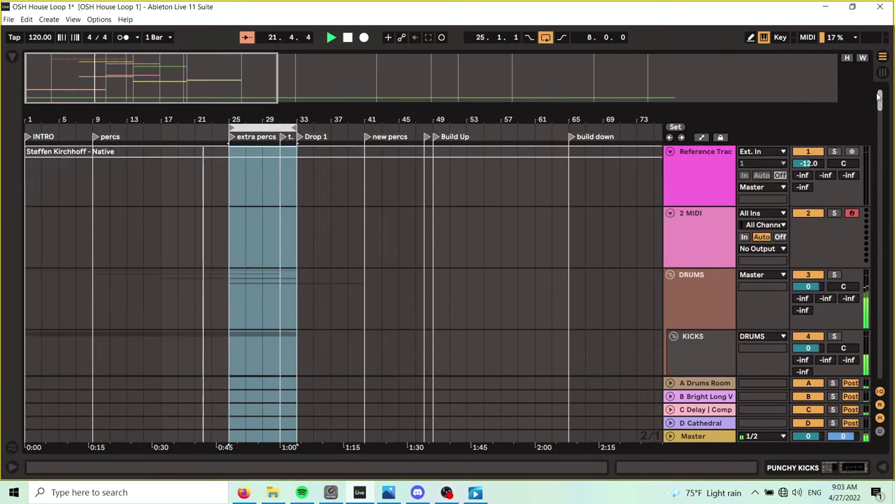
{"action": "left_click_drag", "start_coordinate": [283, 121], "coordinate": [345, 169]}
{"action": "scroll", "coordinate": [462, 201], "scroll_direction": "down", "scroll_amount": 3}
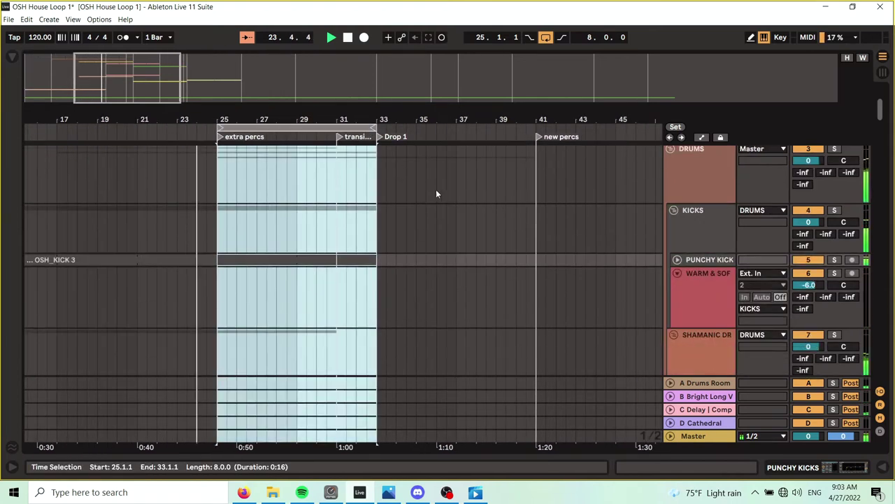
{"action": "scroll", "coordinate": [440, 203], "scroll_direction": "up", "scroll_amount": 1}
{"action": "left_click", "coordinate": [448, 274]}
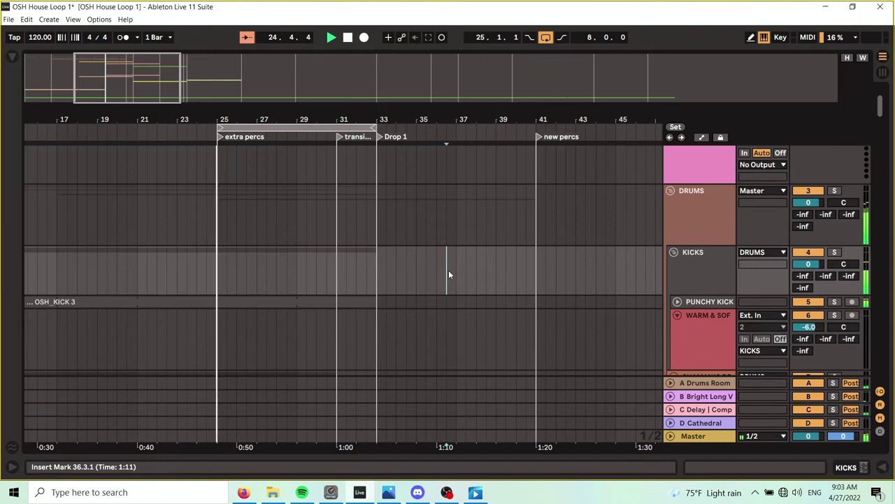
{"action": "scroll", "coordinate": [449, 270], "scroll_direction": "down", "scroll_amount": 4}
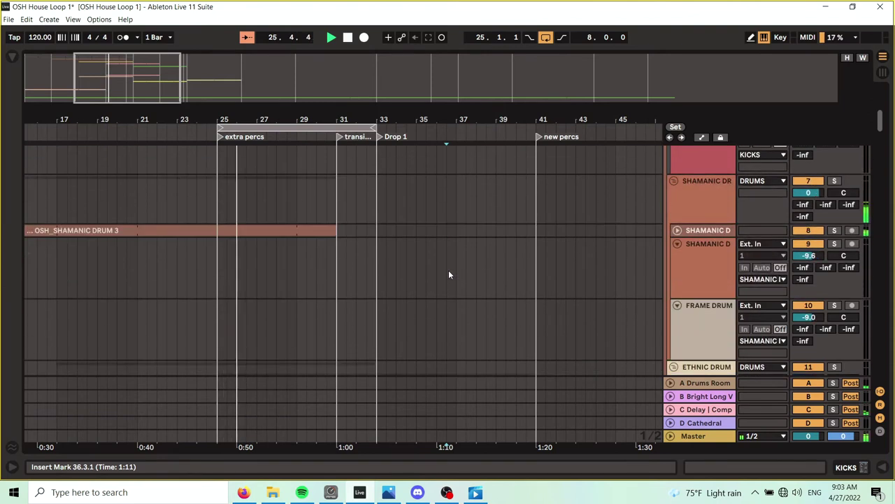
{"action": "left_click_drag", "start_coordinate": [335, 227], "coordinate": [377, 227]}
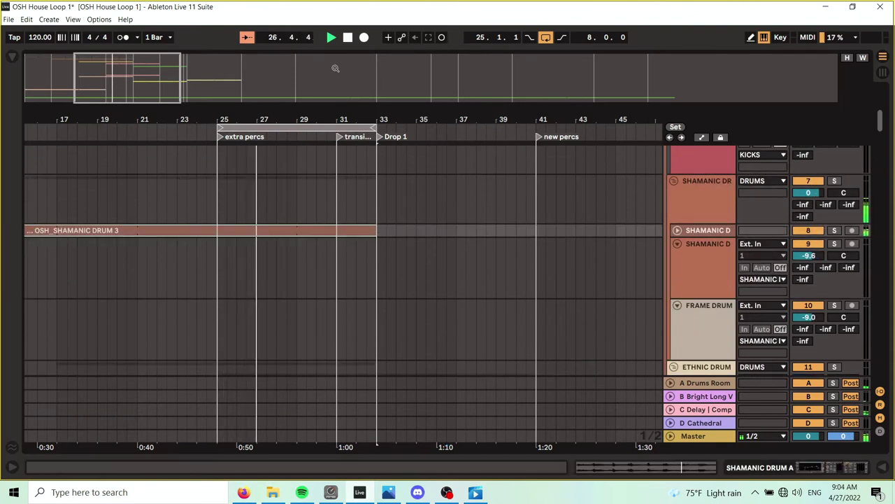
{"action": "left_click_drag", "start_coordinate": [880, 128], "coordinate": [885, 301]}
{"action": "left_click_drag", "start_coordinate": [216, 278], "coordinate": [377, 277]}
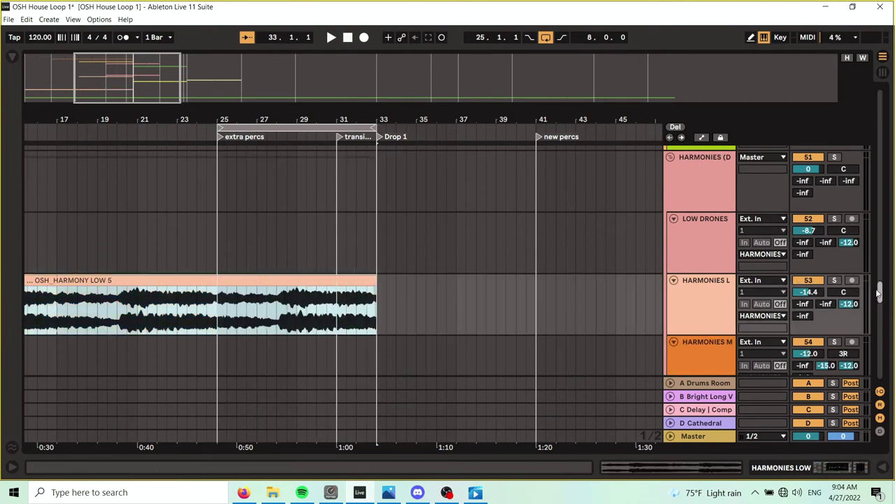
Step: Move the OSH_HNDPN & SNSL 1 clip to the extra percs locator at bar 25 and play the arrangement with it
{"action": "left_click_drag", "start_coordinate": [882, 292], "coordinate": [886, 242]}
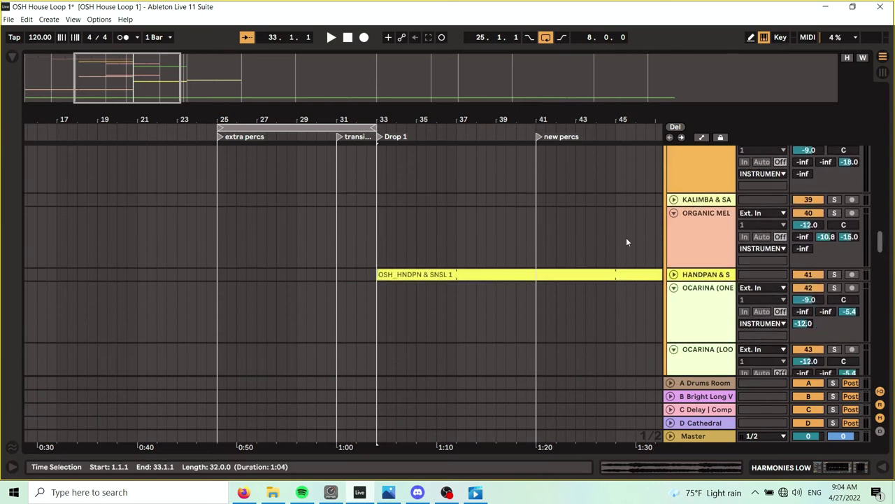
{"action": "left_click_drag", "start_coordinate": [462, 277], "coordinate": [303, 274]}
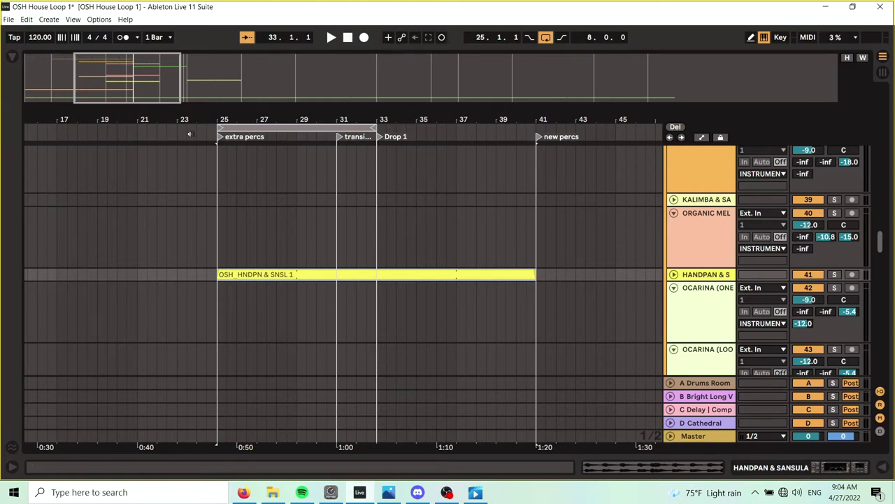
{"action": "left_click", "coordinate": [139, 132]}
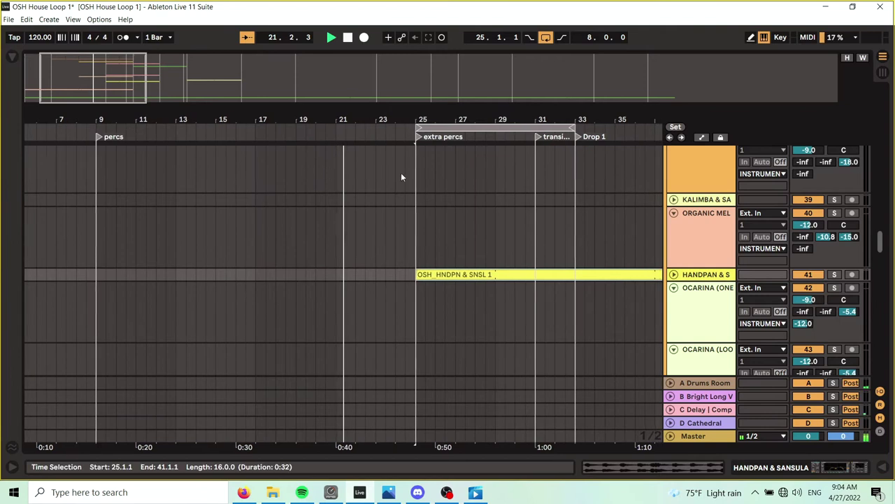
{"action": "left_click_drag", "start_coordinate": [441, 120], "coordinate": [251, 112]}
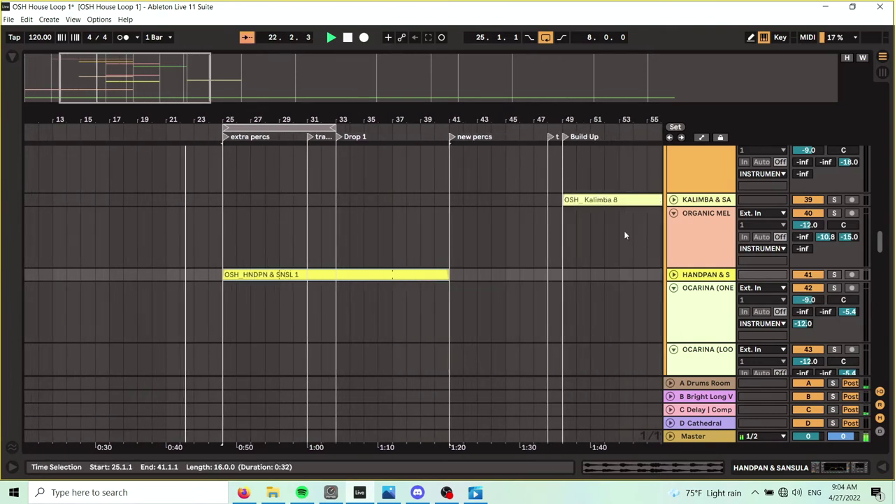
{"action": "left_click_drag", "start_coordinate": [881, 244], "coordinate": [890, 219]}
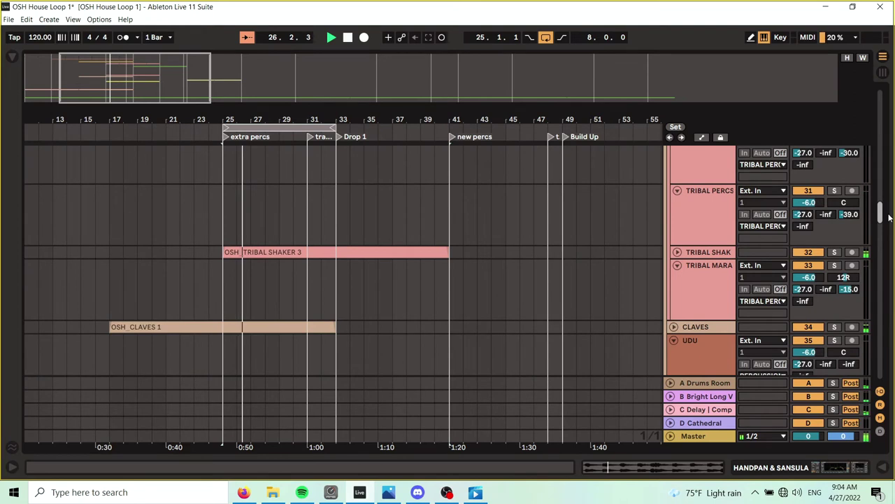
{"action": "left_click_drag", "start_coordinate": [890, 219], "coordinate": [892, 246]}
Step: Move the OSH_HNDPN & SNSL 1 clip back to the Drop 1 locator at bar 33
{"action": "left_click", "coordinate": [294, 217]}
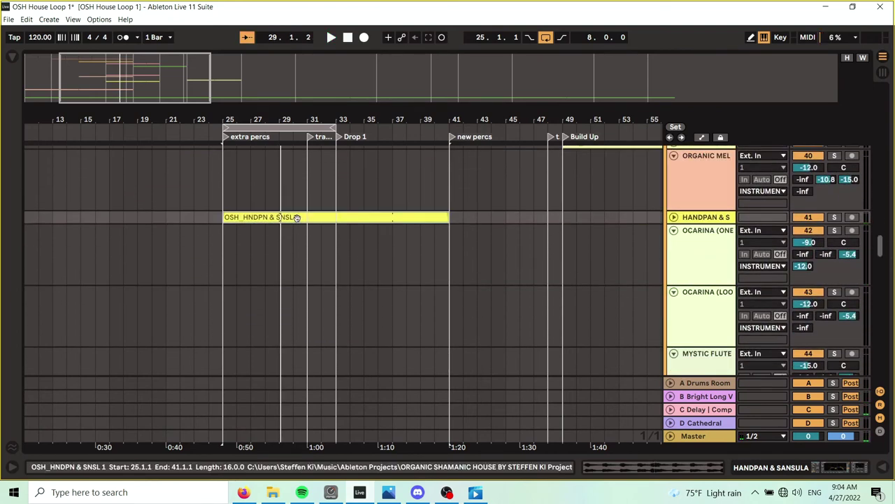
{"action": "left_click_drag", "start_coordinate": [286, 217], "coordinate": [404, 221]}
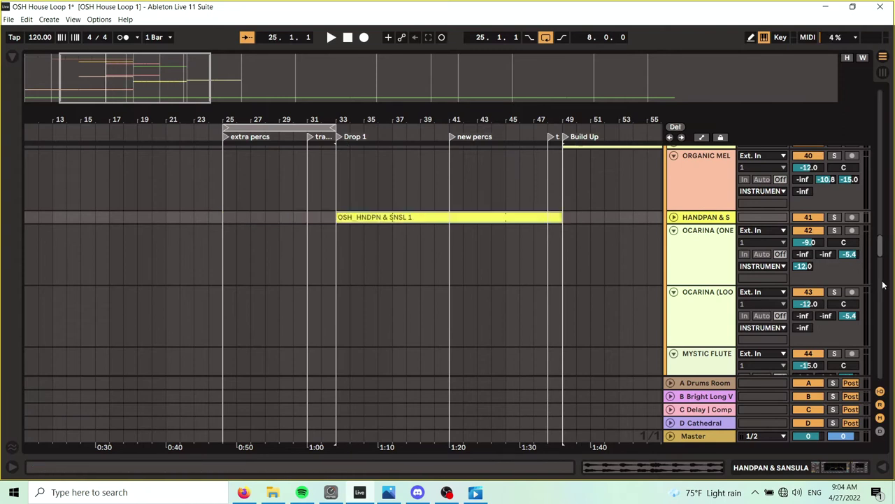
Step: Play the arrangement into the extra percs section and look over the shaker, claves and instrument tracks
{"action": "left_click_drag", "start_coordinate": [879, 250], "coordinate": [880, 214]}
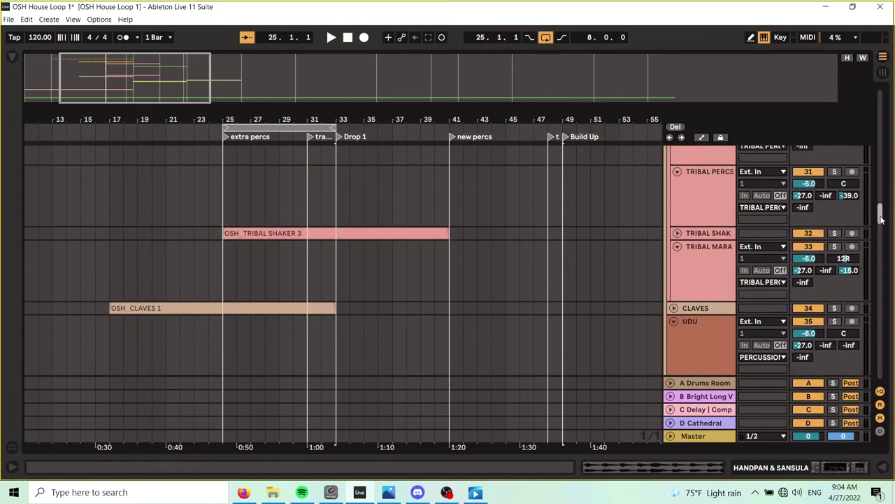
{"action": "left_click", "coordinate": [330, 37]}
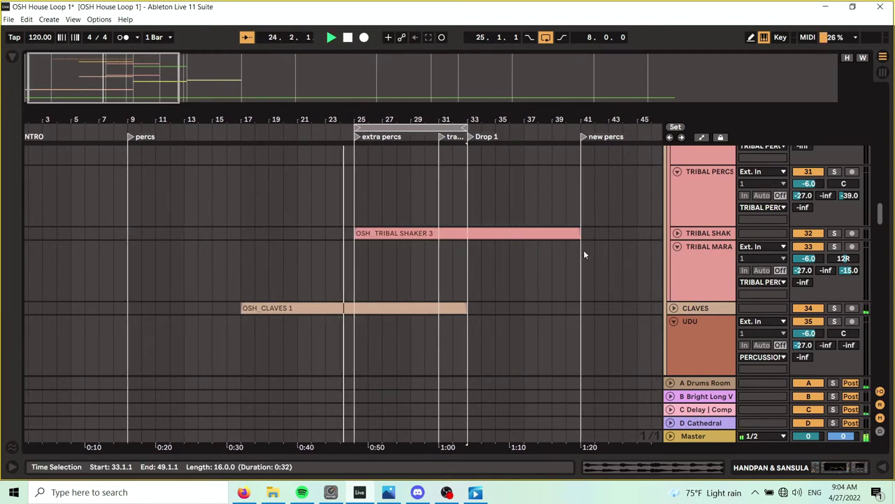
{"action": "scroll", "coordinate": [558, 251], "scroll_direction": "down", "scroll_amount": 10}
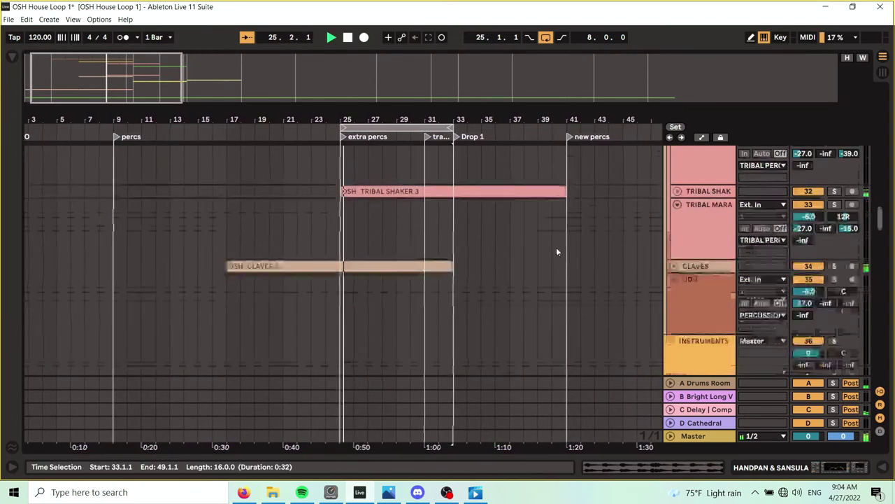
Step: Shorten the OSH_KICK 3 clip to end at bar 31, at the transition locator, and play back the transition
{"action": "scroll", "coordinate": [580, 262], "scroll_direction": "down", "scroll_amount": 2}
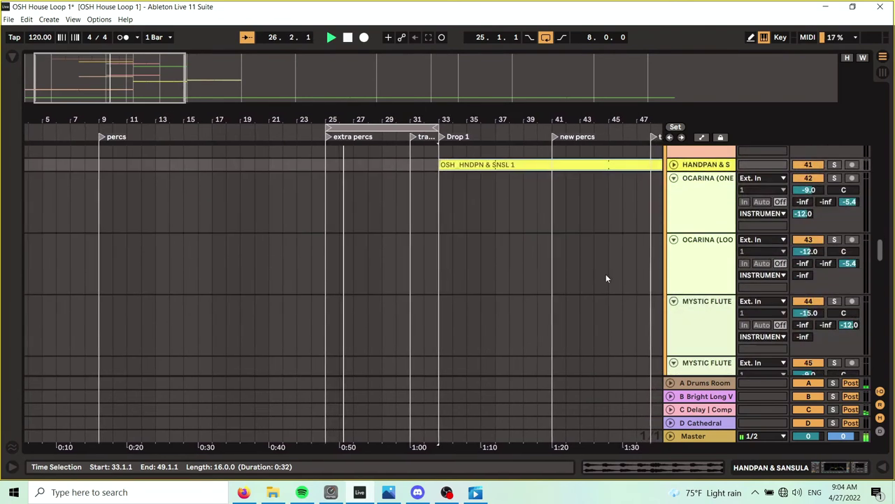
{"action": "left_click_drag", "start_coordinate": [879, 250], "coordinate": [880, 96]}
{"action": "key", "text": "space"}
{"action": "left_click_drag", "start_coordinate": [344, 115], "coordinate": [287, 158]}
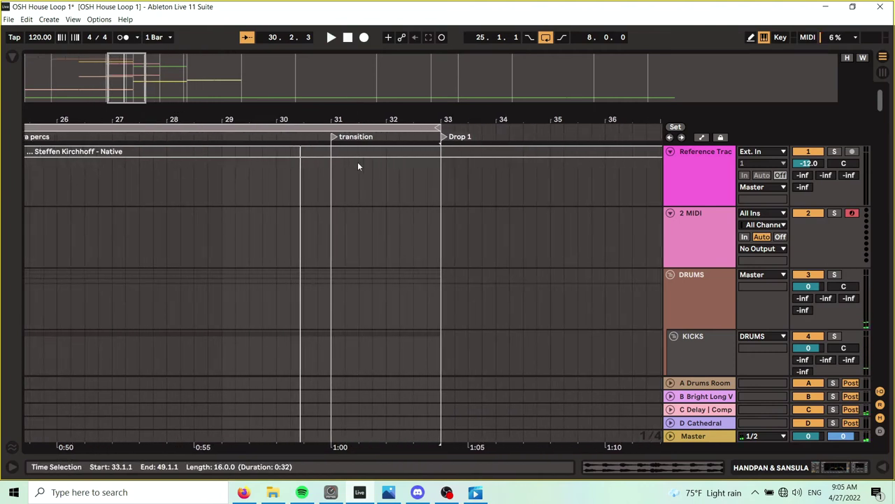
{"action": "scroll", "coordinate": [452, 247], "scroll_direction": "down", "scroll_amount": 4}
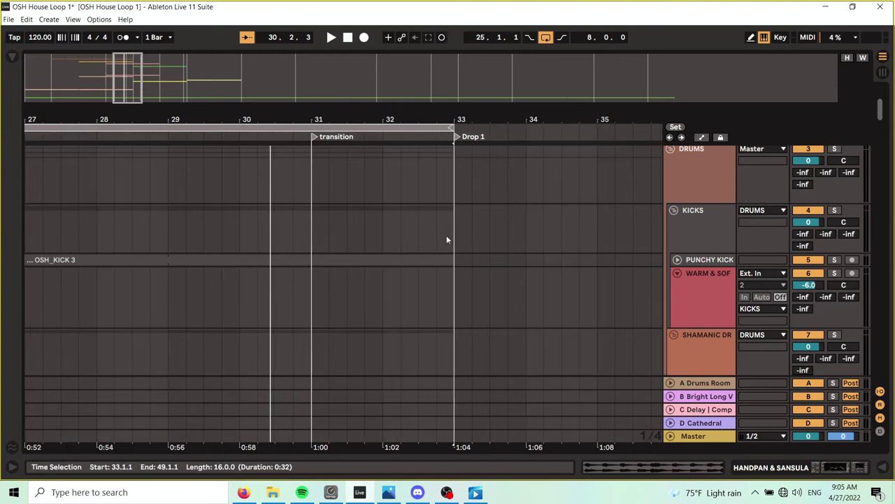
{"action": "left_click", "coordinate": [448, 260]}
{"action": "left_click_drag", "start_coordinate": [452, 262], "coordinate": [316, 261]}
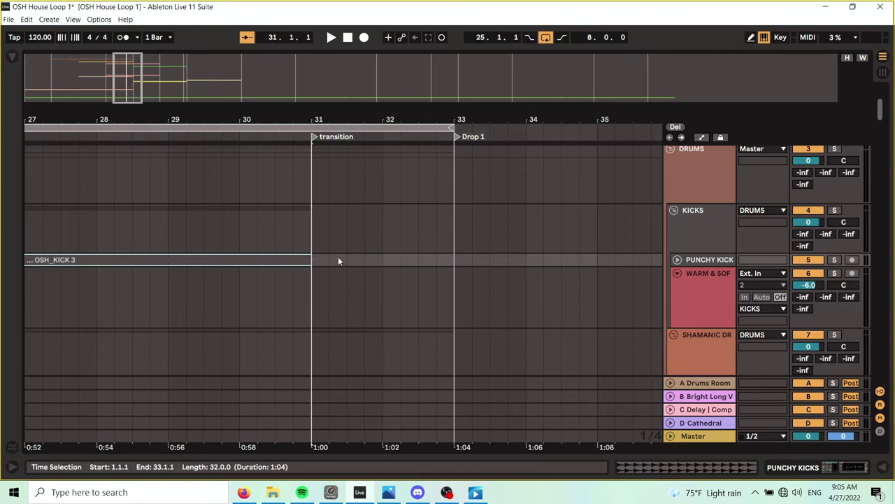
{"action": "left_click", "coordinate": [221, 138]}
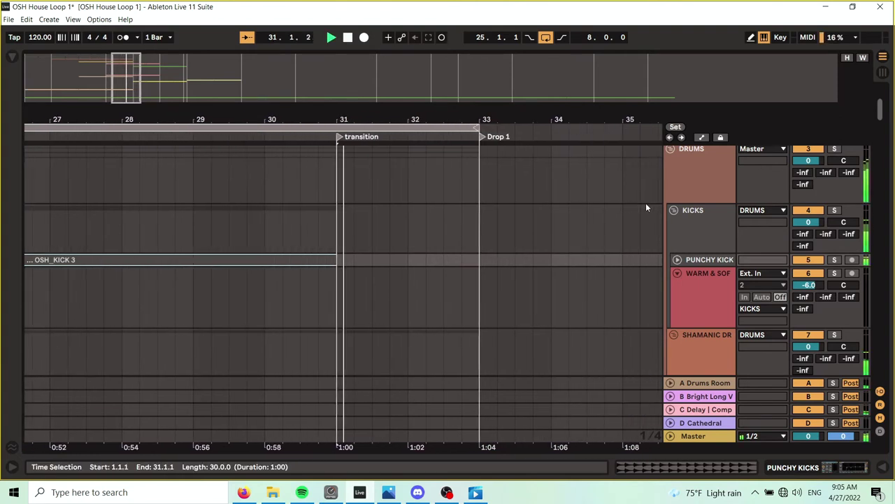
{"action": "scroll", "coordinate": [601, 203], "scroll_direction": "down", "scroll_amount": 1}
Step: Duplicate the OSH_KICK 3 clip and move the copy to start at bar 33, at the Drop 1 locator
{"action": "left_click_drag", "start_coordinate": [420, 113], "coordinate": [420, 56]}
{"action": "scroll", "coordinate": [469, 160], "scroll_direction": "down", "scroll_amount": 2}
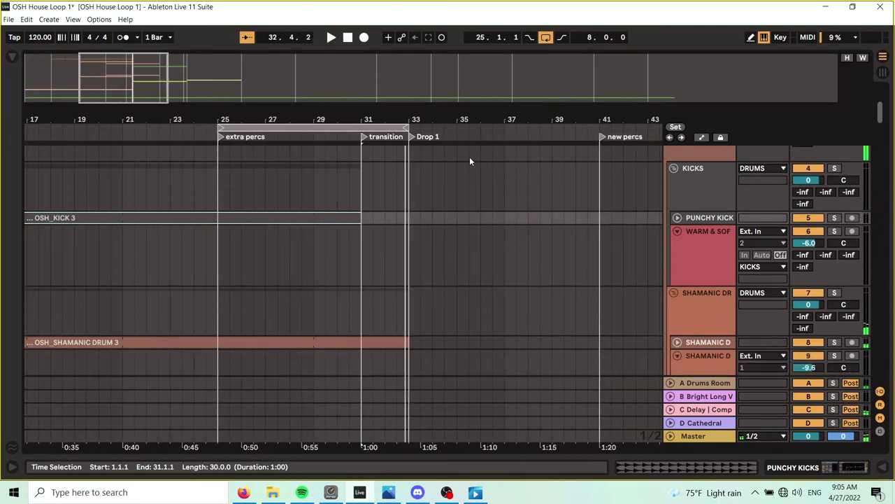
{"action": "scroll", "coordinate": [341, 122], "scroll_direction": "down", "scroll_amount": 5}
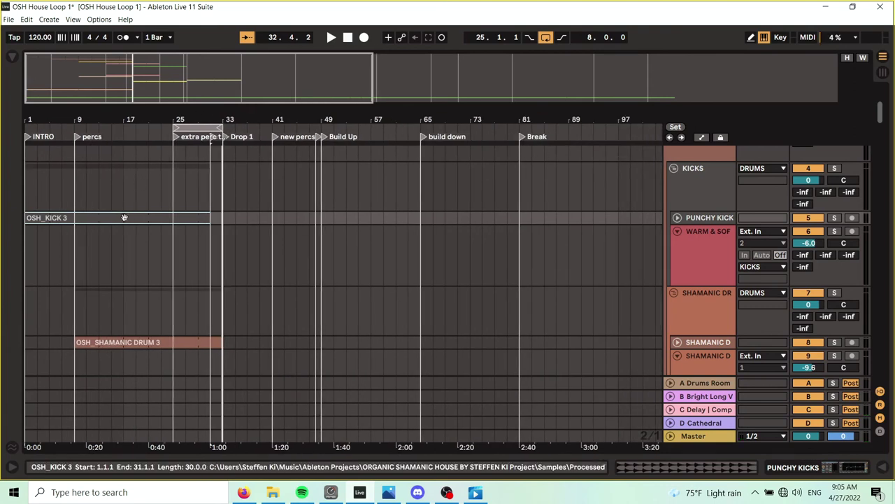
{"action": "key", "text": "ctrl+d"}
{"action": "left_click_drag", "start_coordinate": [314, 218], "coordinate": [269, 223]}
{"action": "left_click", "coordinate": [283, 221]}
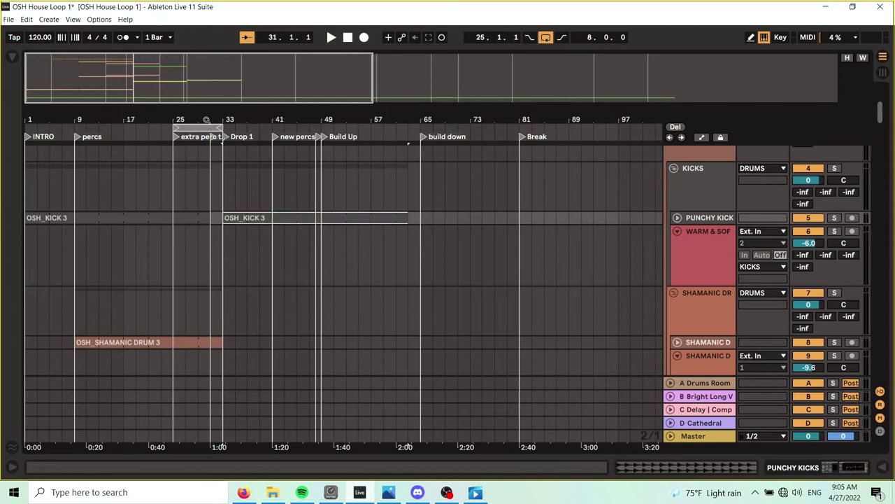
Step: Move the loop to bars 33–41 and extend the OSH_SHAMANIC DRUM 3 clip to end at bar 41
{"action": "left_click_drag", "start_coordinate": [230, 117], "coordinate": [325, 117]}
{"action": "left_click_drag", "start_coordinate": [265, 126], "coordinate": [412, 126]}
{"action": "scroll", "coordinate": [343, 260], "scroll_direction": "down", "scroll_amount": 3}
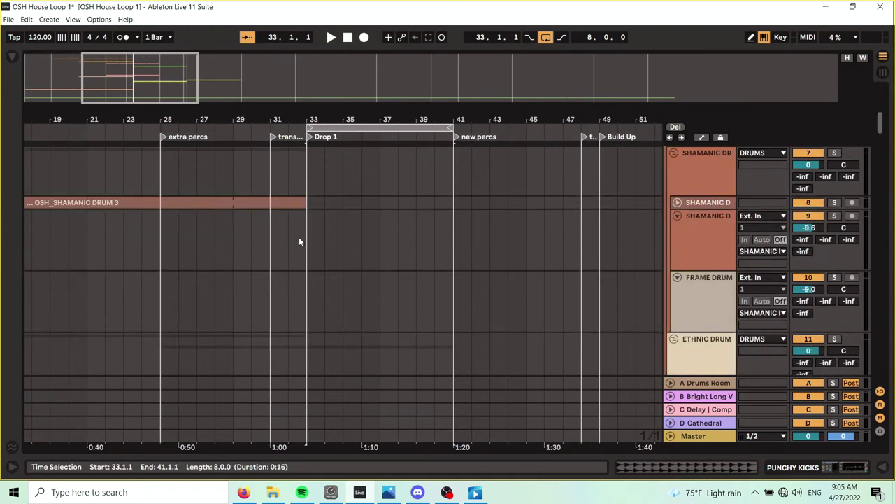
{"action": "left_click", "coordinate": [302, 201]}
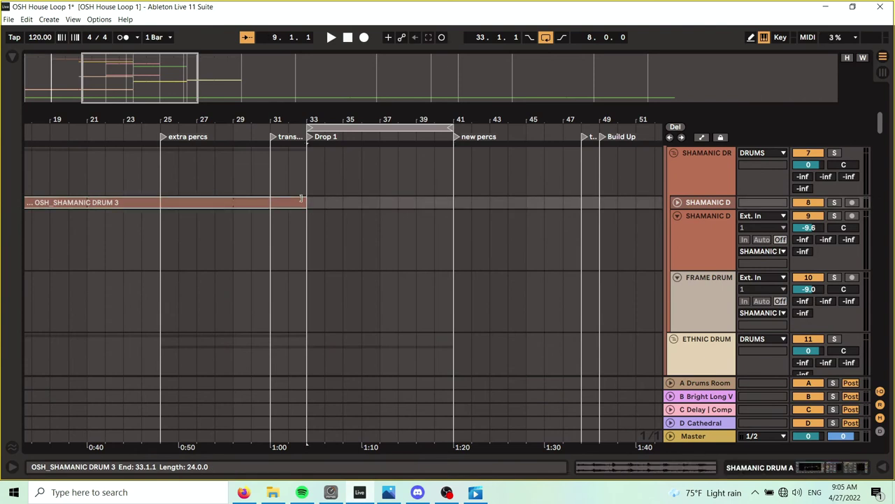
{"action": "left_click_drag", "start_coordinate": [352, 206], "coordinate": [455, 207]}
Step: Extend the OSH_BATA DRUM 2 and OSH_CLAVES 1 clips to end at bar 41
{"action": "scroll", "coordinate": [360, 273], "scroll_direction": "down", "scroll_amount": 4}
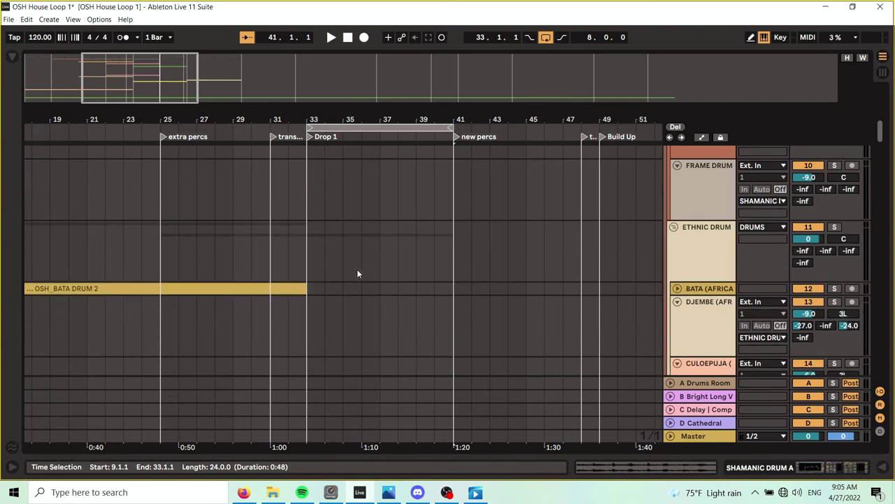
{"action": "left_click_drag", "start_coordinate": [298, 289], "coordinate": [454, 289]}
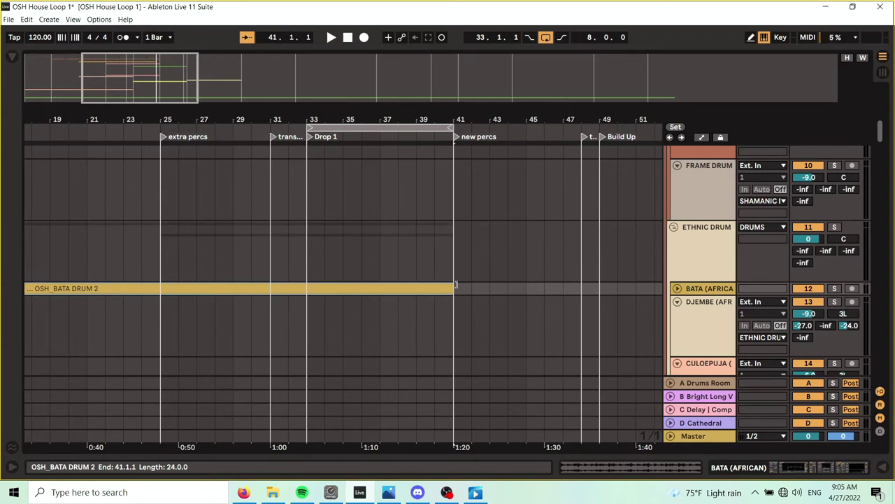
{"action": "scroll", "coordinate": [345, 275], "scroll_direction": "down", "scroll_amount": 4}
{"action": "scroll", "coordinate": [348, 263], "scroll_direction": "down", "scroll_amount": 6}
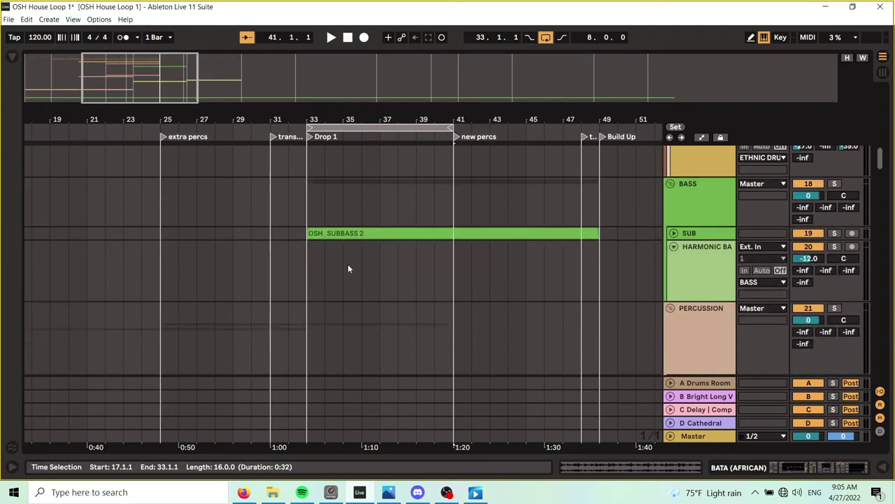
{"action": "scroll", "coordinate": [350, 238], "scroll_direction": "down", "scroll_amount": 8}
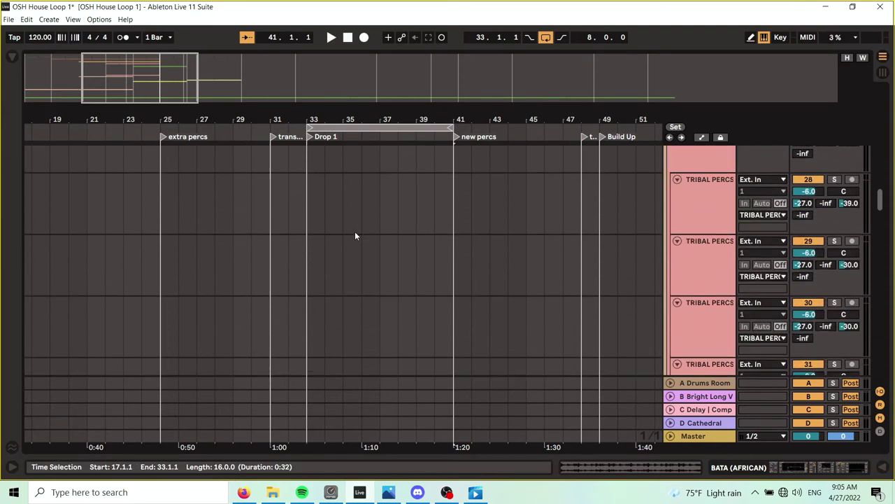
{"action": "scroll", "coordinate": [529, 286], "scroll_direction": "down", "scroll_amount": 2}
{"action": "left_click_drag", "start_coordinate": [306, 290], "coordinate": [452, 289]}
{"action": "scroll", "coordinate": [420, 292], "scroll_direction": "down", "scroll_amount": 8}
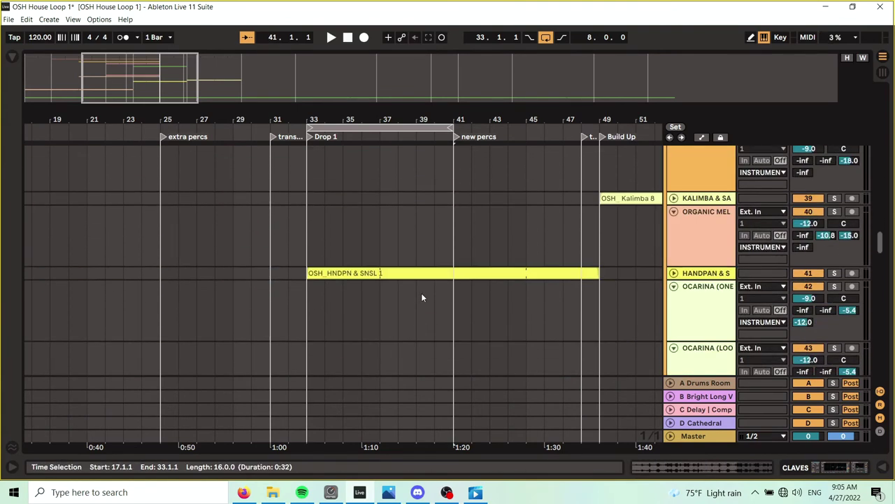
{"action": "left_click", "coordinate": [346, 273]}
{"action": "scroll", "coordinate": [384, 264], "scroll_direction": "down", "scroll_amount": 5}
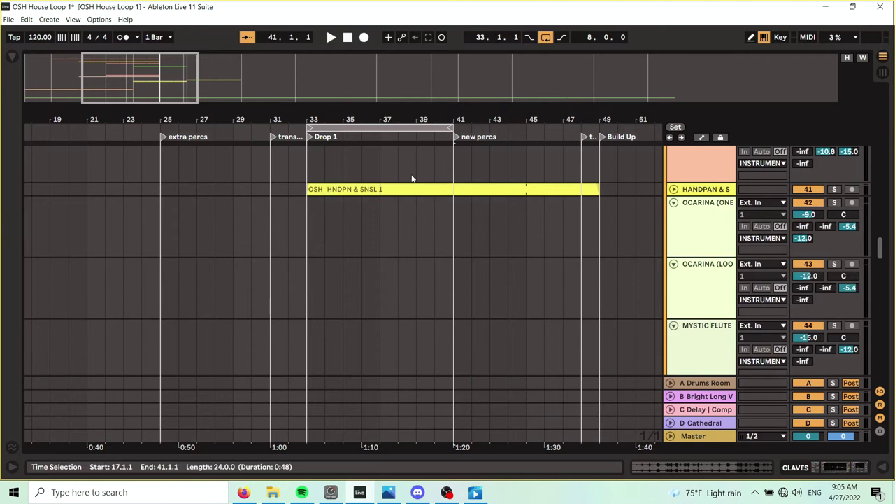
Step: Play from the transition locator at bar 31 and extend the OSH_HARMONY LOW 5 clip to end at bar 51
{"action": "left_click", "coordinate": [272, 136]}
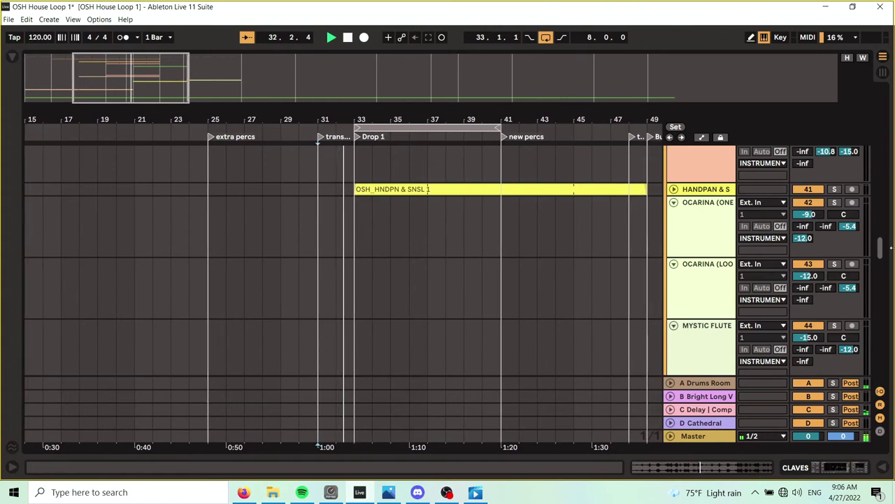
{"action": "left_click_drag", "start_coordinate": [397, 114], "coordinate": [391, 73]}
{"action": "left_click_drag", "start_coordinate": [882, 250], "coordinate": [881, 301]}
{"action": "left_click_drag", "start_coordinate": [302, 166], "coordinate": [462, 165]}
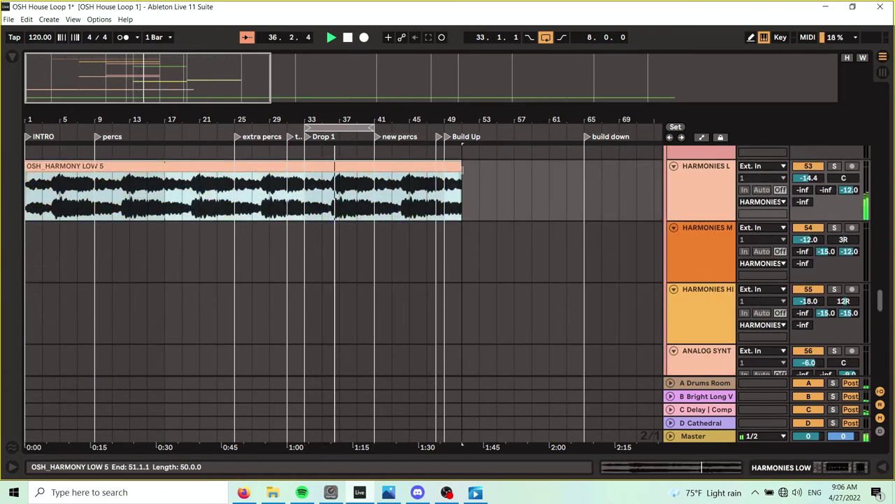
Step: Lengthen the loop to 16 bars, from bar 33 to the Build Up locator at bar 49, and restart playback
{"action": "left_click_drag", "start_coordinate": [881, 300], "coordinate": [881, 242]}
{"action": "key", "text": "minus"}
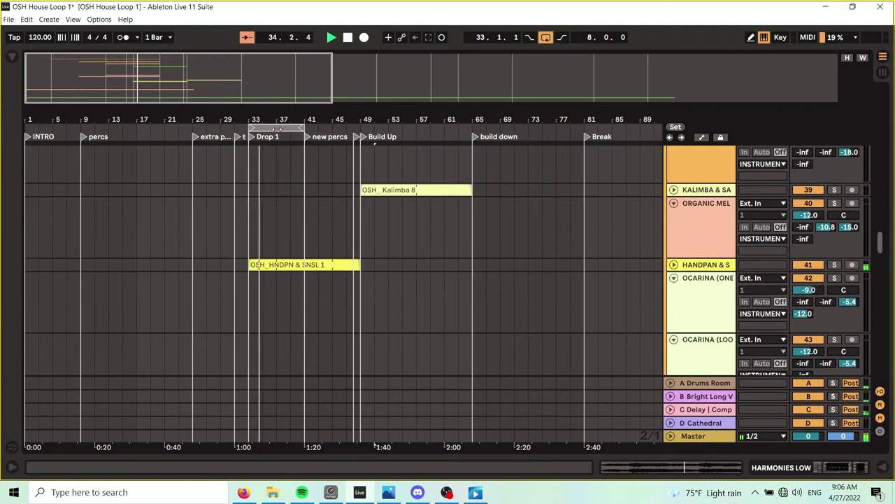
{"action": "left_click_drag", "start_coordinate": [301, 128], "coordinate": [345, 129]}
{"action": "key", "text": "space"}
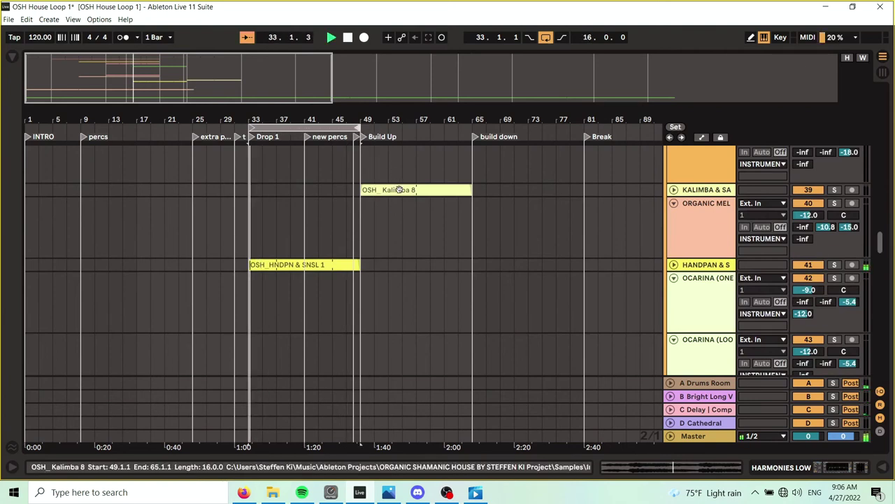
Step: Extend the OSH_CLAVES 1 and OSH_TRIBAL SHAKER 3 clips to end at bar 49
{"action": "scroll", "coordinate": [356, 203], "scroll_direction": "up", "scroll_amount": 9}
{"action": "left_click_drag", "start_coordinate": [303, 282], "coordinate": [361, 282]}
{"action": "left_click_drag", "start_coordinate": [303, 207], "coordinate": [357, 205]}
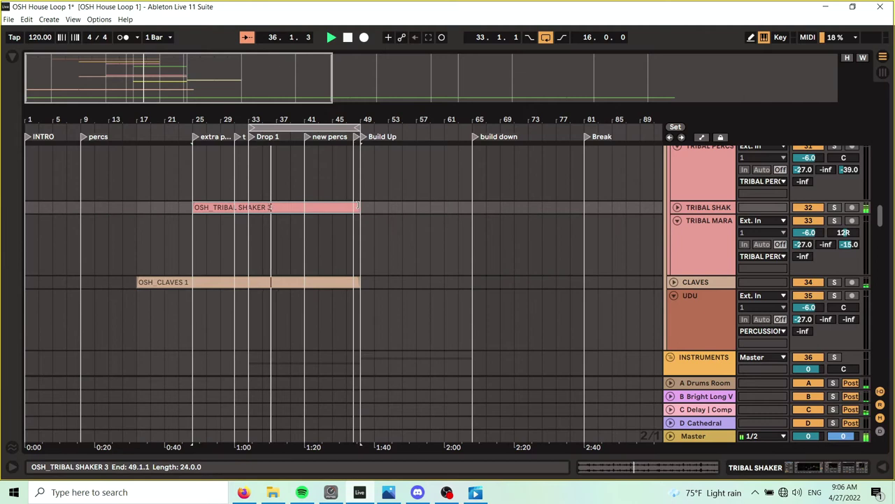
Step: Extend the OSH_CUMACO DRUM 1 clip to end at bar 49
{"action": "scroll", "coordinate": [335, 202], "scroll_direction": "up", "scroll_amount": 9}
{"action": "scroll", "coordinate": [318, 209], "scroll_direction": "up", "scroll_amount": 10}
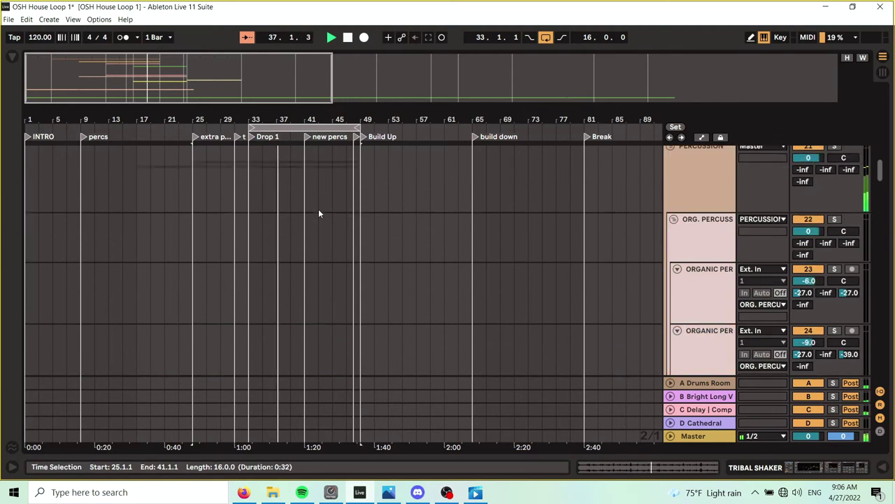
{"action": "left_click_drag", "start_coordinate": [303, 319], "coordinate": [349, 303]}
Step: Extend the OSH_BATA DRUM 2 clip to bar 49 and the OSH_SHAMANIC DRUM 3 clip to bar 48
{"action": "scroll", "coordinate": [313, 269], "scroll_direction": "up", "scroll_amount": 3}
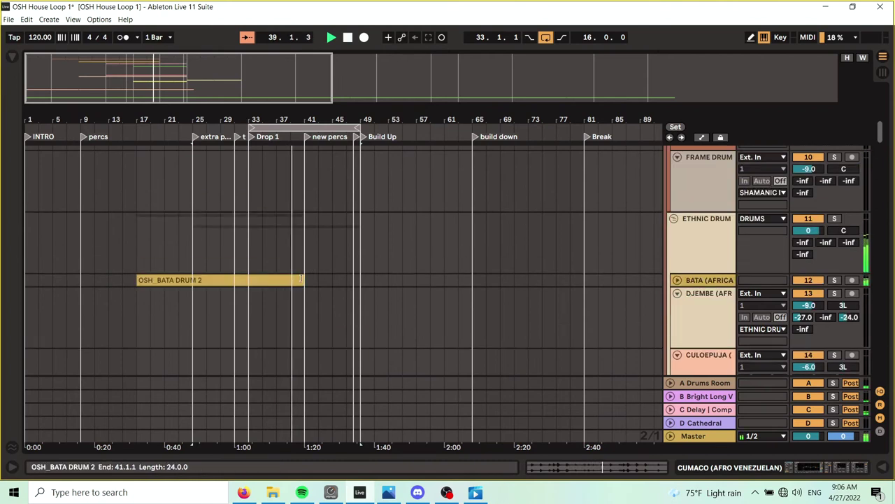
{"action": "left_click", "coordinate": [298, 280]}
{"action": "scroll", "coordinate": [342, 267], "scroll_direction": "up", "scroll_amount": 3}
{"action": "scroll", "coordinate": [342, 267], "scroll_direction": "up", "scroll_amount": 3}
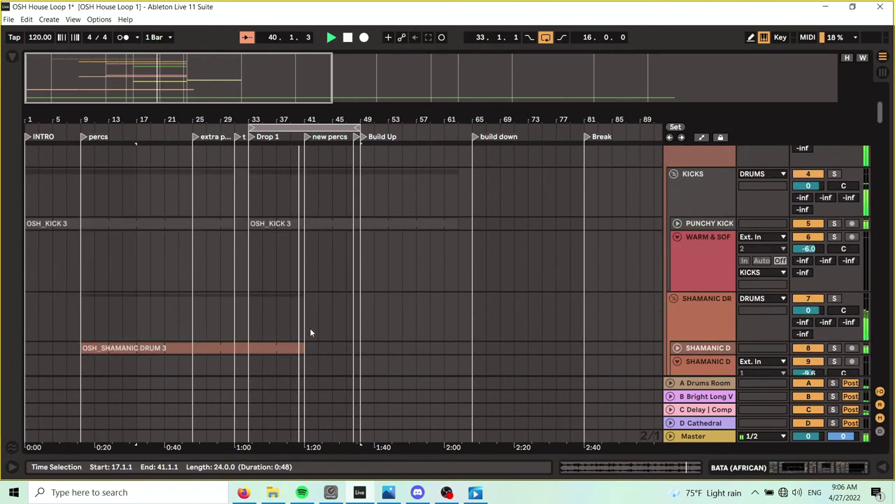
{"action": "left_click_drag", "start_coordinate": [304, 347], "coordinate": [354, 347]}
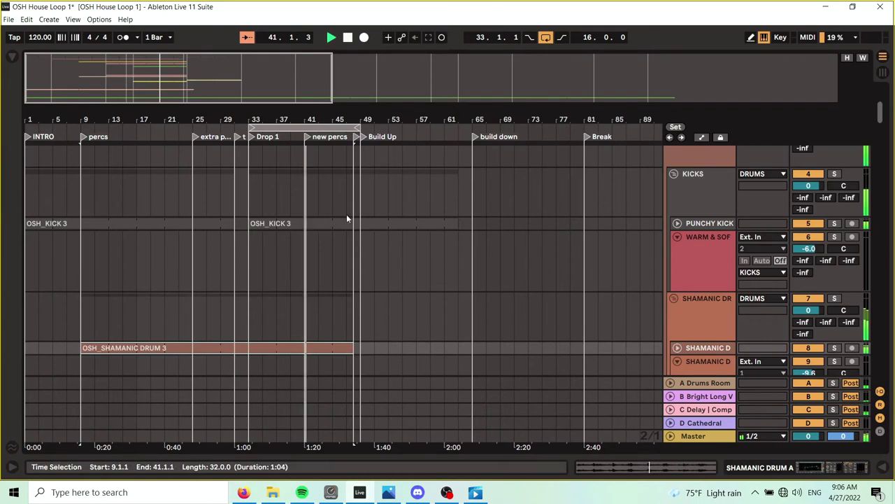
{"action": "scroll", "coordinate": [367, 254], "scroll_direction": "up", "scroll_amount": 5}
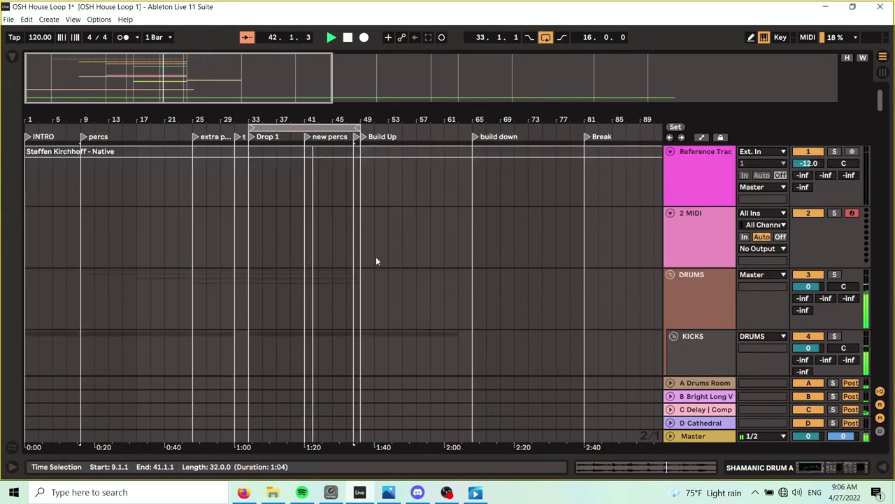
Step: Review the clips from the drums down to the handpan track during playback, and stop playback
{"action": "scroll", "coordinate": [391, 257], "scroll_direction": "down", "scroll_amount": 10}
{"action": "scroll", "coordinate": [436, 326], "scroll_direction": "down", "scroll_amount": 10}
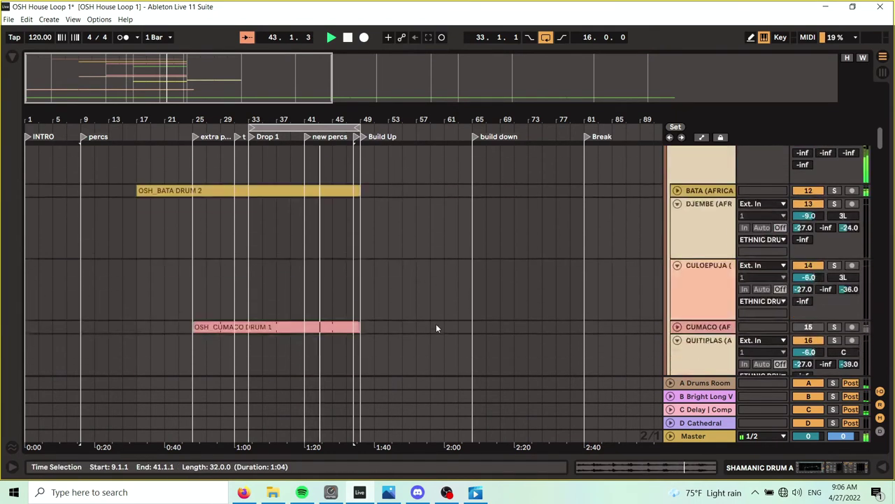
{"action": "scroll", "coordinate": [437, 326], "scroll_direction": "down", "scroll_amount": 12}
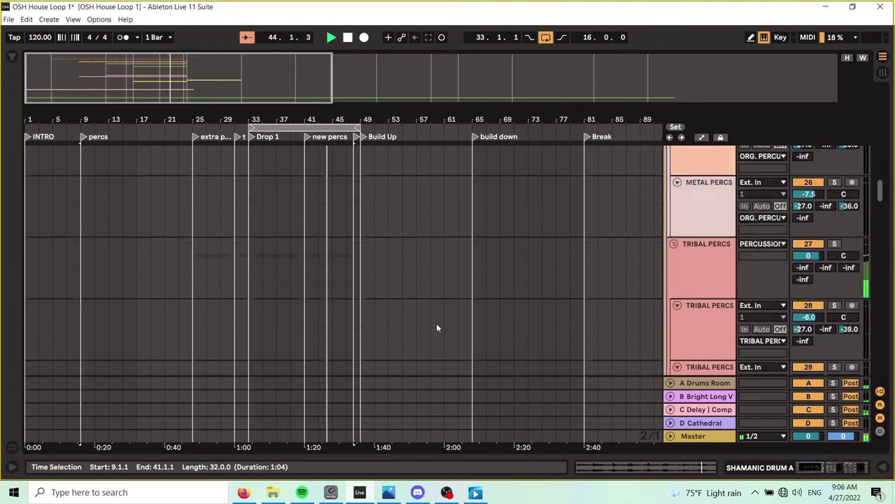
{"action": "scroll", "coordinate": [436, 323], "scroll_direction": "down", "scroll_amount": 5}
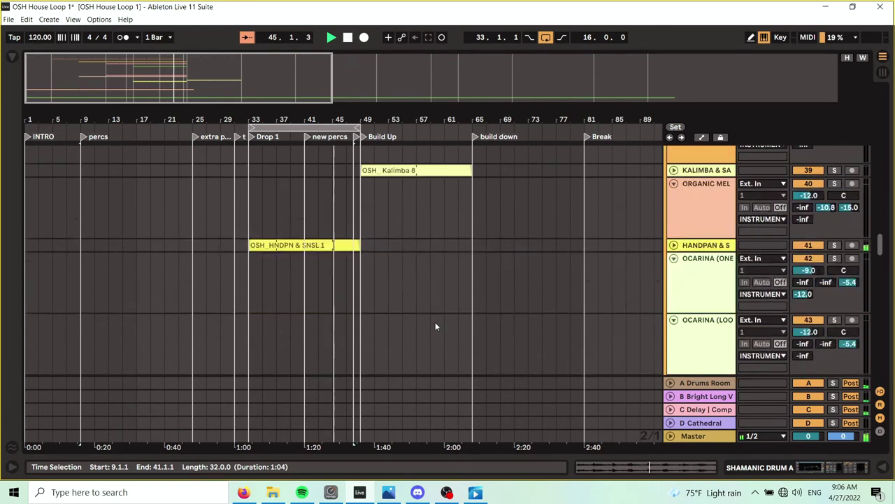
{"action": "key", "text": "space"}
{"action": "left_click_drag", "start_coordinate": [310, 114], "coordinate": [323, 223]}
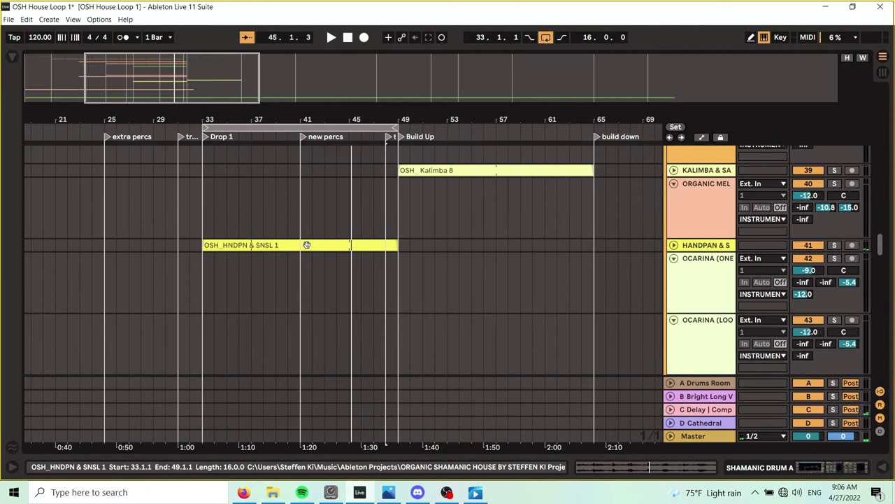
Step: Place the insert mark at bar 41, at the new percs locator, on the OCARINA (ONE-SHOTS) track
{"action": "left_click", "coordinate": [318, 245]}
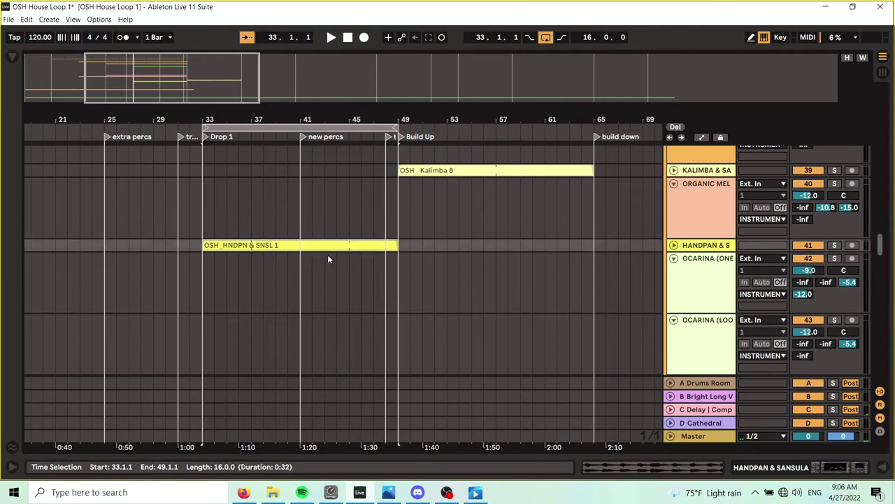
{"action": "left_click", "coordinate": [302, 253]}
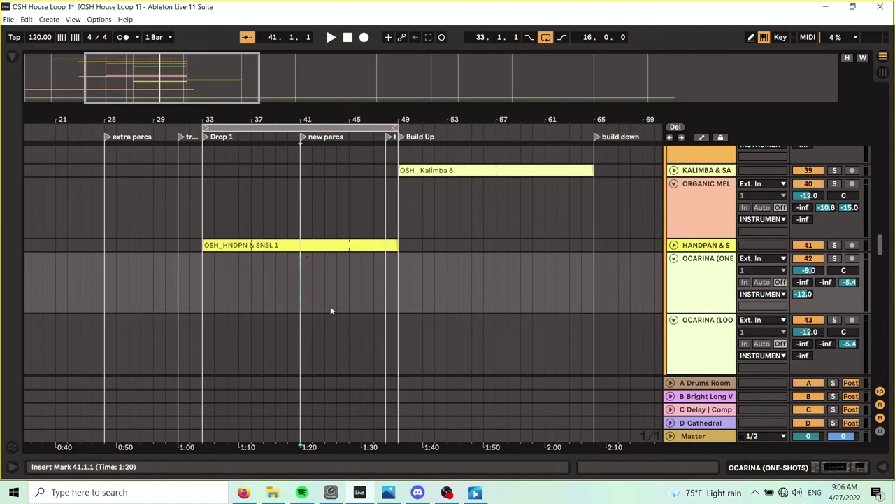
{"action": "left_click_drag", "start_coordinate": [328, 120], "coordinate": [408, 218]}
{"action": "left_click", "coordinate": [494, 243]}
{"action": "left_click", "coordinate": [371, 252]}
{"action": "left_click", "coordinate": [367, 254]}
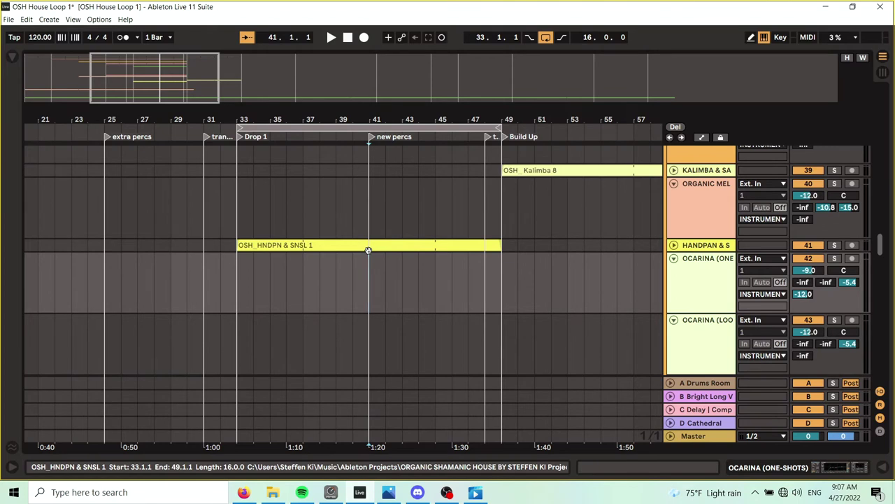
{"action": "left_click", "coordinate": [371, 247]}
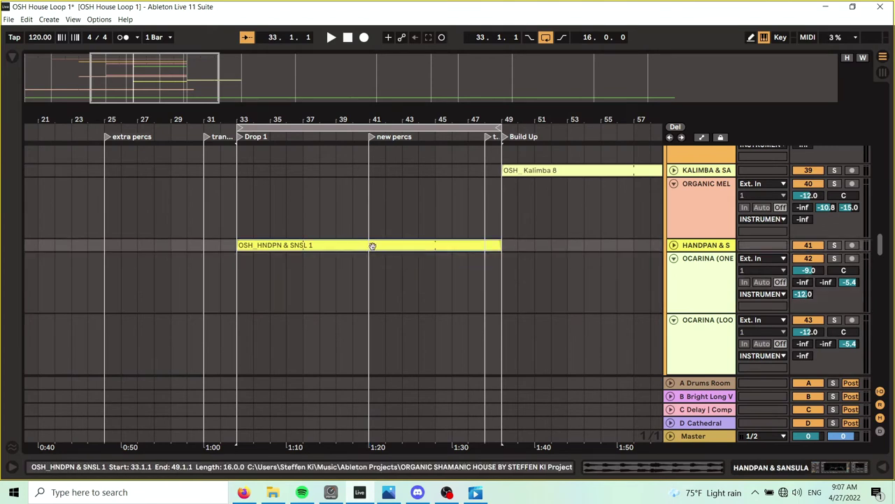
{"action": "left_click", "coordinate": [367, 261]}
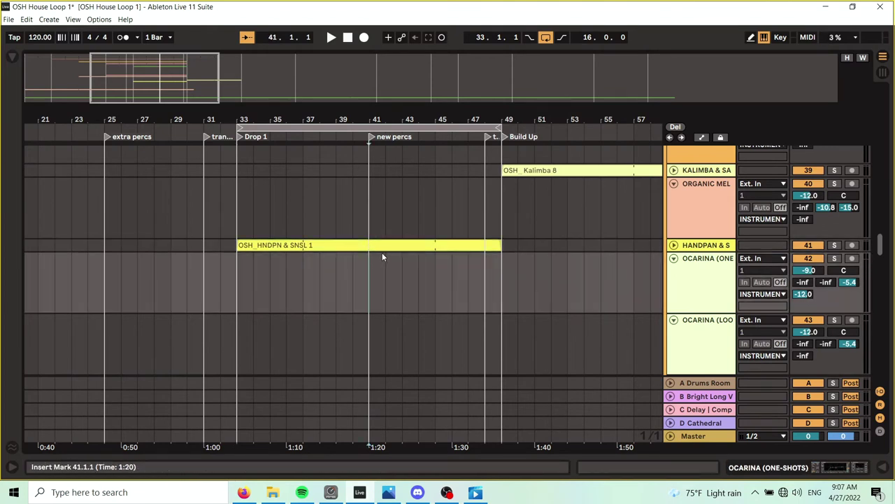
Step: Inspect the waveform and loop settings of the OSH_HNDPN & SNSL 1 clip and its position around the new percs locator
{"action": "left_click", "coordinate": [384, 245]}
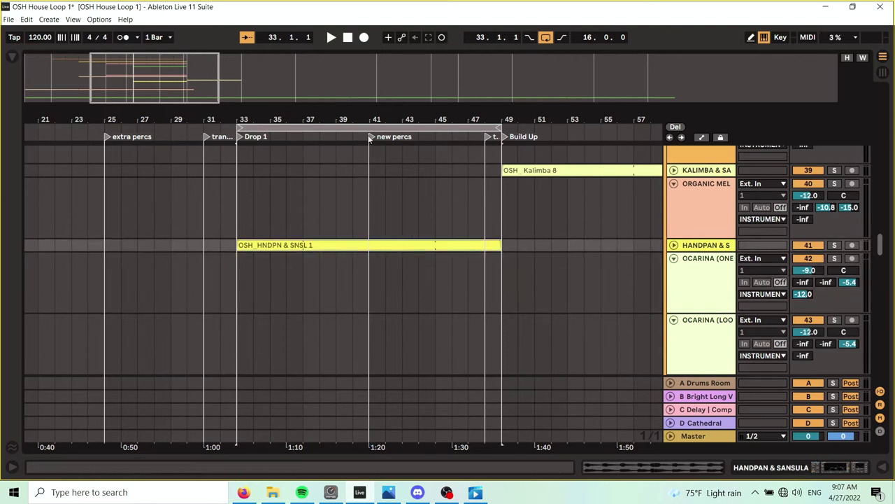
{"action": "left_click", "coordinate": [370, 158]}
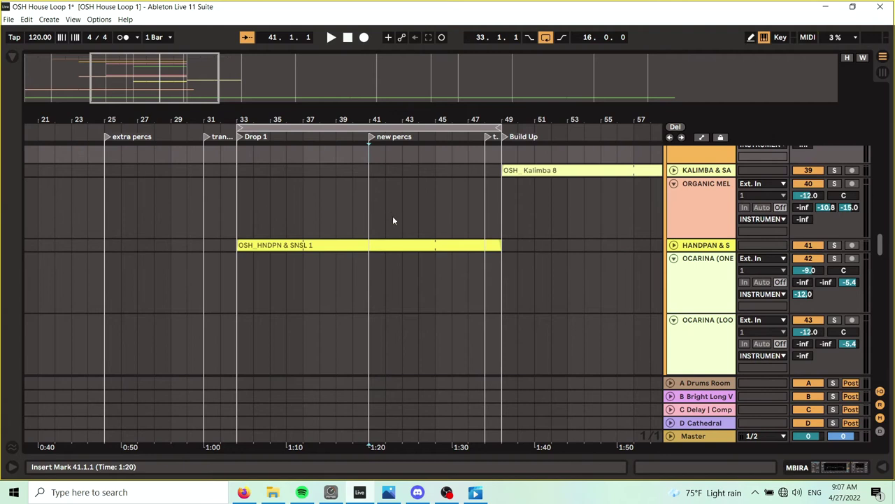
{"action": "double_click", "coordinate": [391, 246]}
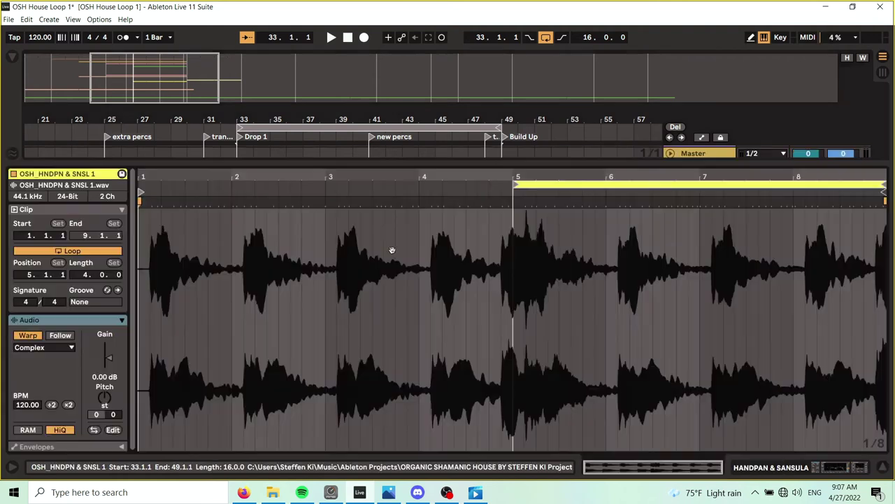
{"action": "left_click", "coordinate": [884, 469]}
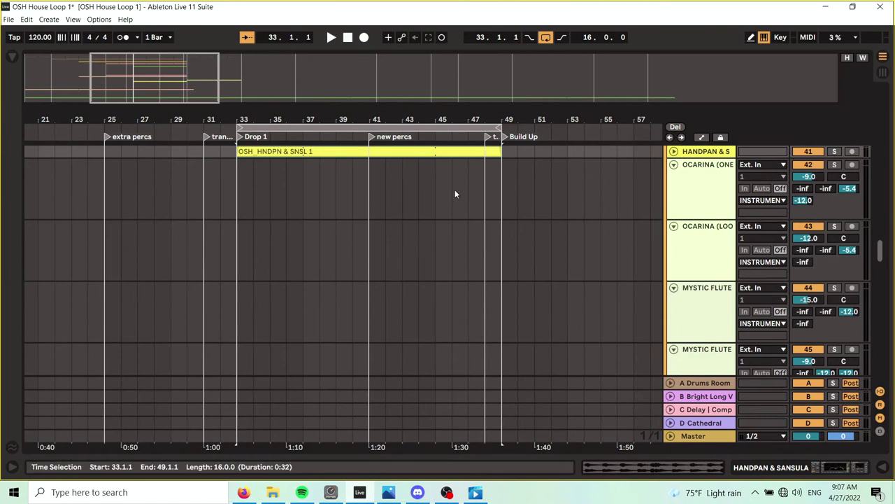
{"action": "scroll", "coordinate": [487, 203], "scroll_direction": "up", "scroll_amount": 3}
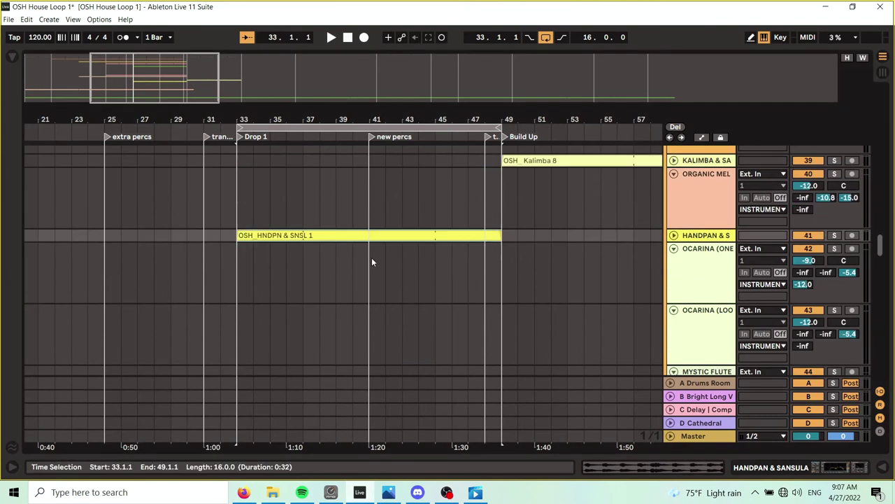
{"action": "left_click", "coordinate": [369, 251]}
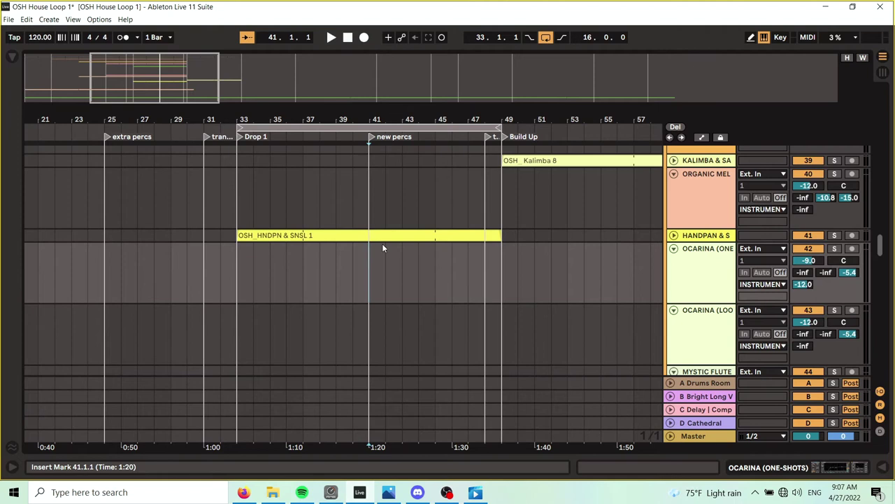
{"action": "left_click", "coordinate": [383, 235]}
{"action": "double_click", "coordinate": [383, 235]}
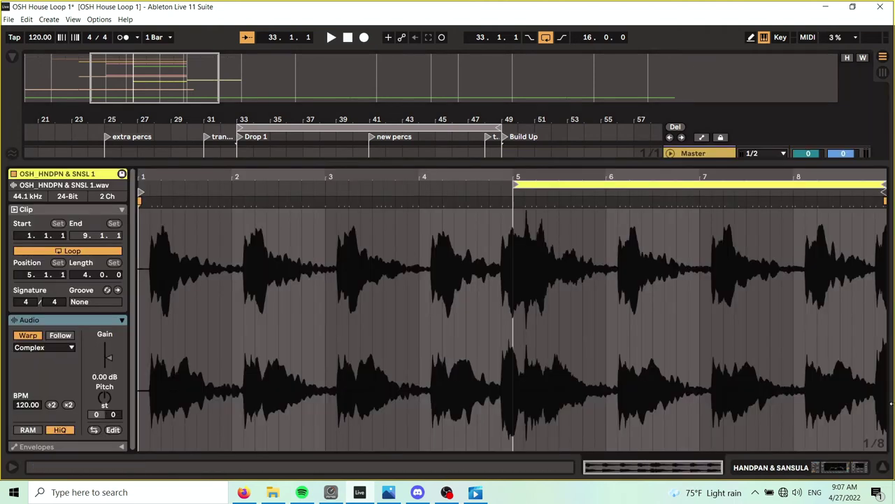
{"action": "left_click", "coordinate": [882, 468]}
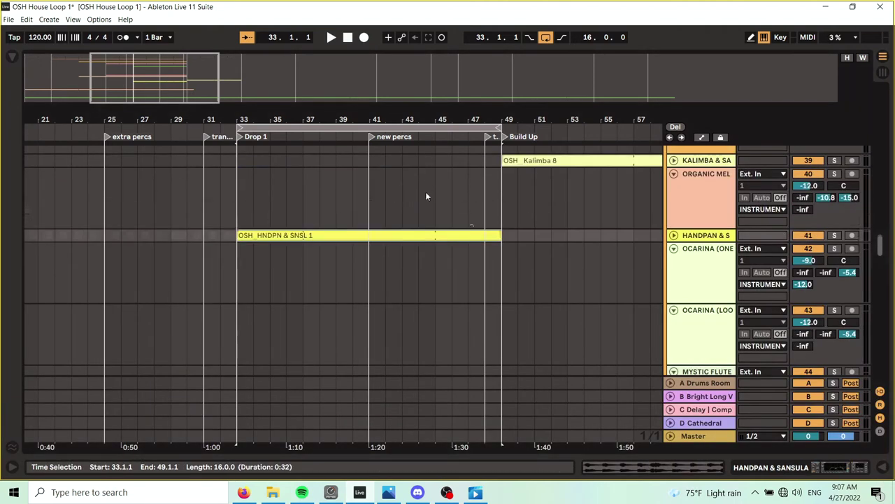
Step: Shorten the OSH_HNDPN & SNSL 1 clip to bar 41 and add a pale yellow copy spanning bars 41 to 49
{"action": "left_click_drag", "start_coordinate": [502, 238], "coordinate": [379, 229]}
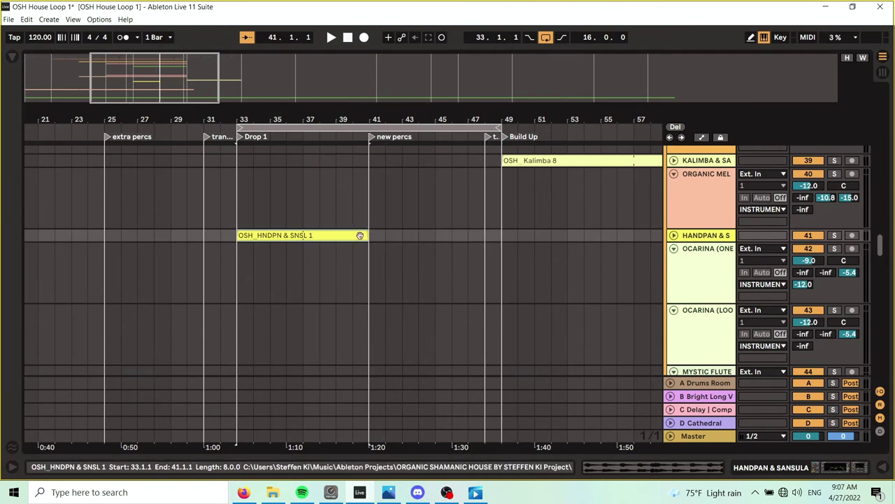
{"action": "left_click_drag", "start_coordinate": [302, 244], "coordinate": [428, 240]}
{"action": "right_click", "coordinate": [428, 240]}
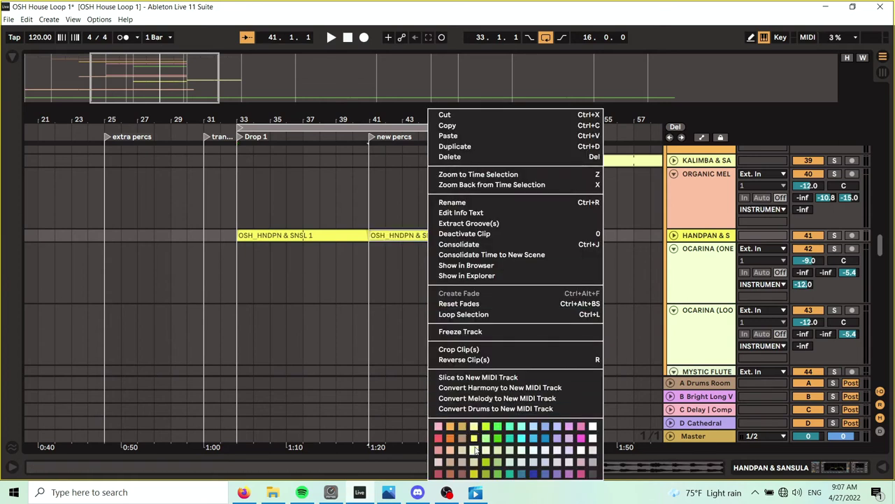
{"action": "left_click", "coordinate": [477, 424]}
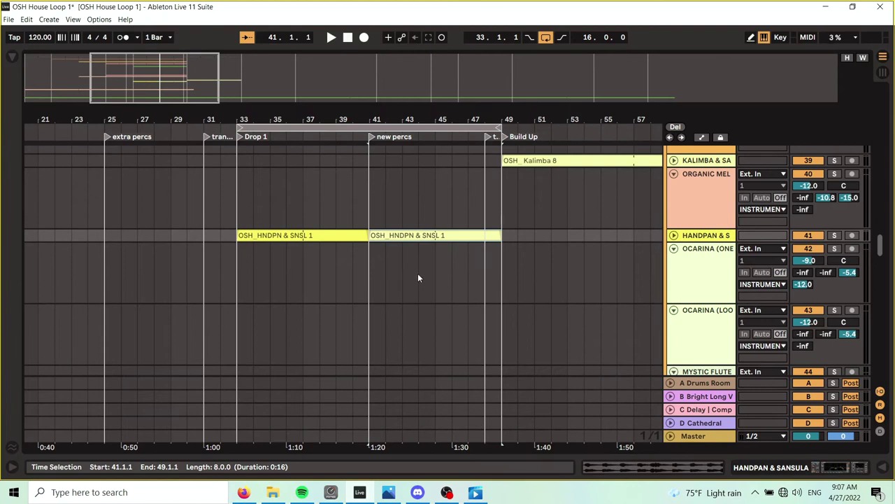
Step: Transpose the pale yellow handpan copy up by 12 semitones
{"action": "left_click", "coordinate": [417, 278]}
{"action": "double_click", "coordinate": [418, 237]}
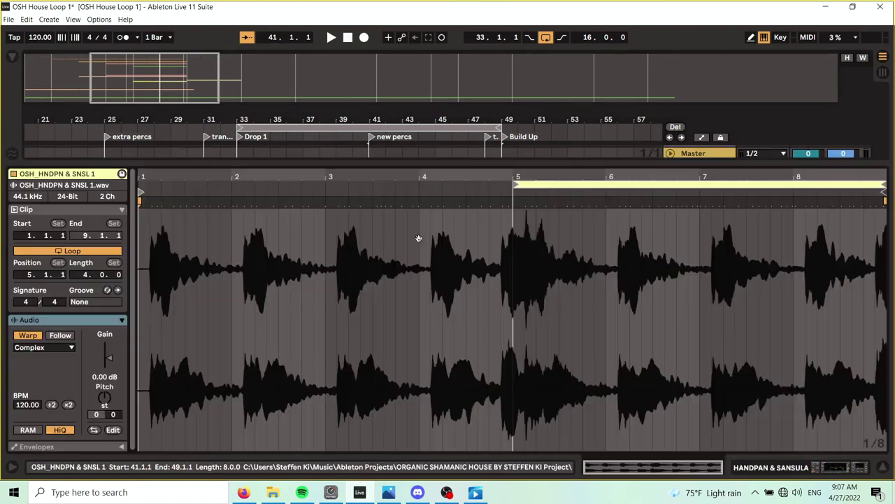
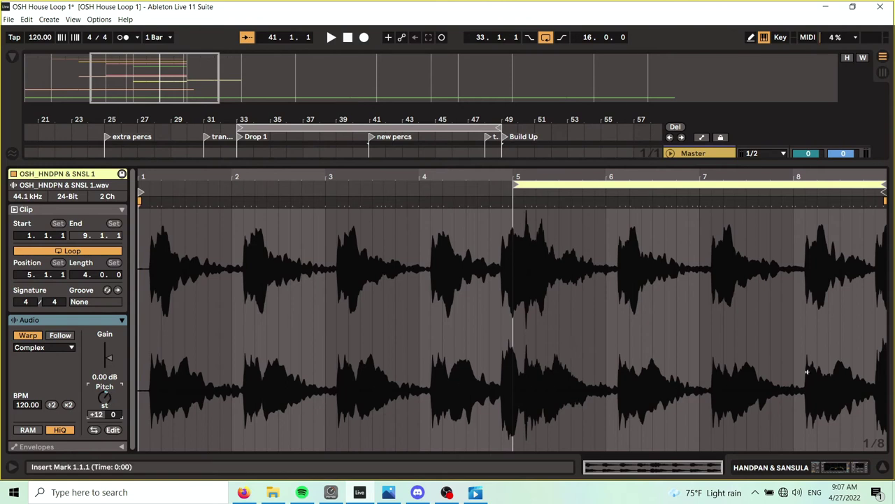
{"action": "left_click", "coordinate": [883, 468]}
Step: Listen to the transposed handpan copy from bar 41, and stop playback
{"action": "scroll", "coordinate": [489, 280], "scroll_direction": "up", "scroll_amount": 2}
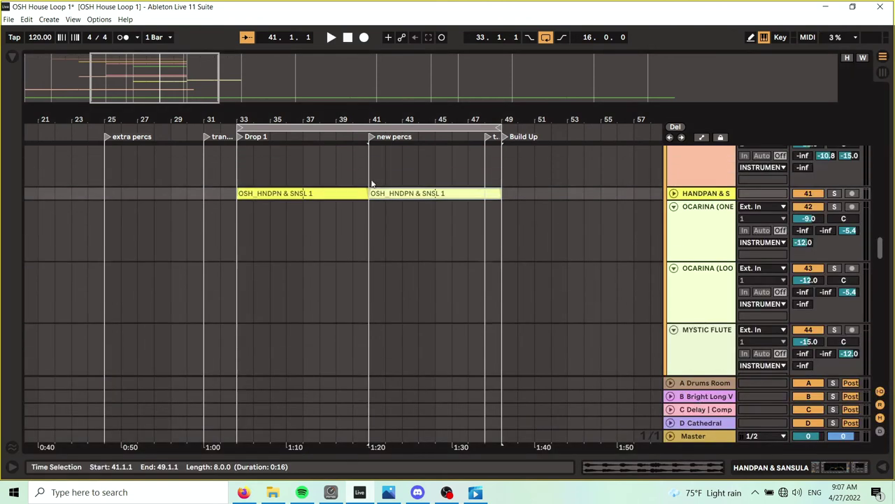
{"action": "left_click", "coordinate": [315, 134]}
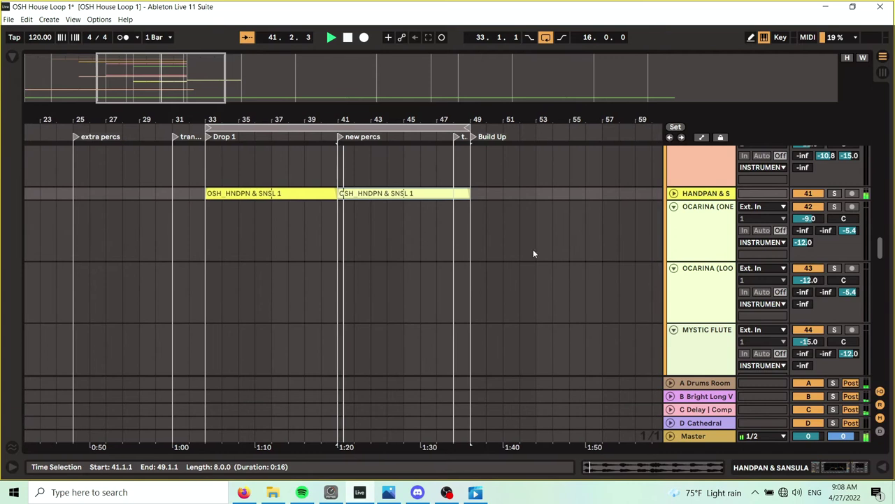
{"action": "scroll", "coordinate": [483, 281], "scroll_direction": "up", "scroll_amount": 2}
{"action": "scroll", "coordinate": [483, 282], "scroll_direction": "up", "scroll_amount": 2}
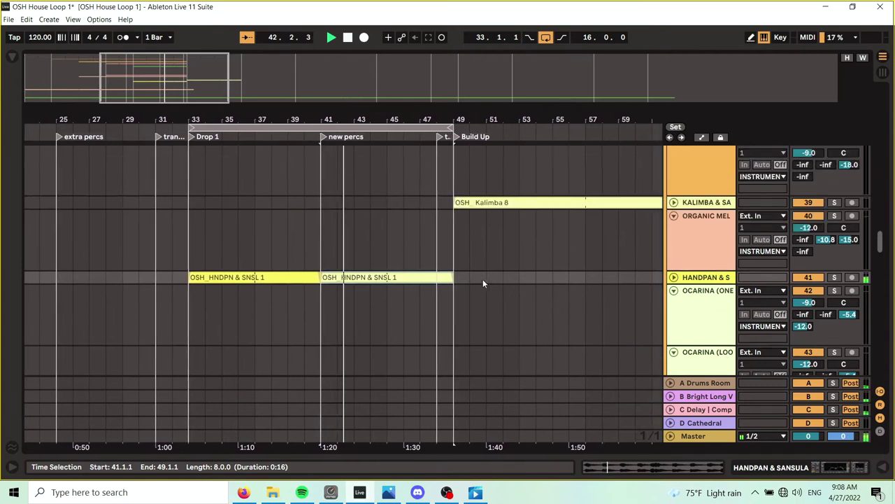
{"action": "scroll", "coordinate": [420, 279], "scroll_direction": "down", "scroll_amount": 1}
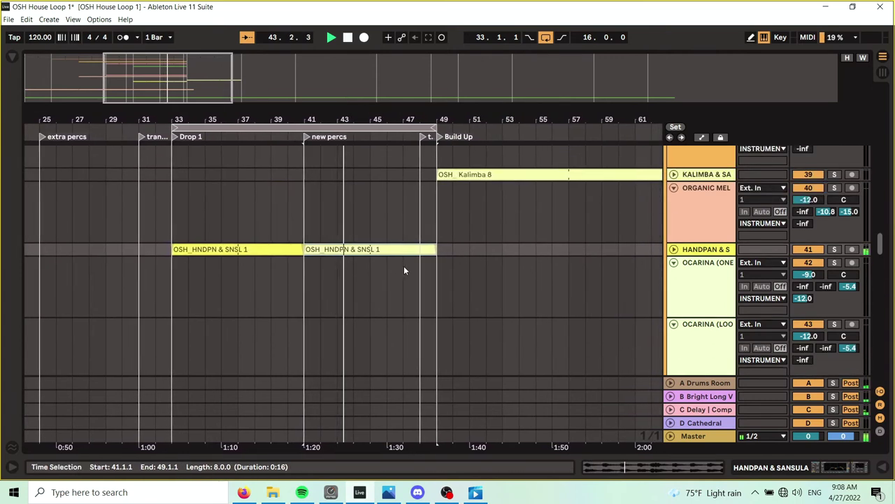
{"action": "key", "text": "space"}
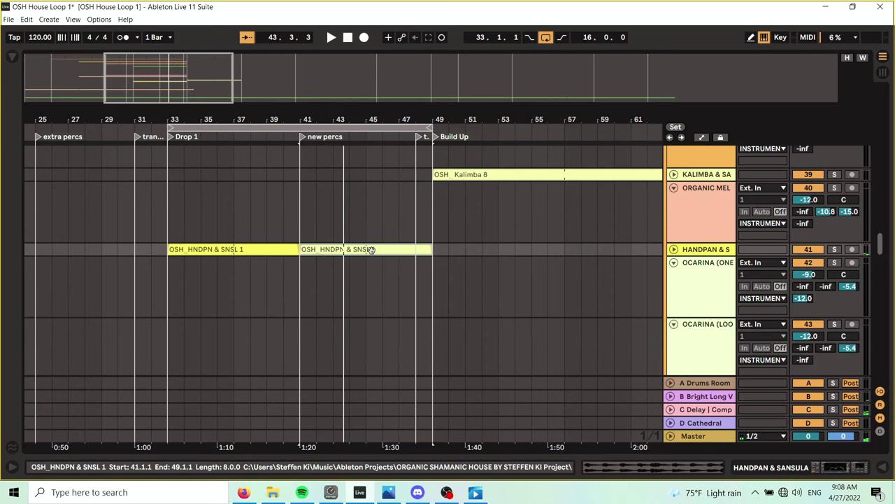
Step: Remove the transposed copy and restore OSH_HNDPN & SNSL 1 as a single clip from bar 33 to bar 49
{"action": "left_click_drag", "start_coordinate": [295, 249], "coordinate": [434, 251]}
{"action": "left_click_drag", "start_coordinate": [305, 120], "coordinate": [387, 116]}
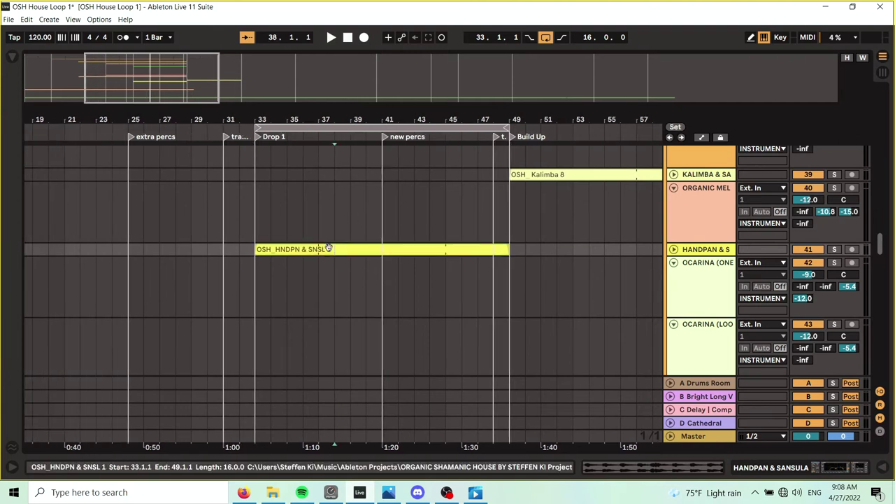
{"action": "left_click", "coordinate": [274, 136]}
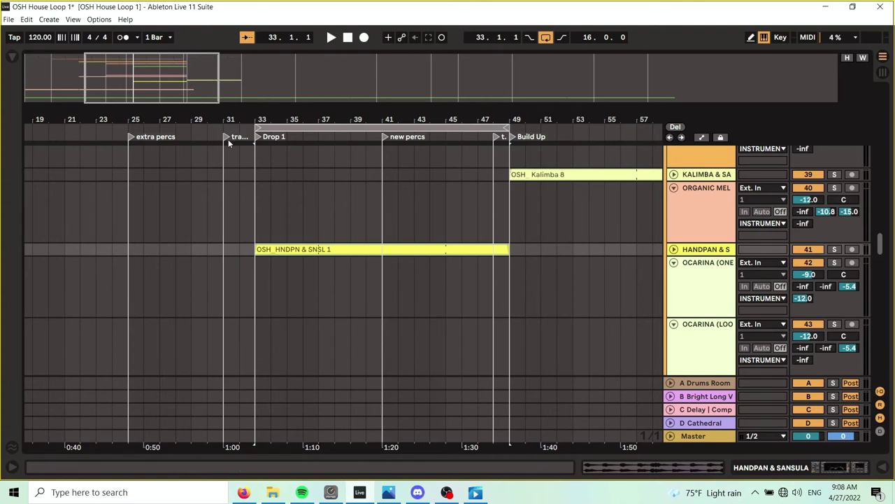
Step: Extend the OSH_HNDPN & SNSL 1 and OSH_HARMONY LOW 5 clips through the Build Up section to bar 65
{"action": "left_click_drag", "start_coordinate": [353, 116], "coordinate": [381, 68]}
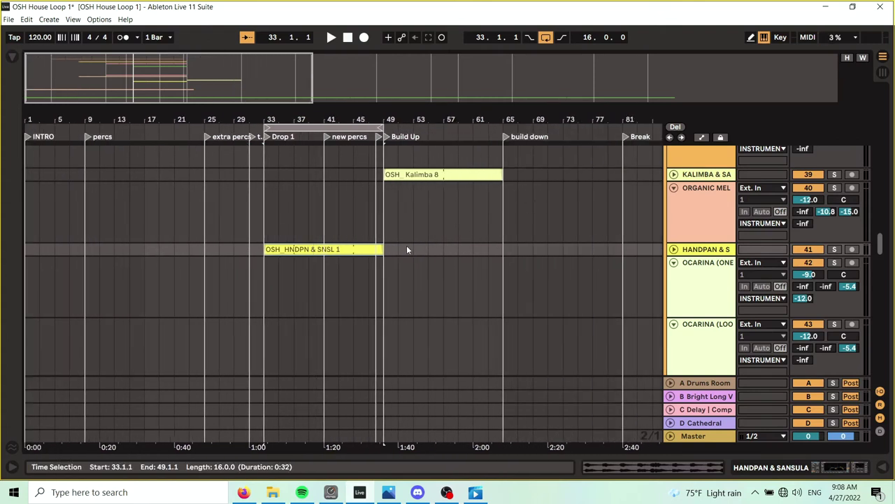
{"action": "left_click_drag", "start_coordinate": [384, 249], "coordinate": [502, 249]}
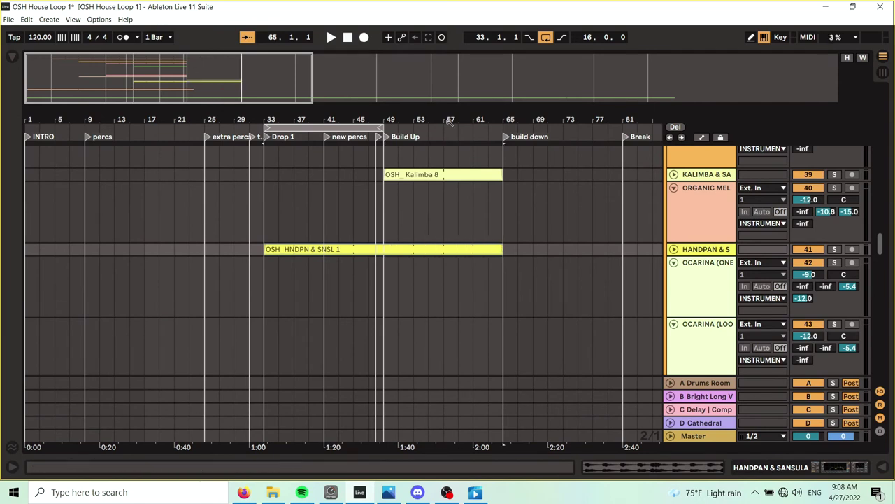
{"action": "scroll", "coordinate": [490, 188], "scroll_direction": "down", "scroll_amount": 8}
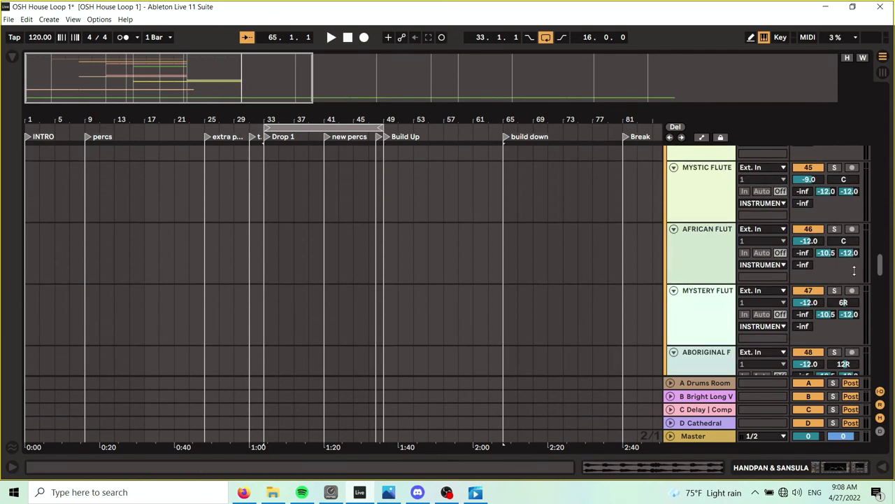
{"action": "left_click_drag", "start_coordinate": [879, 263], "coordinate": [881, 296]}
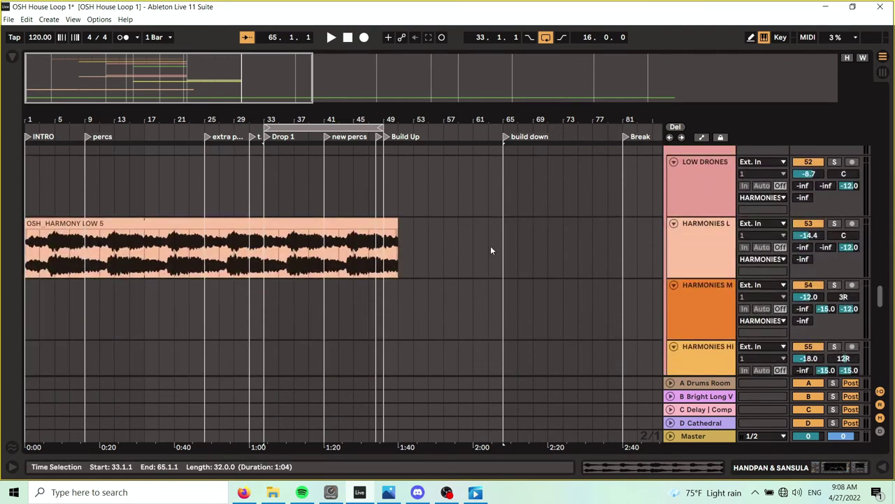
{"action": "left_click_drag", "start_coordinate": [393, 221], "coordinate": [504, 224]}
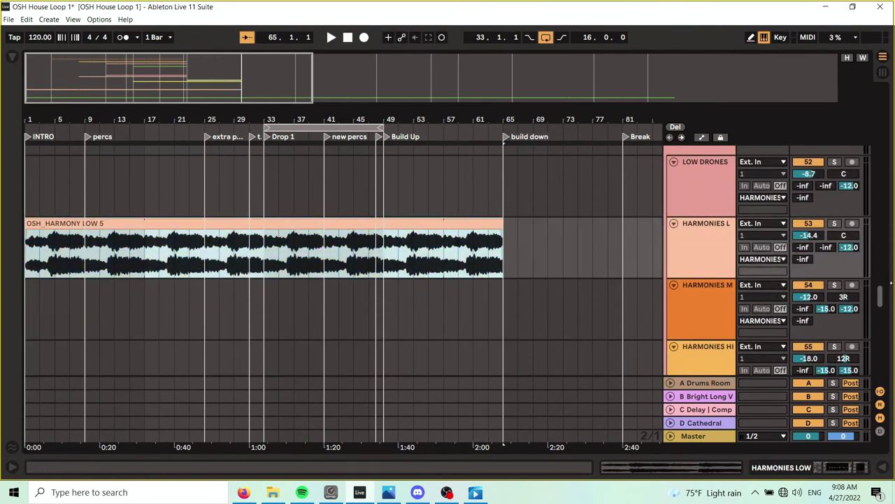
Step: Extend the OSH_CLAVES 1 and OSH_TRIBAL SHAKER 3 clips to end at bar 65
{"action": "left_click_drag", "start_coordinate": [879, 294], "coordinate": [874, 213]}
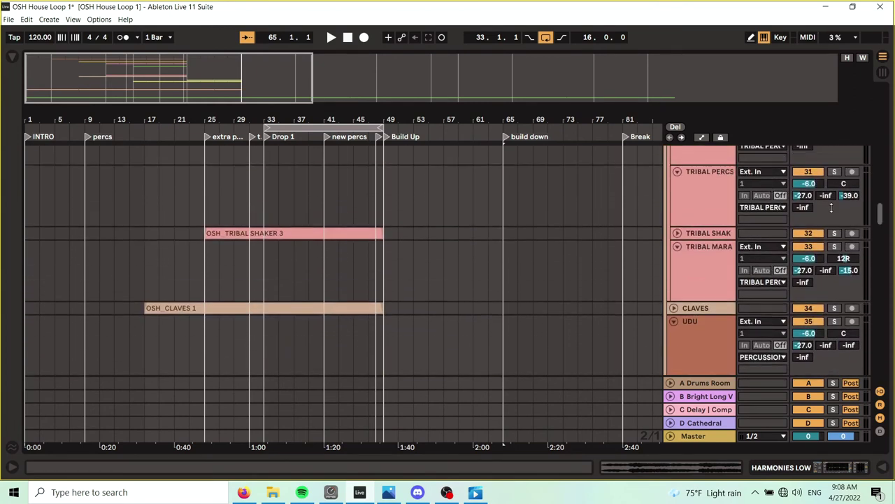
{"action": "left_click_drag", "start_coordinate": [384, 308], "coordinate": [491, 308]}
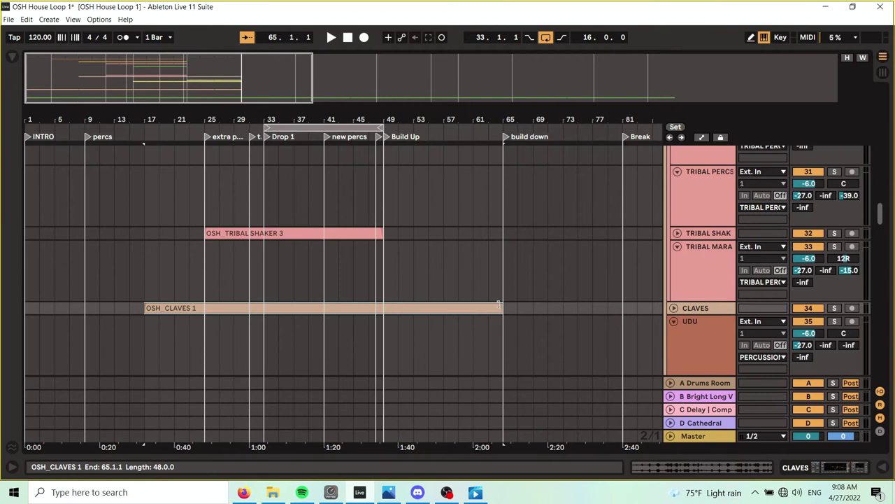
{"action": "left_click_drag", "start_coordinate": [381, 233], "coordinate": [502, 233]}
Step: Extend the OSH_SUBBASS 2 clip on the SUB track to end at bar 65
{"action": "left_click_drag", "start_coordinate": [881, 214], "coordinate": [886, 152]}
{"action": "scroll", "coordinate": [411, 327], "scroll_direction": "down", "scroll_amount": 3}
{"action": "left_click_drag", "start_coordinate": [385, 274], "coordinate": [503, 269]}
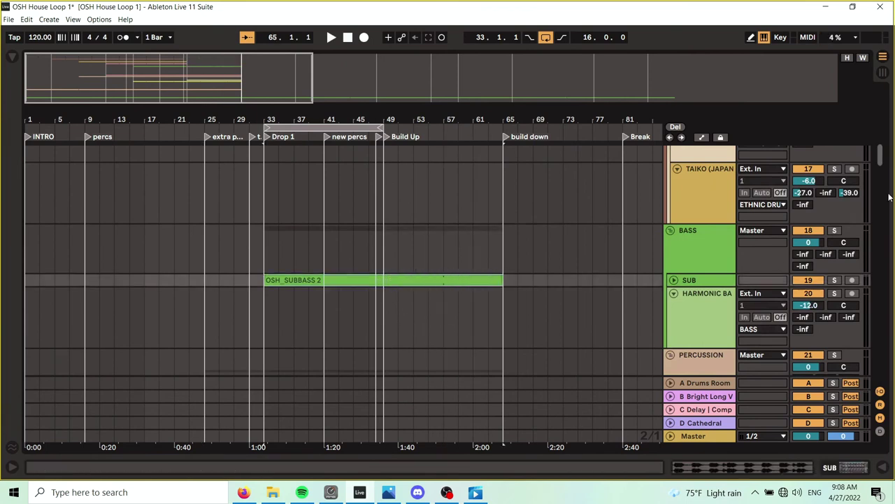
Step: Extend the OSH_CUMACO DRUM 1 and OSH_BATA DRUM 2 clips to the build down locator at bar 65
{"action": "left_click_drag", "start_coordinate": [882, 160], "coordinate": [882, 138]}
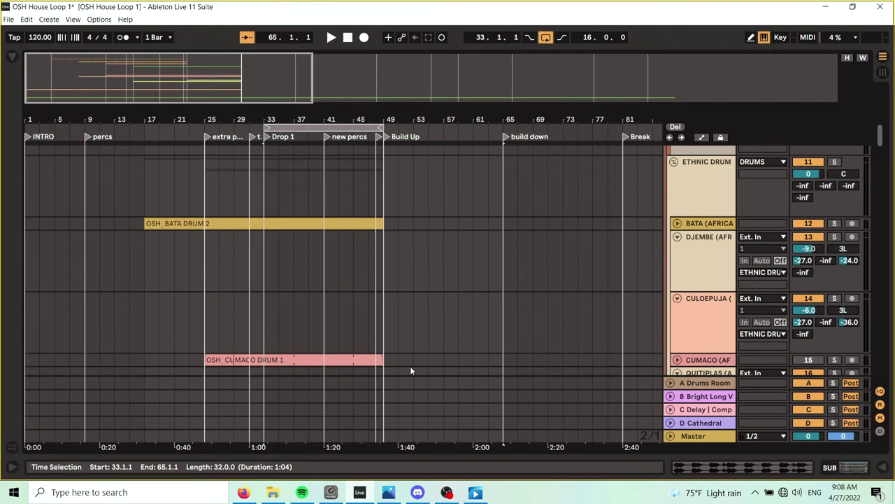
{"action": "left_click_drag", "start_coordinate": [383, 360], "coordinate": [502, 359]}
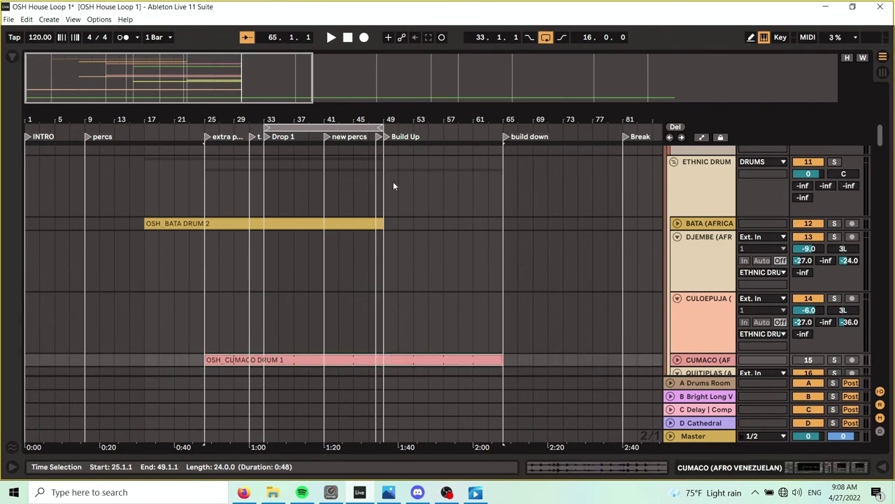
{"action": "left_click_drag", "start_coordinate": [381, 221], "coordinate": [503, 221]}
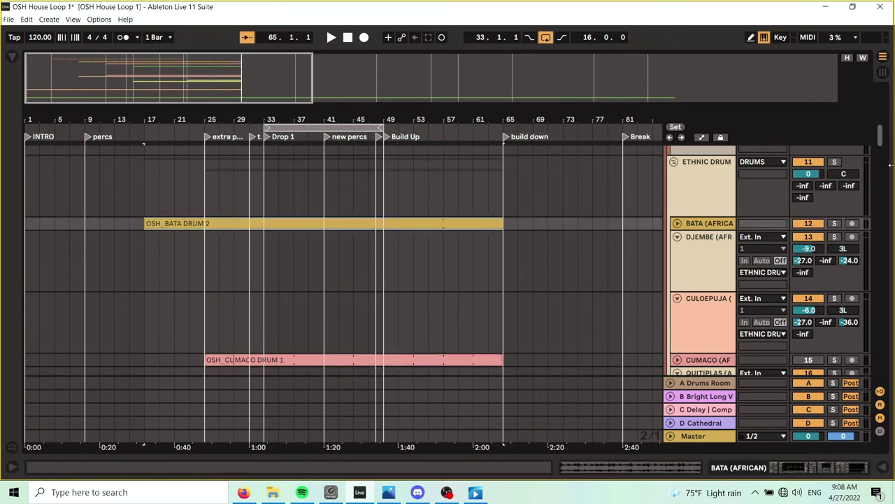
Step: Move the loop to the Build Up section, bars 49 to 65, and start playback from the new percs locator
{"action": "mouse_move", "coordinate": [882, 138]}
{"action": "left_mouse_down"}
{"action": "mouse_move", "coordinate": [882, 110]}
{"action": "mouse_move", "coordinate": [882, 143]}
{"action": "left_mouse_up"}
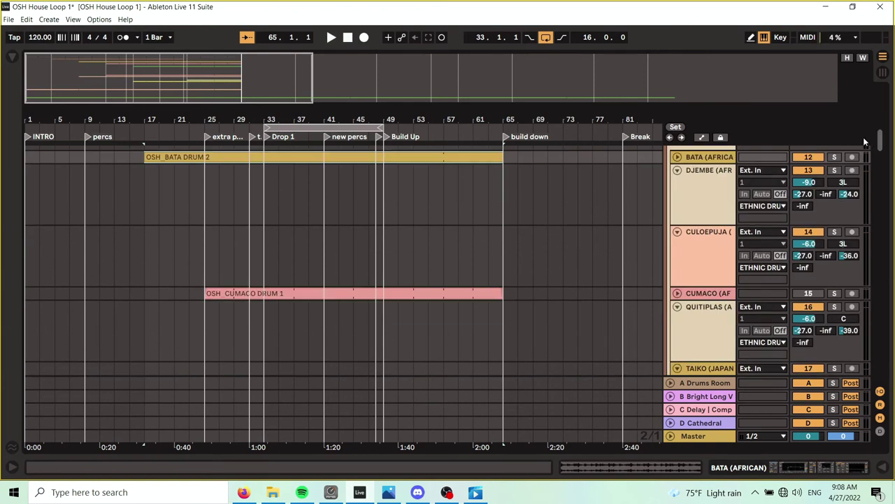
{"action": "left_click_drag", "start_coordinate": [345, 124], "coordinate": [481, 133]}
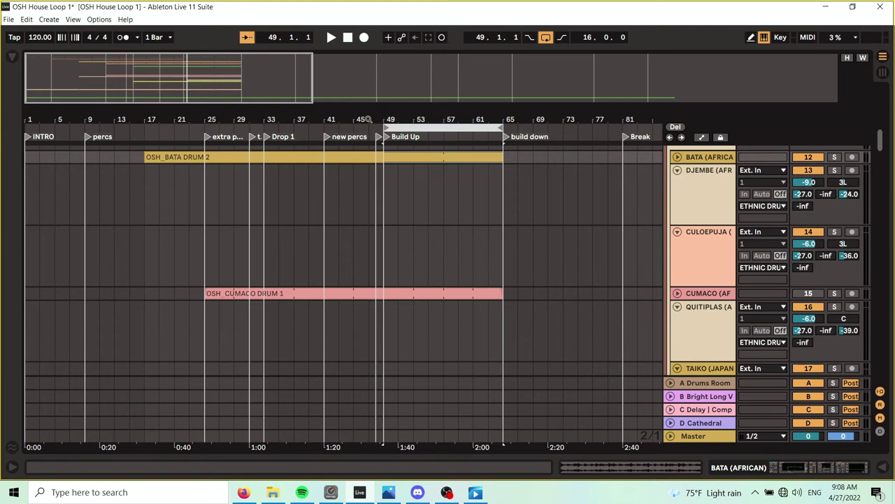
{"action": "left_click_drag", "start_coordinate": [370, 120], "coordinate": [369, 141]}
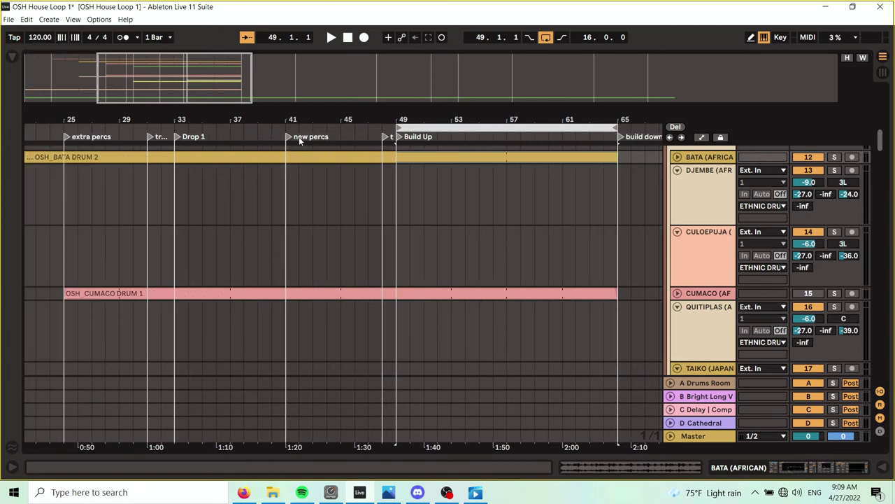
{"action": "left_click", "coordinate": [287, 137]}
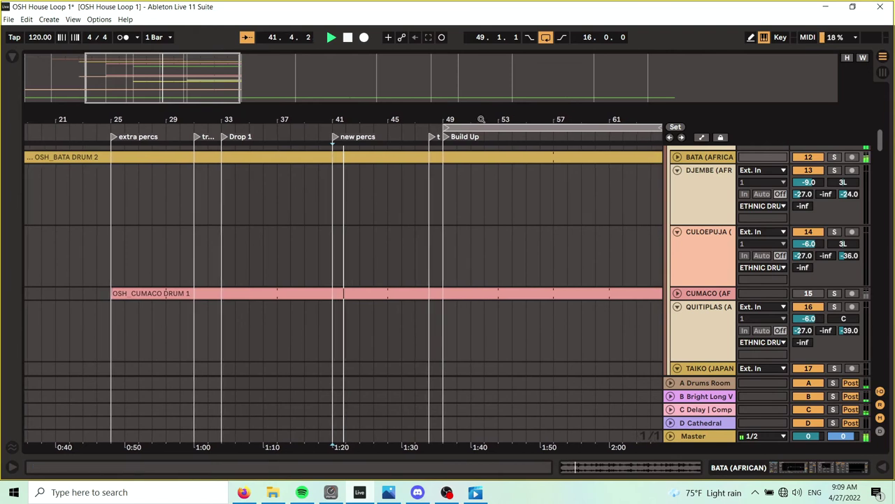
Step: Split the OSH_KICK 3 clip on the PUNCHY KICKS track at bars 48 and 49 to isolate the transition bar
{"action": "key", "text": "plus"}
{"action": "mouse_move", "coordinate": [480, 121]}
{"action": "left_mouse_down"}
{"action": "mouse_move", "coordinate": [481, 140]}
{"action": "mouse_move", "coordinate": [481, 106]}
{"action": "left_mouse_up"}
{"action": "scroll", "coordinate": [448, 175], "scroll_direction": "up", "scroll_amount": 6}
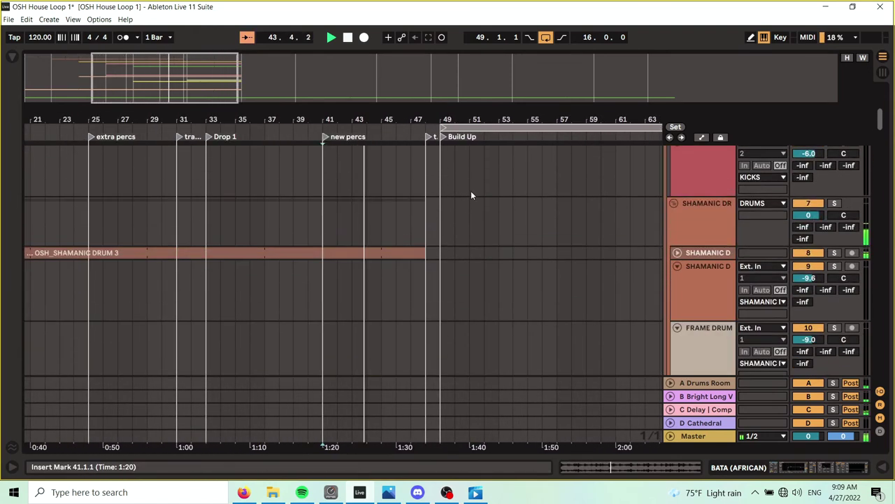
{"action": "key", "text": "plus"}
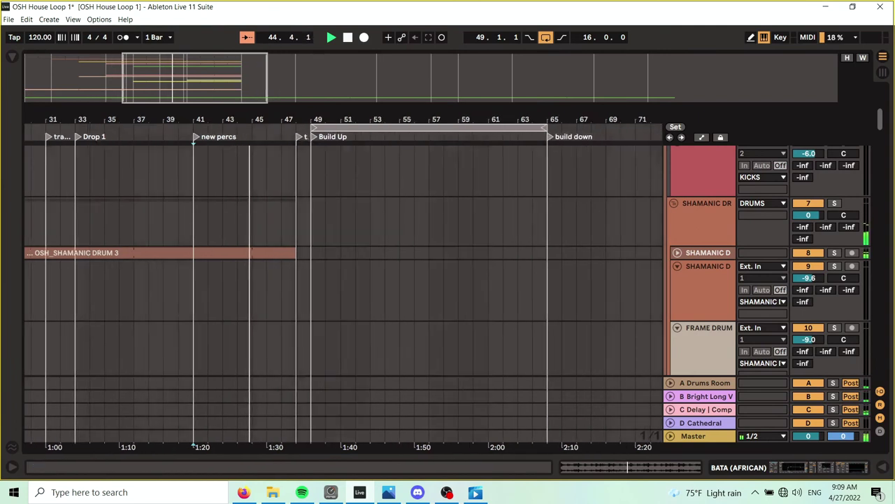
{"action": "key", "text": "minus"}
{"action": "key", "text": "minus"}
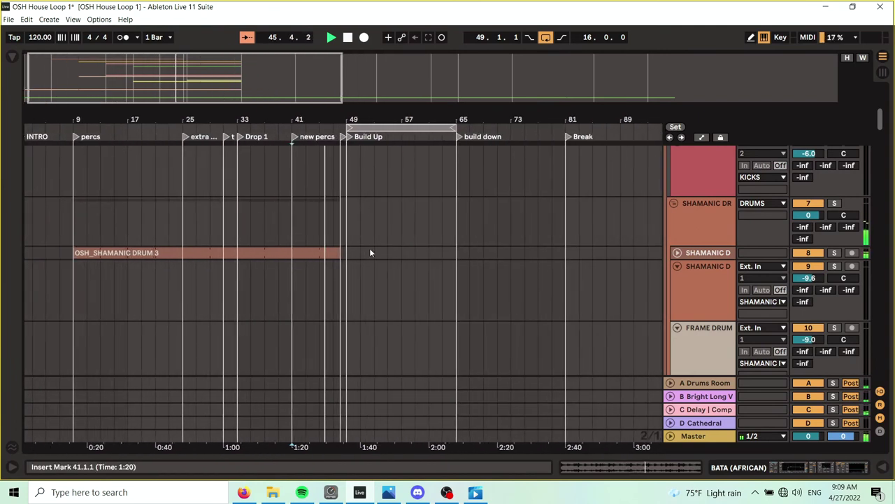
{"action": "scroll", "coordinate": [369, 248], "scroll_direction": "up", "scroll_amount": 4}
{"action": "scroll", "coordinate": [383, 230], "scroll_direction": "up", "scroll_amount": 2}
{"action": "scroll", "coordinate": [372, 385], "scroll_direction": "down", "scroll_amount": 2}
{"action": "left_click_drag", "start_coordinate": [346, 116], "coordinate": [360, 238]}
{"action": "key", "text": "space"}
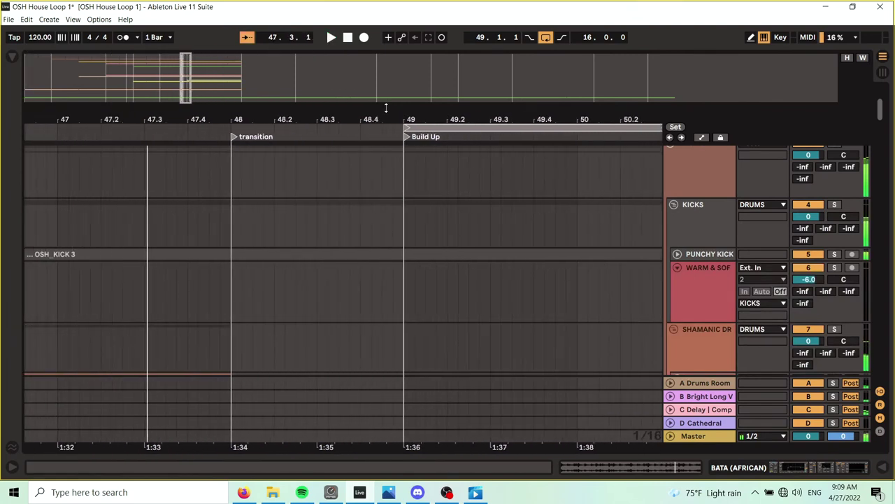
{"action": "left_click", "coordinate": [396, 281]}
{"action": "left_click_drag", "start_coordinate": [404, 280], "coordinate": [233, 250]}
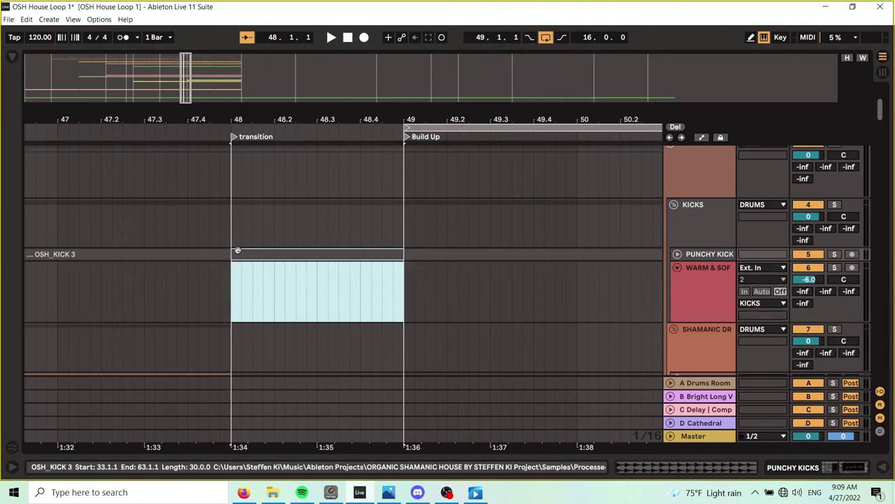
{"action": "key", "text": "ctrl+e"}
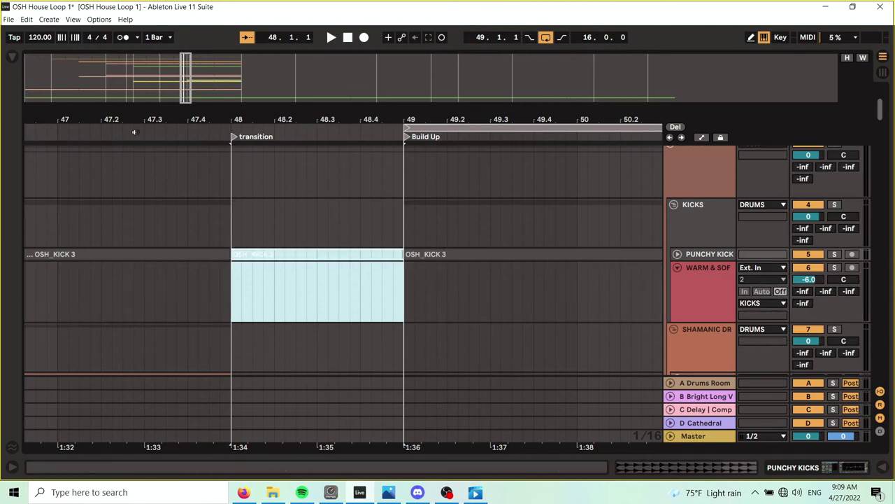
Step: Play back the transition and extend the Build Up part of the OSH_KICK 3 clip to end at bar 65
{"action": "left_click", "coordinate": [113, 132]}
{"action": "left_click_drag", "start_coordinate": [434, 105], "coordinate": [264, 51]}
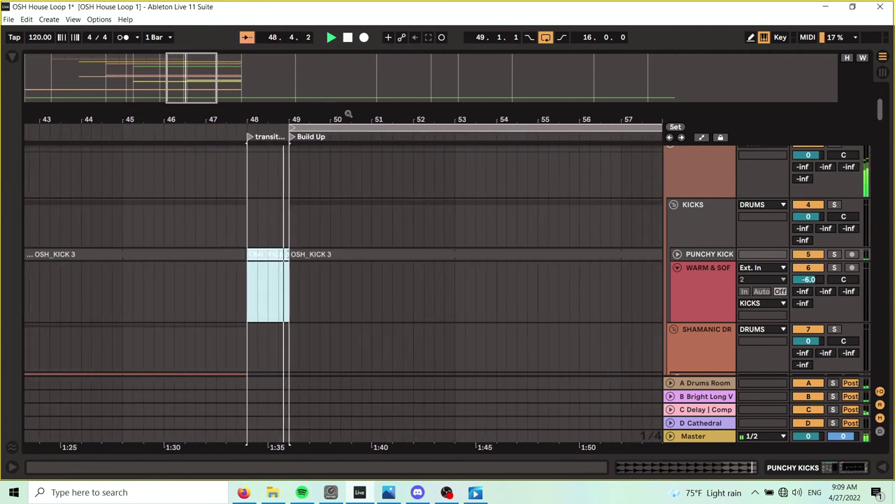
{"action": "left_click_drag", "start_coordinate": [348, 114], "coordinate": [285, 87]}
{"action": "key", "text": "minus"}
{"action": "key", "text": "minus"}
{"action": "left_click_drag", "start_coordinate": [464, 251], "coordinate": [488, 250]}
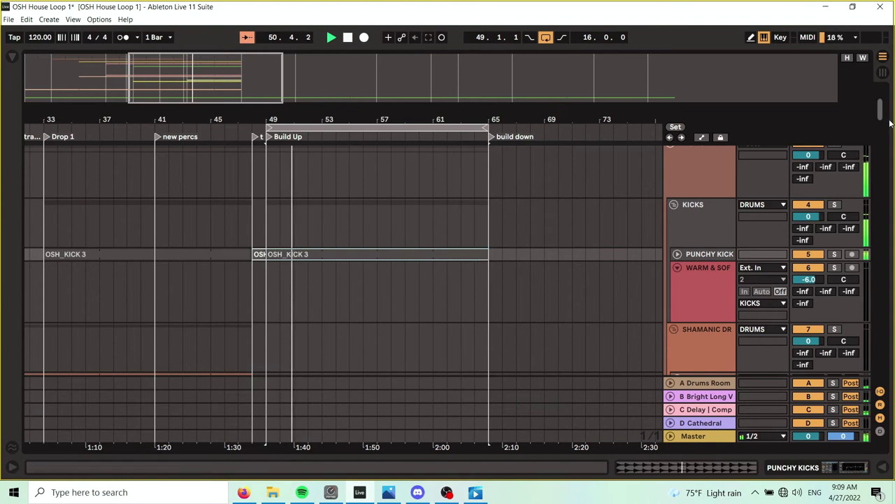
Step: Split the OSH_ Kalimba 8 clip at bar 57 and colour its second half green
{"action": "left_click_drag", "start_coordinate": [882, 116], "coordinate": [882, 243]}
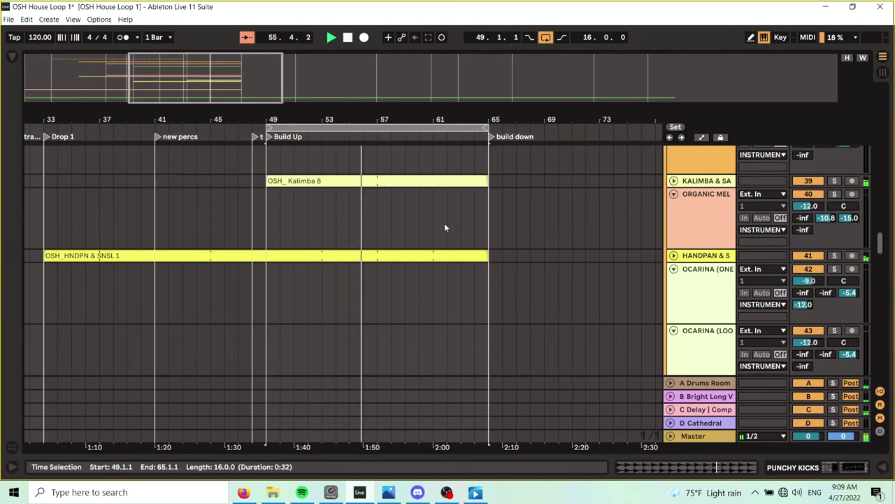
{"action": "left_click", "coordinate": [378, 195]}
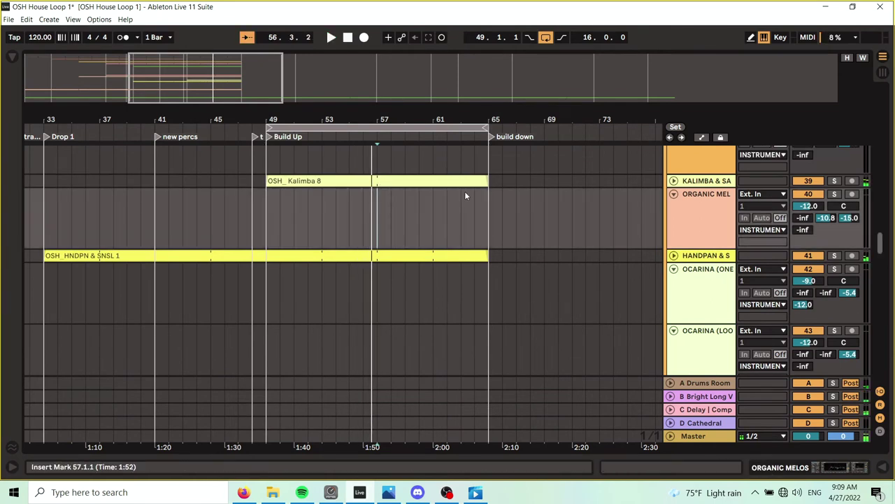
{"action": "mouse_move", "coordinate": [487, 180]}
{"action": "left_mouse_down"}
{"action": "mouse_move", "coordinate": [363, 180]}
{"action": "mouse_move", "coordinate": [451, 181]}
{"action": "left_mouse_up"}
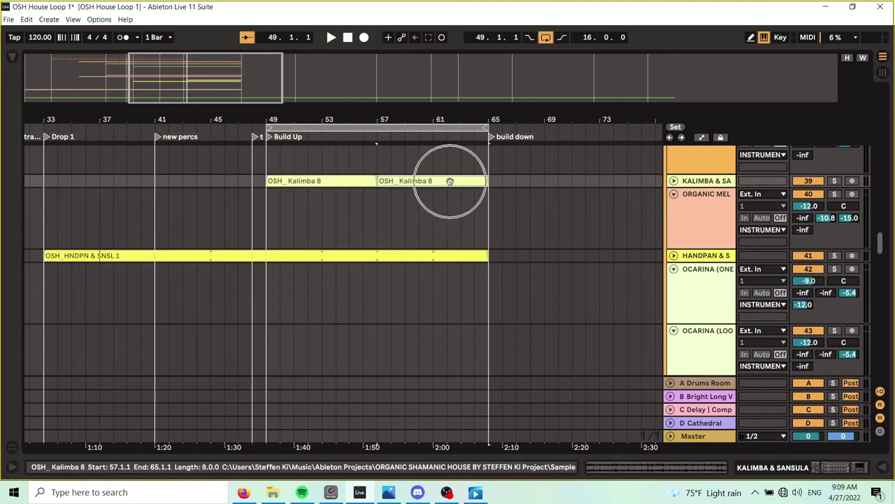
{"action": "double_click", "coordinate": [452, 180]}
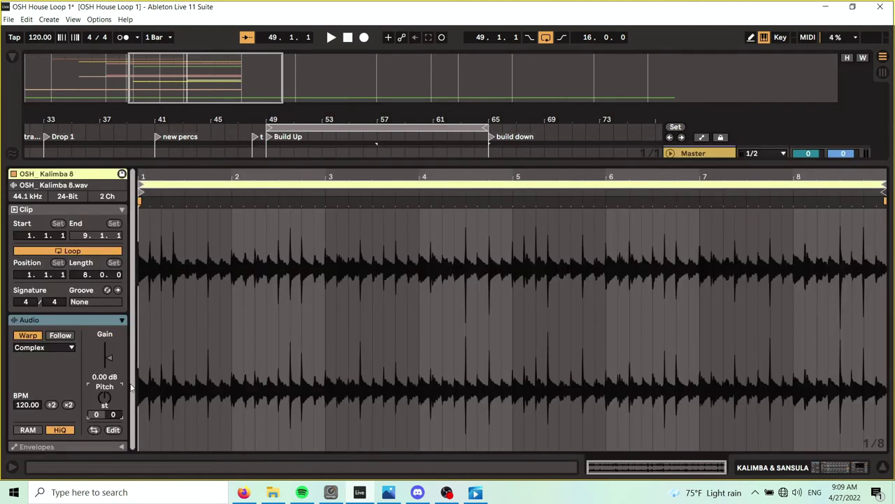
{"action": "left_click", "coordinate": [883, 470]}
{"action": "right_click", "coordinate": [413, 151]}
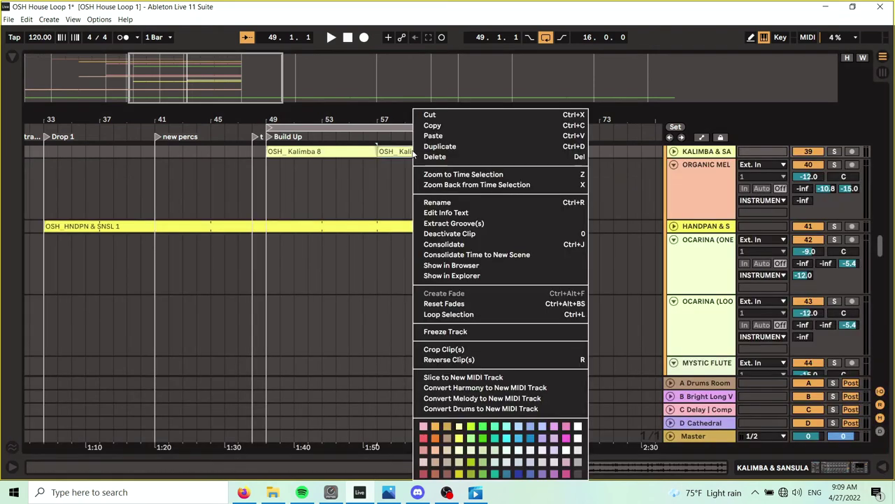
{"action": "left_click", "coordinate": [471, 439]}
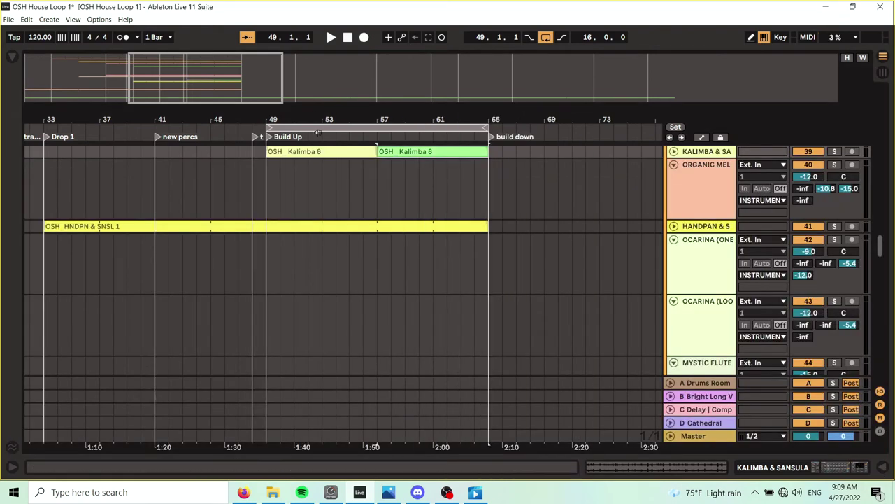
Step: Play the Build Up loop from bar 49 and mute the handpan track to hear the kalimba part without it
{"action": "left_click", "coordinate": [317, 129]}
{"action": "key", "text": "space"}
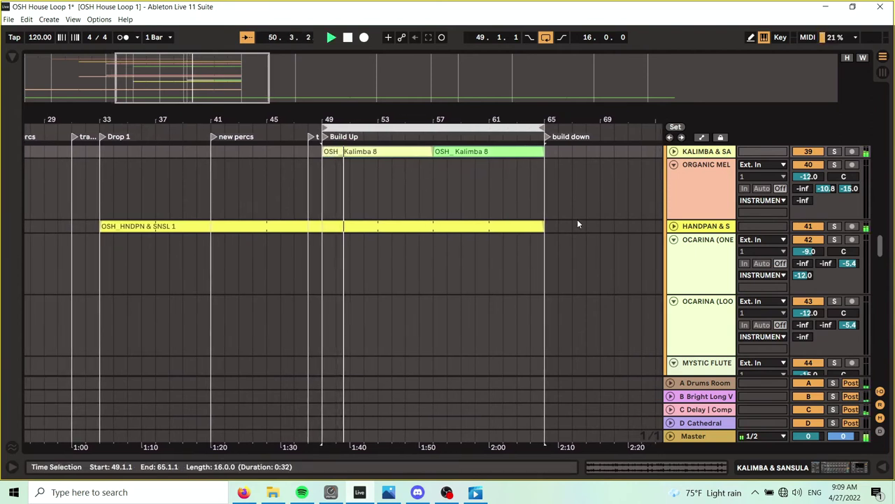
{"action": "left_click_drag", "start_coordinate": [480, 119], "coordinate": [409, 106]}
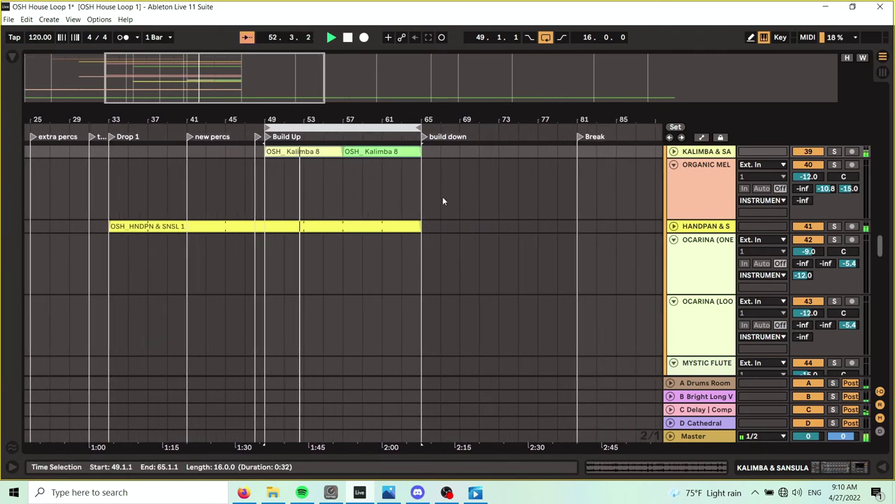
{"action": "scroll", "coordinate": [443, 201], "scroll_direction": "up", "scroll_amount": 1}
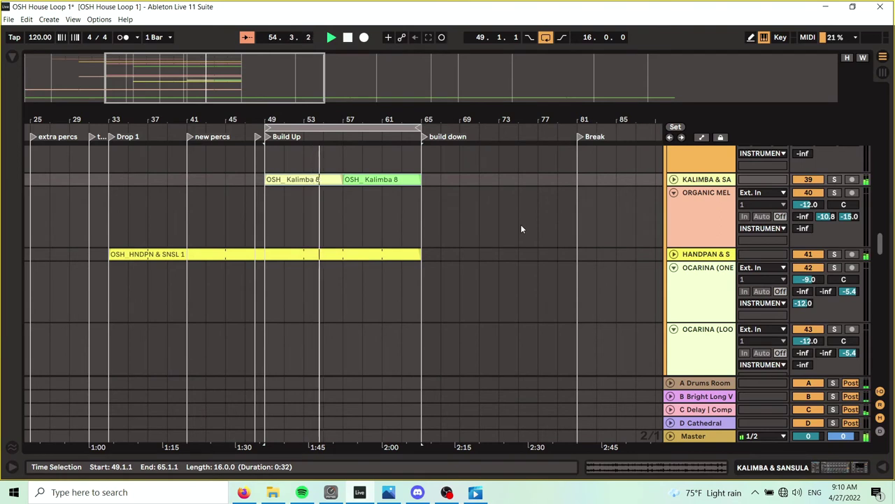
{"action": "scroll", "coordinate": [427, 224], "scroll_direction": "up", "scroll_amount": 1}
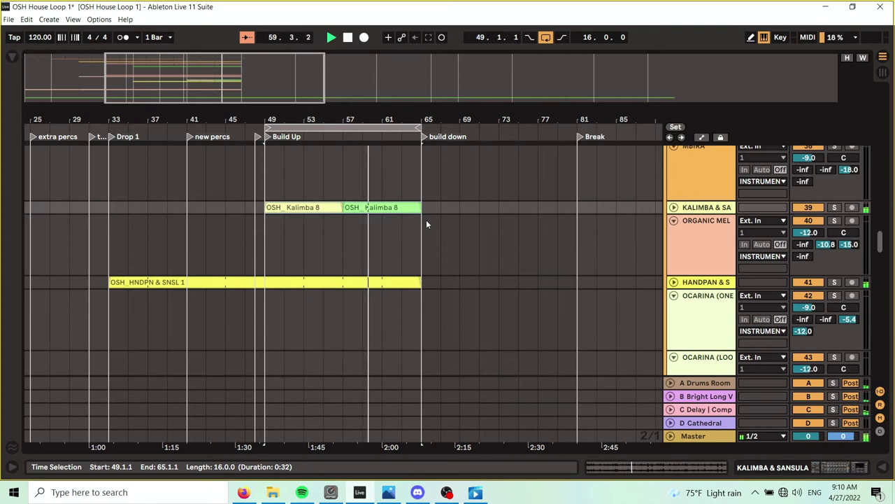
{"action": "left_click", "coordinate": [809, 273]}
{"action": "left_click", "coordinate": [808, 282]}
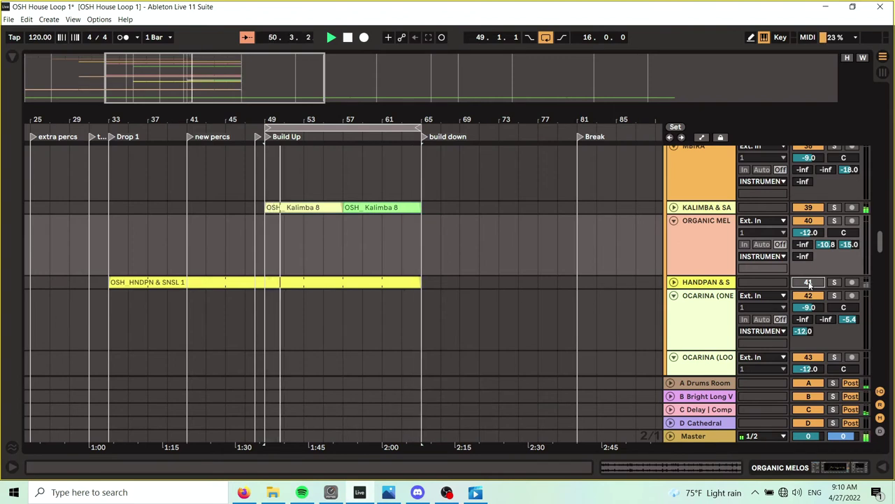
Step: Extend the first OSH_ Kalimba 8 clip over the green half to bar 65 and play the Build Up loop
{"action": "left_click", "coordinate": [402, 206]}
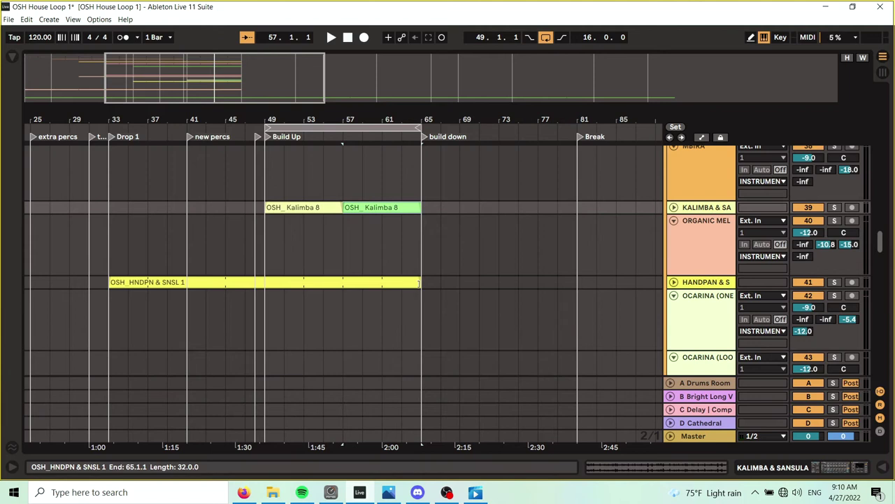
{"action": "left_click_drag", "start_coordinate": [343, 207], "coordinate": [422, 208]}
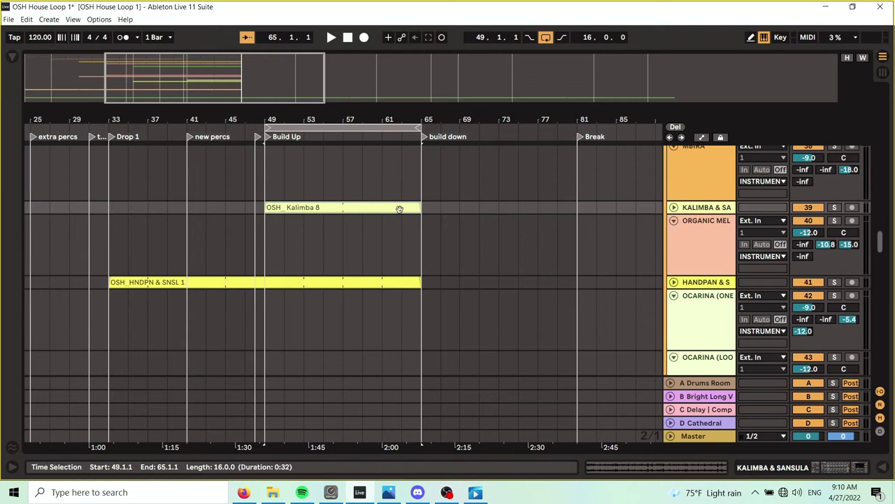
{"action": "left_click", "coordinate": [318, 129]}
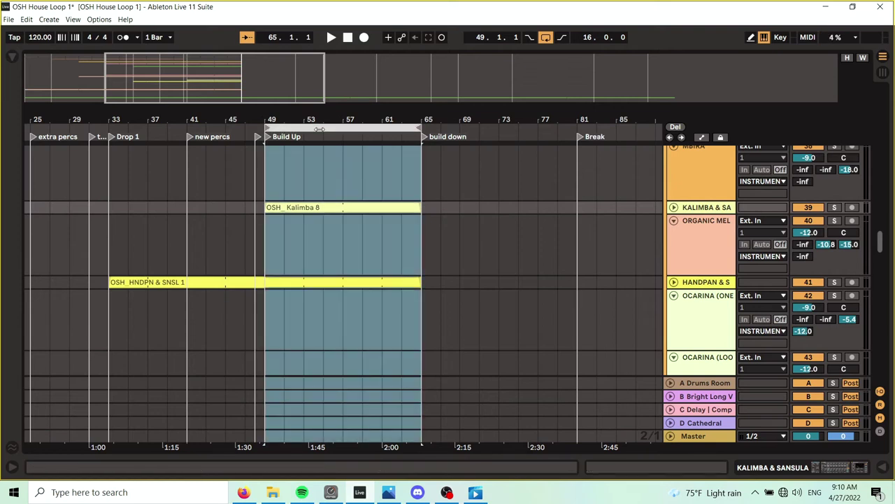
{"action": "left_click", "coordinate": [328, 35]}
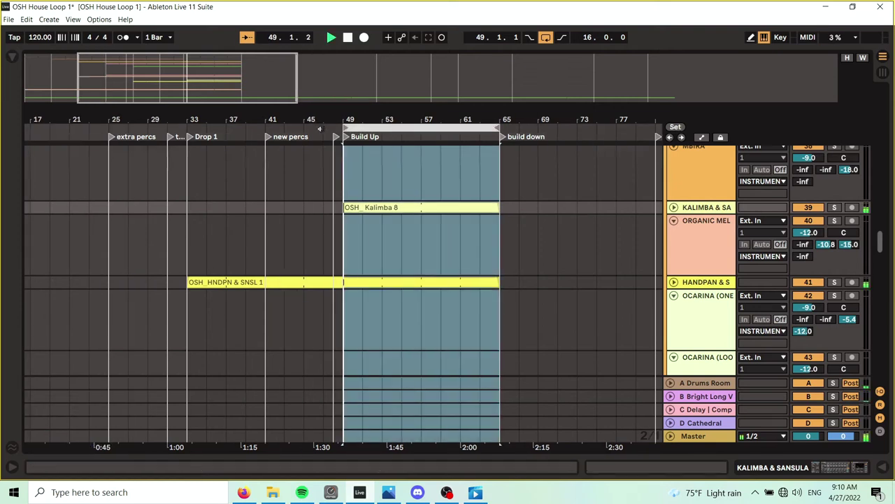
Step: Audition the OSH_ORGANIC PERCS 9 and OSH_ORGANIC PERCS 8 clips in Session View over the playing loop
{"action": "key", "text": "Tab"}
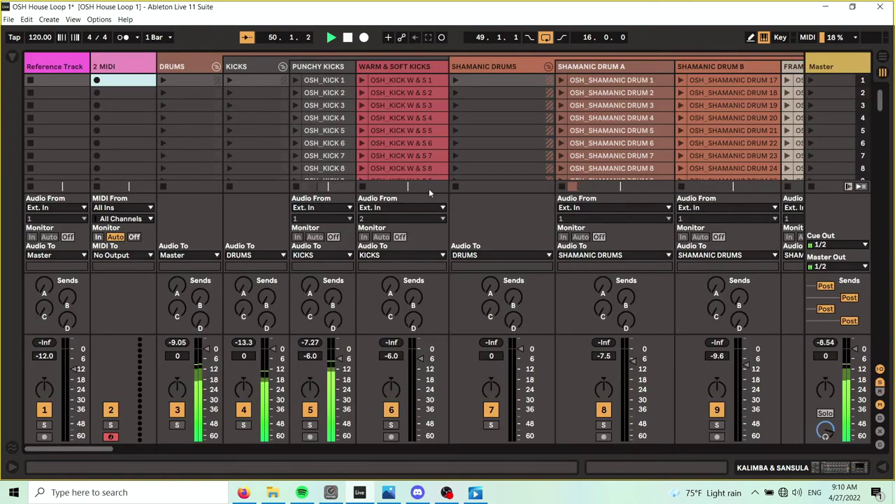
{"action": "left_click_drag", "start_coordinate": [89, 450], "coordinate": [280, 463]}
{"action": "scroll", "coordinate": [331, 143], "scroll_direction": "down", "scroll_amount": 2}
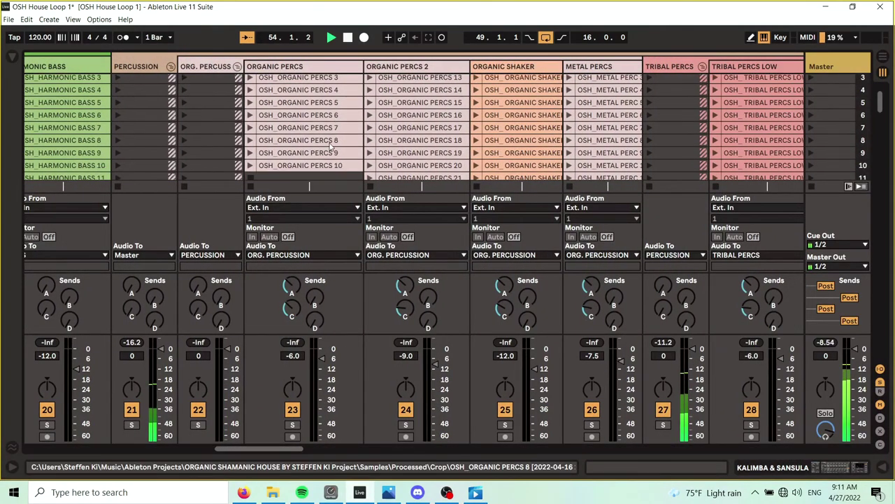
{"action": "left_click", "coordinate": [250, 152]}
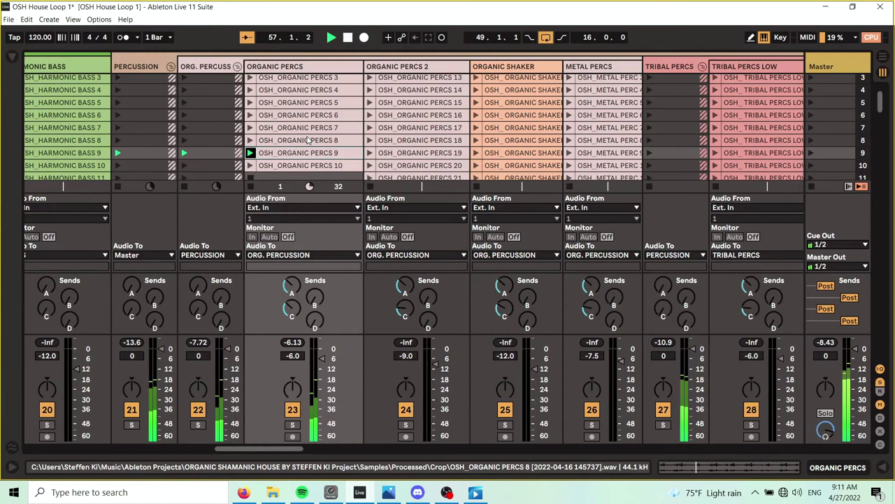
{"action": "left_click", "coordinate": [251, 140]}
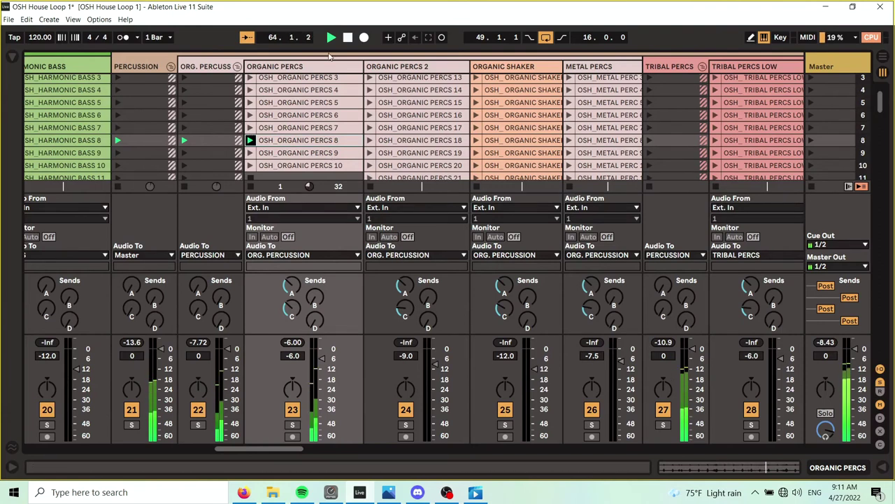
Step: Copy the OSH_ORGANIC PERCS 8 clip into the arrangement at bar 49 on the ORGANIC PERCS track
{"action": "right_click", "coordinate": [310, 141]}
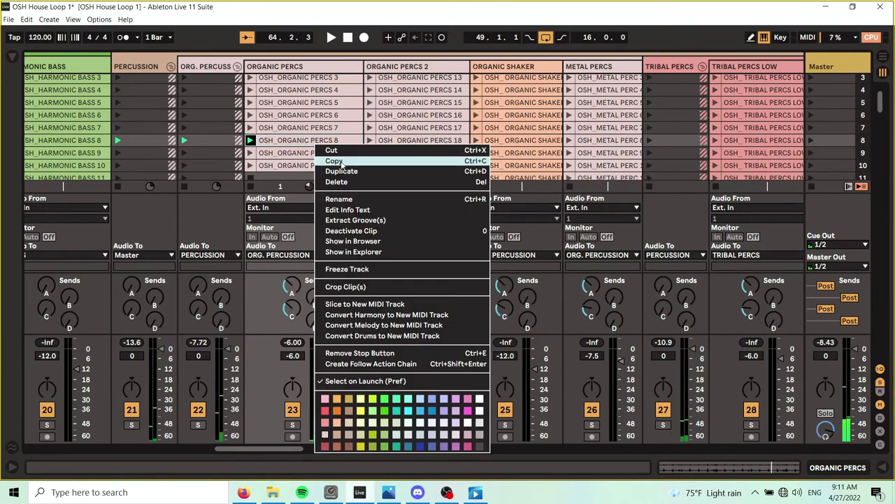
{"action": "left_click", "coordinate": [343, 165]}
{"action": "key", "text": "Tab"}
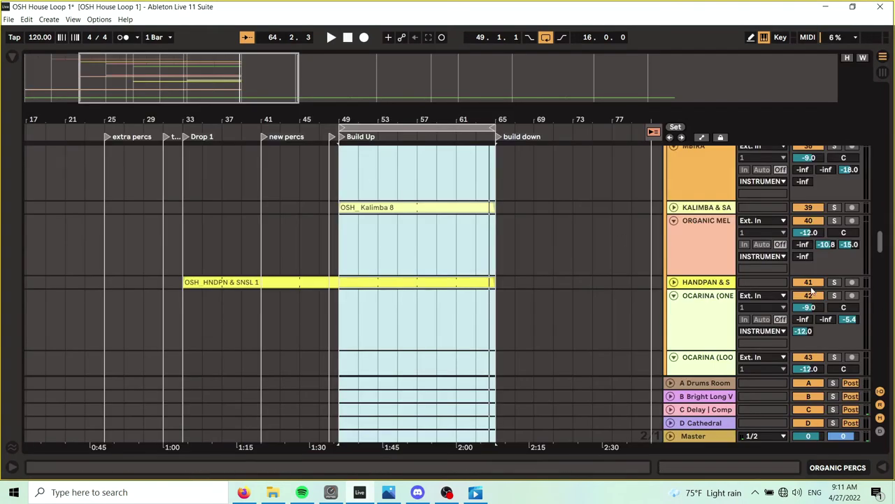
{"action": "scroll", "coordinate": [876, 243], "scroll_direction": "down", "scroll_amount": 5}
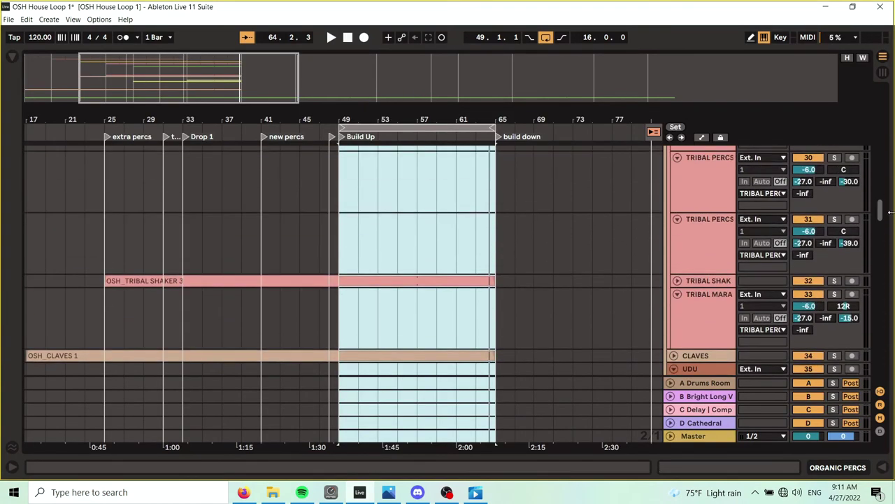
{"action": "key", "text": "Tab"}
{"action": "left_click", "coordinate": [293, 413]}
{"action": "key", "text": "Tab"}
{"action": "left_click_drag", "start_coordinate": [881, 209], "coordinate": [881, 182]}
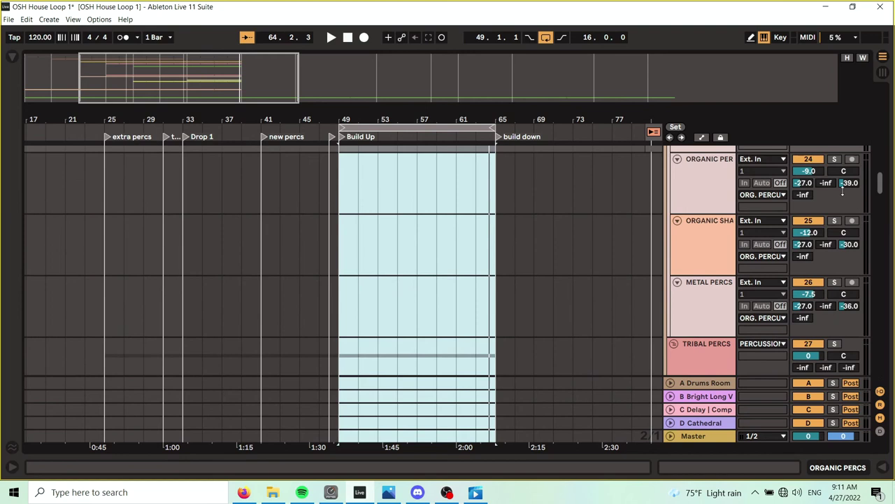
{"action": "scroll", "coordinate": [825, 252], "scroll_direction": "up", "scroll_amount": 3}
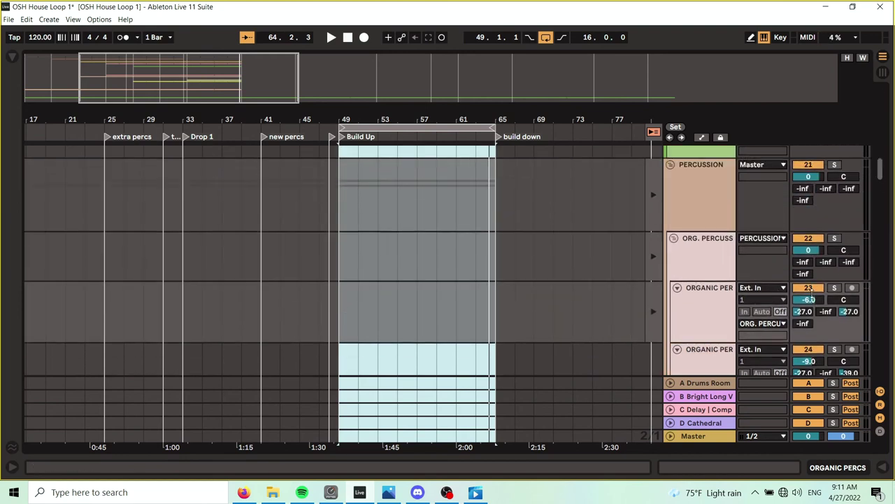
{"action": "left_click", "coordinate": [345, 293]}
{"action": "key", "text": "ctrl+v"}
Step: Extend the OSH_ORGANIC PERCS 8 clip to end at the build down locator at bar 65
{"action": "left_click", "coordinate": [437, 312]}
{"action": "left_click", "coordinate": [410, 286]}
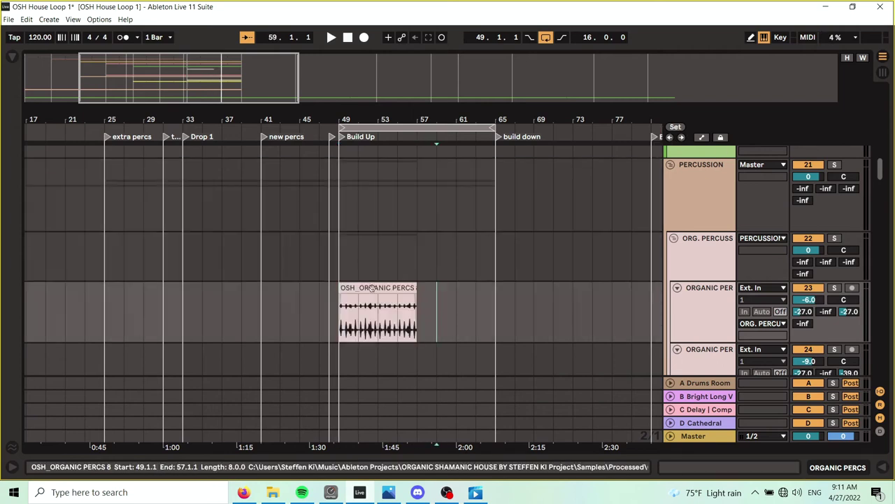
{"action": "left_click_drag", "start_coordinate": [416, 288], "coordinate": [496, 289]}
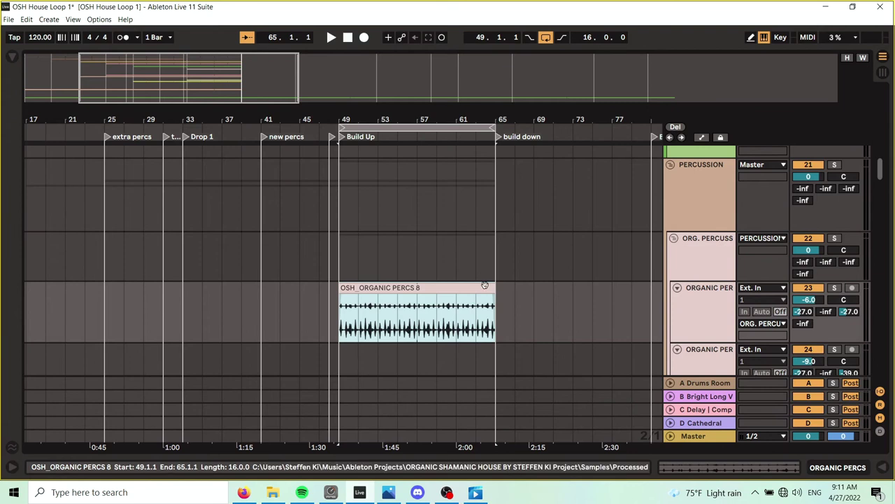
Step: Examine the clips across the instrument and percussion tracks in the Build Up section from bar 49 to bar 65
{"action": "left_click", "coordinate": [447, 129]}
{"action": "left_click_drag", "start_coordinate": [888, 176], "coordinate": [894, 233]}
{"action": "left_click_drag", "start_coordinate": [437, 119], "coordinate": [437, 109]}
{"action": "scroll", "coordinate": [487, 328], "scroll_direction": "down", "scroll_amount": 3}
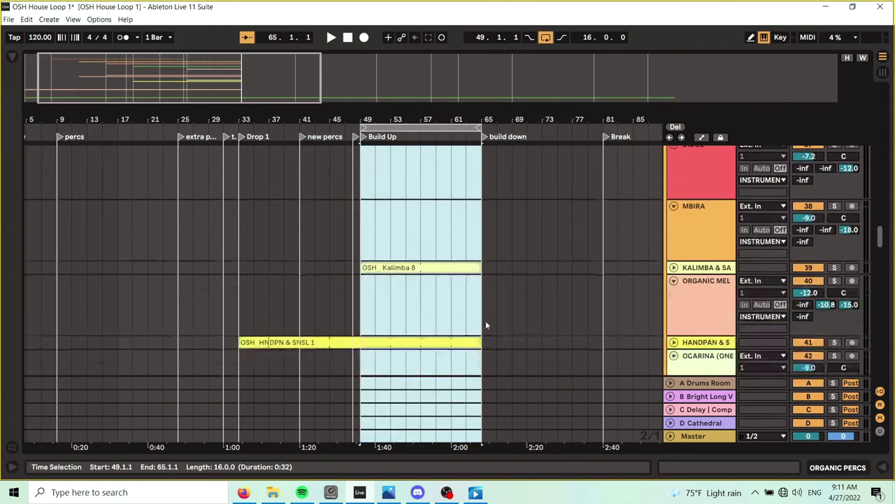
{"action": "left_click", "coordinate": [469, 267]}
{"action": "left_click", "coordinate": [527, 253]}
{"action": "scroll", "coordinate": [528, 256], "scroll_direction": "down", "scroll_amount": 3}
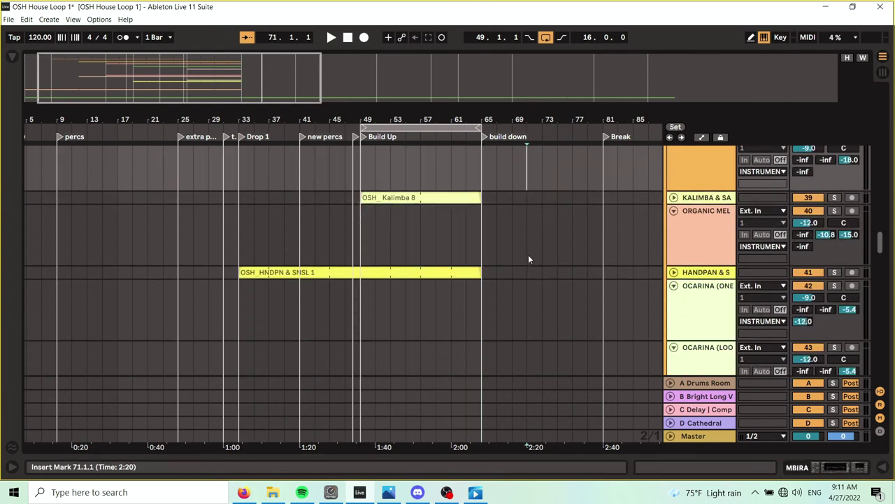
{"action": "left_click_drag", "start_coordinate": [435, 112], "coordinate": [381, 115]}
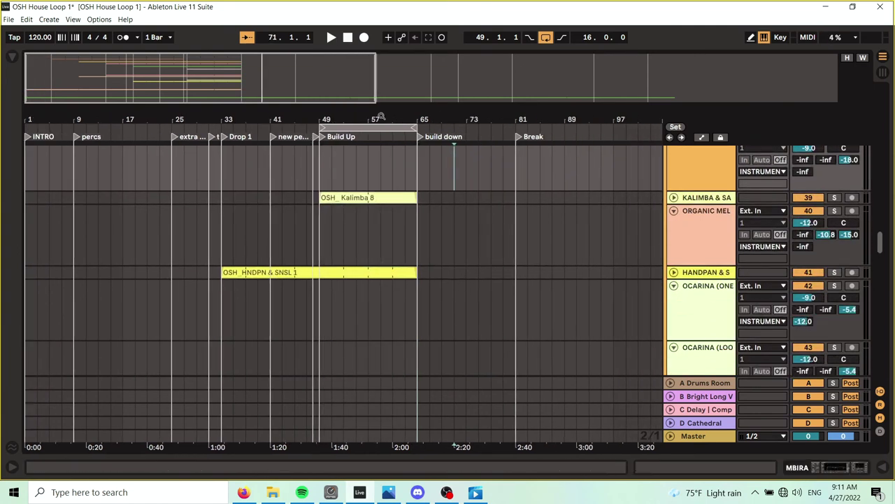
{"action": "scroll", "coordinate": [875, 257], "scroll_direction": "down", "scroll_amount": 3}
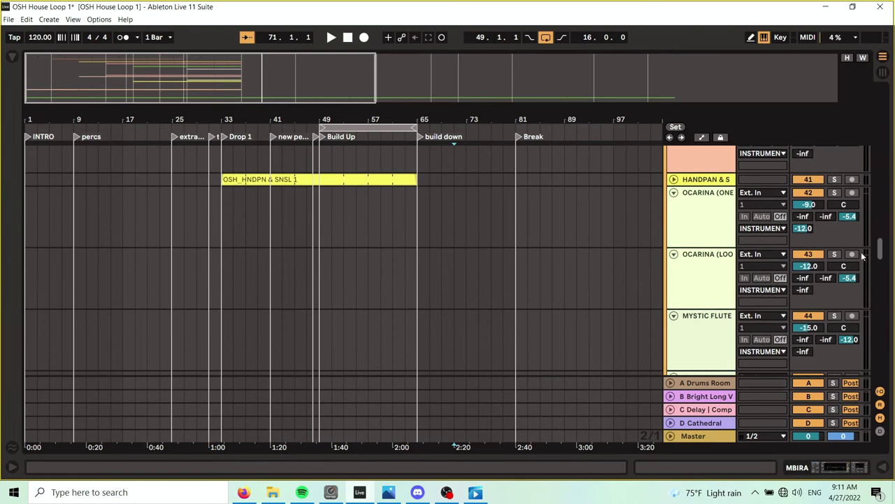
{"action": "left_click_drag", "start_coordinate": [881, 253], "coordinate": [880, 169]}
Step: Play the Build Up loop while looking over the tracks in Session View, and return to the arrangement with playback stopped
{"action": "left_click", "coordinate": [352, 125]}
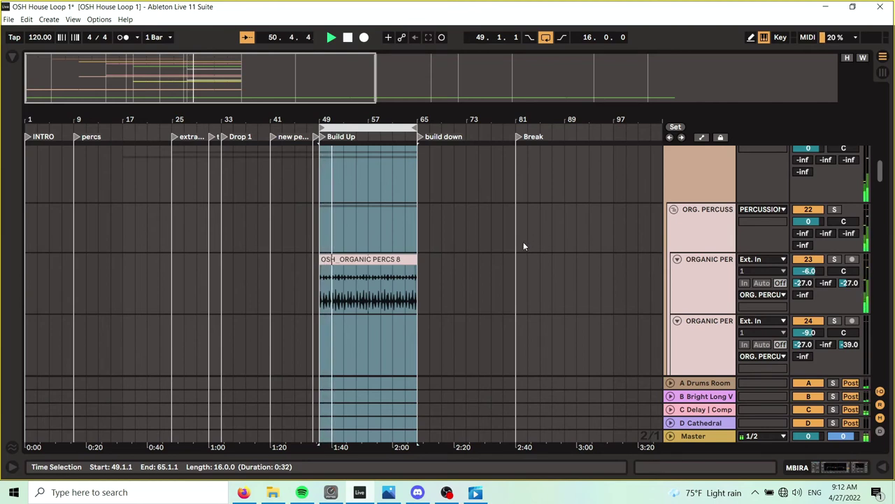
{"action": "key", "text": "Tab"}
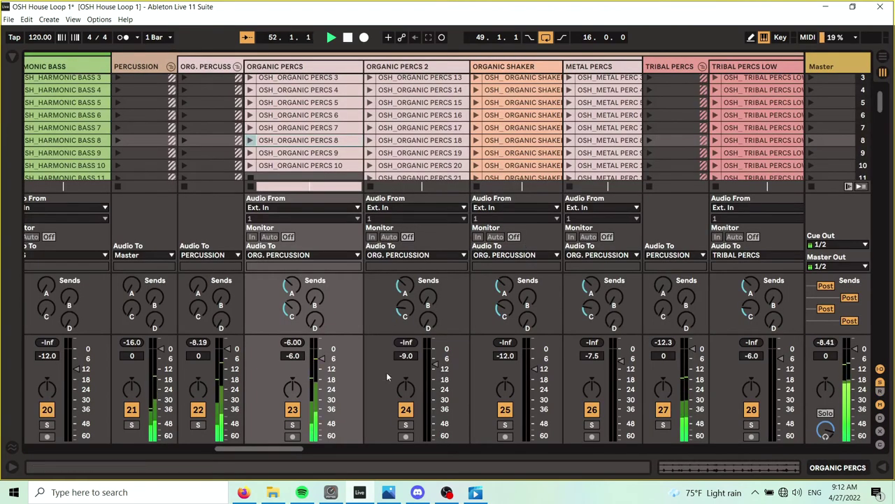
{"action": "left_click_drag", "start_coordinate": [277, 448], "coordinate": [570, 461]}
{"action": "key", "text": "Tab"}
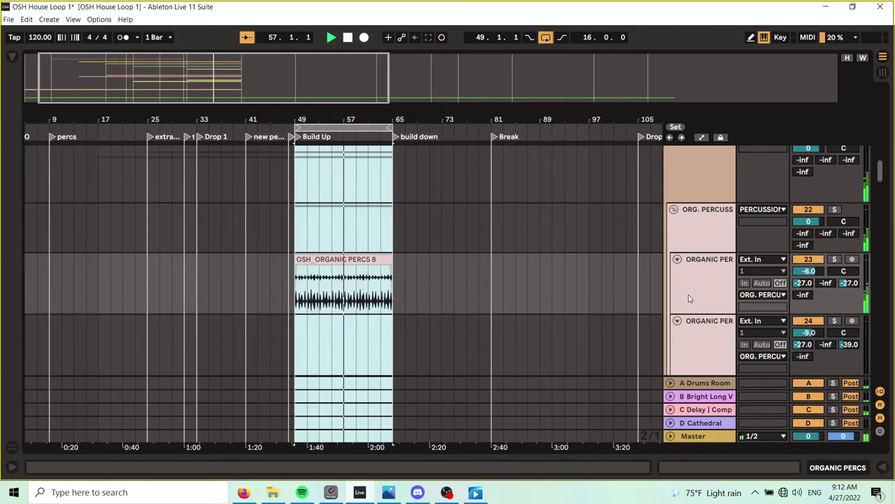
{"action": "left_click", "coordinate": [347, 37]}
{"action": "left_click", "coordinate": [347, 37]}
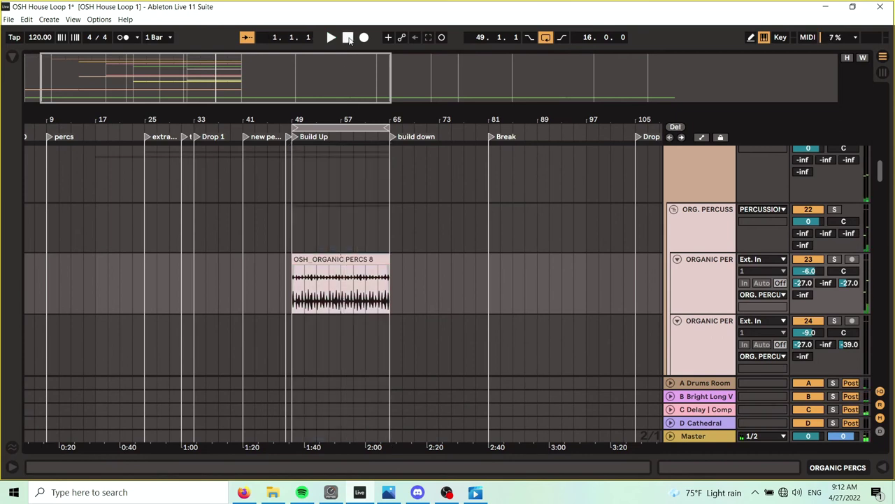
Step: Trim the start of the first OSH_KICK 3 clip on PUNCHY KICKS to the percs locator at bar 9 and replay the intro
{"action": "left_click_drag", "start_coordinate": [347, 115], "coordinate": [347, 95]}
{"action": "left_click_drag", "start_coordinate": [266, 123], "coordinate": [341, 142]}
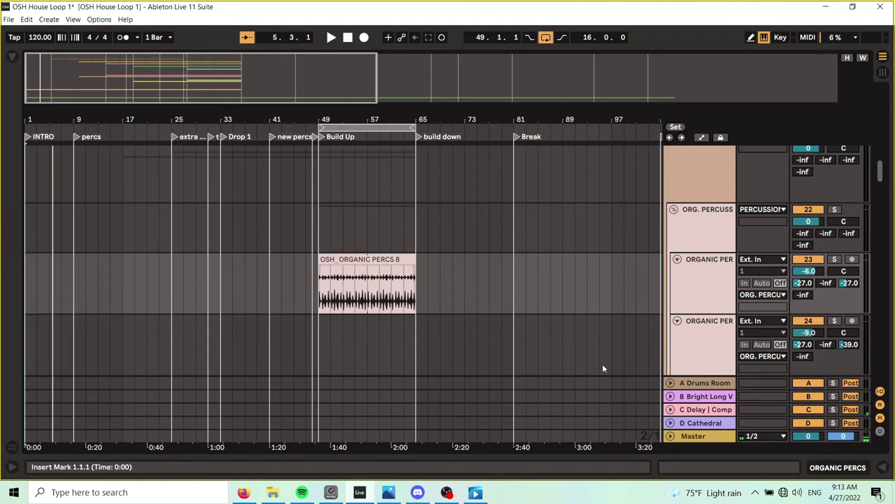
{"action": "left_click_drag", "start_coordinate": [885, 131], "coordinate": [885, 110]}
{"action": "left_click_drag", "start_coordinate": [29, 319], "coordinate": [74, 319]}
{"action": "left_click", "coordinate": [347, 38]}
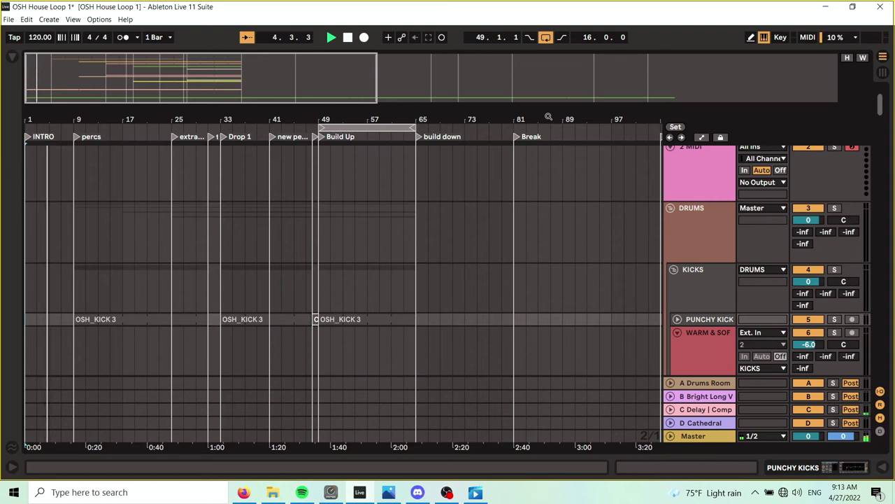
Step: Add a fade-in to the OSH_HARMONY LOW 5 clip, running from bar 1 to the percs locator at bar 9
{"action": "left_click_drag", "start_coordinate": [887, 113], "coordinate": [891, 304]}
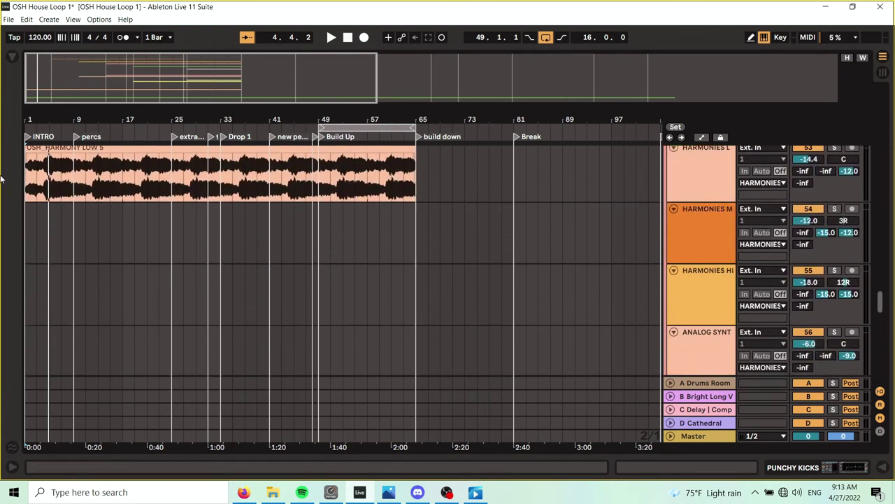
{"action": "left_click_drag", "start_coordinate": [39, 115], "coordinate": [40, 168]}
{"action": "scroll", "coordinate": [206, 189], "scroll_direction": "up", "scroll_amount": 2}
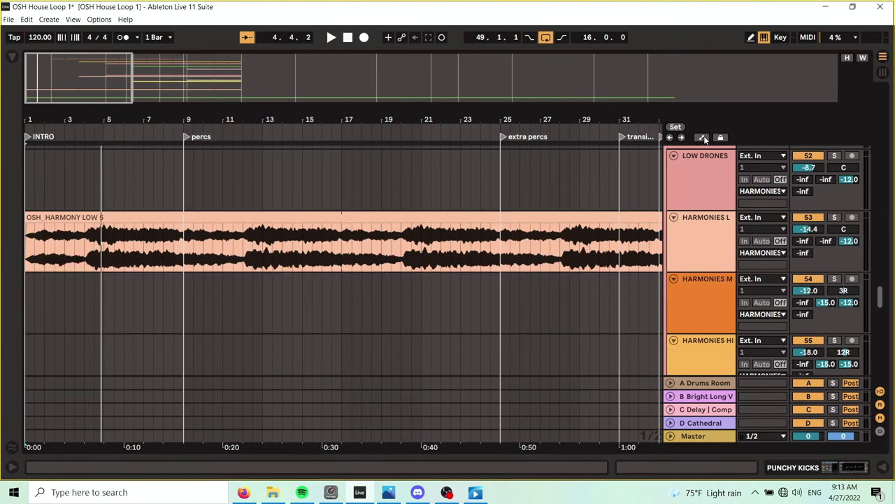
{"action": "left_click", "coordinate": [28, 231]}
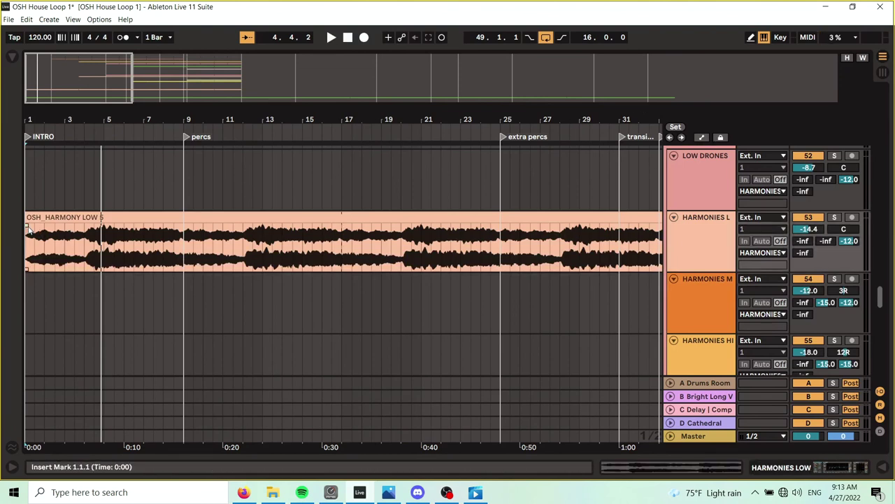
{"action": "left_click_drag", "start_coordinate": [102, 231], "coordinate": [189, 228]}
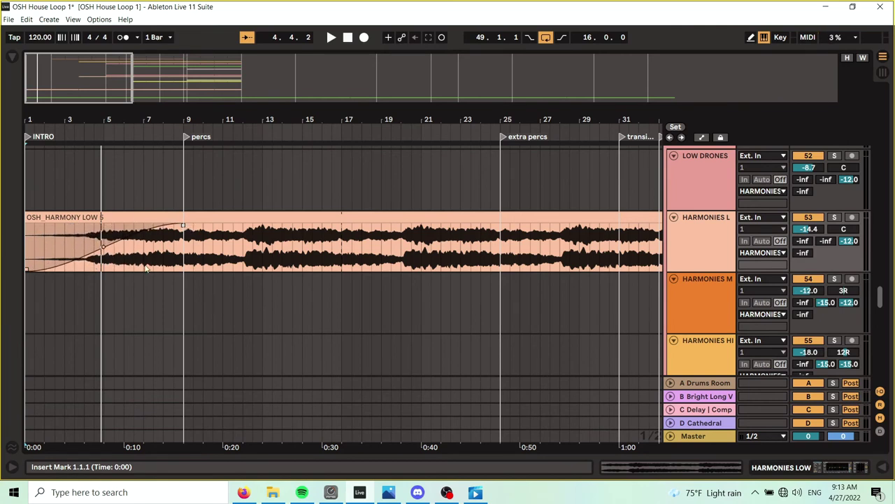
Step: Add a fade-in ending at about bar 5 to the OSH_Jungle Ambience Night 3 clip and play the intro
{"action": "scroll", "coordinate": [168, 244], "scroll_direction": "down", "scroll_amount": 10}
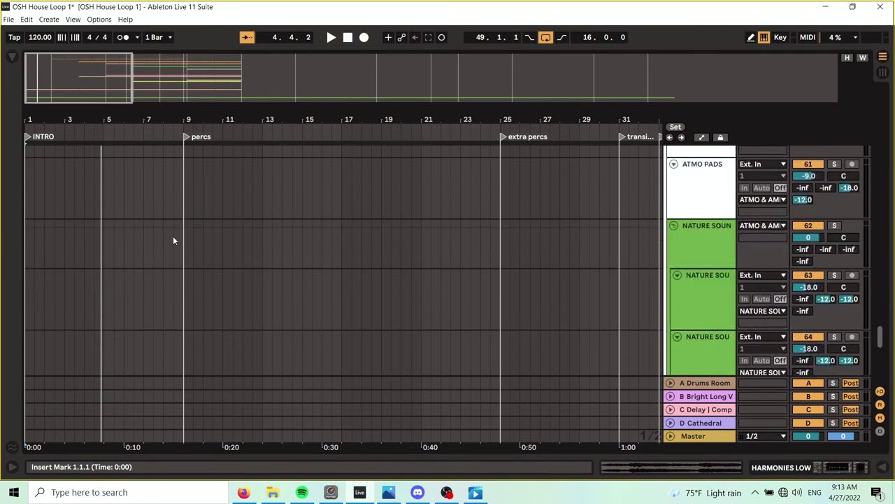
{"action": "scroll", "coordinate": [173, 241], "scroll_direction": "down", "scroll_amount": 5}
{"action": "left_click", "coordinate": [28, 213]}
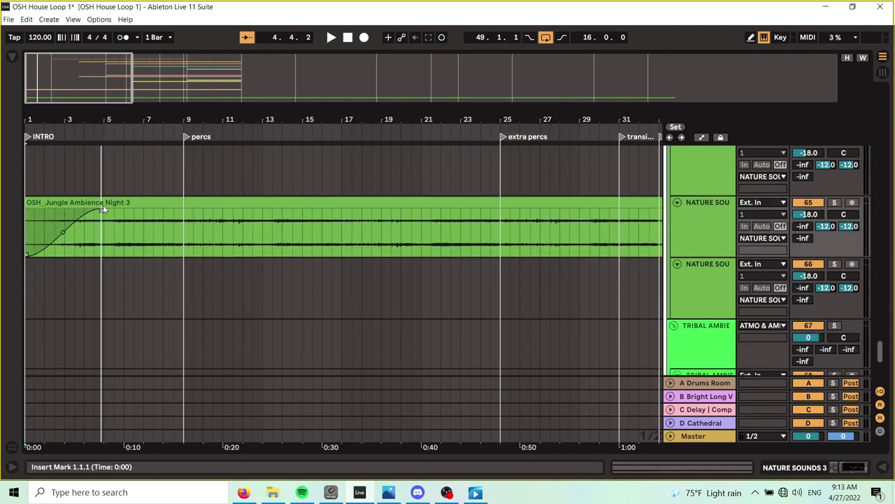
{"action": "left_click", "coordinate": [331, 39]}
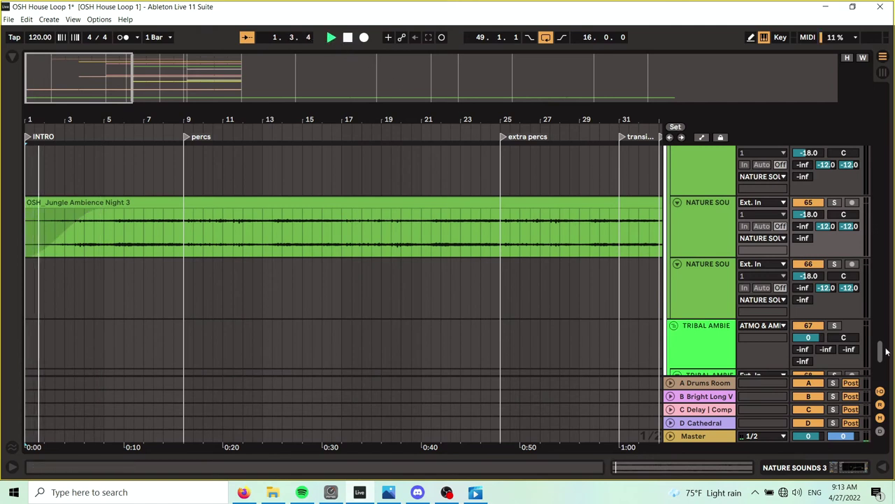
{"action": "left_click_drag", "start_coordinate": [881, 353], "coordinate": [883, 296]}
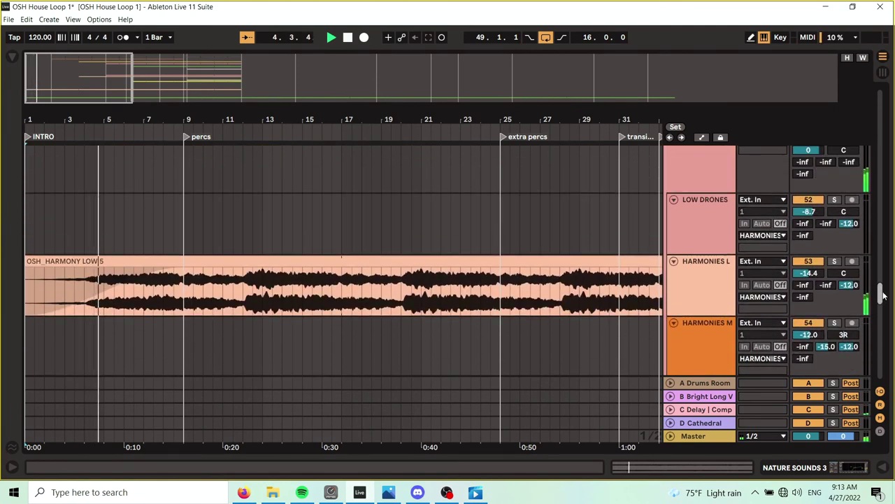
{"action": "left_click_drag", "start_coordinate": [883, 296], "coordinate": [883, 348]}
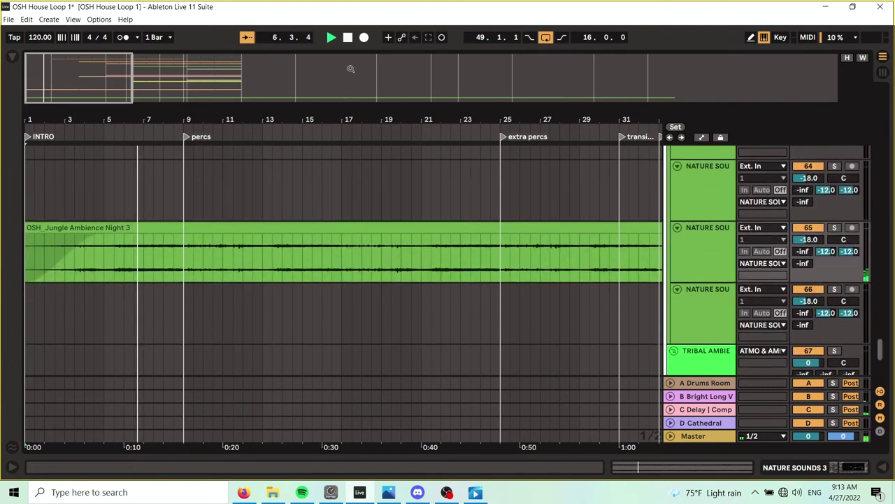
Step: Lengthen the OSH_Jungle Ambience Night 3 fade-in to bar 9, replay the intro and extend the fade to bar 17
{"action": "left_click", "coordinate": [351, 39]}
{"action": "left_click_drag", "start_coordinate": [28, 234], "coordinate": [187, 243]}
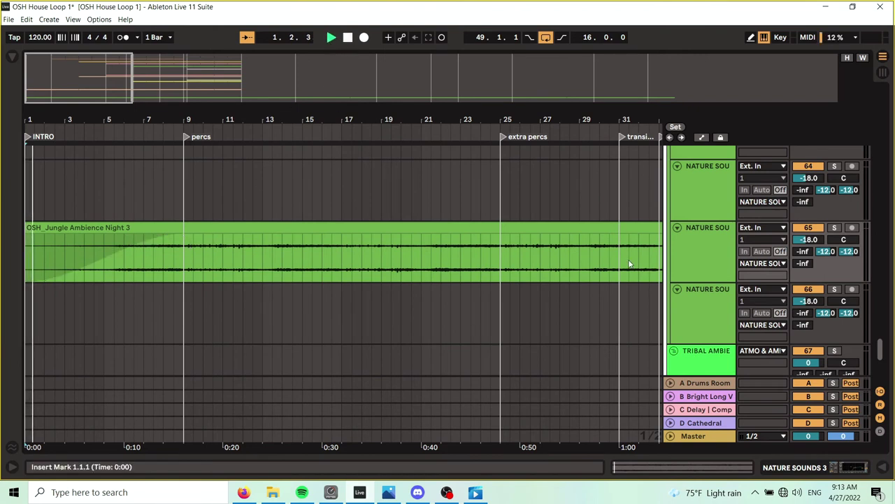
{"action": "scroll", "coordinate": [881, 357], "scroll_direction": "up", "scroll_amount": 1}
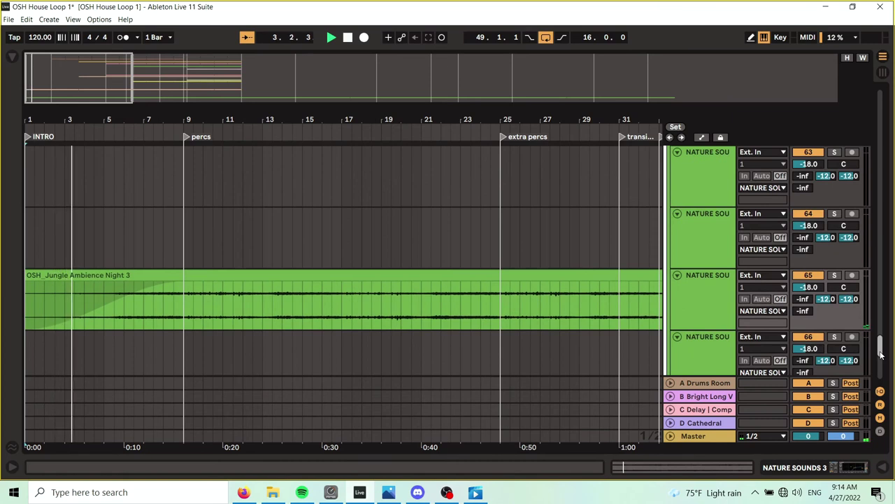
{"action": "scroll", "coordinate": [881, 357], "scroll_direction": "down", "scroll_amount": 2}
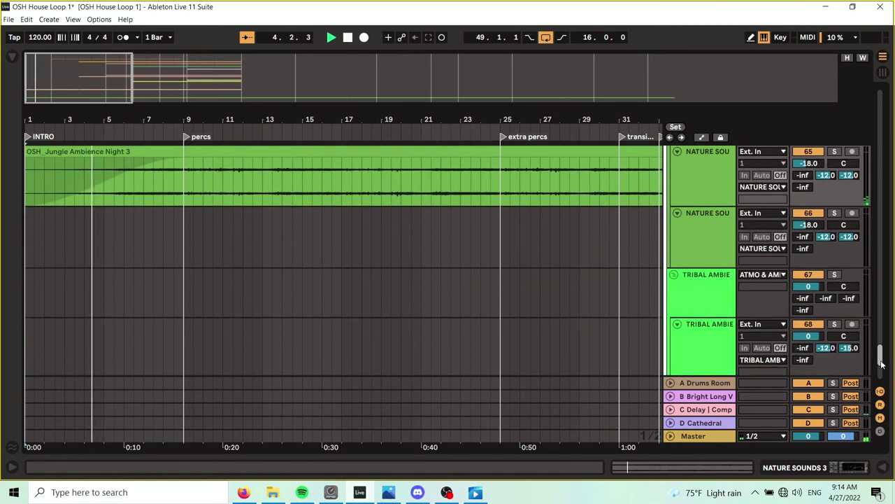
{"action": "scroll", "coordinate": [881, 363], "scroll_direction": "up", "scroll_amount": 2}
{"action": "left_click_drag", "start_coordinate": [182, 251], "coordinate": [343, 258]}
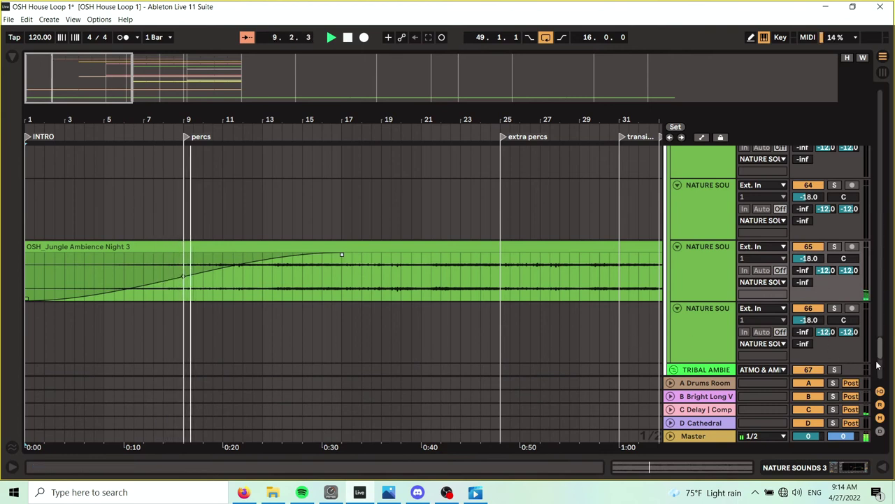
Step: Trim the start of the first OSH_KICK 3 clip on PUNCHY KICKS to bar 17 and replay from bar 1
{"action": "left_click_drag", "start_coordinate": [336, 117], "coordinate": [336, 94]}
{"action": "left_click_drag", "start_coordinate": [881, 354], "coordinate": [884, 117]}
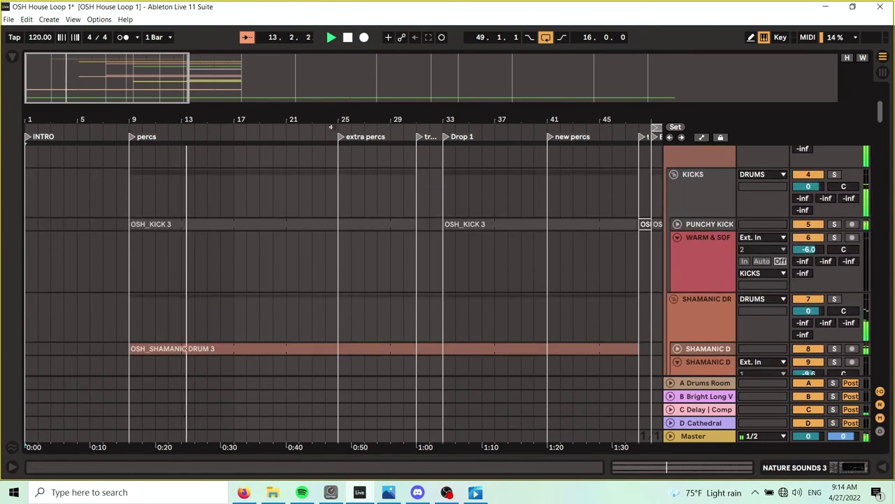
{"action": "left_click_drag", "start_coordinate": [130, 224], "coordinate": [234, 224]}
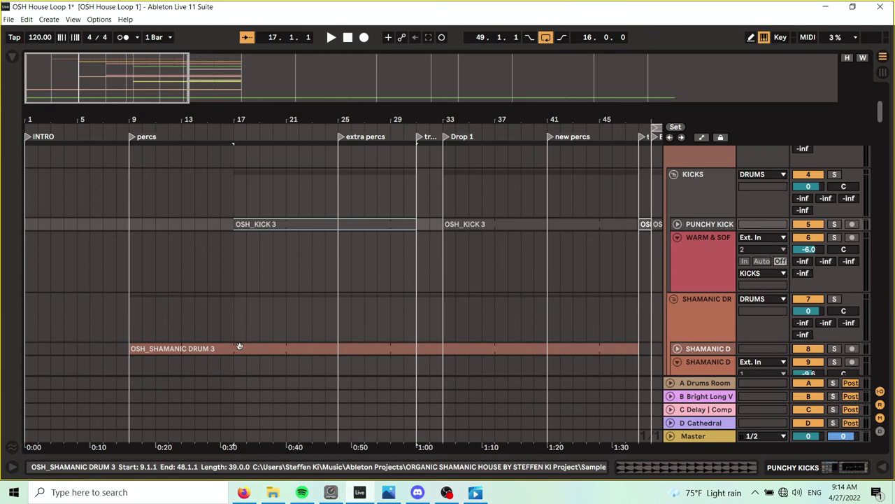
{"action": "left_click", "coordinate": [348, 37]}
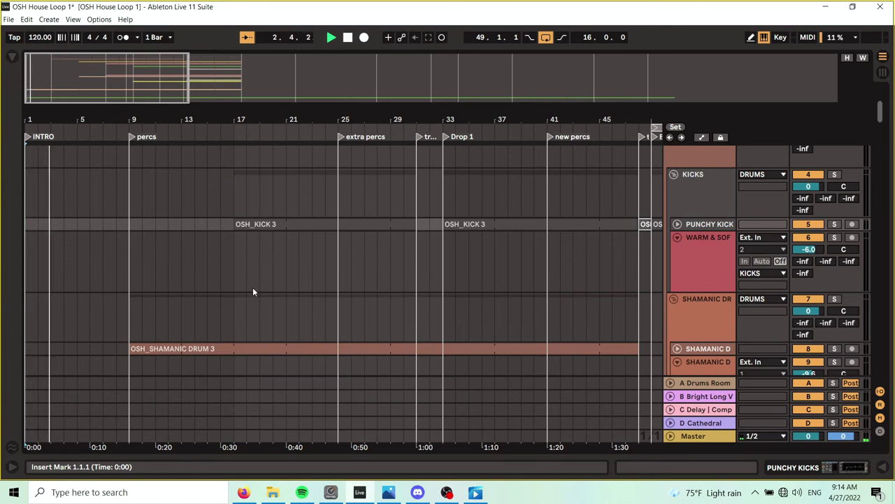
Step: Remove the fade-in from the OSH_HARMONY LOW 5 clip and play the arrangement from bar 1
{"action": "scroll", "coordinate": [254, 292], "scroll_direction": "down", "scroll_amount": 1}
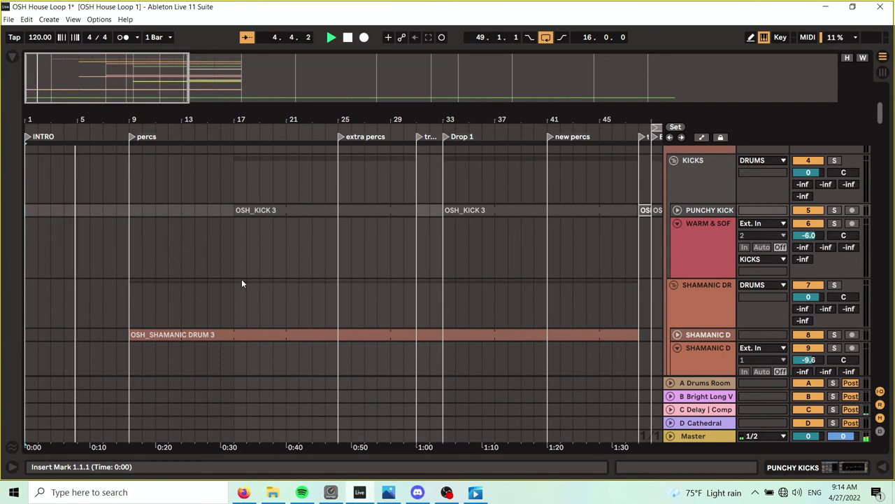
{"action": "scroll", "coordinate": [242, 283], "scroll_direction": "down", "scroll_amount": 3}
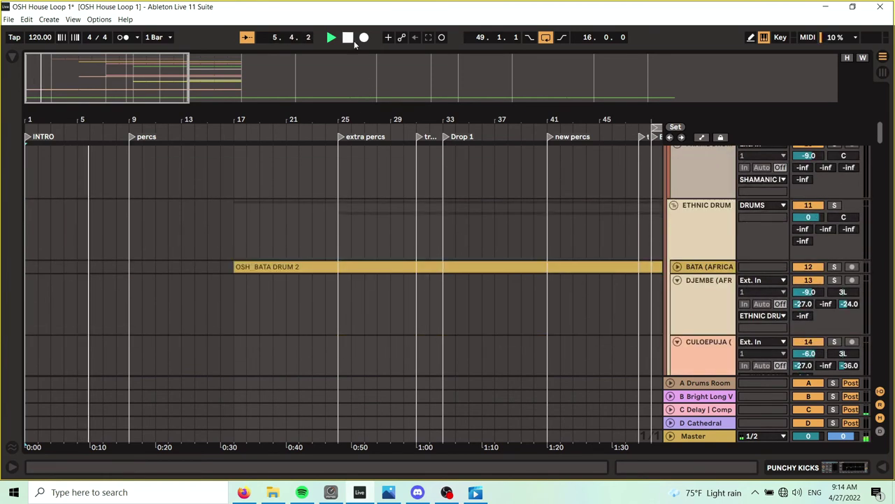
{"action": "scroll", "coordinate": [274, 188], "scroll_direction": "down", "scroll_amount": 4}
{"action": "scroll", "coordinate": [266, 199], "scroll_direction": "down", "scroll_amount": 2}
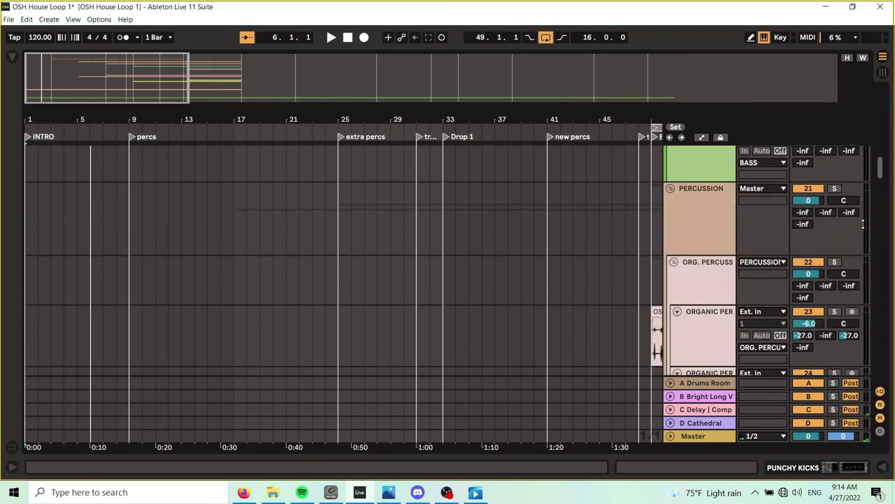
{"action": "left_click_drag", "start_coordinate": [881, 168], "coordinate": [890, 300]}
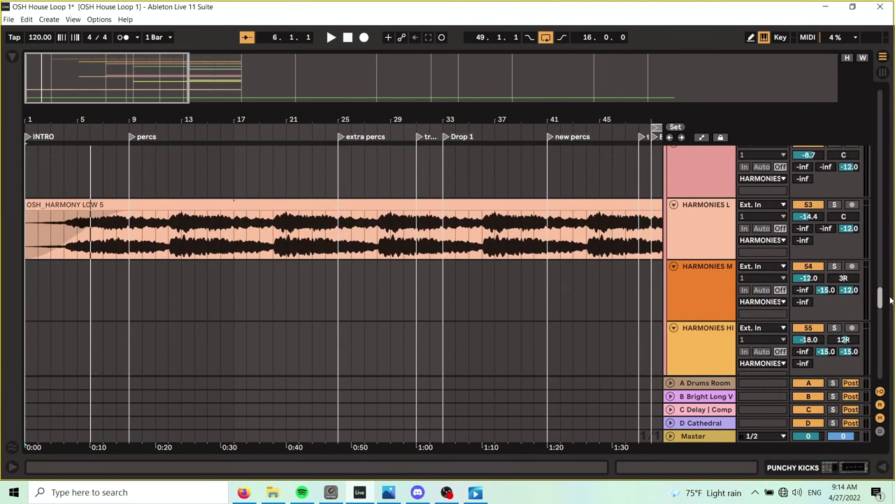
{"action": "left_click_drag", "start_coordinate": [129, 214], "coordinate": [3, 213]}
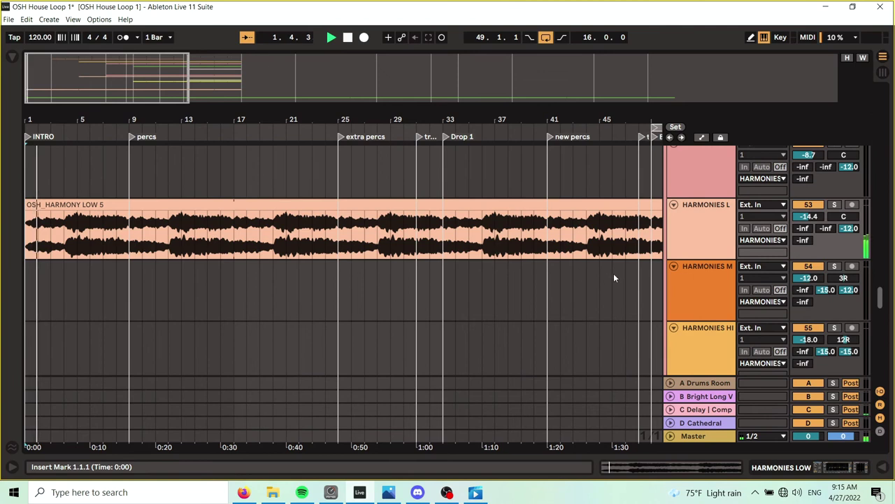
Step: Listen to the intro playback while examining the harmonies tracks across the arrangement up to bar 65
{"action": "scroll", "coordinate": [881, 302], "scroll_direction": "up", "scroll_amount": 1}
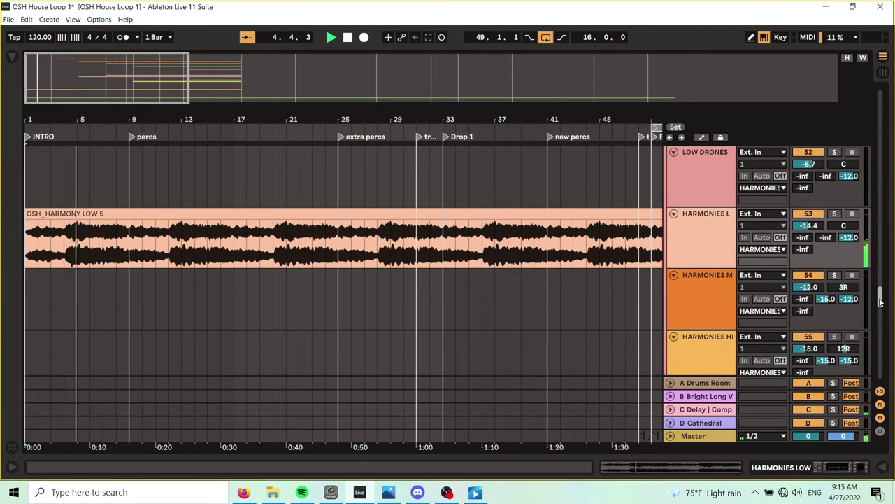
{"action": "scroll", "coordinate": [880, 301], "scroll_direction": "up", "scroll_amount": 1}
{"action": "left_click_drag", "start_coordinate": [882, 302], "coordinate": [882, 300]}
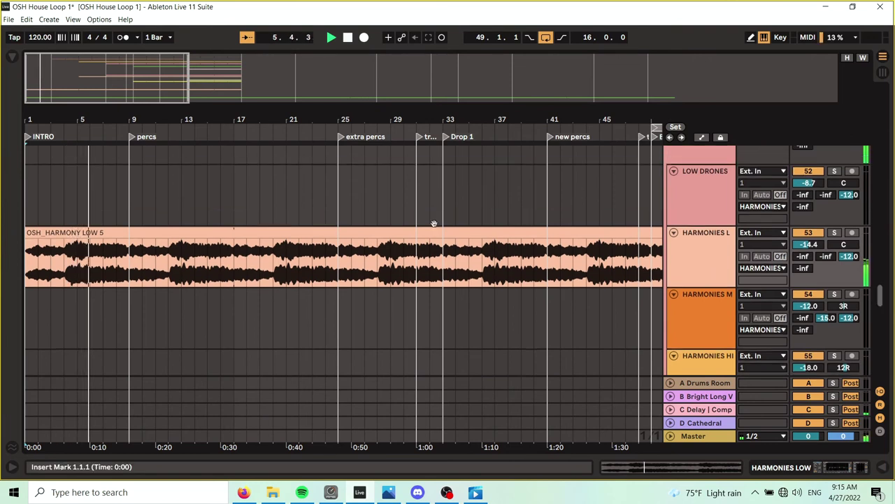
{"action": "left_click_drag", "start_coordinate": [257, 125], "coordinate": [257, 101]}
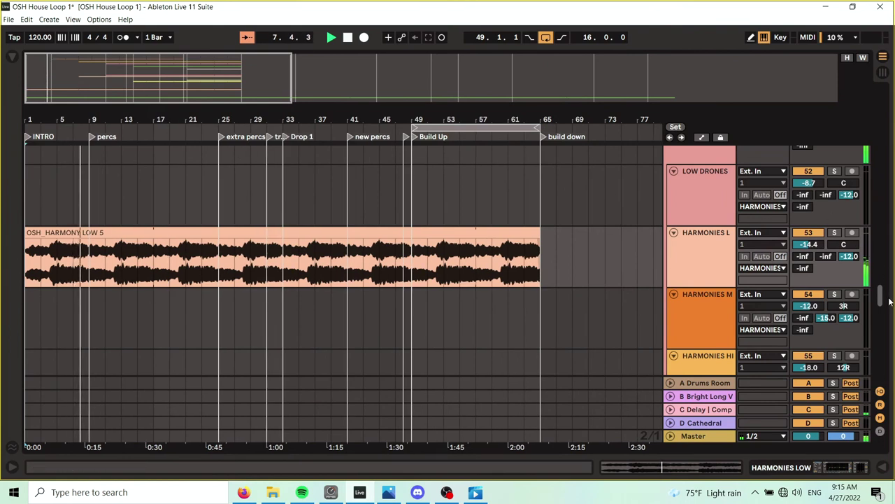
{"action": "scroll", "coordinate": [881, 300], "scroll_direction": "up", "scroll_amount": 2}
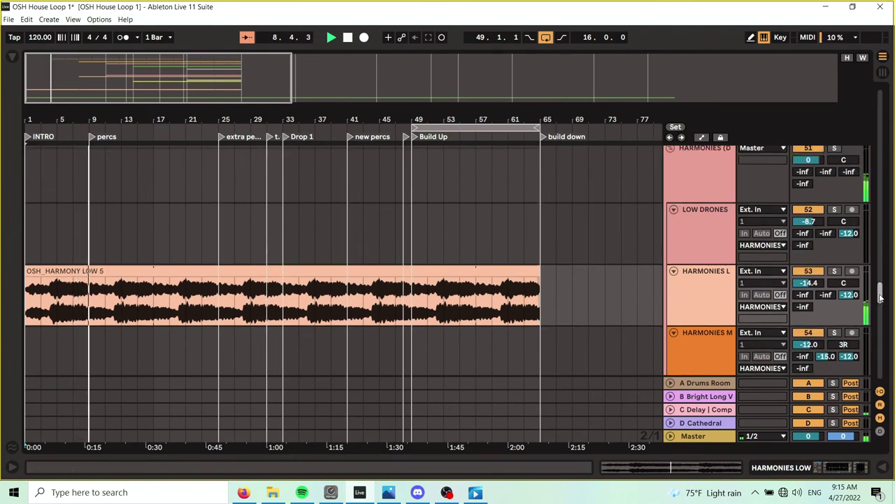
Step: Stop playback and trim the start of the OSH_BATA DRUM 2 clip on the BATA track to bar 25
{"action": "scroll", "coordinate": [881, 297], "scroll_direction": "up", "scroll_amount": 5}
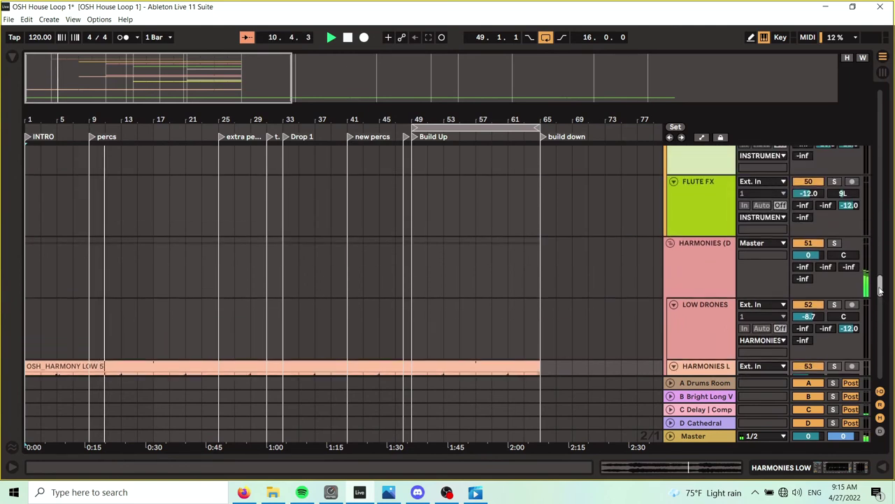
{"action": "scroll", "coordinate": [880, 292], "scroll_direction": "down", "scroll_amount": 2}
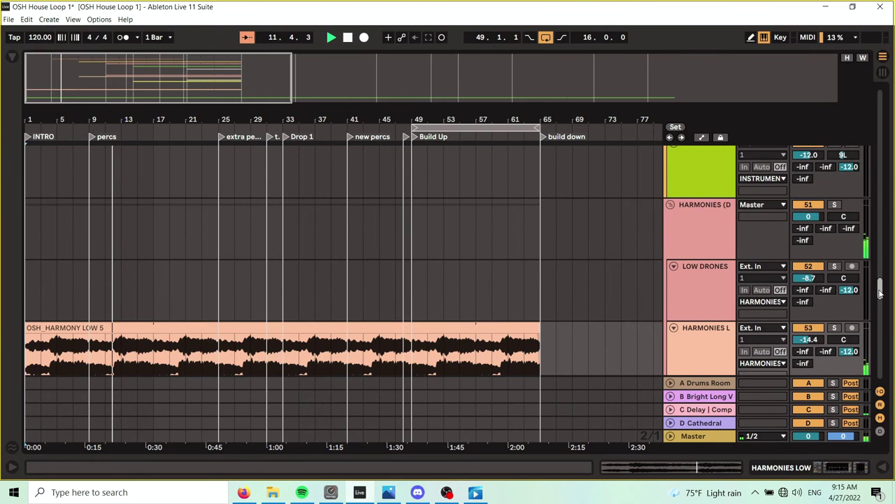
{"action": "left_click_drag", "start_coordinate": [881, 292], "coordinate": [886, 126]}
{"action": "key", "text": "space"}
{"action": "left_click_drag", "start_coordinate": [149, 303], "coordinate": [210, 297]}
Step: Play the arrangement from the percs locator at bar 9 and examine the percussion, kick and shamanic drum tracks
{"action": "scroll", "coordinate": [196, 299], "scroll_direction": "down", "scroll_amount": 10}
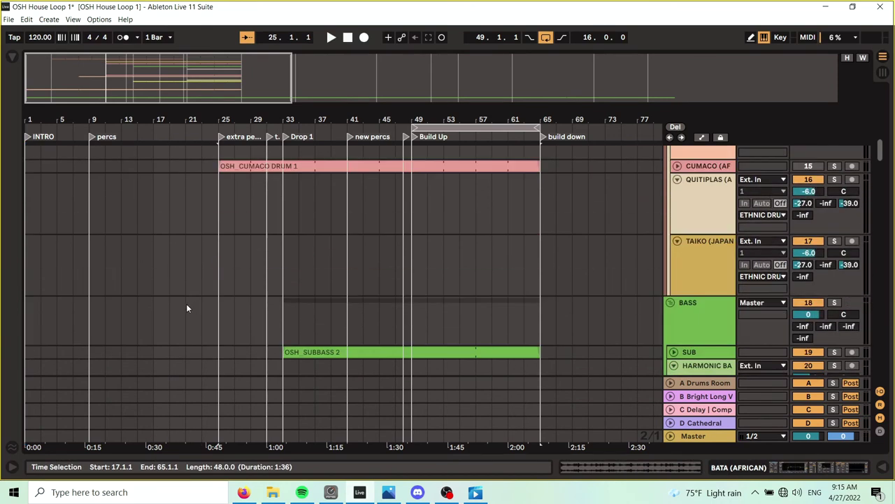
{"action": "scroll", "coordinate": [186, 306], "scroll_direction": "down", "scroll_amount": 4}
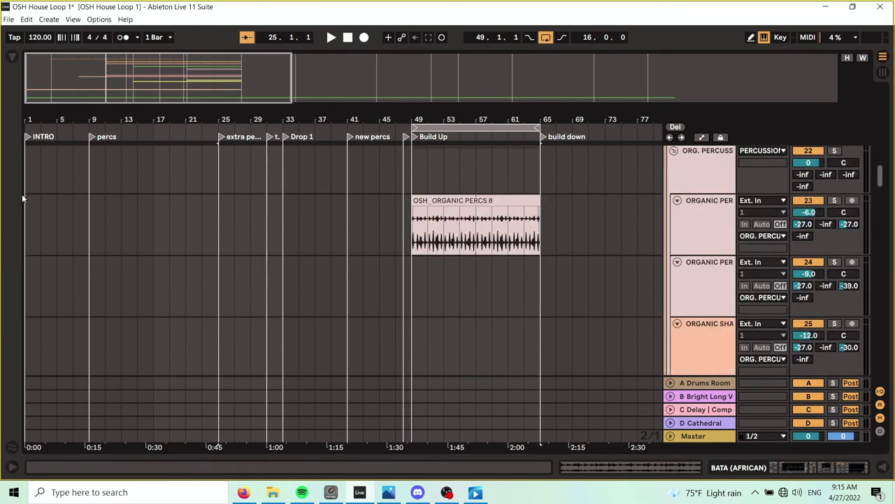
{"action": "left_click", "coordinate": [92, 136]}
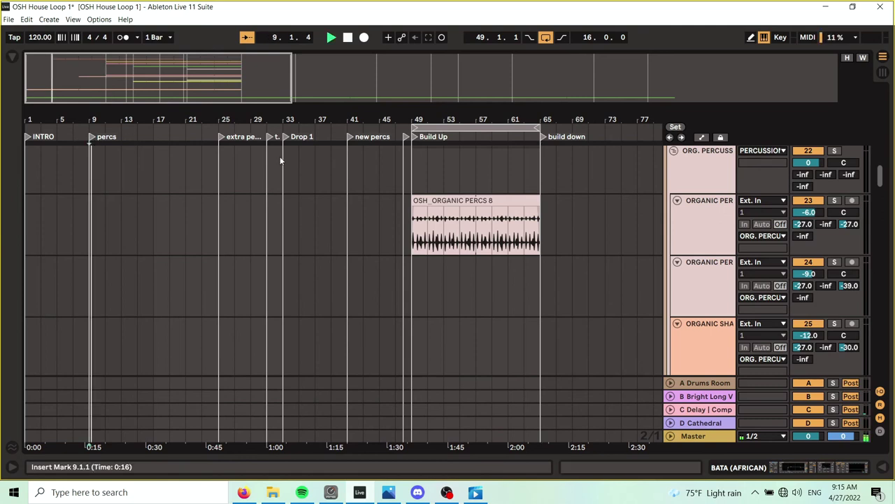
{"action": "left_click_drag", "start_coordinate": [881, 179], "coordinate": [887, 115]}
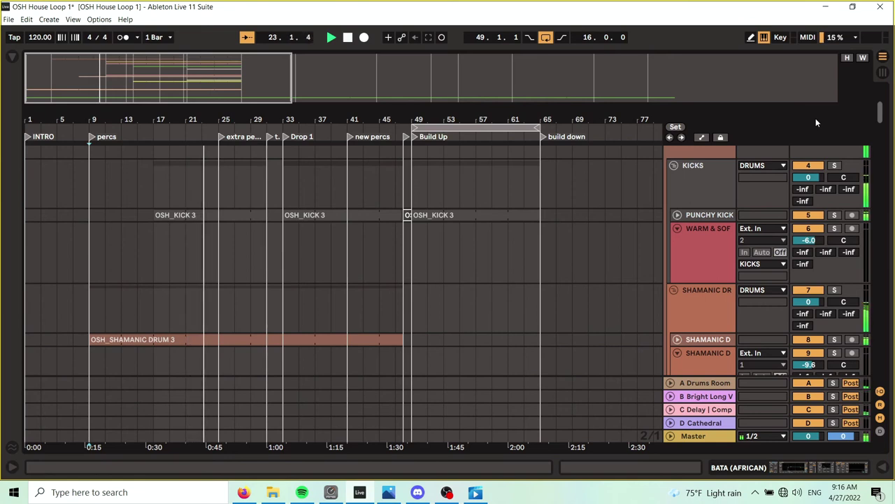
{"action": "left_click_drag", "start_coordinate": [253, 118], "coordinate": [261, 152]}
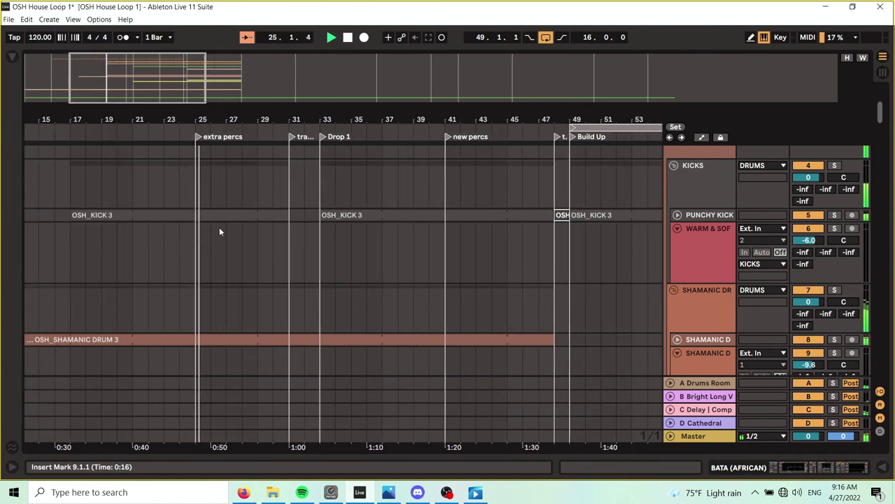
Step: Trim the start of the OSH_CUMACO DRUM 1 clip to bar 33, and further to bar 41 at the new percs locator
{"action": "left_click_drag", "start_coordinate": [881, 113], "coordinate": [882, 140]}
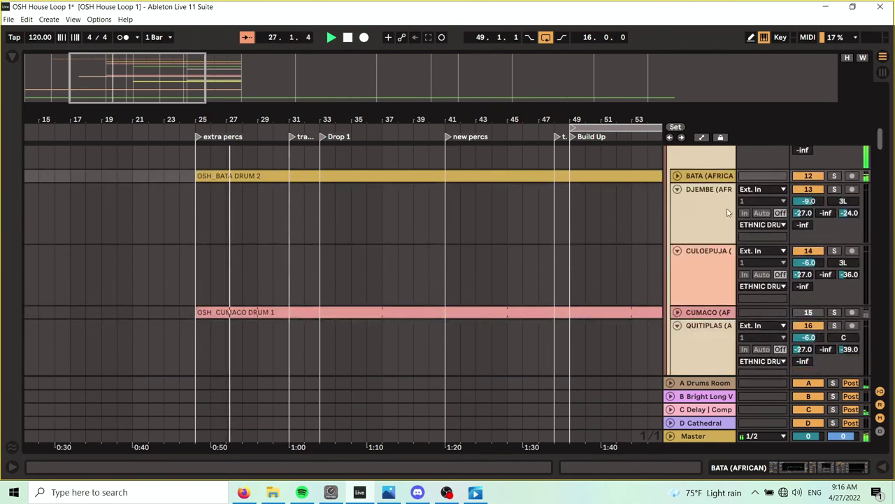
{"action": "left_click_drag", "start_coordinate": [196, 312], "coordinate": [321, 314]}
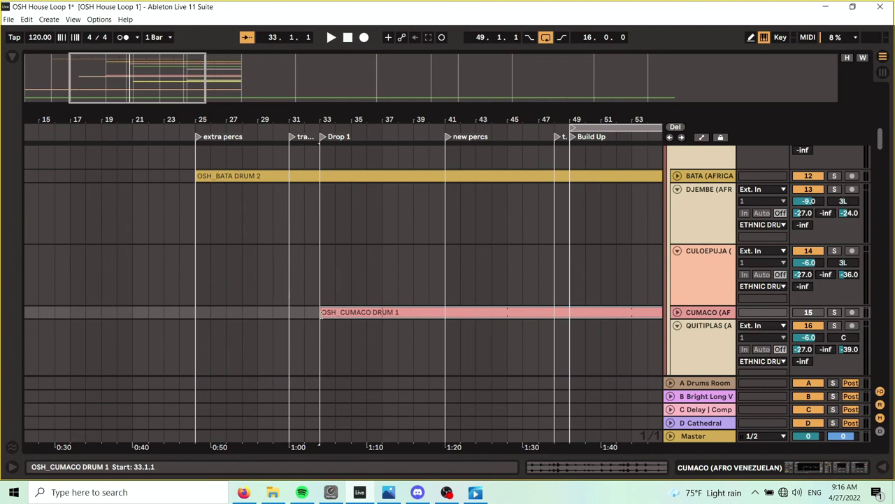
{"action": "left_click_drag", "start_coordinate": [408, 315], "coordinate": [447, 312]}
Step: Replay the arrangement from ahead of the extra percs section and reactivate the CUMACO track
{"action": "left_click", "coordinate": [160, 128]}
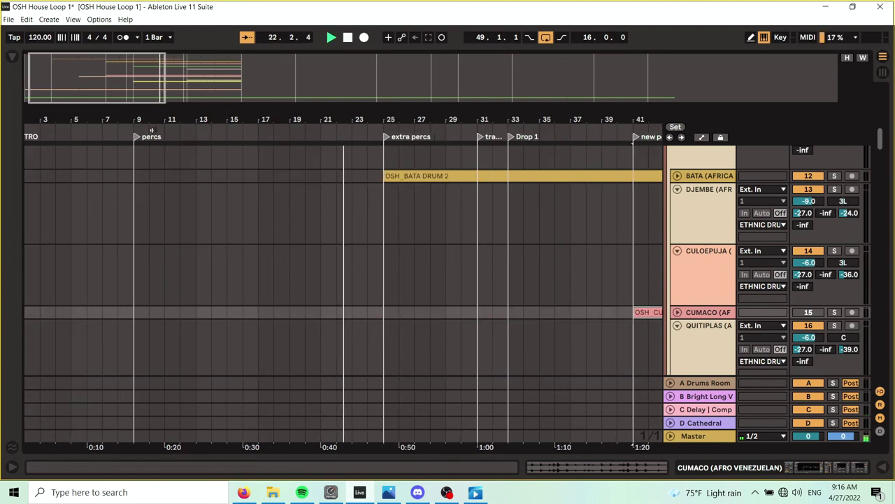
{"action": "left_click_drag", "start_coordinate": [313, 120], "coordinate": [278, 107]}
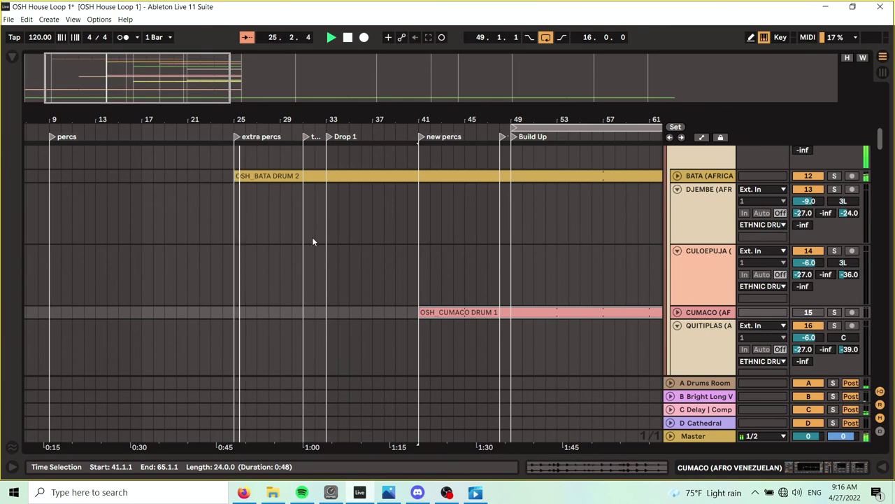
{"action": "scroll", "coordinate": [381, 245], "scroll_direction": "up", "scroll_amount": 5}
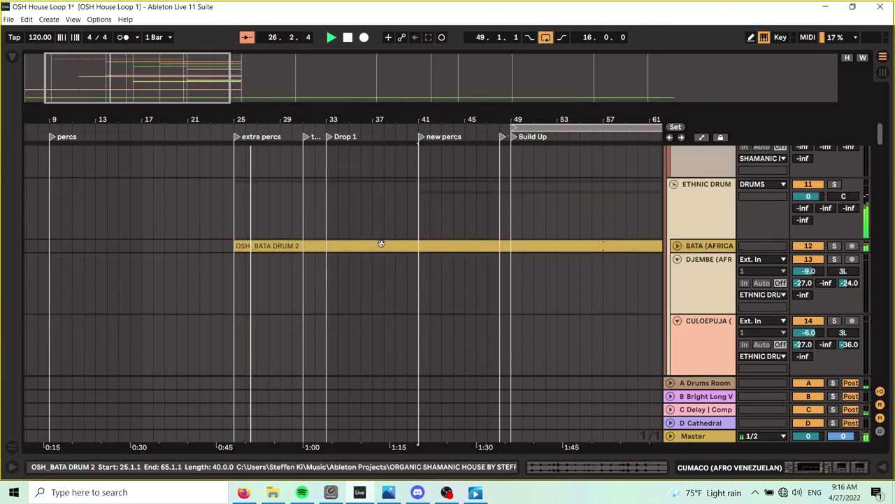
{"action": "scroll", "coordinate": [383, 253], "scroll_direction": "down", "scroll_amount": 3}
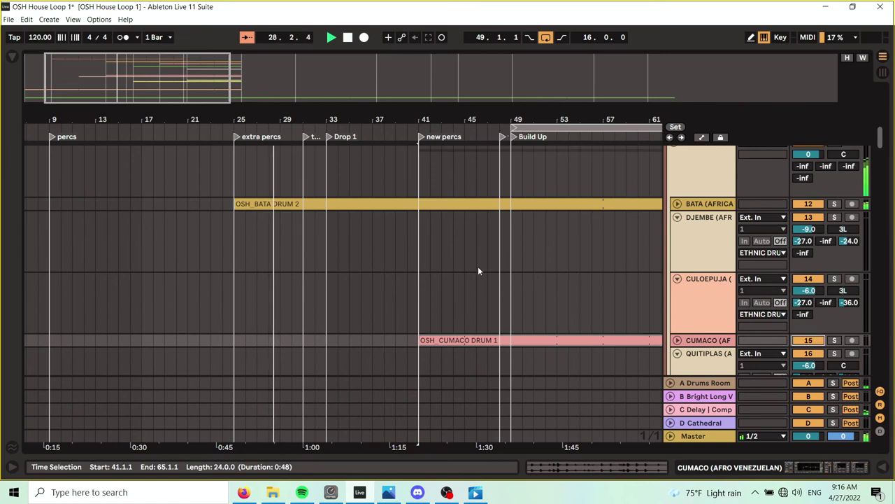
Step: Listen through Drop 1 and new percs while examining the kick, shamanic and ethnic drum tracks
{"action": "left_click_drag", "start_coordinate": [881, 134], "coordinate": [894, 114]}
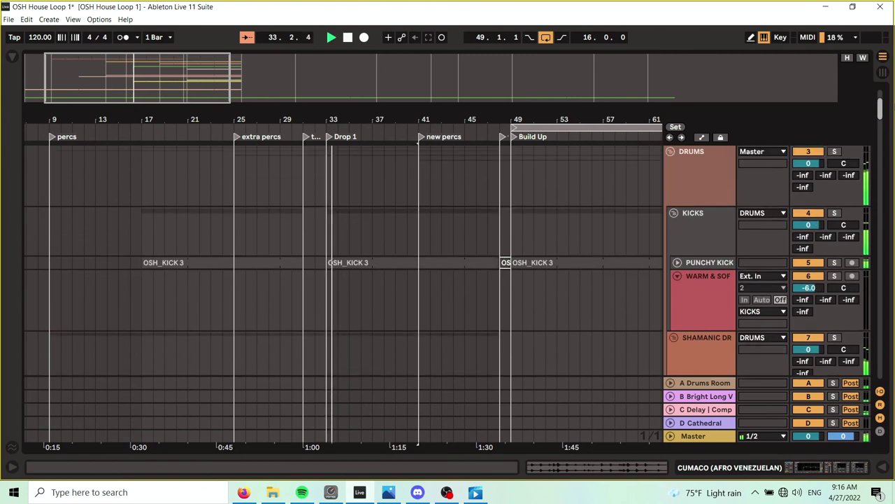
{"action": "left_click_drag", "start_coordinate": [449, 116], "coordinate": [439, 108]}
{"action": "key", "text": "minus"}
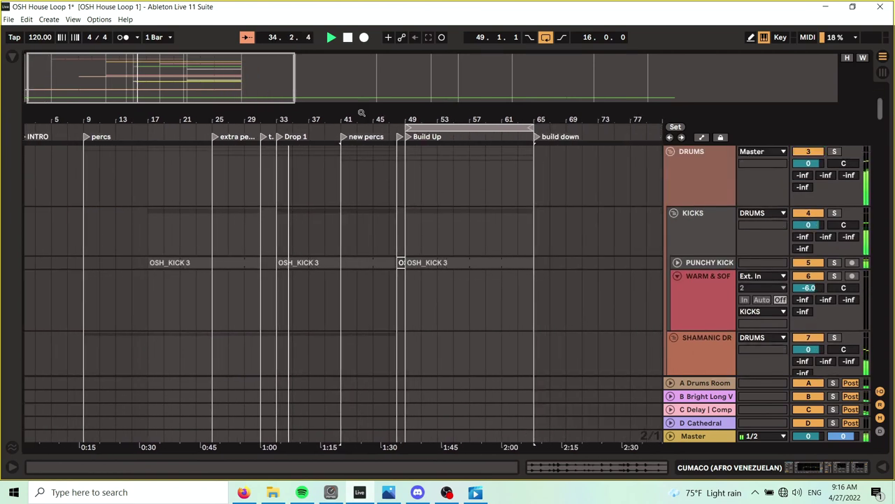
{"action": "left_click_drag", "start_coordinate": [881, 109], "coordinate": [883, 120]}
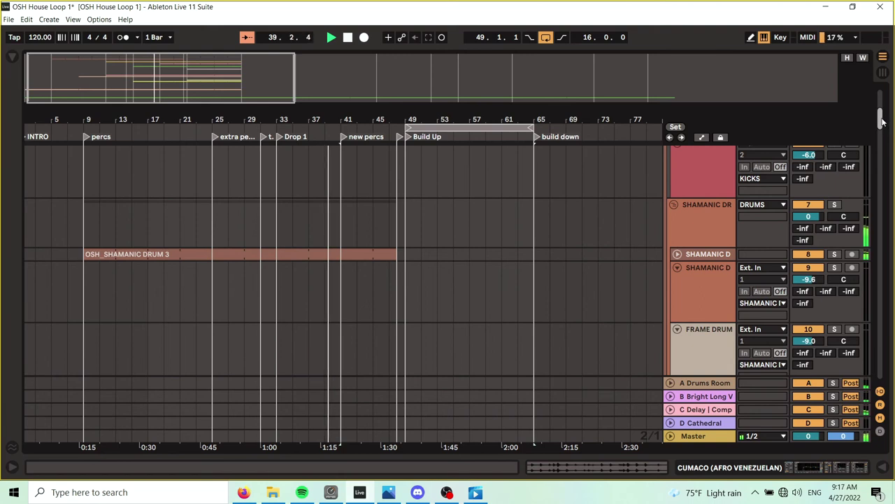
{"action": "scroll", "coordinate": [883, 123], "scroll_direction": "down", "scroll_amount": 1}
{"action": "scroll", "coordinate": [883, 123], "scroll_direction": "down", "scroll_amount": 2}
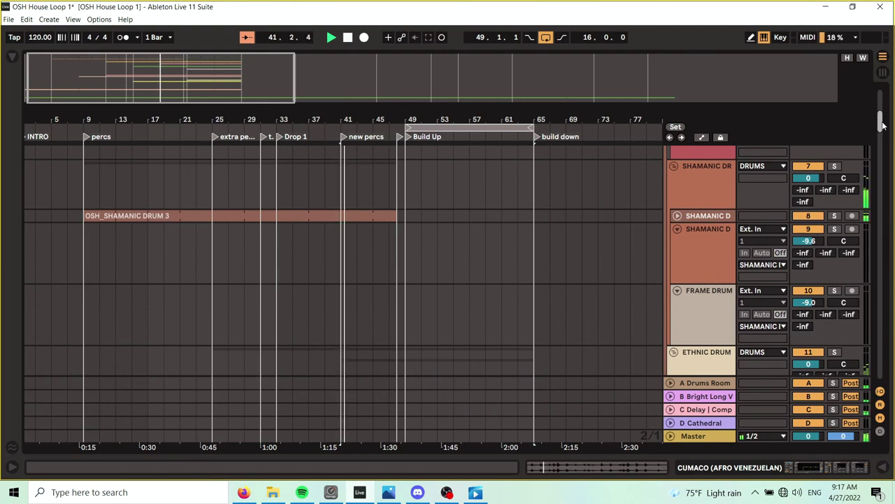
{"action": "left_click_drag", "start_coordinate": [420, 117], "coordinate": [340, 224]}
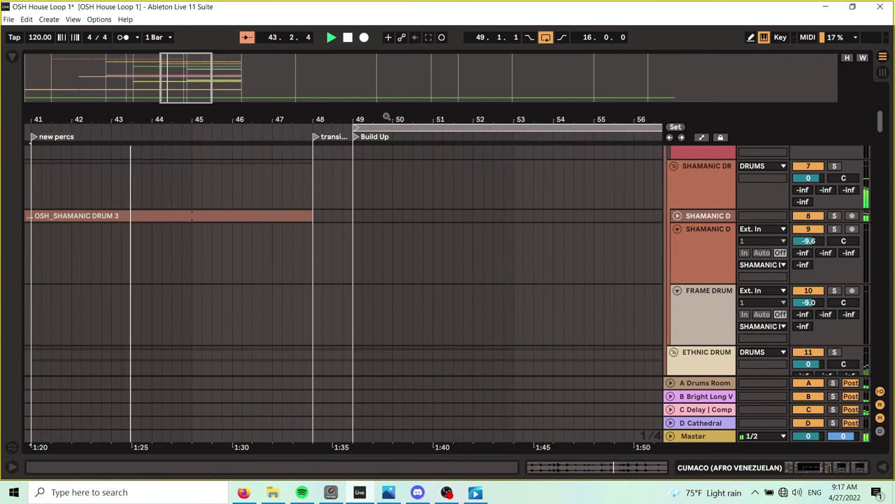
{"action": "left_click_drag", "start_coordinate": [392, 112], "coordinate": [392, 21]}
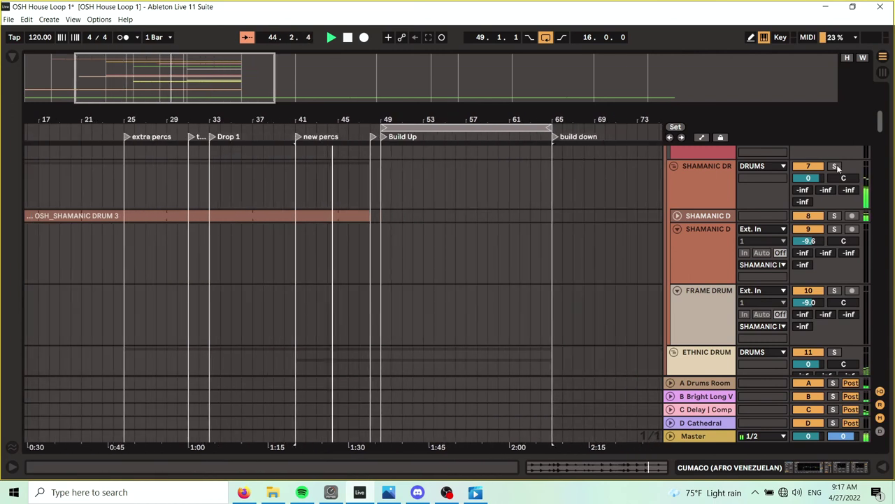
Step: Listen into the Build Up section while examining the kalimba and handpan clips, and stop playback
{"action": "left_click_drag", "start_coordinate": [881, 120], "coordinate": [890, 141]}
{"action": "left_click_drag", "start_coordinate": [423, 115], "coordinate": [336, 84]}
{"action": "left_click_drag", "start_coordinate": [882, 150], "coordinate": [884, 249]}
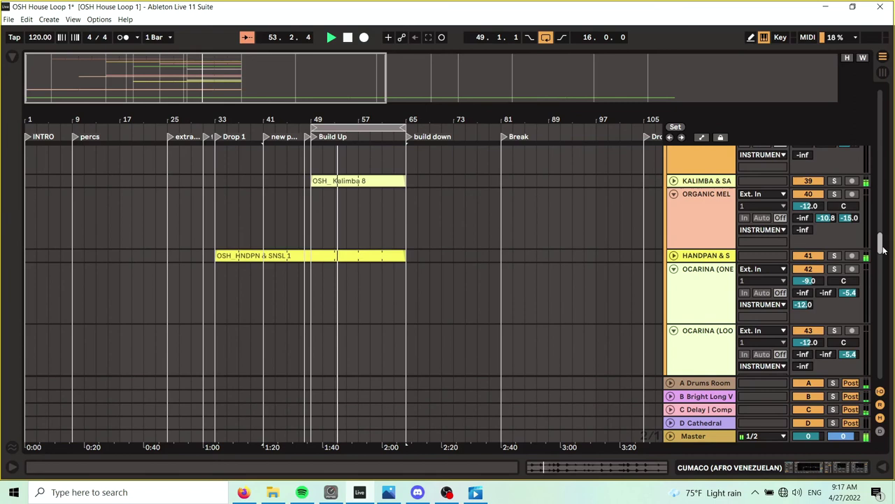
{"action": "left_click_drag", "start_coordinate": [316, 116], "coordinate": [408, 120]}
{"action": "scroll", "coordinate": [574, 238], "scroll_direction": "up", "scroll_amount": 1}
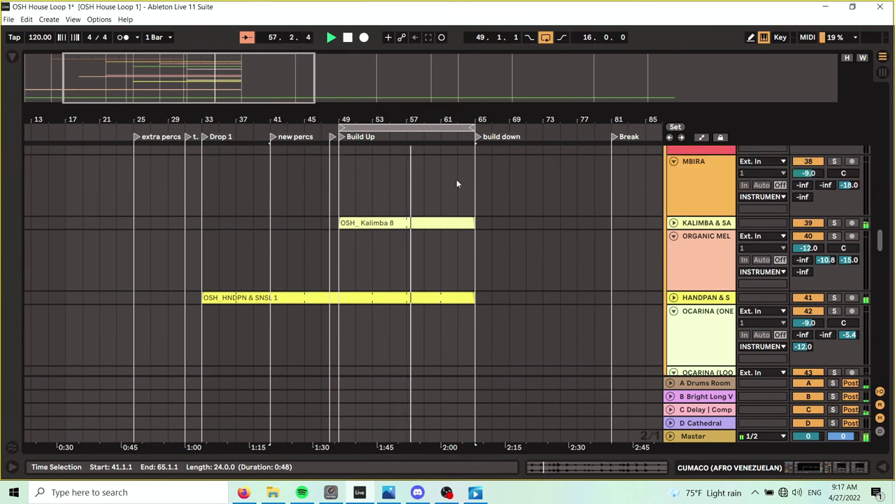
{"action": "left_click_drag", "start_coordinate": [422, 119], "coordinate": [359, 122]}
{"action": "left_click", "coordinate": [347, 38]}
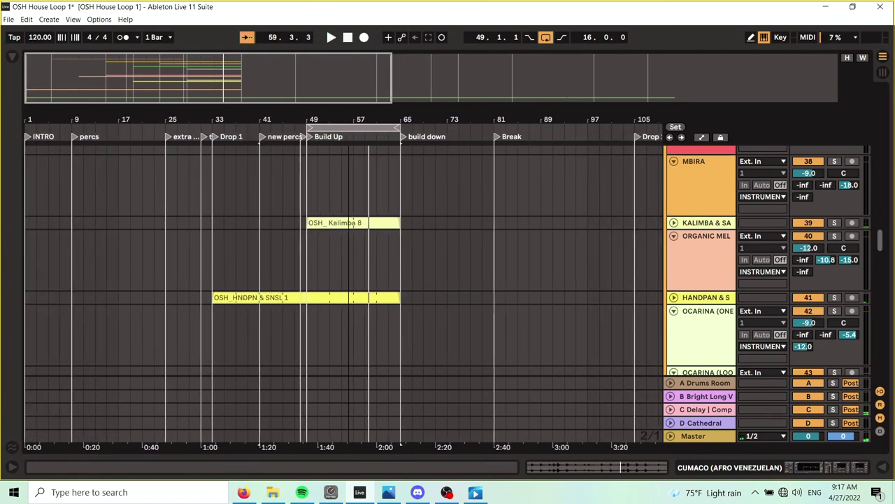
Step: Select the HANDPAN & SANSULA track and show its device chain
{"action": "left_click", "coordinate": [358, 128]}
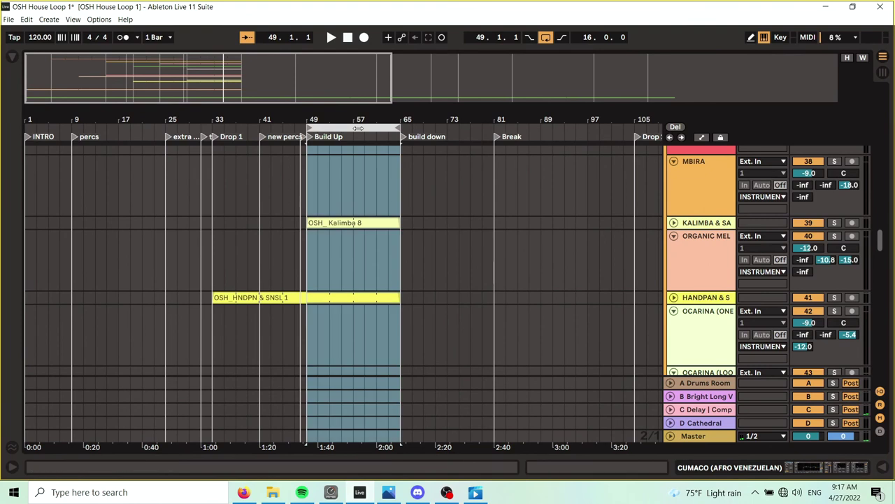
{"action": "left_click", "coordinate": [370, 298]}
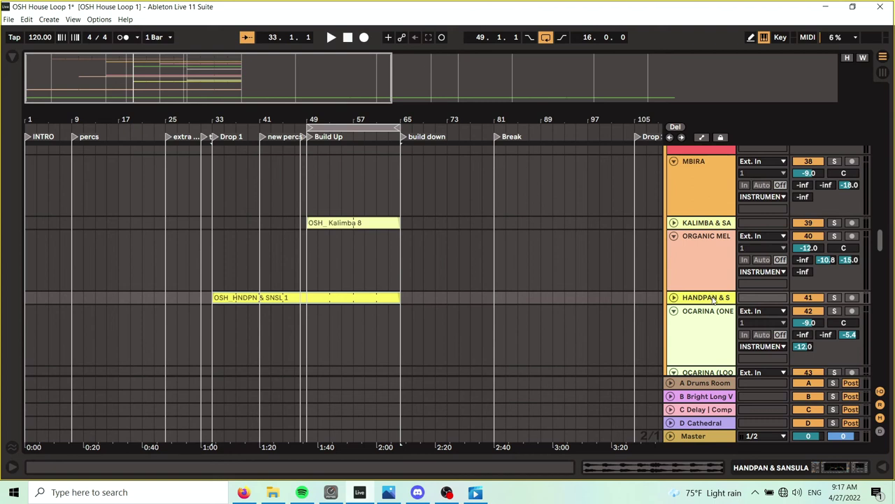
{"action": "double_click", "coordinate": [713, 298]}
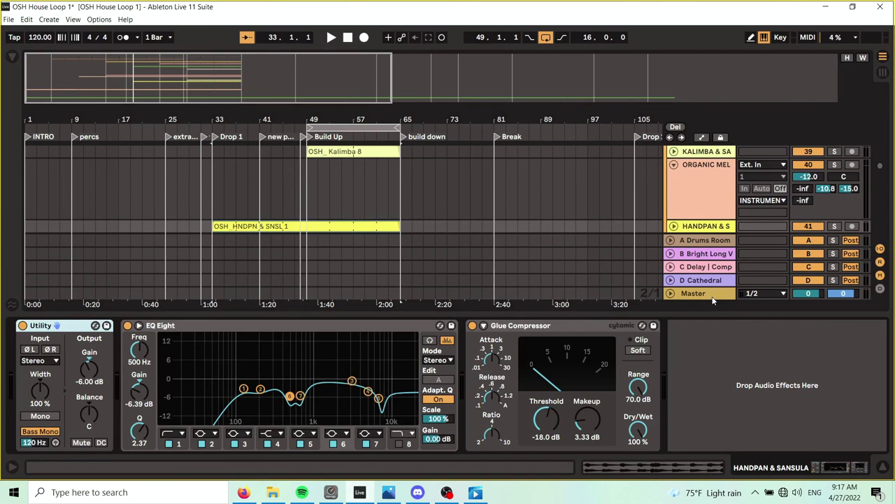
{"action": "scroll", "coordinate": [703, 210], "scroll_direction": "down", "scroll_amount": 2}
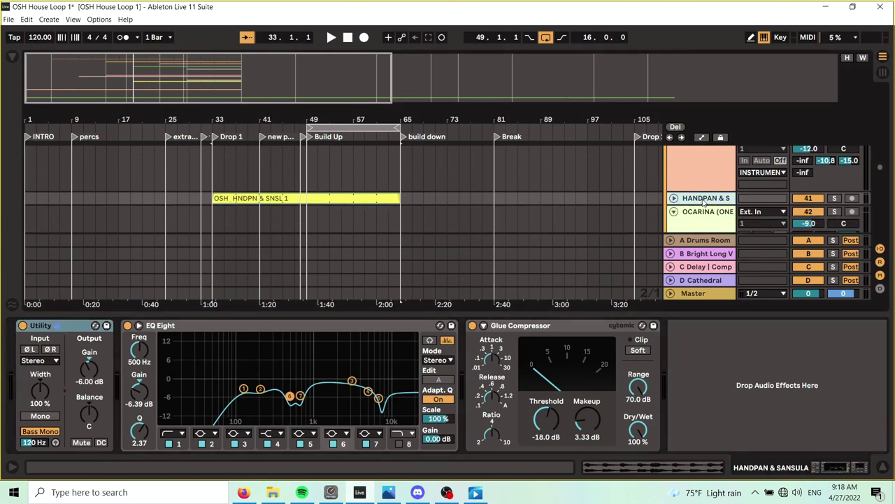
Step: Add an Auto Filter from the EQ & Filters audio effects after the Glue Compressor on the HANDPAN & SANSULA track
{"action": "left_click", "coordinate": [12, 59]}
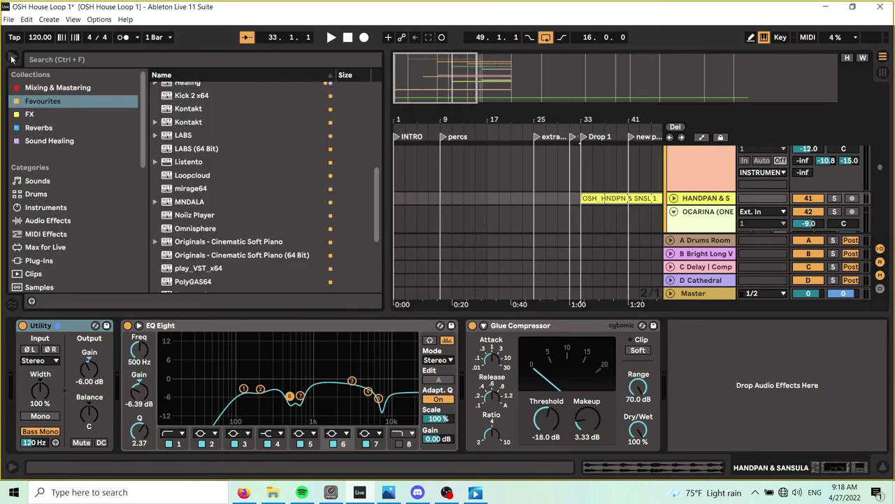
{"action": "left_click", "coordinate": [63, 221]}
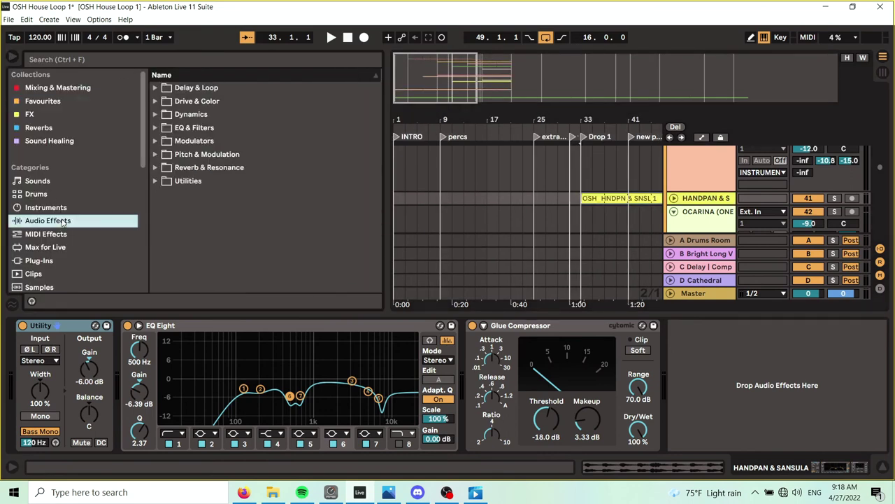
{"action": "left_click", "coordinate": [155, 127]}
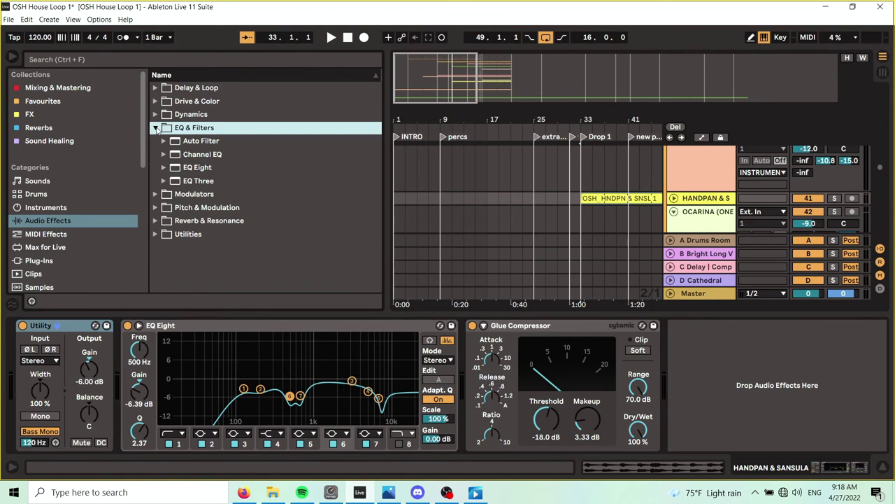
{"action": "left_click", "coordinate": [218, 141]}
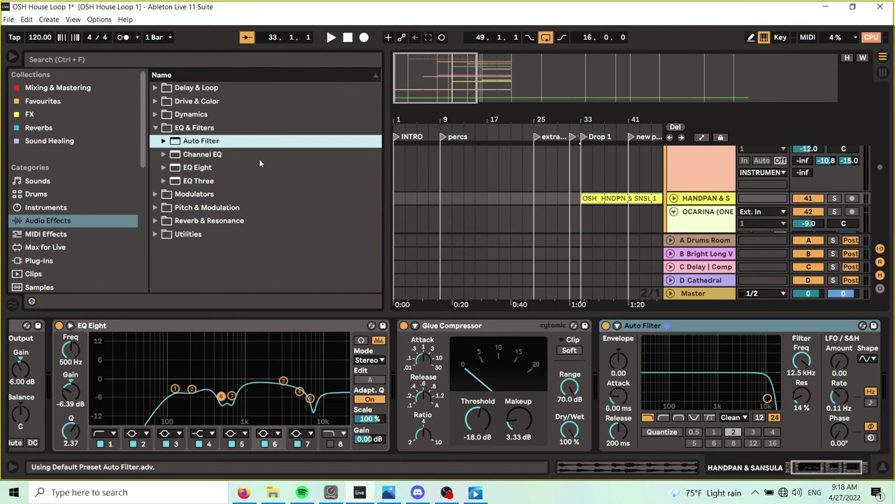
{"action": "left_click", "coordinate": [12, 60]}
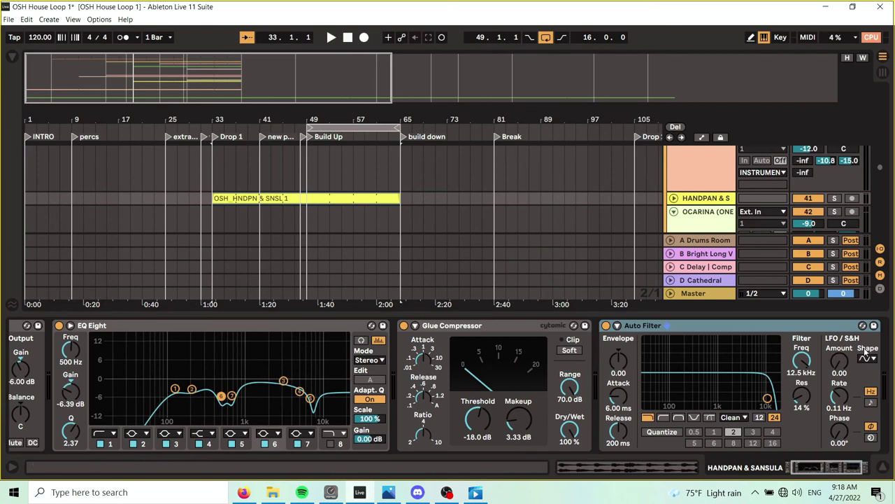
Step: Lower the Auto Filter's frequency to 1.59 kHz, play from Drop 1 and reduce it further to 719 Hz
{"action": "left_click", "coordinate": [802, 360]}
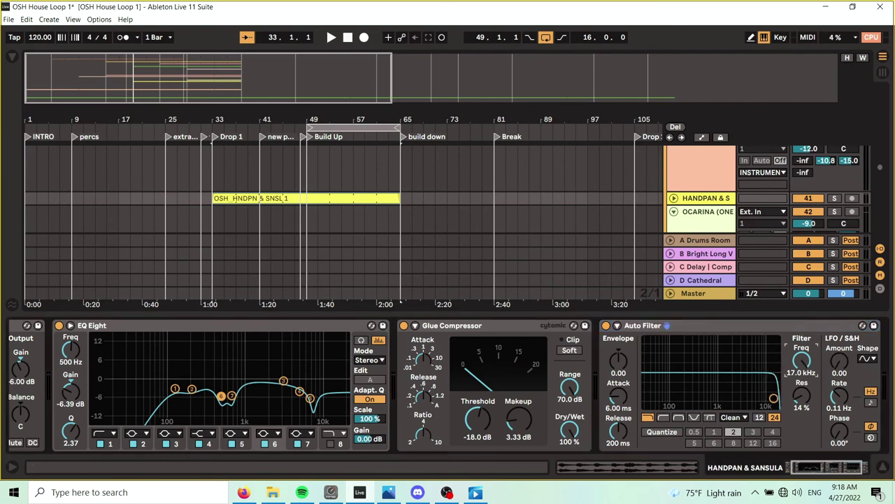
{"action": "left_click_drag", "start_coordinate": [802, 360], "coordinate": [802, 382]}
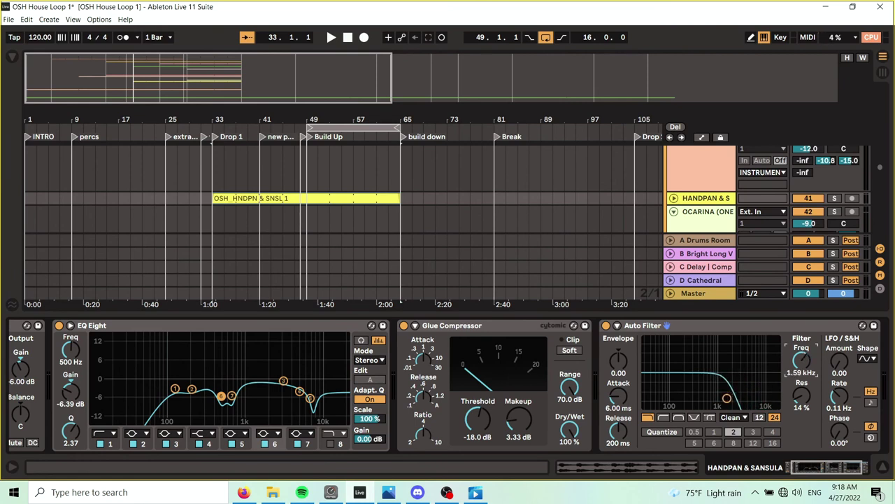
{"action": "left_click", "coordinate": [218, 139]}
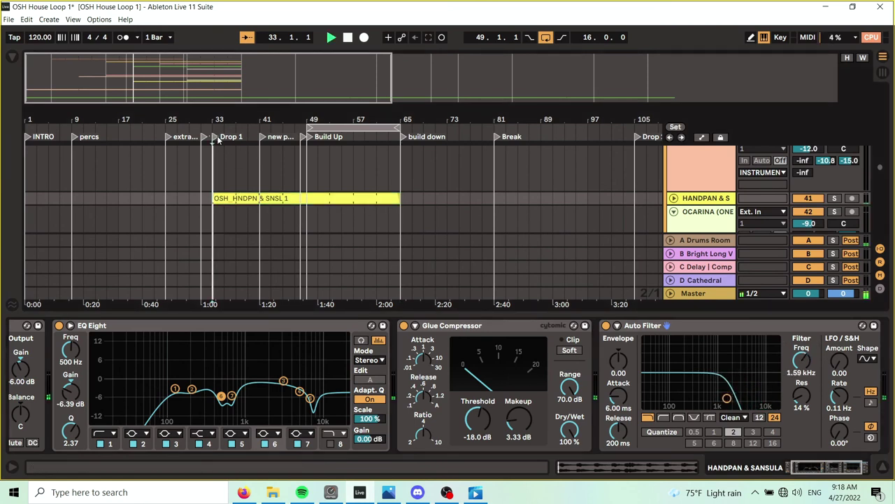
{"action": "mouse_move", "coordinate": [801, 362]}
{"action": "left_mouse_down"}
{"action": "mouse_move", "coordinate": [801, 378]}
{"action": "mouse_move", "coordinate": [801, 334]}
{"action": "mouse_move", "coordinate": [801, 371]}
{"action": "left_mouse_up"}
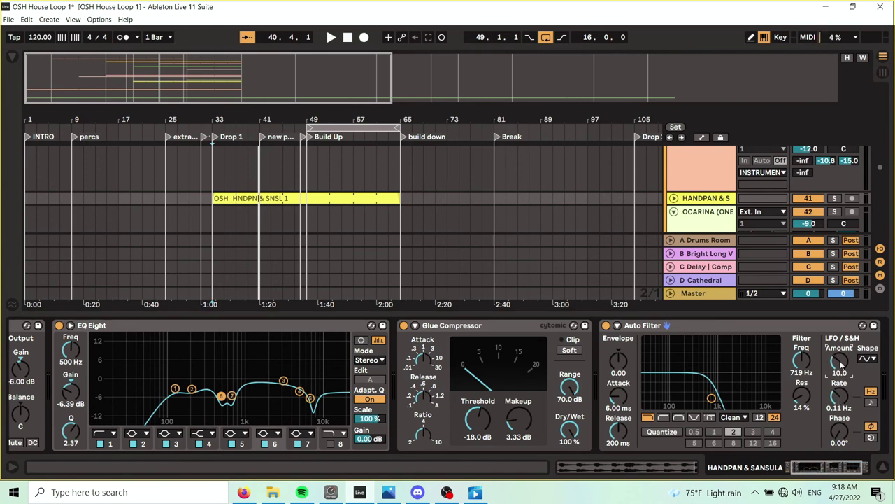
Step: Sync the Auto Filter's LFO rate to the tempo at 8, play from Drop 1, reduce the LFO amount to 5.00 and stop playback
{"action": "left_click", "coordinate": [871, 403]}
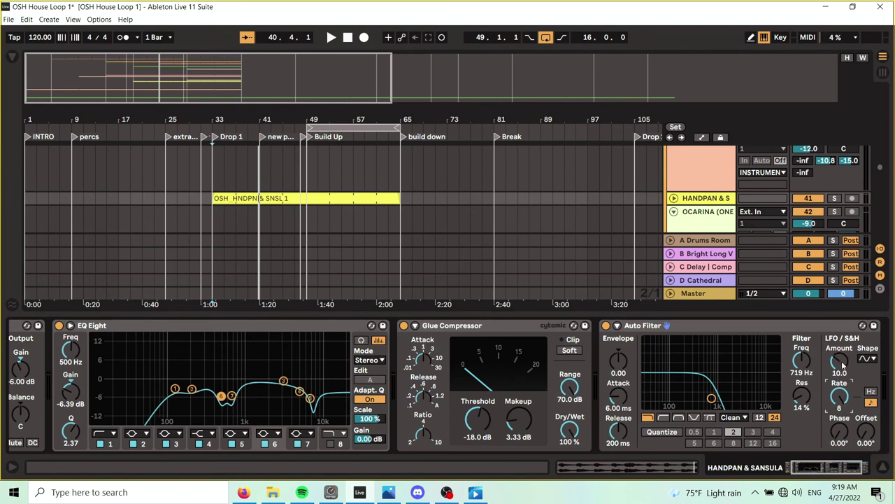
{"action": "left_click", "coordinate": [216, 137]}
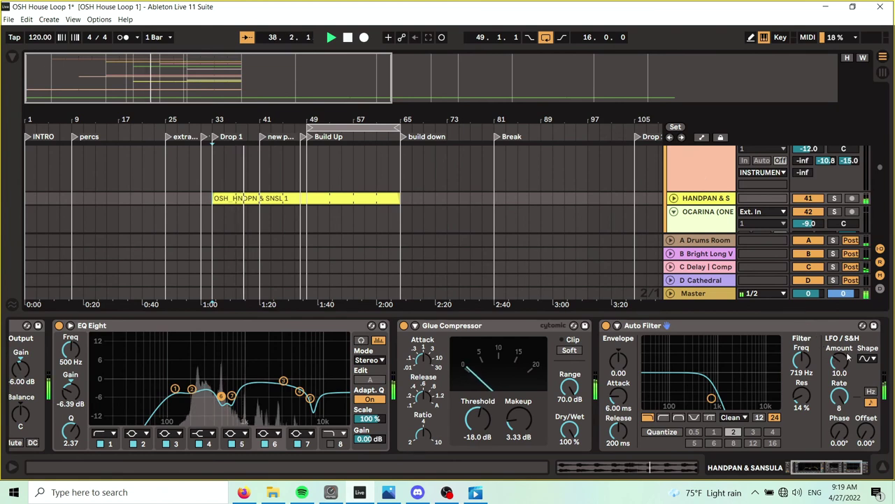
{"action": "key", "text": "space"}
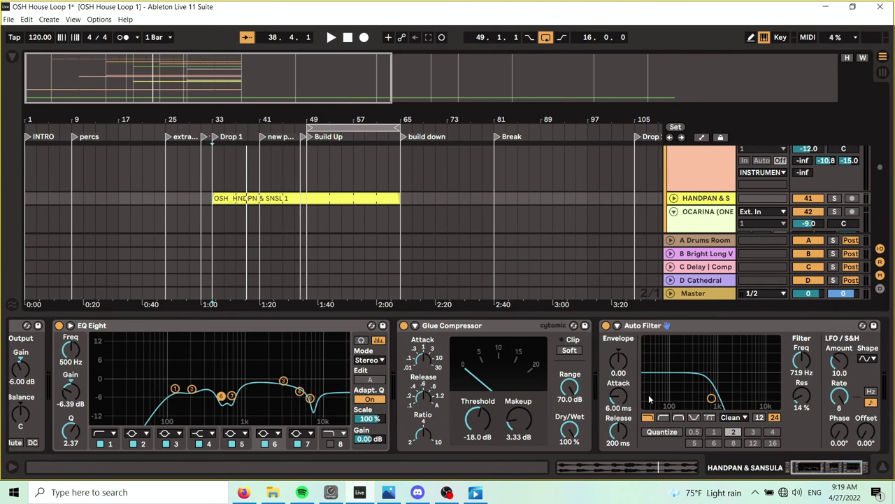
{"action": "key", "text": "space"}
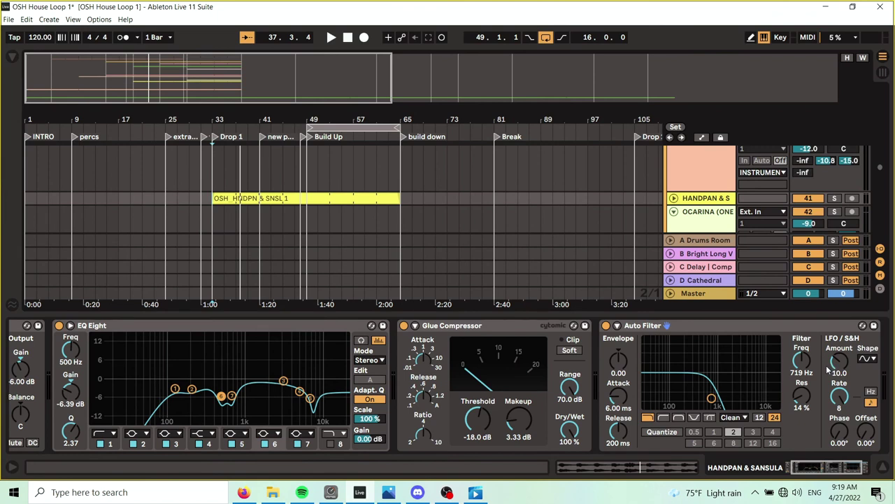
{"action": "key", "text": "shift+space"}
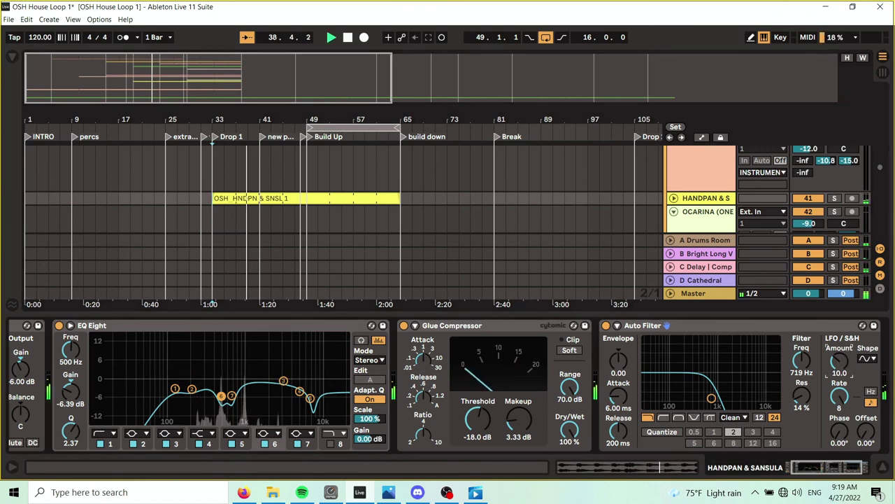
{"action": "left_click_drag", "start_coordinate": [838, 361], "coordinate": [838, 376]}
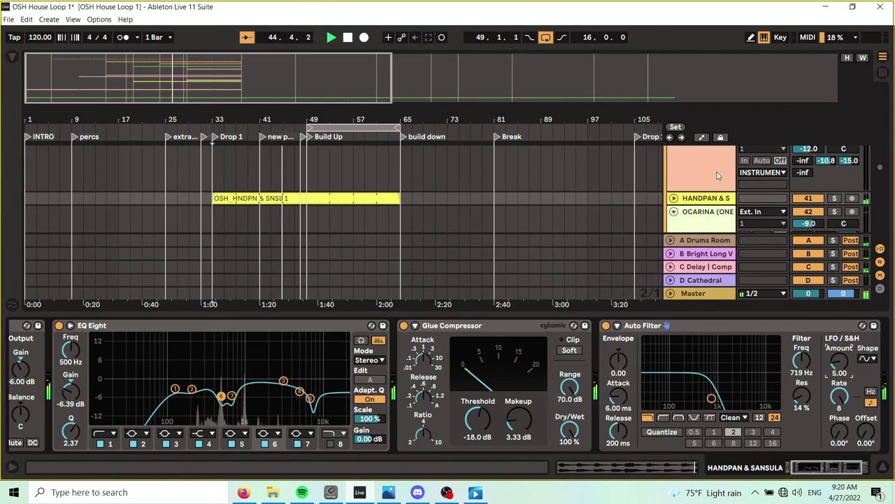
{"action": "left_click", "coordinate": [803, 473]}
{"action": "left_click_drag", "start_coordinate": [803, 473], "coordinate": [838, 472]}
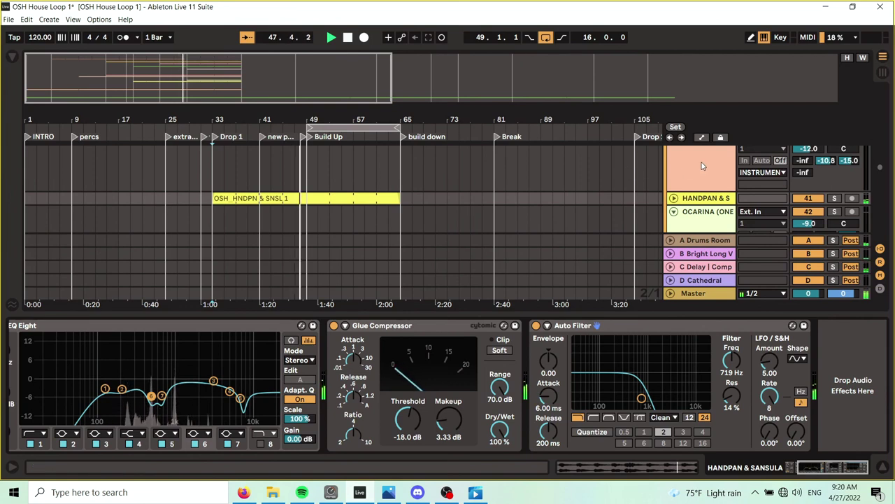
{"action": "key", "text": "space"}
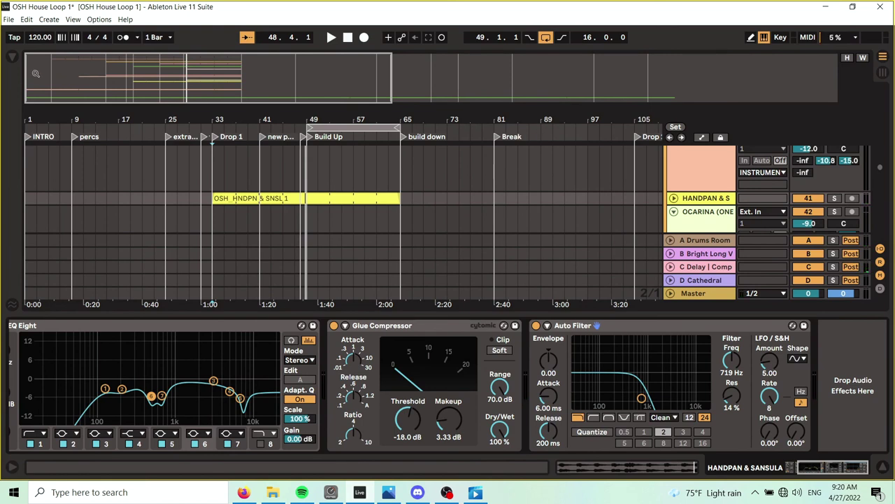
Step: Add an Auto Pan from the Pitch & Modulation audio effects after the Auto Filter, and hide the browser
{"action": "left_click", "coordinate": [12, 57]}
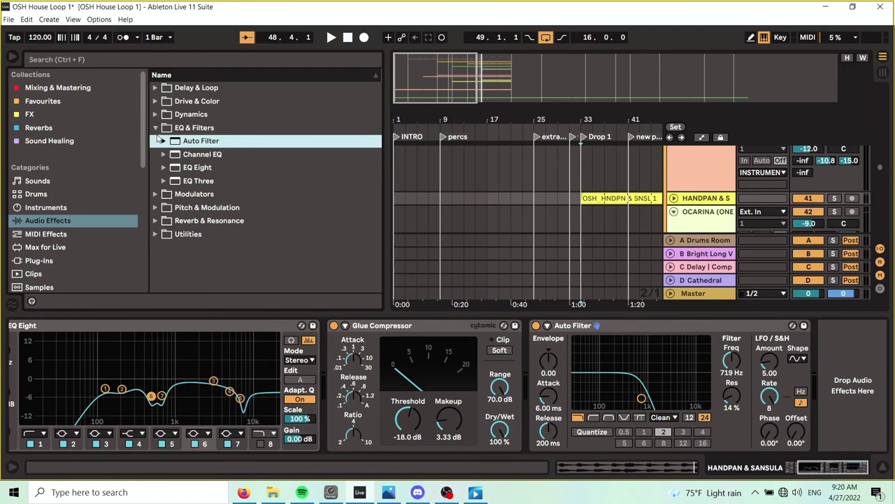
{"action": "left_click", "coordinate": [155, 128]}
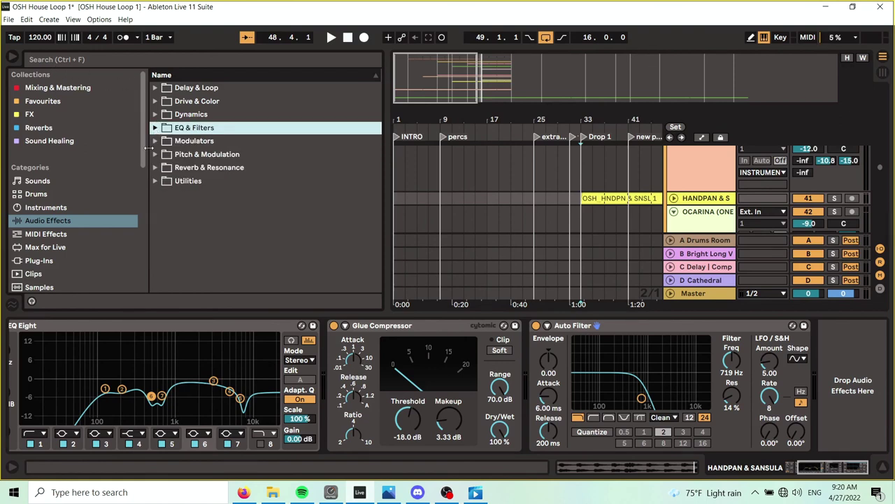
{"action": "left_click", "coordinate": [155, 154]}
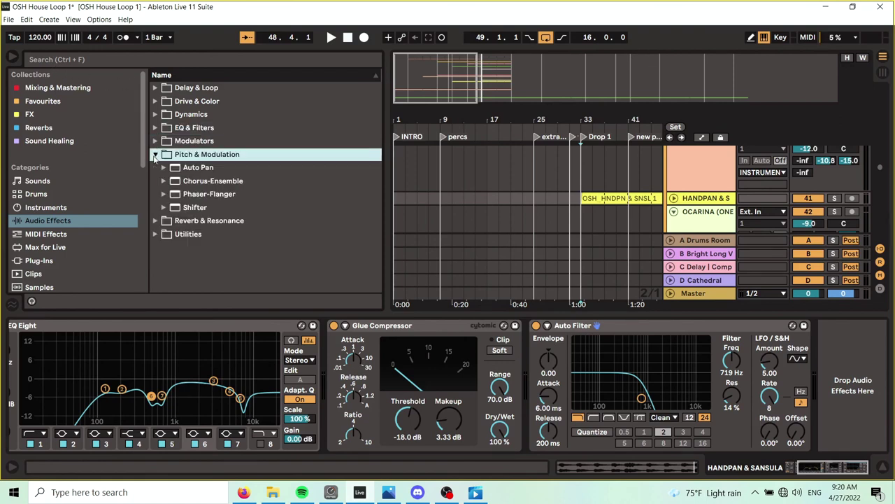
{"action": "left_click", "coordinate": [198, 169]}
{"action": "key", "text": "Return"}
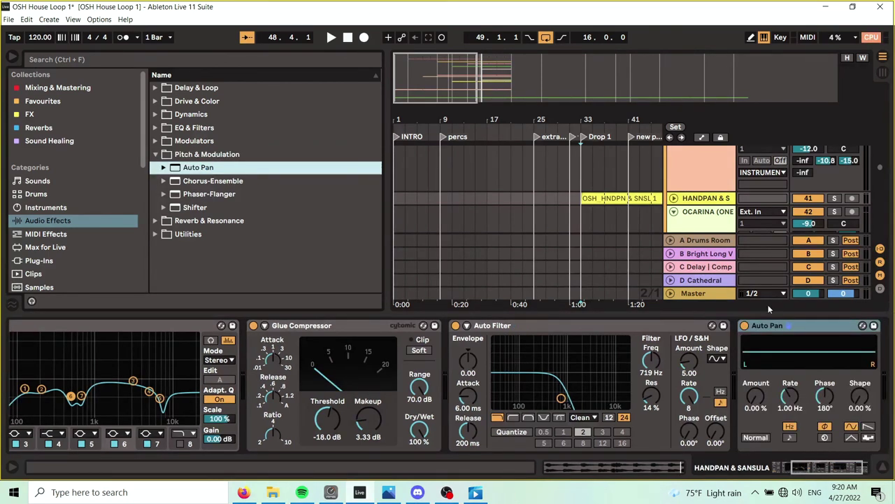
{"action": "left_click", "coordinate": [12, 59]}
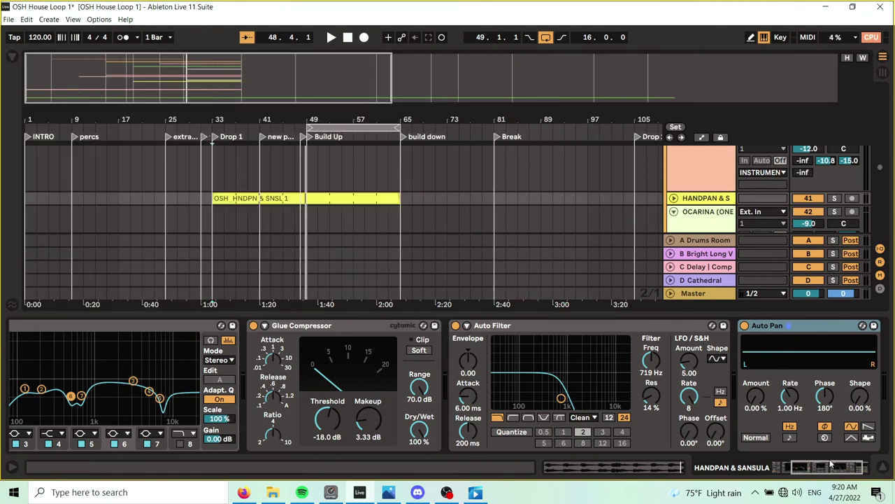
Step: Set the Auto Pan to 60.9 % amount, 0.45 Hz rate and a triangle waveform, listening through the Build Up with the handpan track soloed
{"action": "left_click_drag", "start_coordinate": [829, 476], "coordinate": [859, 474]}
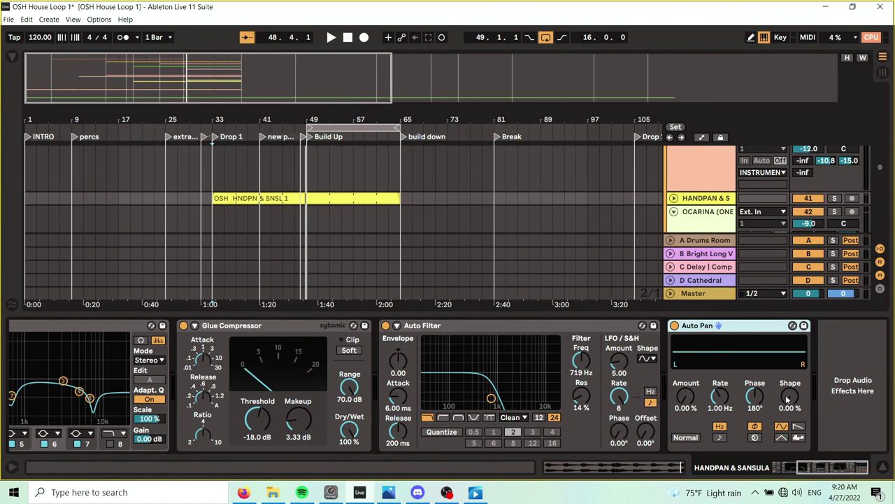
{"action": "left_click_drag", "start_coordinate": [684, 400], "coordinate": [685, 343]}
{"action": "left_click_drag", "start_coordinate": [722, 399], "coordinate": [721, 451]}
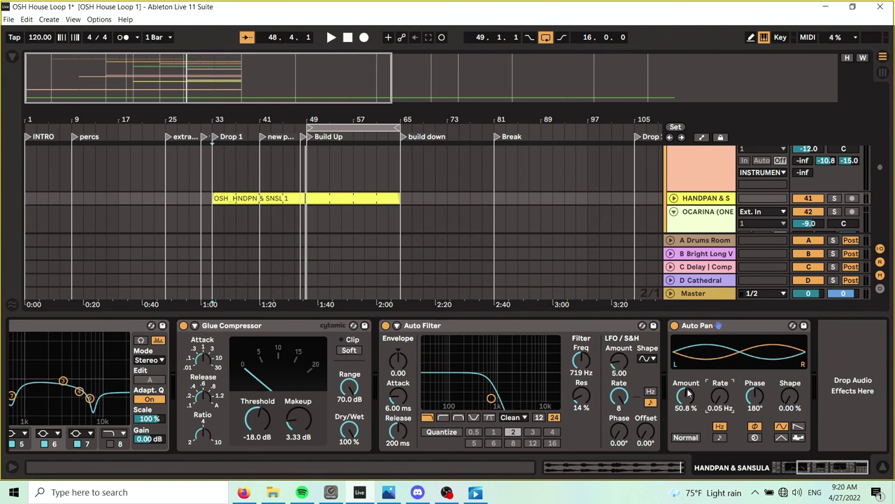
{"action": "key", "text": "space"}
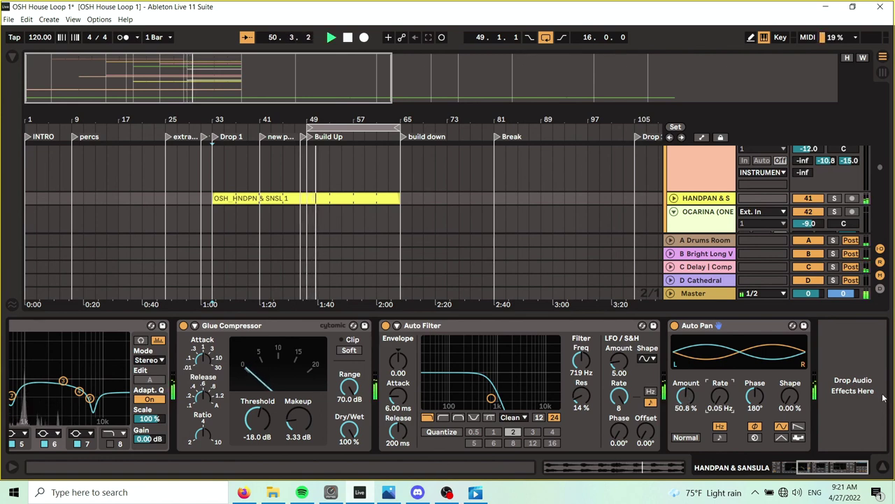
{"action": "left_click_drag", "start_coordinate": [725, 399], "coordinate": [725, 355]}
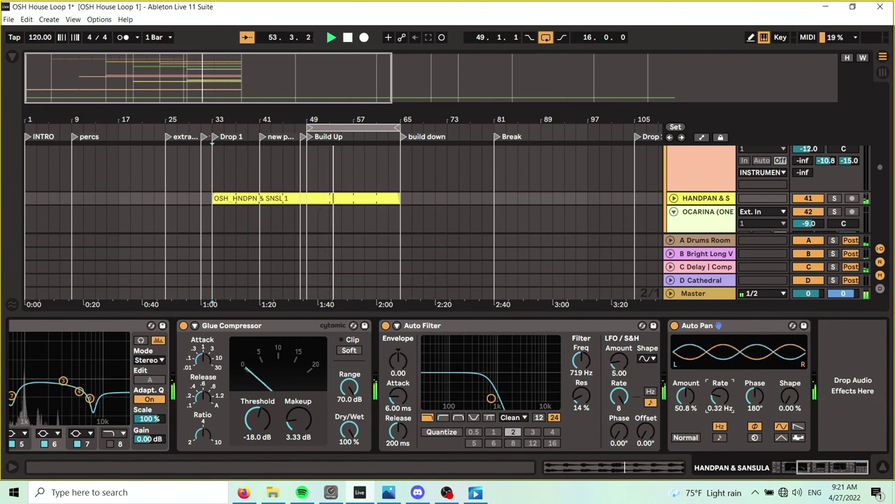
{"action": "mouse_move", "coordinate": [720, 397]}
{"action": "left_mouse_down"}
{"action": "mouse_move", "coordinate": [720, 389]}
{"action": "mouse_move", "coordinate": [685, 389]}
{"action": "mouse_move", "coordinate": [722, 402]}
{"action": "left_mouse_up"}
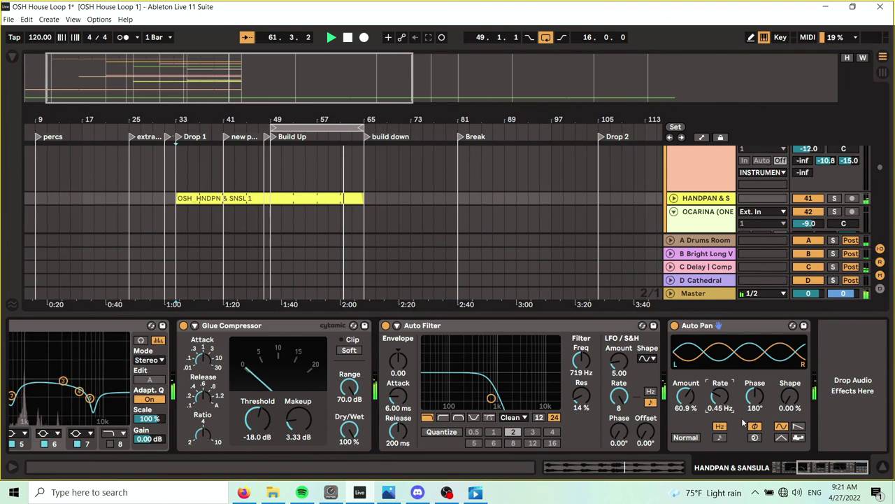
{"action": "left_click", "coordinate": [781, 437]}
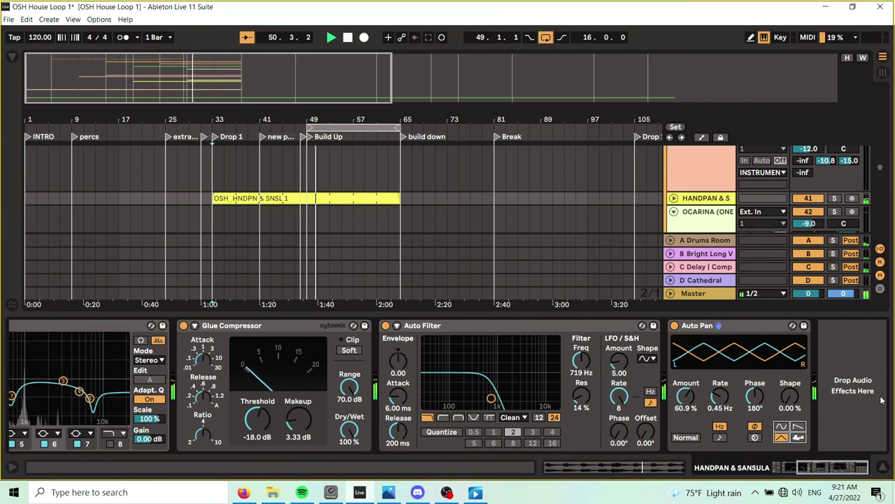
{"action": "left_click", "coordinate": [834, 199]}
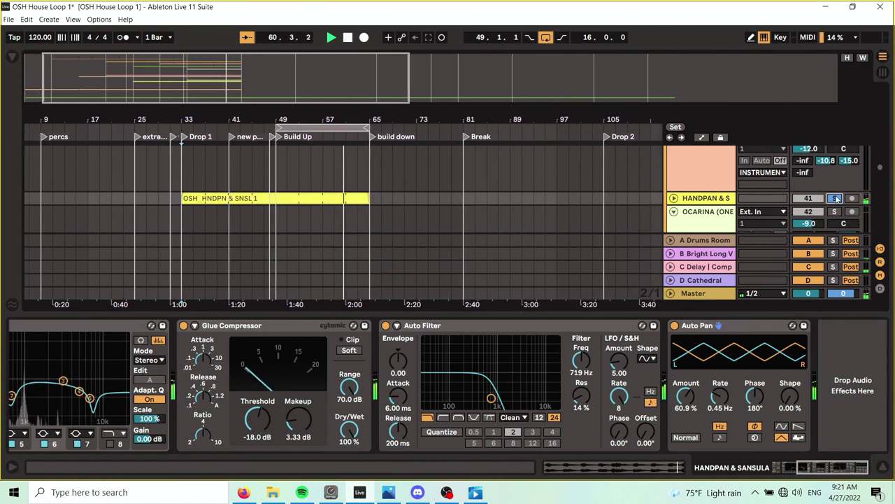
Step: Hide the device chain and examine the kalimba and handpan clips around the end of the Build Up section
{"action": "left_click", "coordinate": [883, 468]}
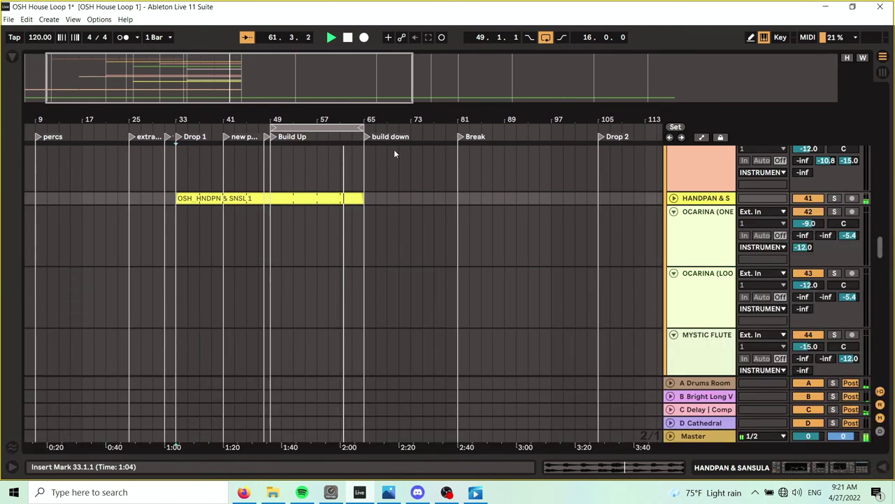
{"action": "left_click_drag", "start_coordinate": [335, 117], "coordinate": [427, 112]}
{"action": "scroll", "coordinate": [477, 220], "scroll_direction": "up", "scroll_amount": 3}
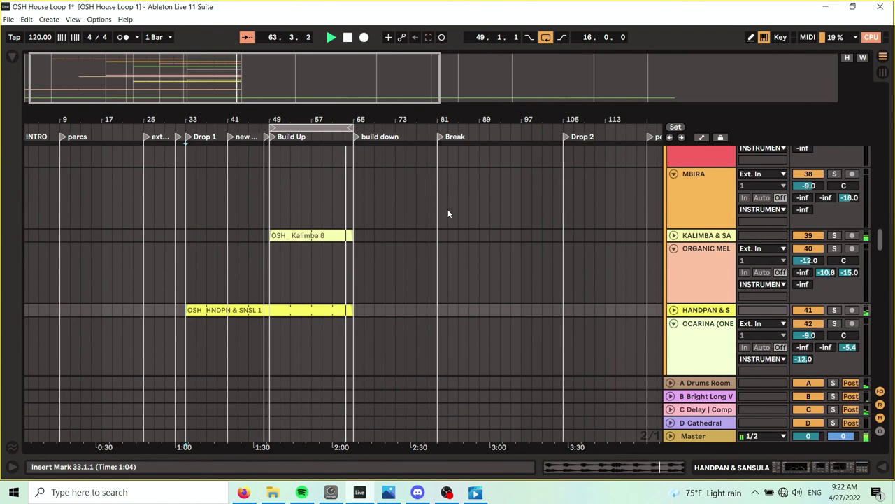
{"action": "scroll", "coordinate": [444, 213], "scroll_direction": "down", "scroll_amount": 1}
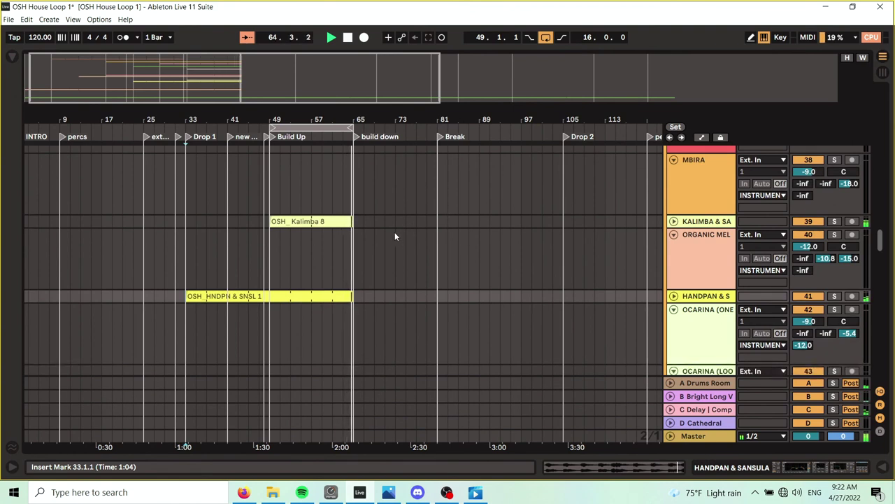
{"action": "left_click_drag", "start_coordinate": [367, 117], "coordinate": [382, 139]}
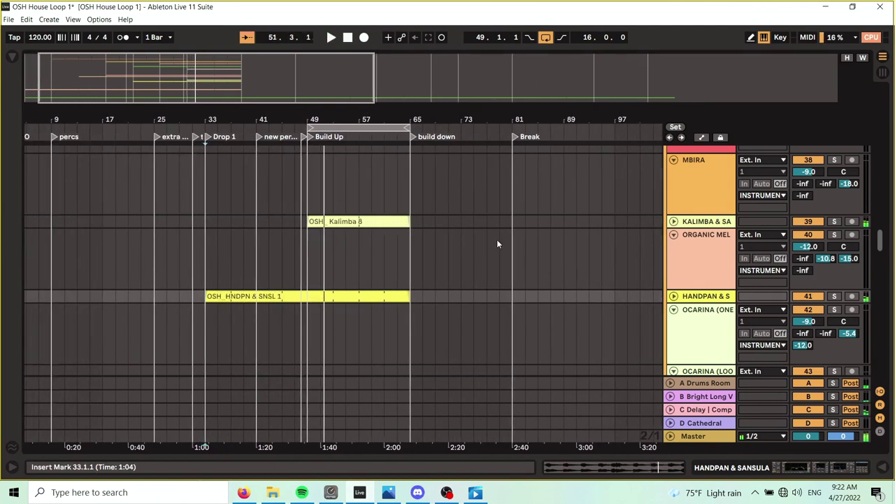
Step: Examine where the shamanic drum clip lies relative to the Build Up, build down and Break sections
{"action": "left_click_drag", "start_coordinate": [882, 243], "coordinate": [881, 122]}
{"action": "left_click_drag", "start_coordinate": [528, 113], "coordinate": [526, 84]}
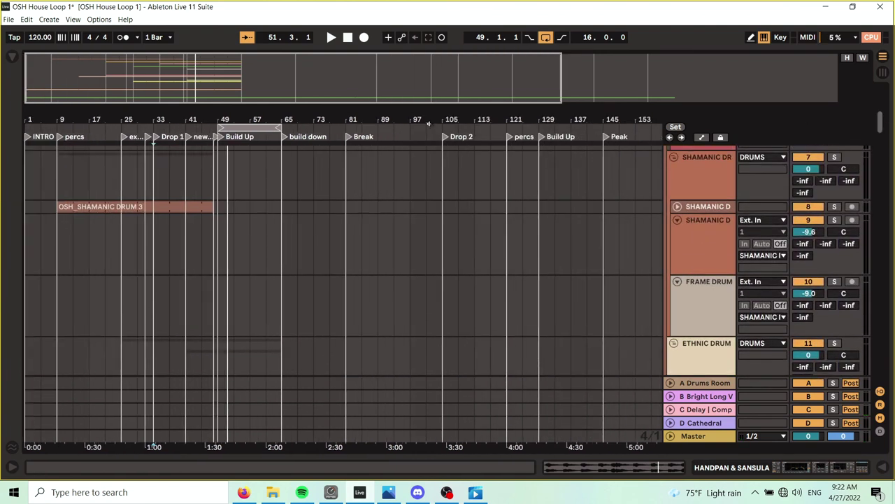
{"action": "left_click_drag", "start_coordinate": [343, 120], "coordinate": [539, 211]}
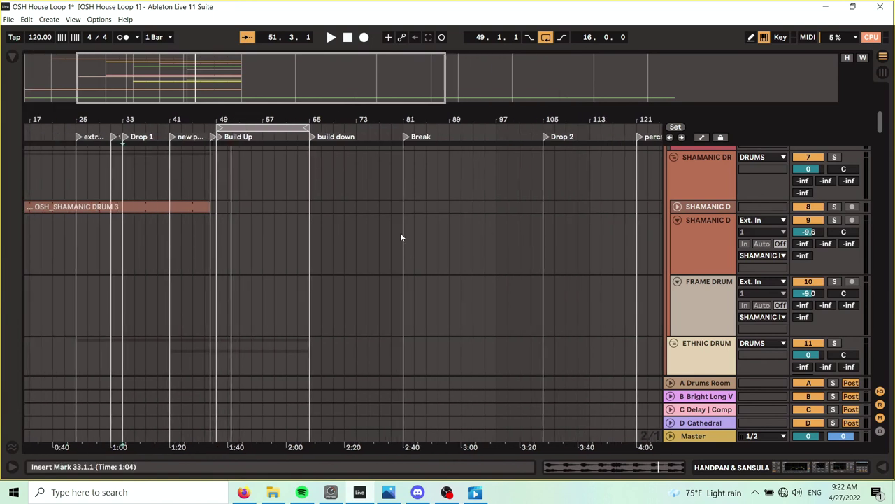
{"action": "scroll", "coordinate": [400, 237], "scroll_direction": "up", "scroll_amount": 2}
{"action": "scroll", "coordinate": [426, 231], "scroll_direction": "left", "scroll_amount": 4}
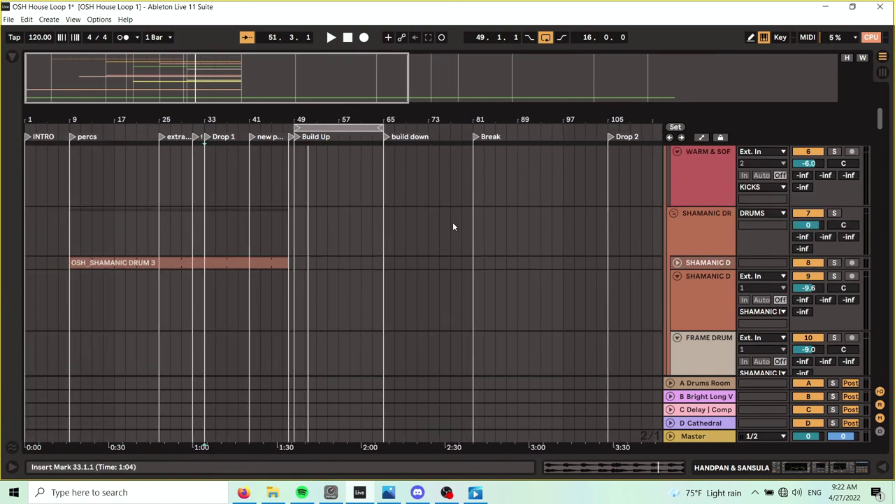
{"action": "left_click_drag", "start_coordinate": [436, 129], "coordinate": [318, 125]}
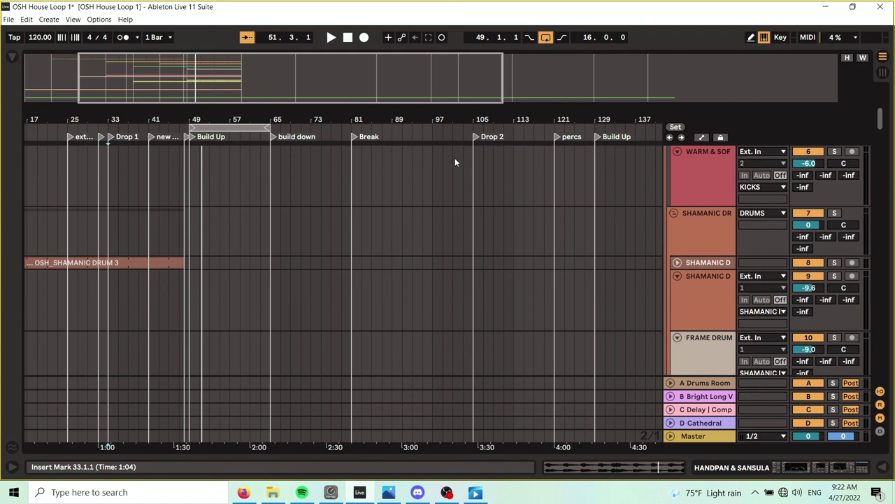
{"action": "left_click_drag", "start_coordinate": [404, 118], "coordinate": [458, 119]}
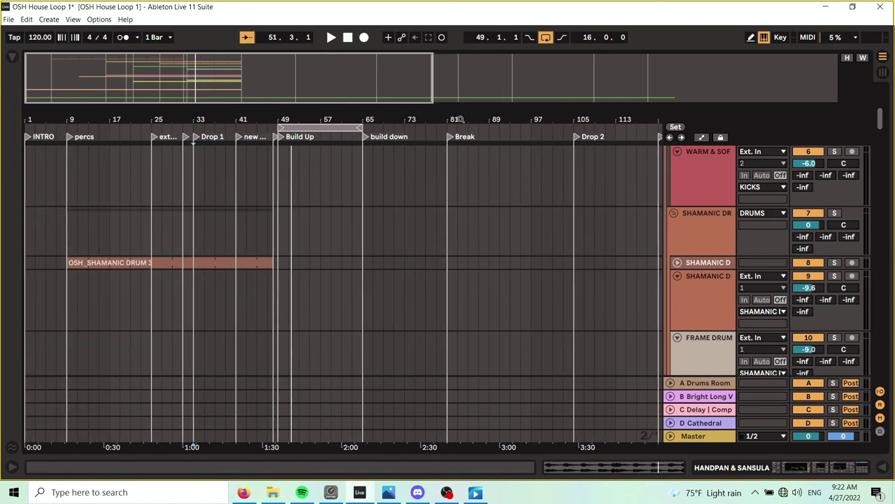
{"action": "left_click_drag", "start_coordinate": [319, 124], "coordinate": [319, 112]}
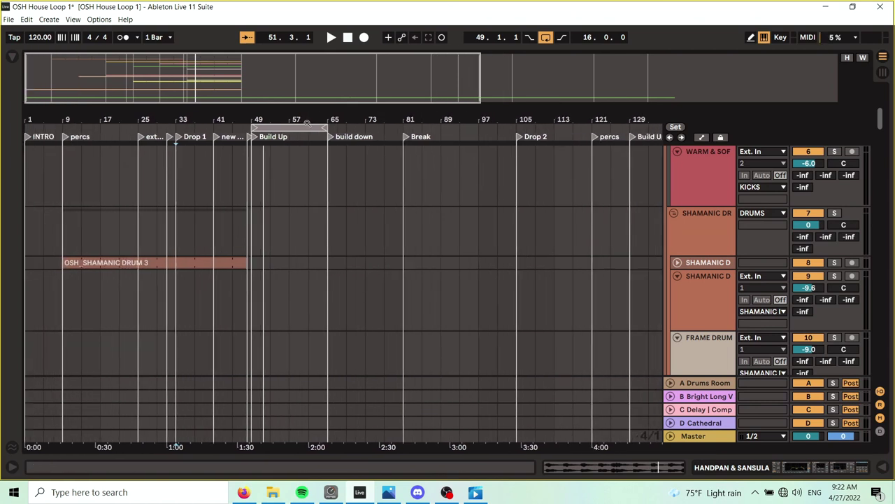
Step: Look through the organic percussion, sub bass, bata and cumaco drum clips leading up to the build down section
{"action": "left_click_drag", "start_coordinate": [883, 128], "coordinate": [884, 184]}
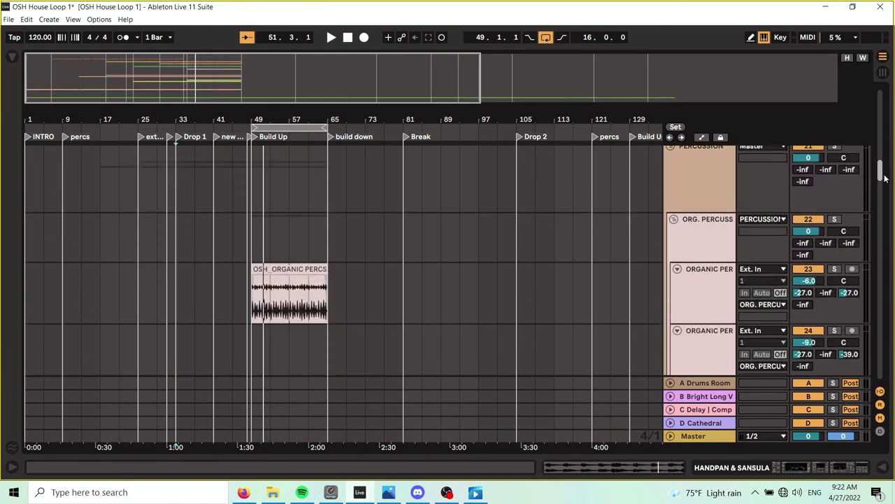
{"action": "scroll", "coordinate": [367, 192], "scroll_direction": "up", "scroll_amount": 5}
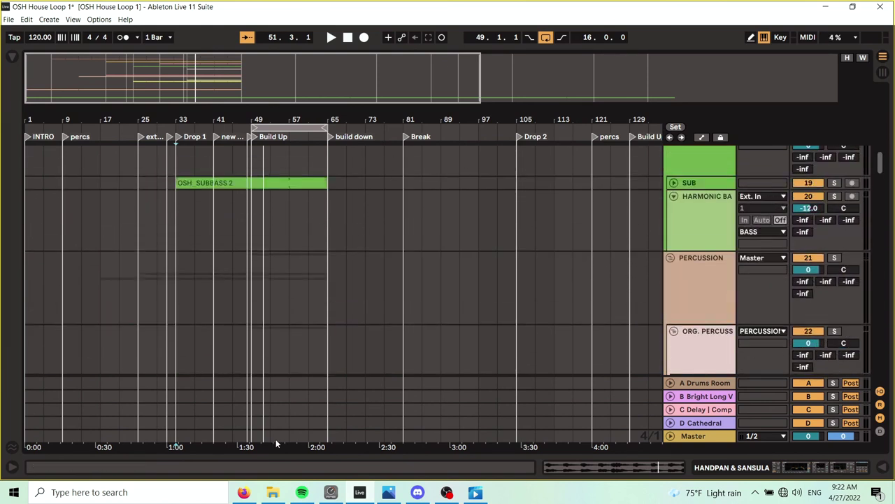
{"action": "scroll", "coordinate": [336, 204], "scroll_direction": "up", "scroll_amount": 5}
{"action": "scroll", "coordinate": [372, 206], "scroll_direction": "up", "scroll_amount": 5}
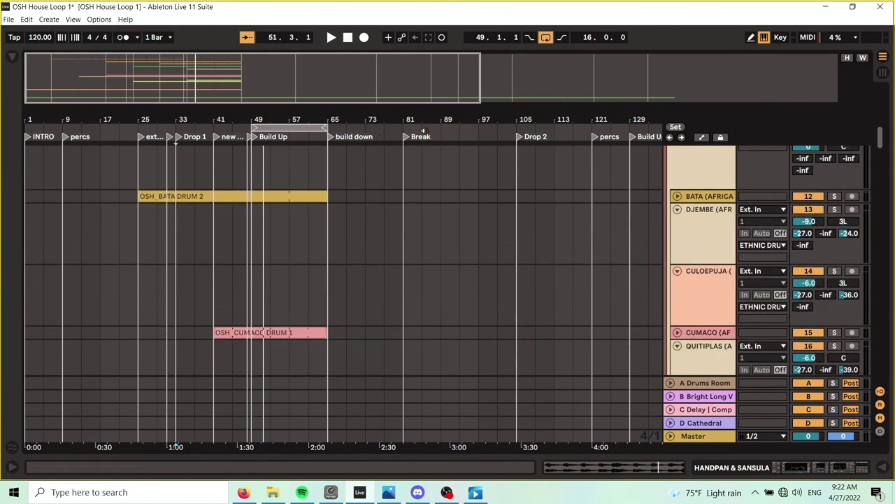
{"action": "left_click_drag", "start_coordinate": [612, 112], "coordinate": [285, 119]}
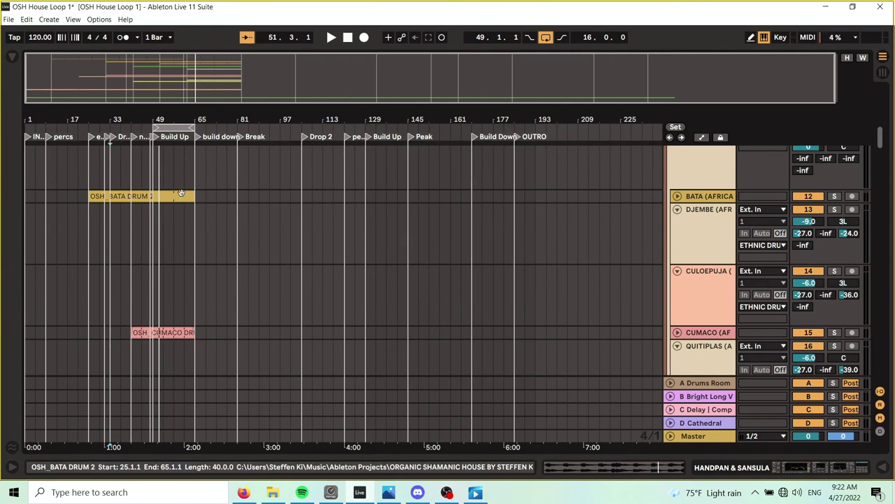
{"action": "scroll", "coordinate": [234, 212], "scroll_direction": "up", "scroll_amount": 2}
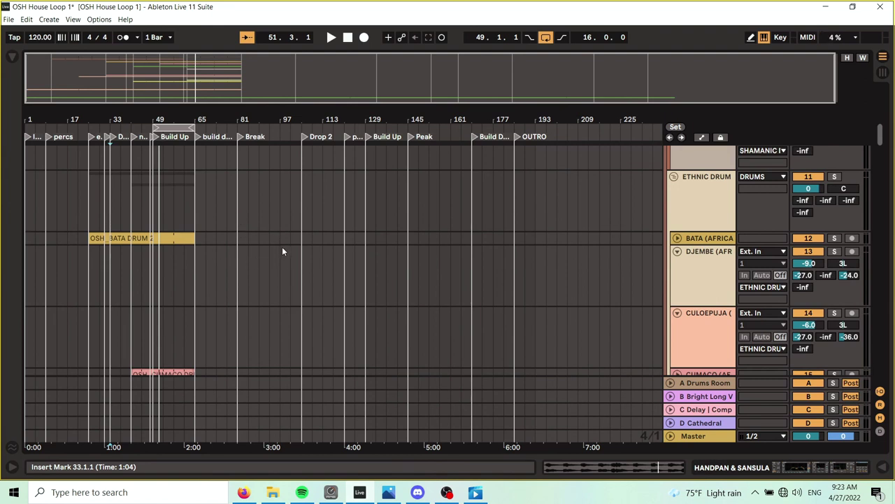
{"action": "left_click_drag", "start_coordinate": [183, 118], "coordinate": [376, 119]}
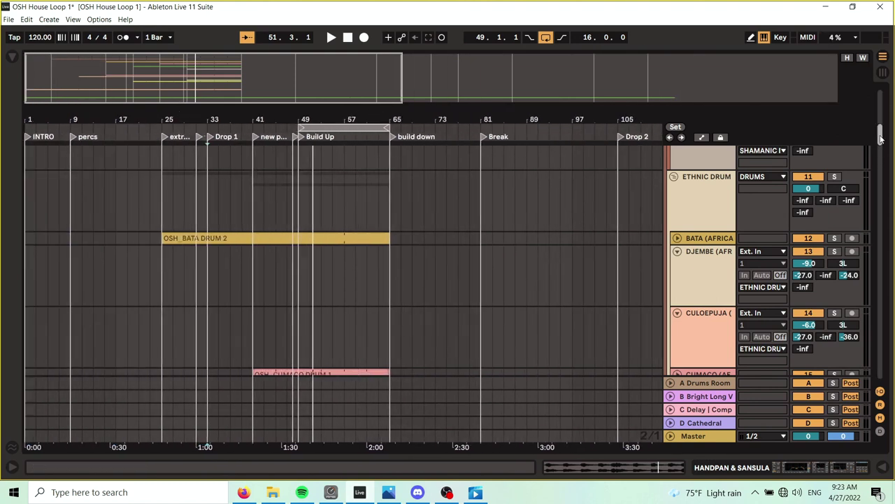
Step: Look over the reference track, kick and shamanic drum clips against the full section layout through to the OUTRO
{"action": "scroll", "coordinate": [880, 137], "scroll_direction": "up", "scroll_amount": 5}
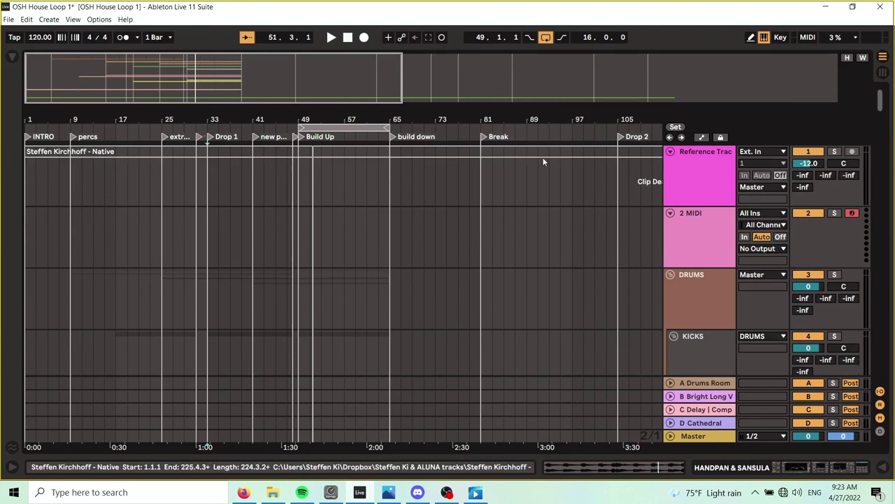
{"action": "left_click_drag", "start_coordinate": [365, 117], "coordinate": [221, 115]}
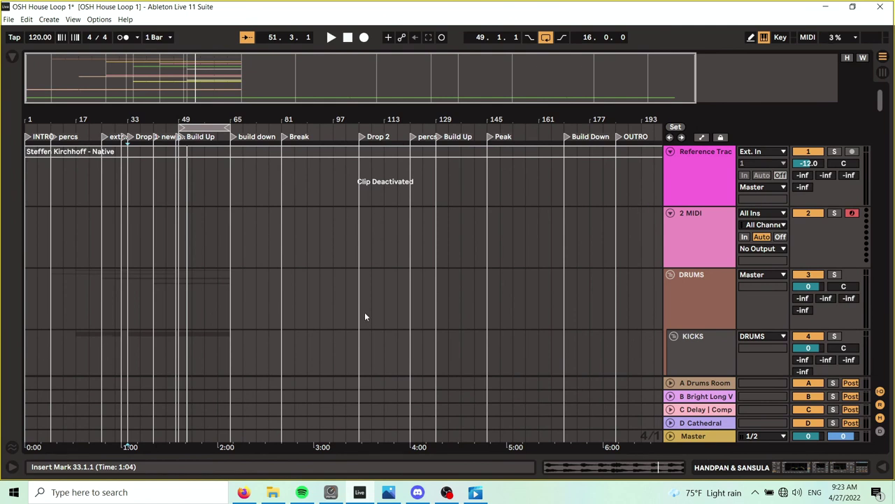
{"action": "scroll", "coordinate": [365, 312], "scroll_direction": "down", "scroll_amount": 1}
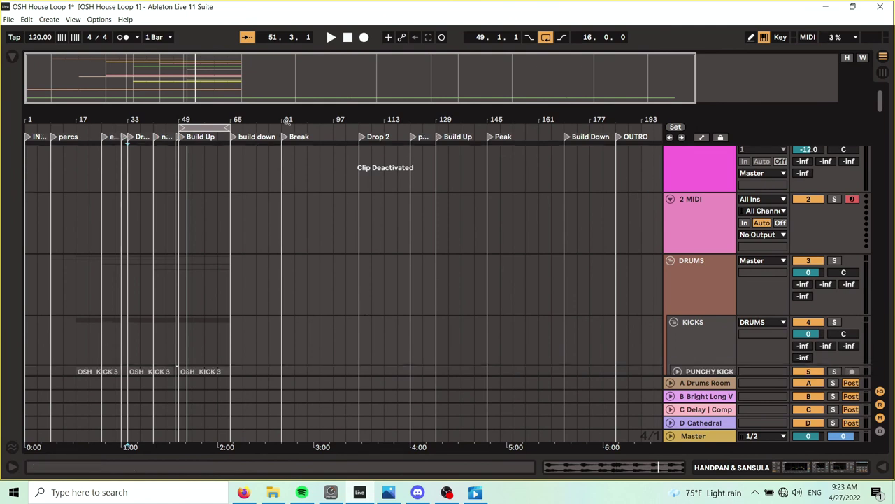
{"action": "left_click_drag", "start_coordinate": [287, 121], "coordinate": [269, 120]}
{"action": "scroll", "coordinate": [346, 231], "scroll_direction": "down", "scroll_amount": 2}
{"action": "scroll", "coordinate": [346, 228], "scroll_direction": "down", "scroll_amount": 6}
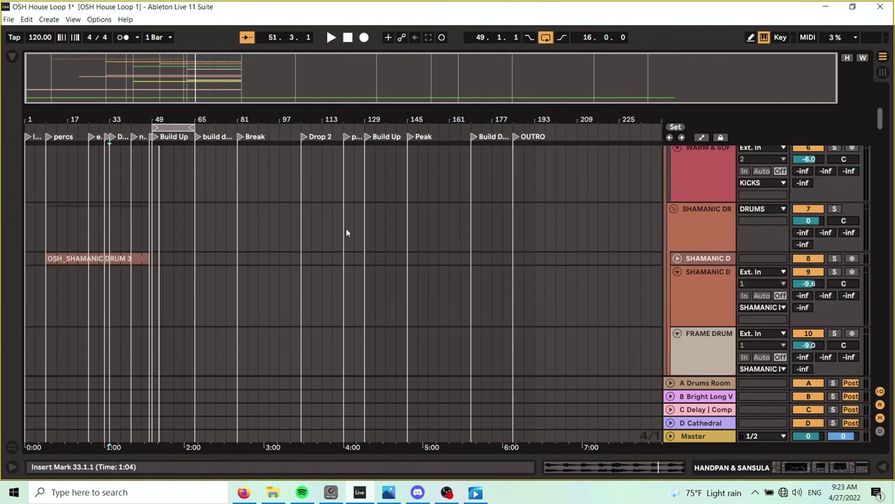